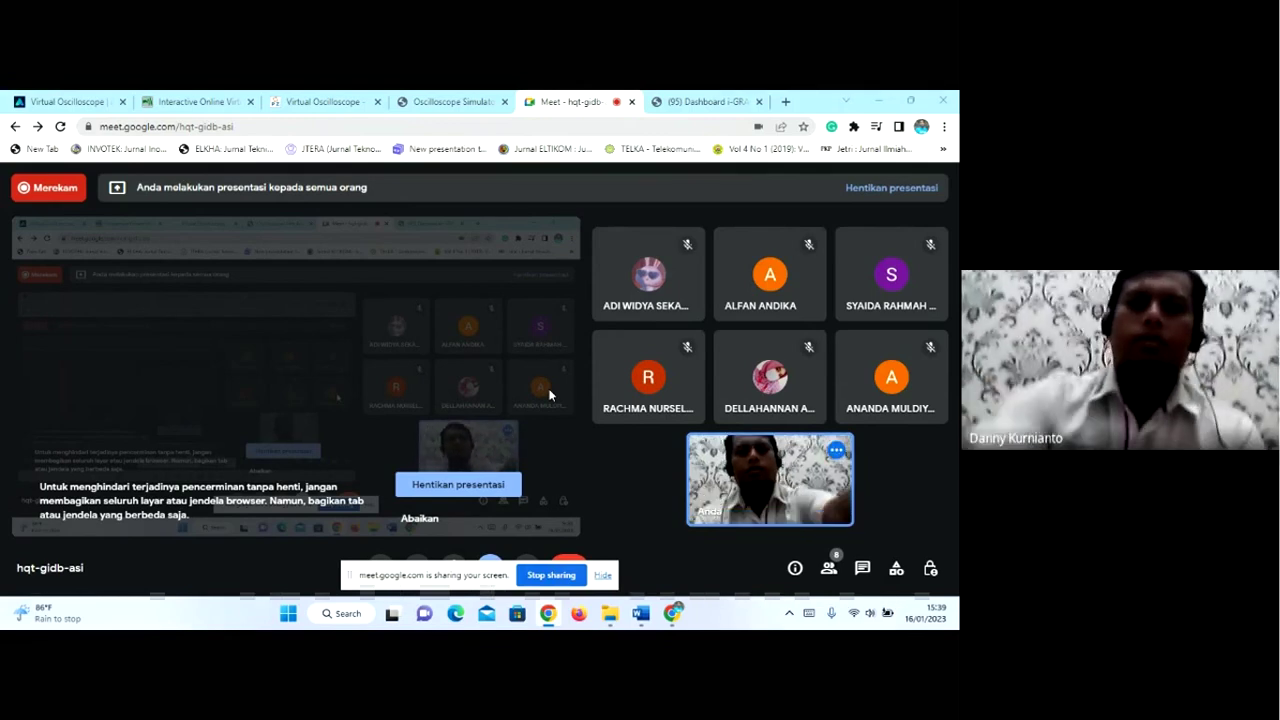
# - Open the academo.org Virtual Oscilloscope page and examine its waveform display, input, gain, time, voltage and offset controls
pyautogui.click(70, 104)
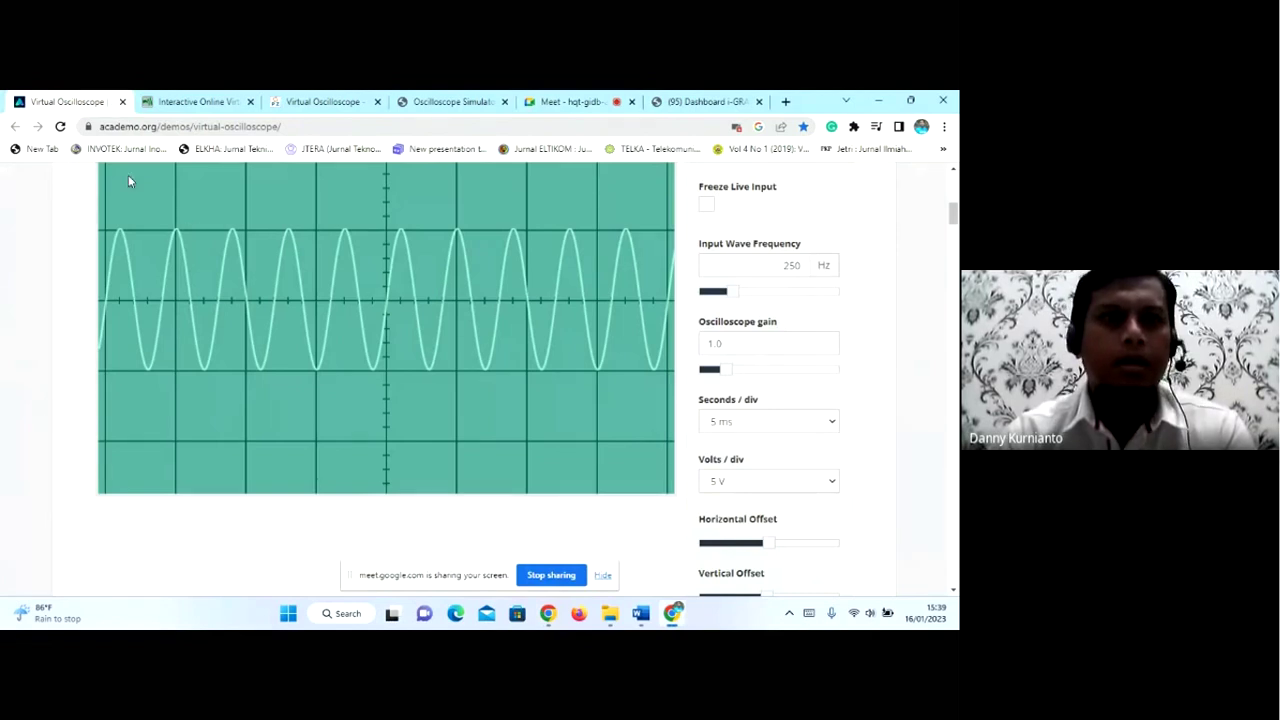
pyautogui.scroll(5, 70, 211)
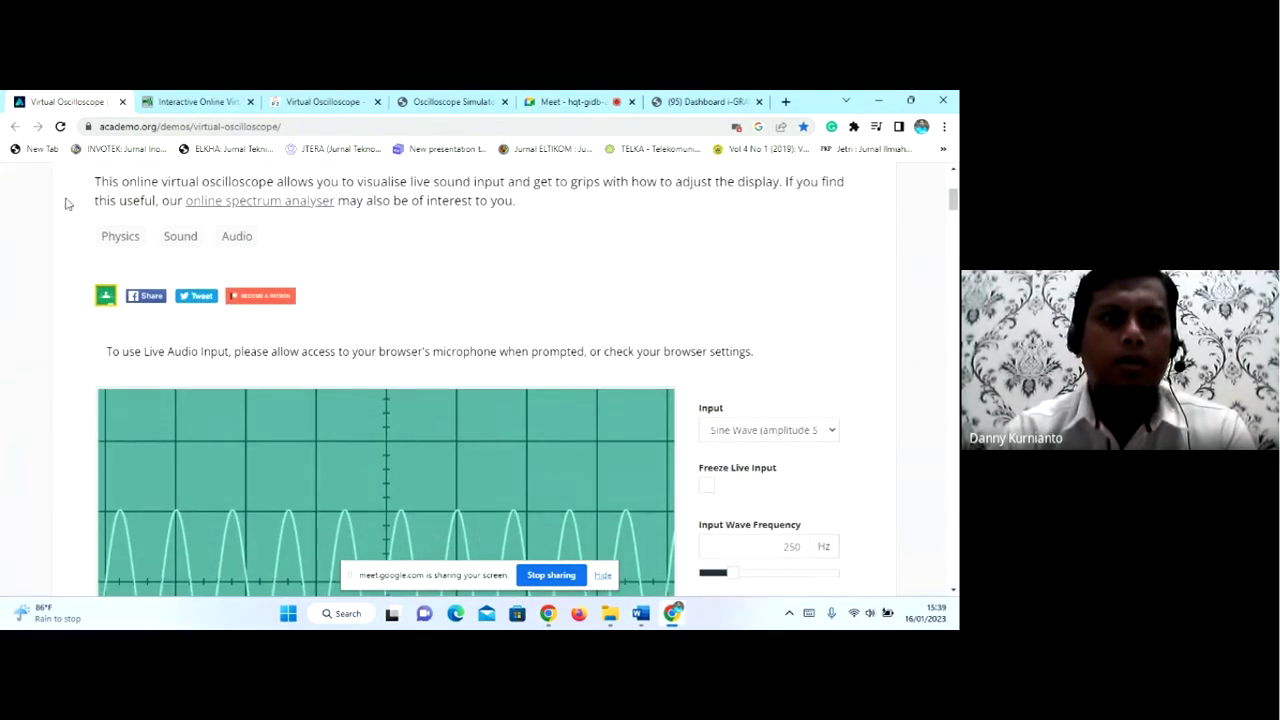
pyautogui.scroll(2, 65, 203)
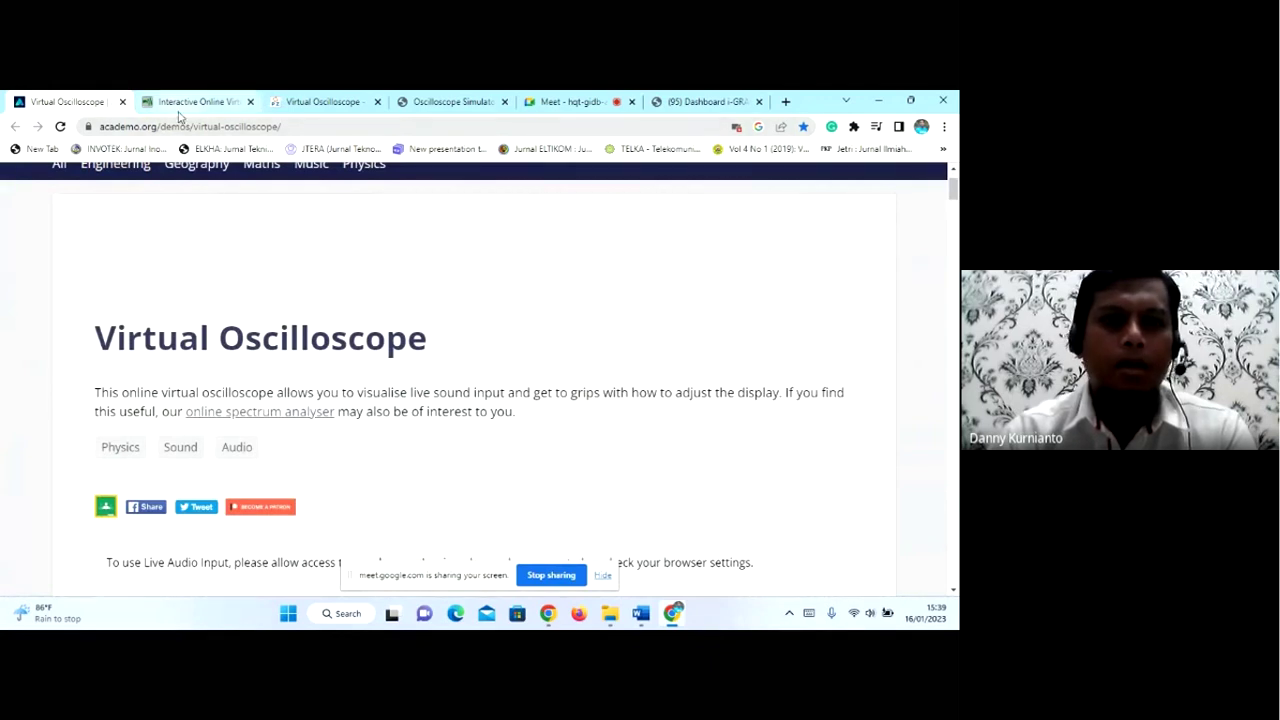
pyautogui.scroll(-3, 678, 371)
pyautogui.scroll(-2, 678, 371)
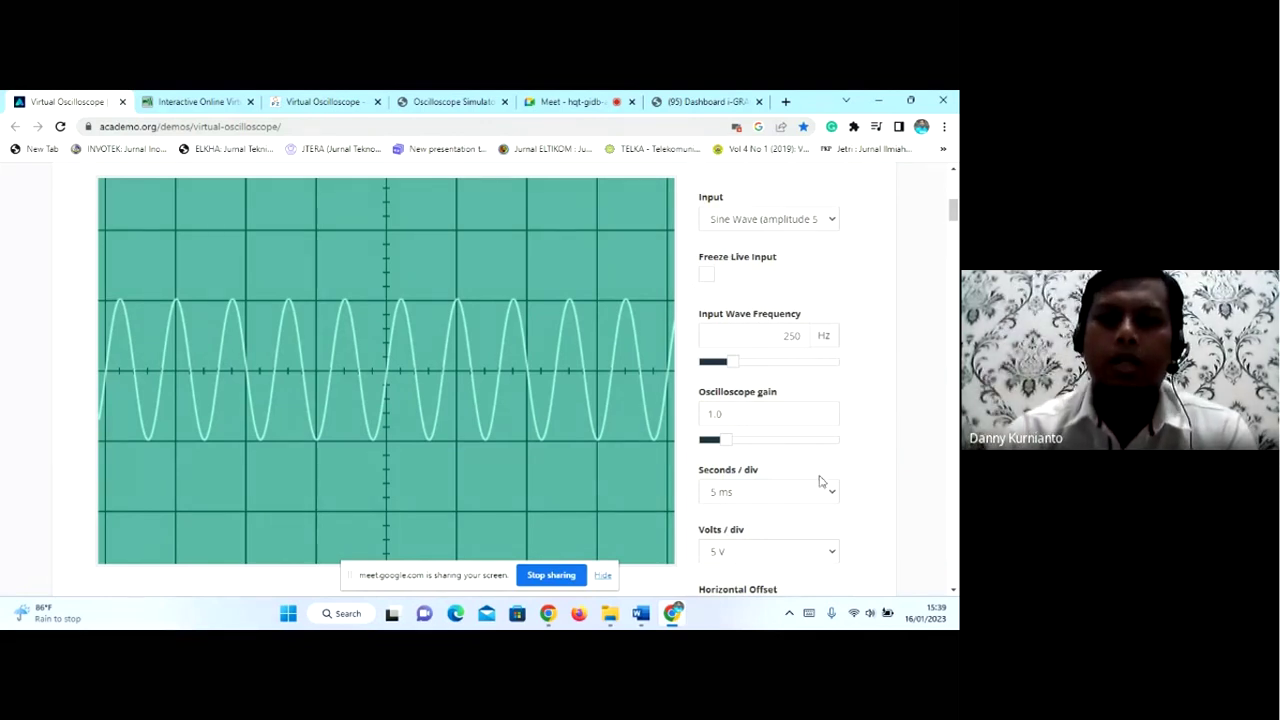
pyautogui.scroll(-3, 819, 481)
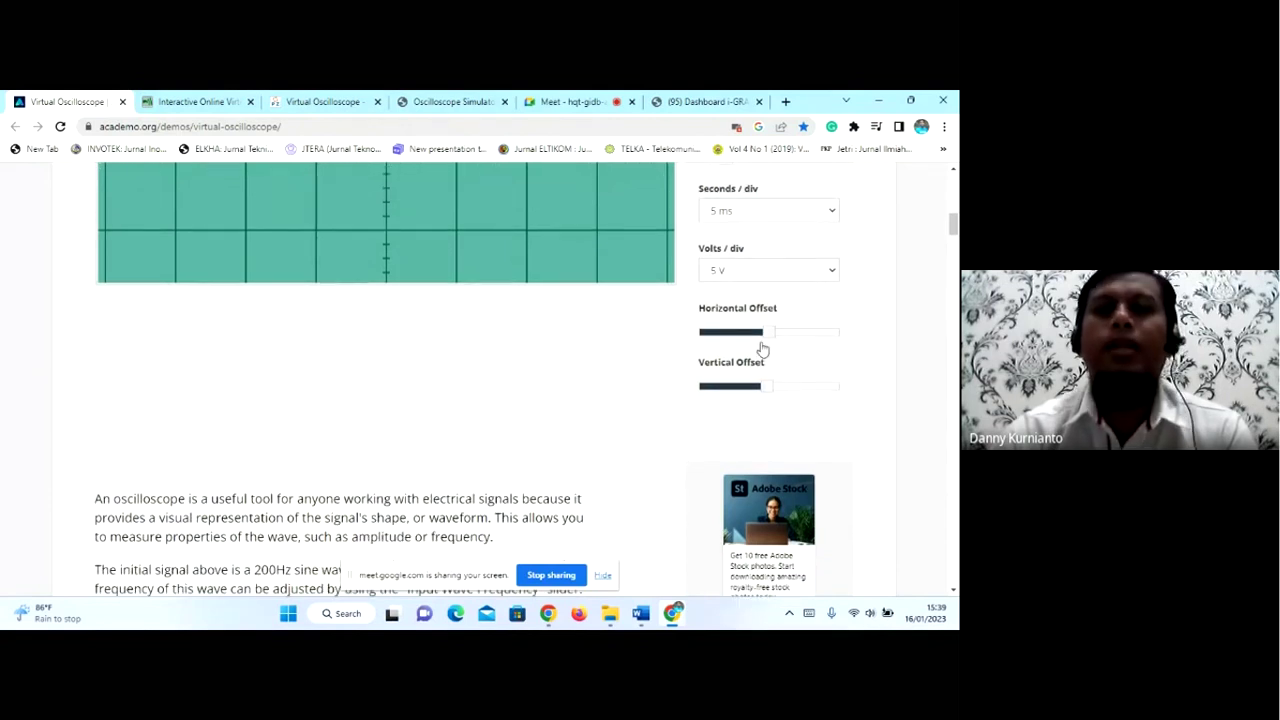
pyautogui.scroll(2, 752, 335)
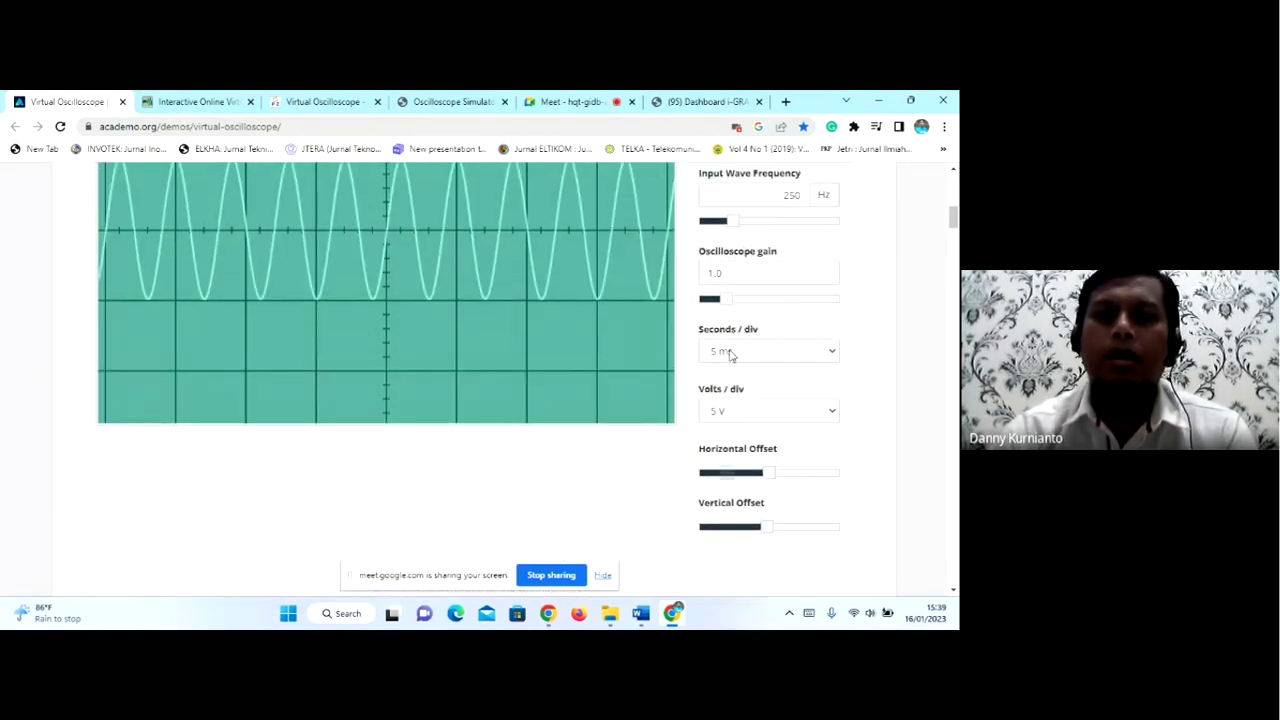
pyautogui.scroll(1, 742, 401)
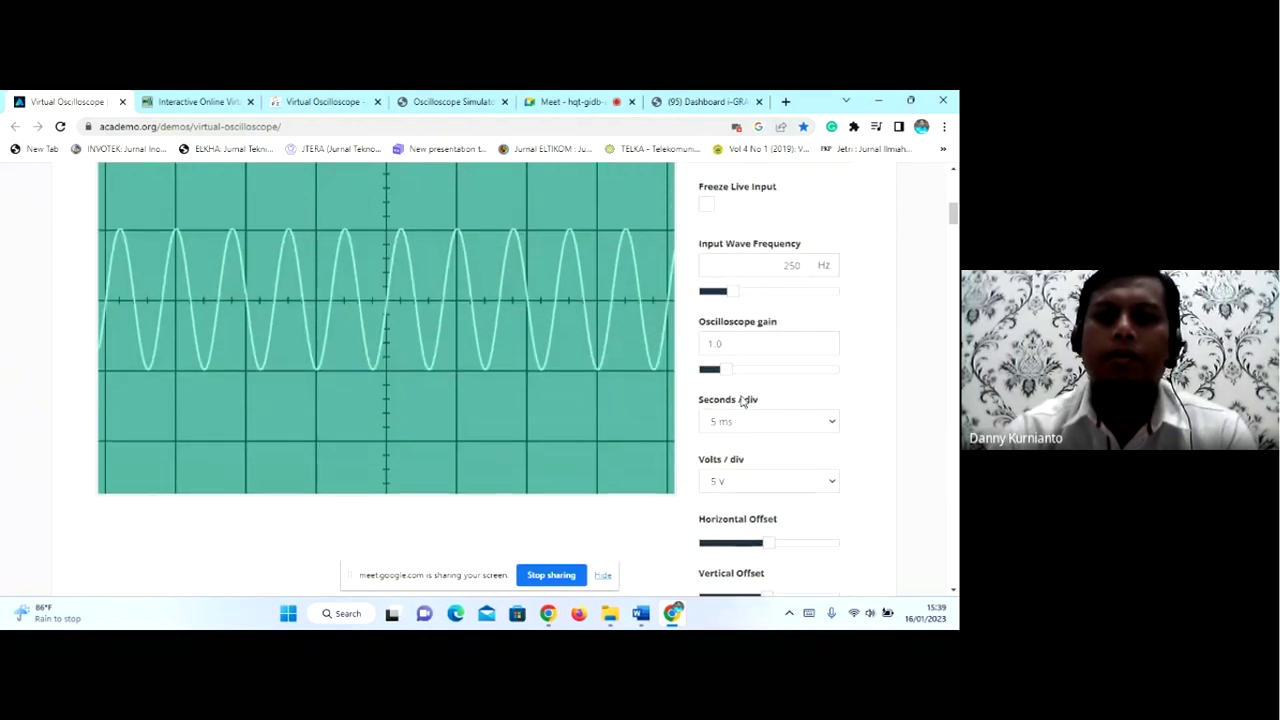
pyautogui.scroll(-2, 770, 495)
# - Review the input signal types offered by the academo.org oscilloscope, keeping the sine wave
pyautogui.scroll(4, 771, 500)
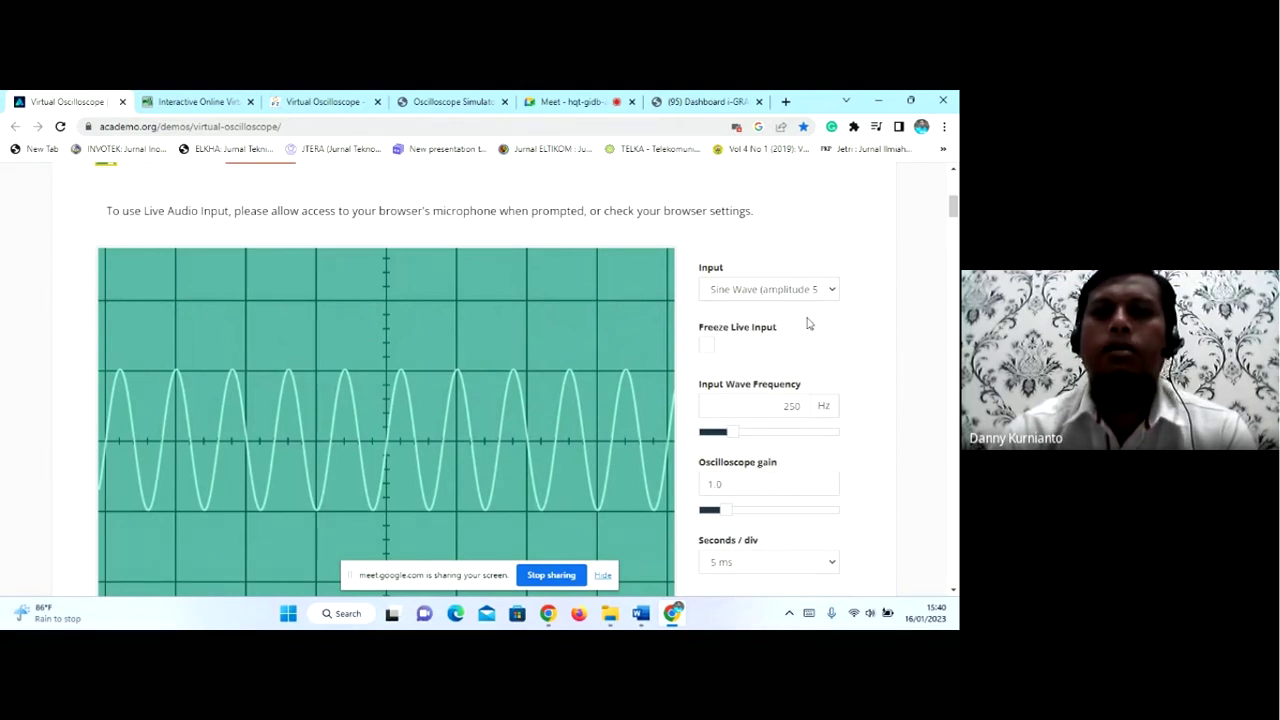
pyautogui.click(834, 294)
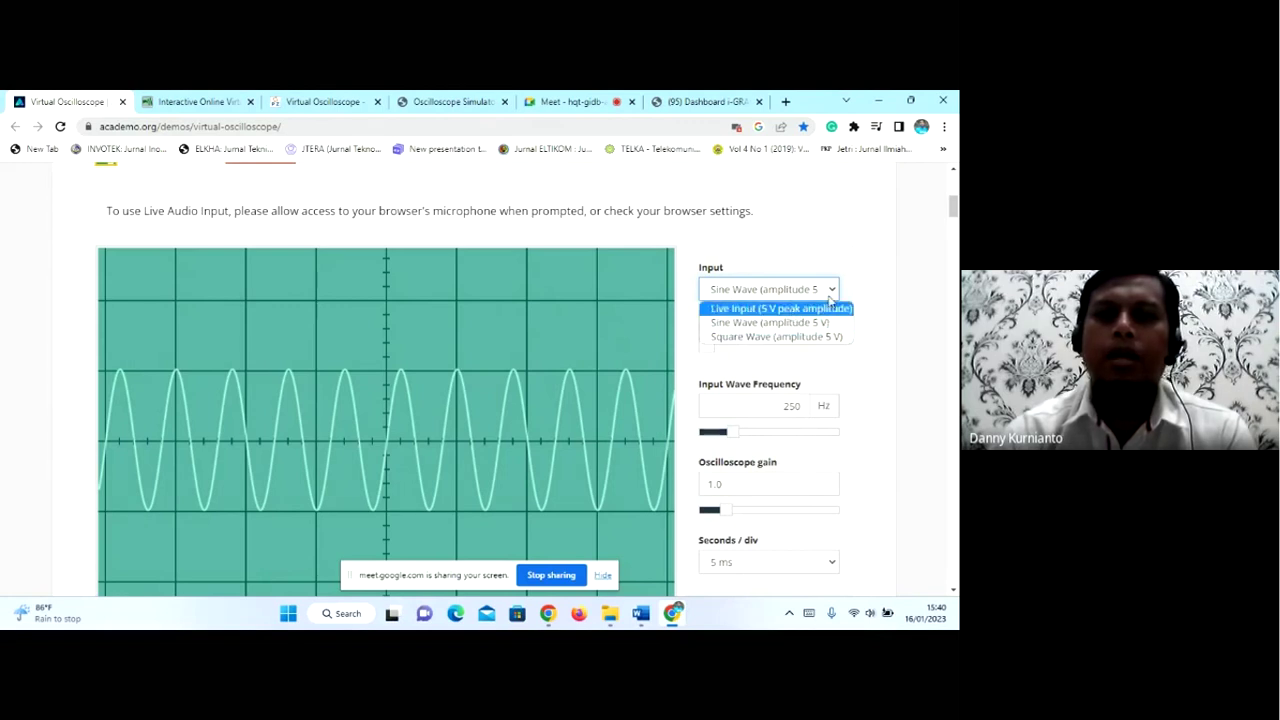
pyautogui.click(832, 298)
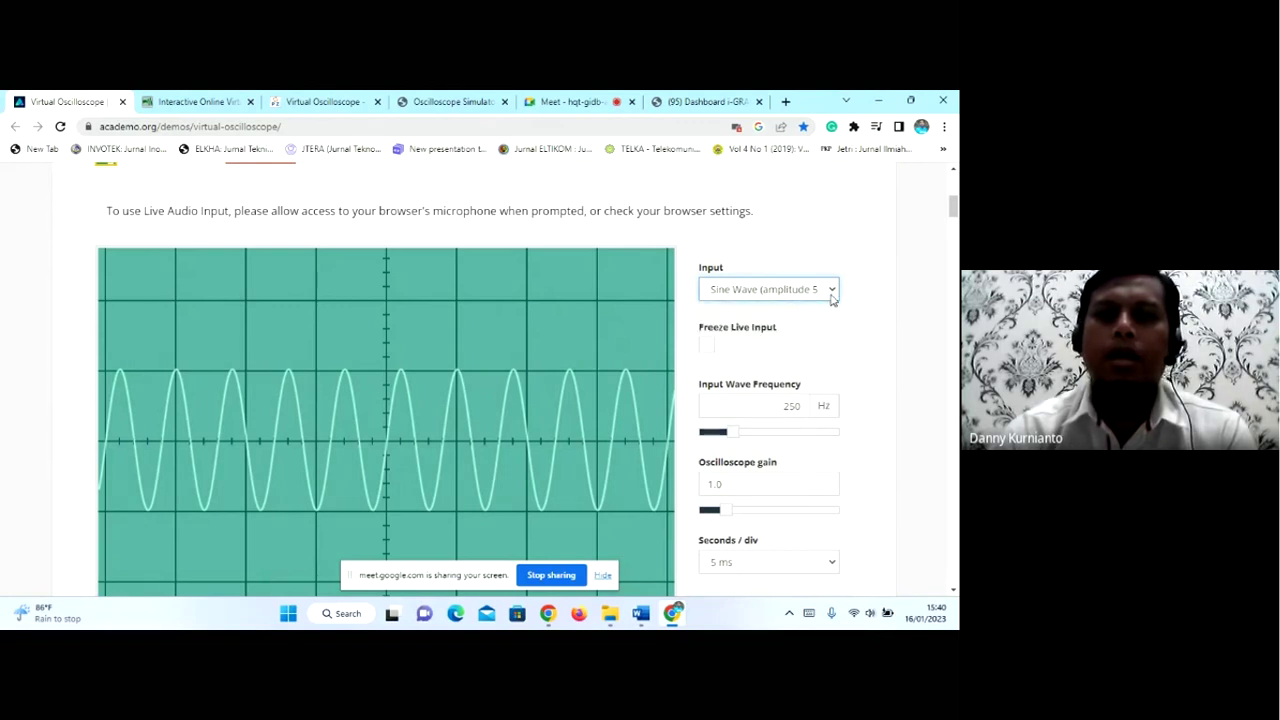
# - Open the pzdsp.com interactive oscilloscope and examine its signal generator, frequency and waveform selectors, cable connection and channel 1 controls
pyautogui.click(198, 101)
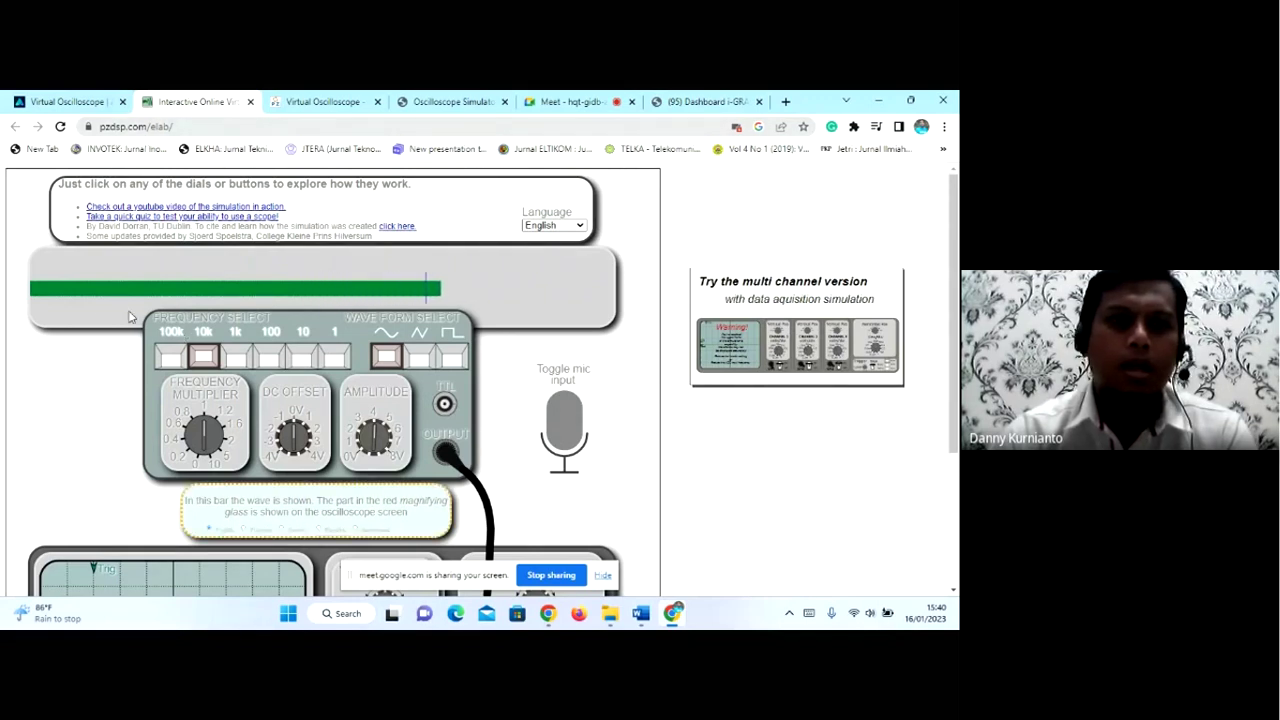
pyautogui.scroll(-1, 97, 322)
pyautogui.scroll(-2, 97, 322)
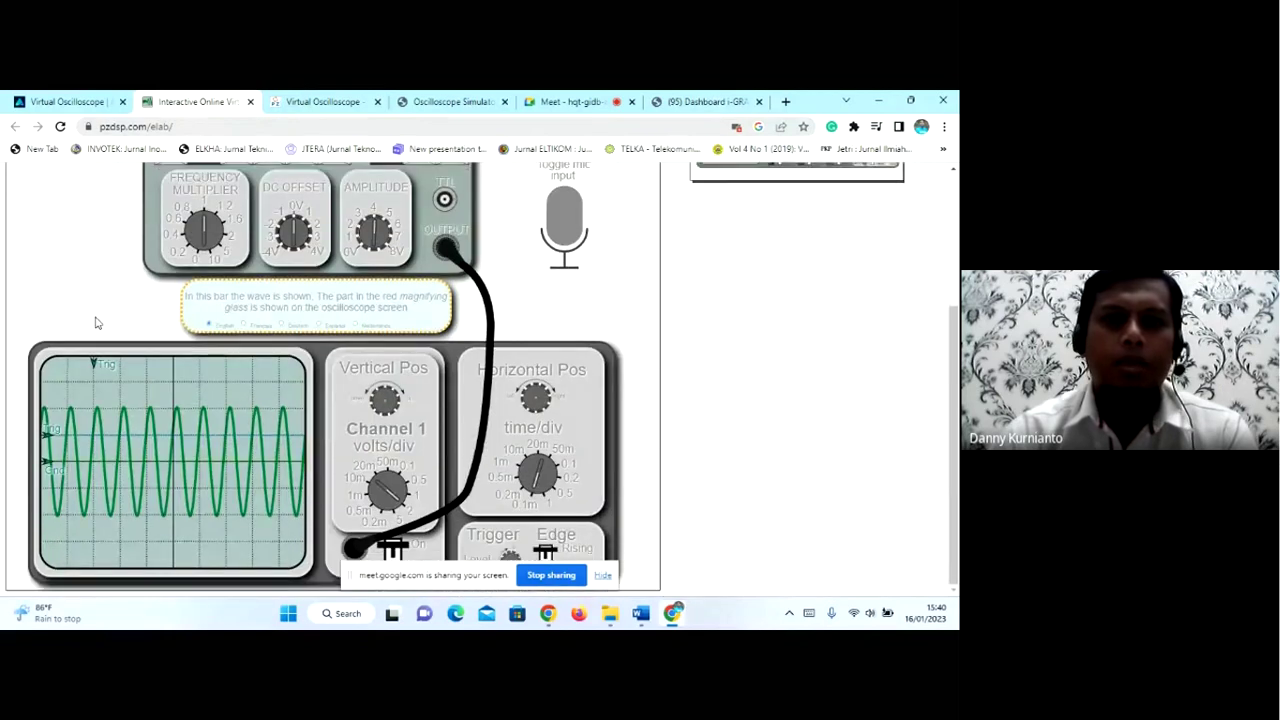
pyautogui.scroll(2, 515, 306)
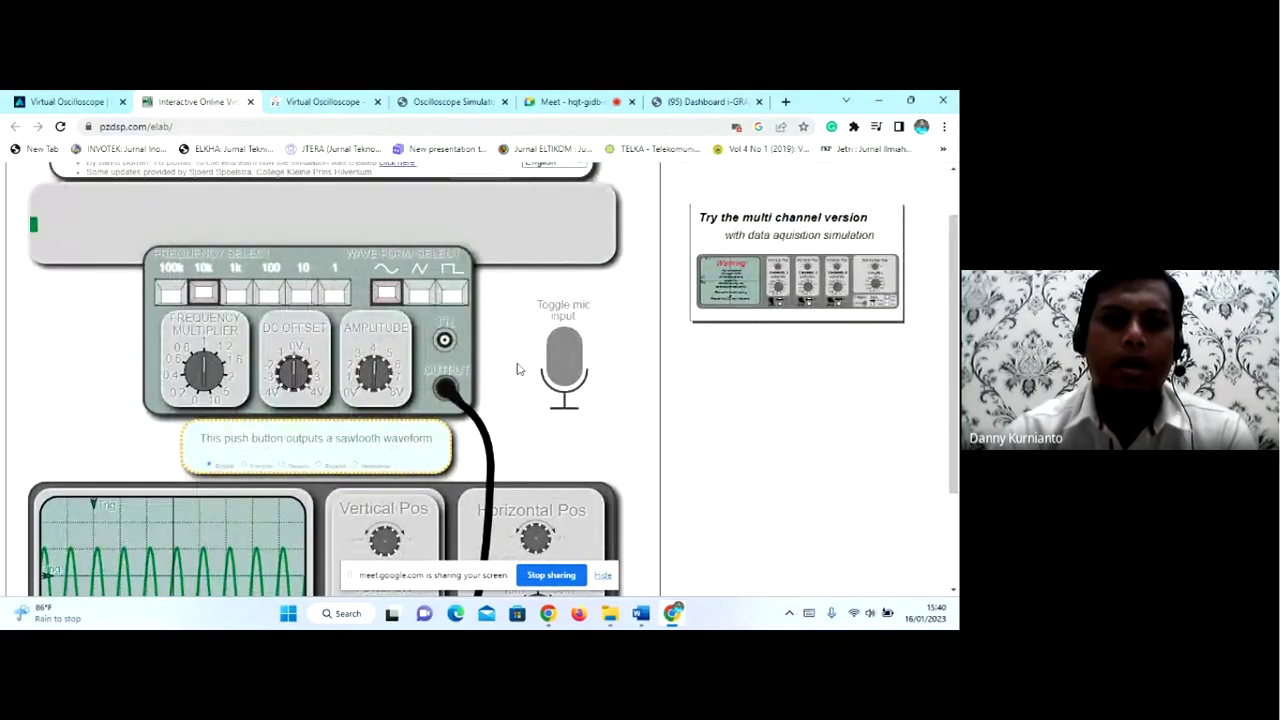
pyautogui.scroll(-2, 518, 370)
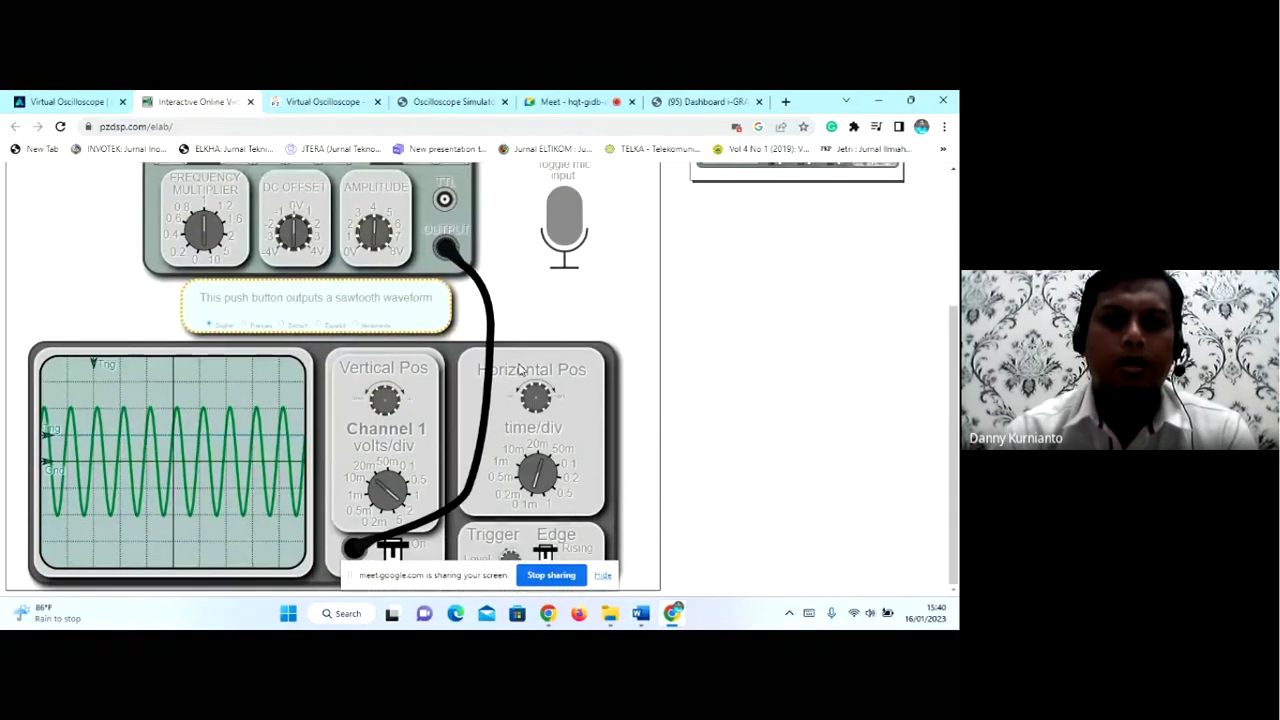
pyautogui.scroll(3, 505, 404)
pyautogui.scroll(1, 505, 404)
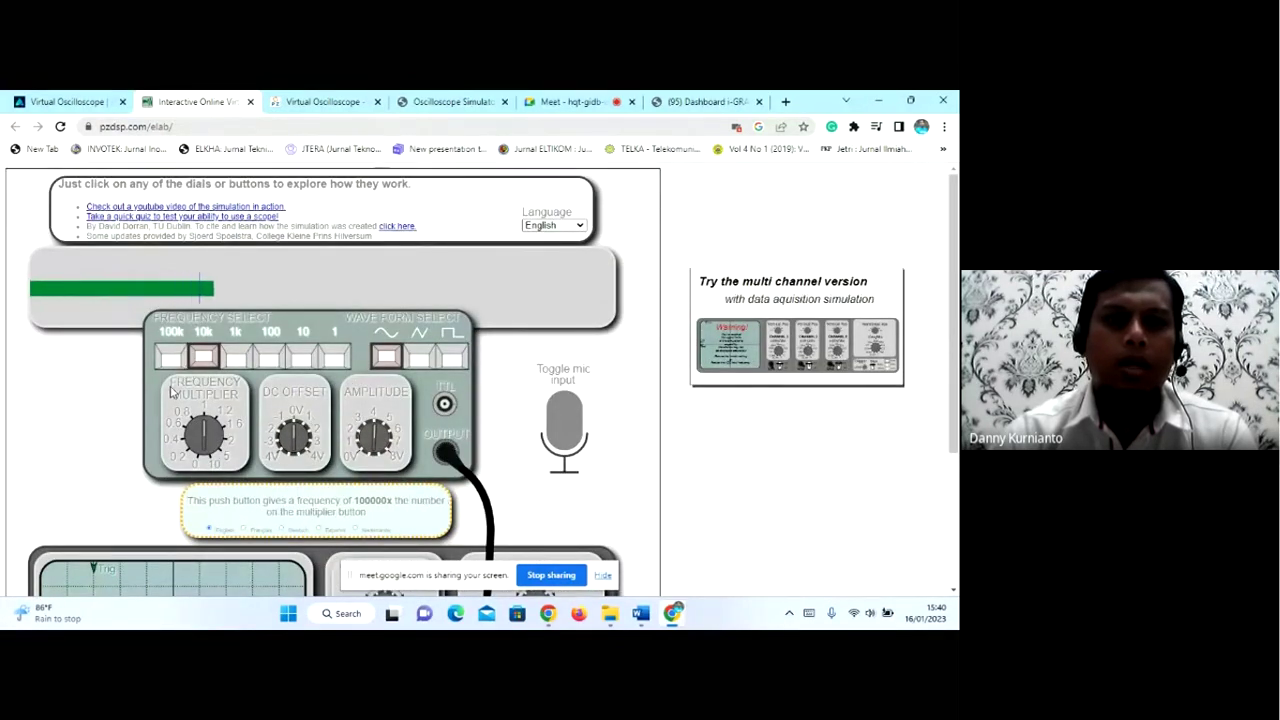
pyautogui.scroll(-2, 172, 392)
pyautogui.scroll(-1, 172, 392)
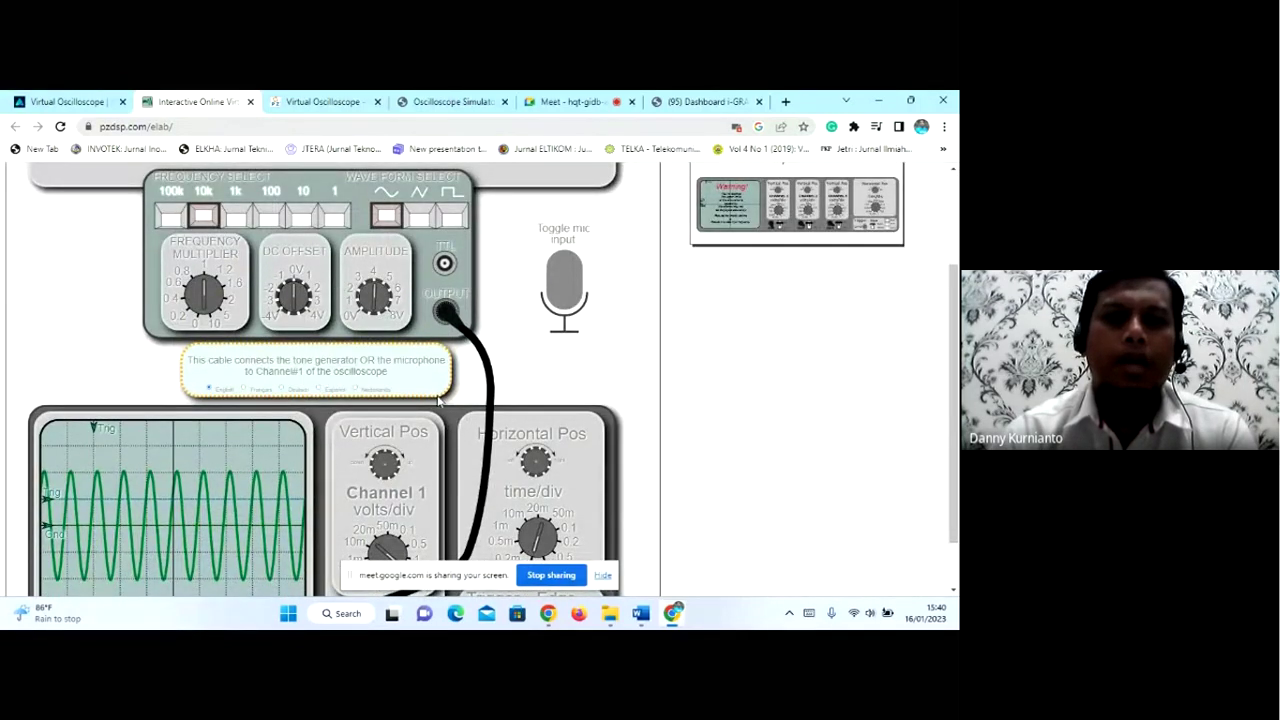
pyautogui.scroll(-1, 438, 400)
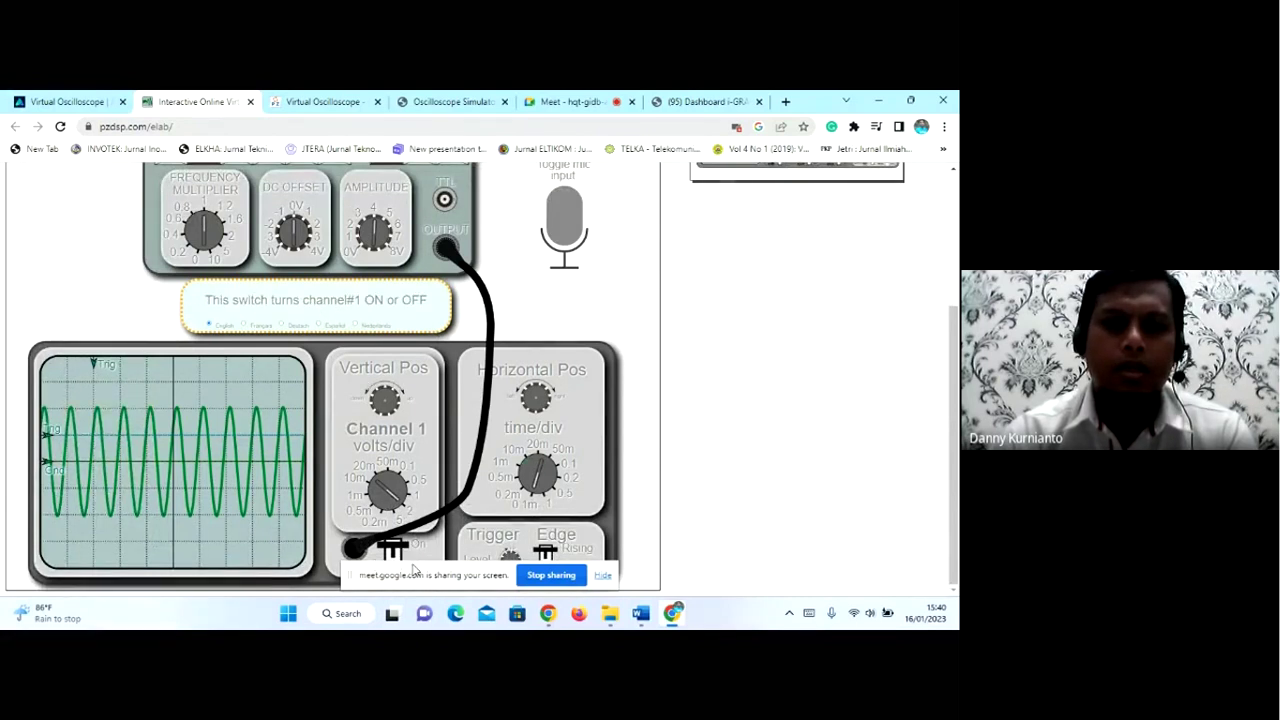
# - Move the screen-sharing notice off the oscilloscope so the channel 1 switch and trigger controls are uncovered
pyautogui.moveTo(413, 570); pyautogui.dragTo(726, 206)
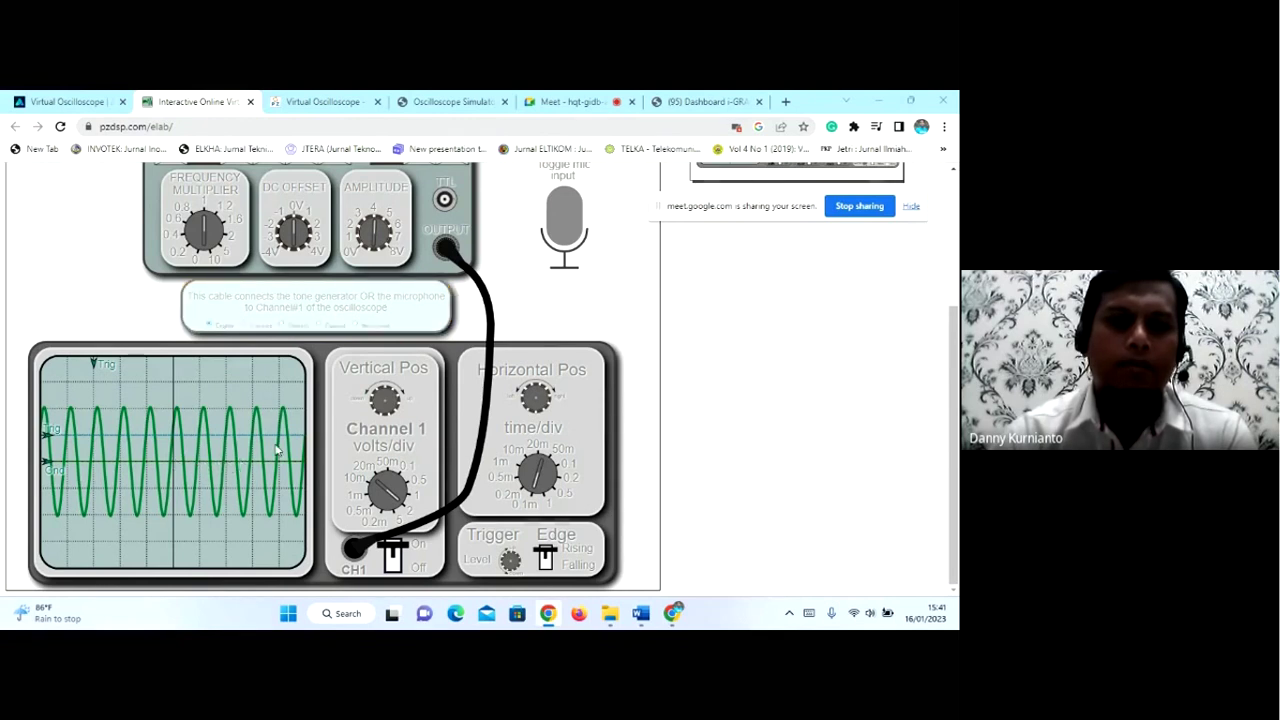
pyautogui.scroll(1, 390, 400)
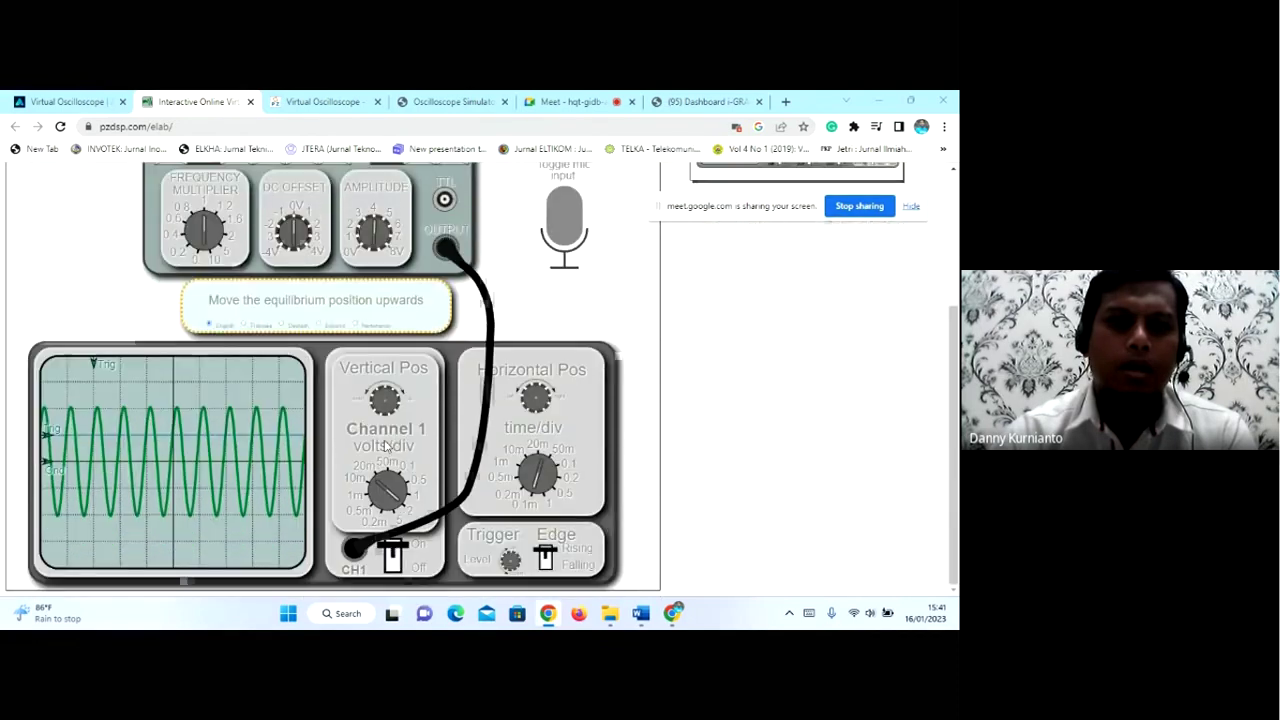
pyautogui.scroll(-1, 385, 399)
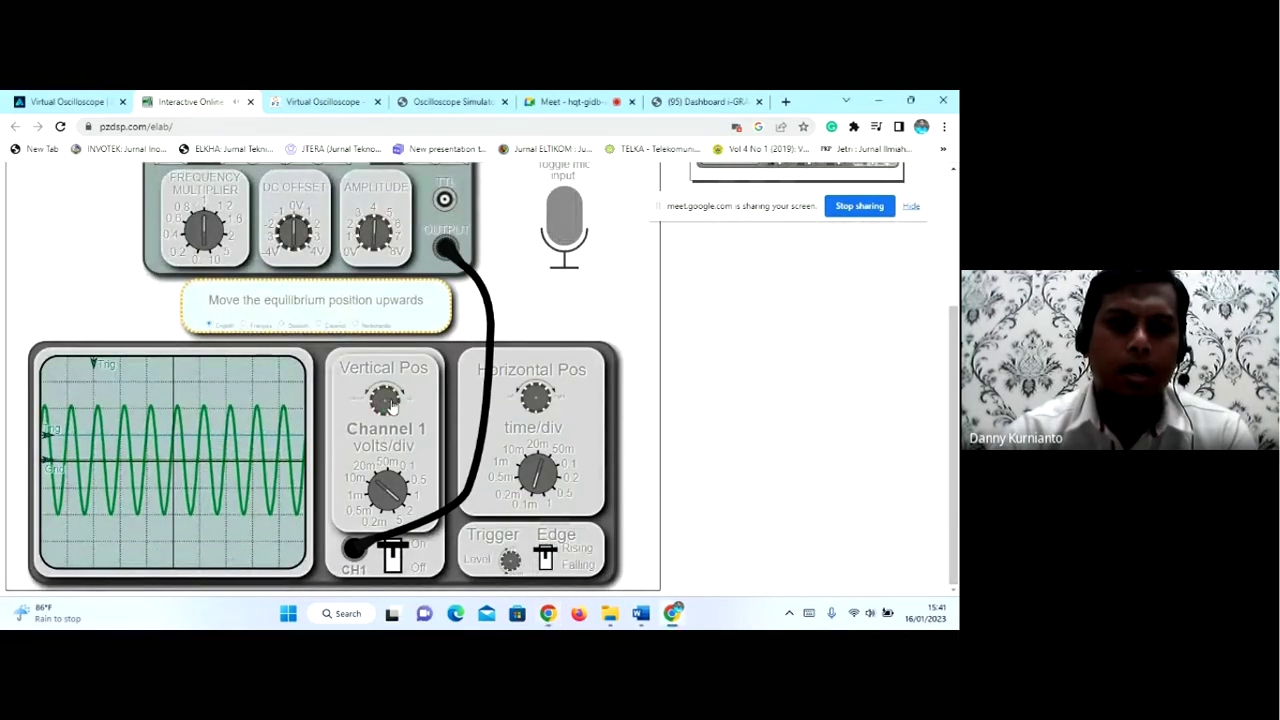
# - Demonstrate channel 1's vertical position by shifting the trace upwards and returning it to the centre line
pyautogui.moveTo(390, 399); pyautogui.dragTo(393, 405)
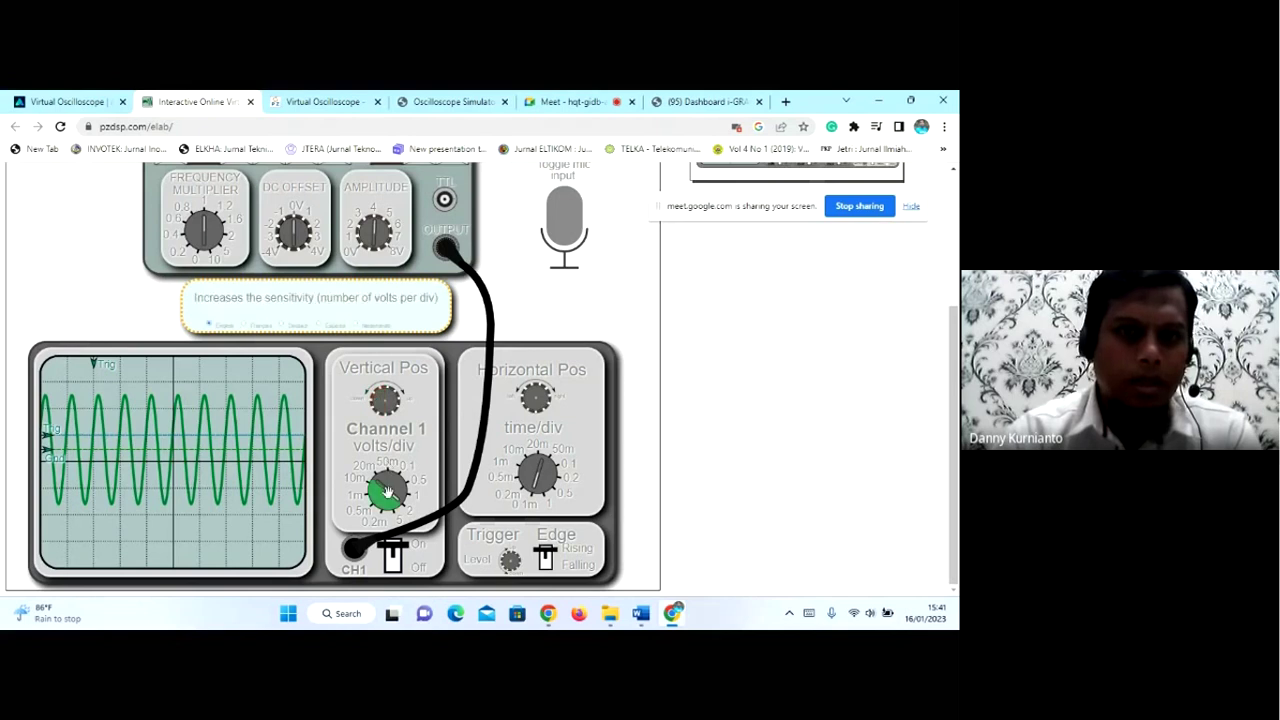
pyautogui.click(380, 405)
pyautogui.click(380, 405)
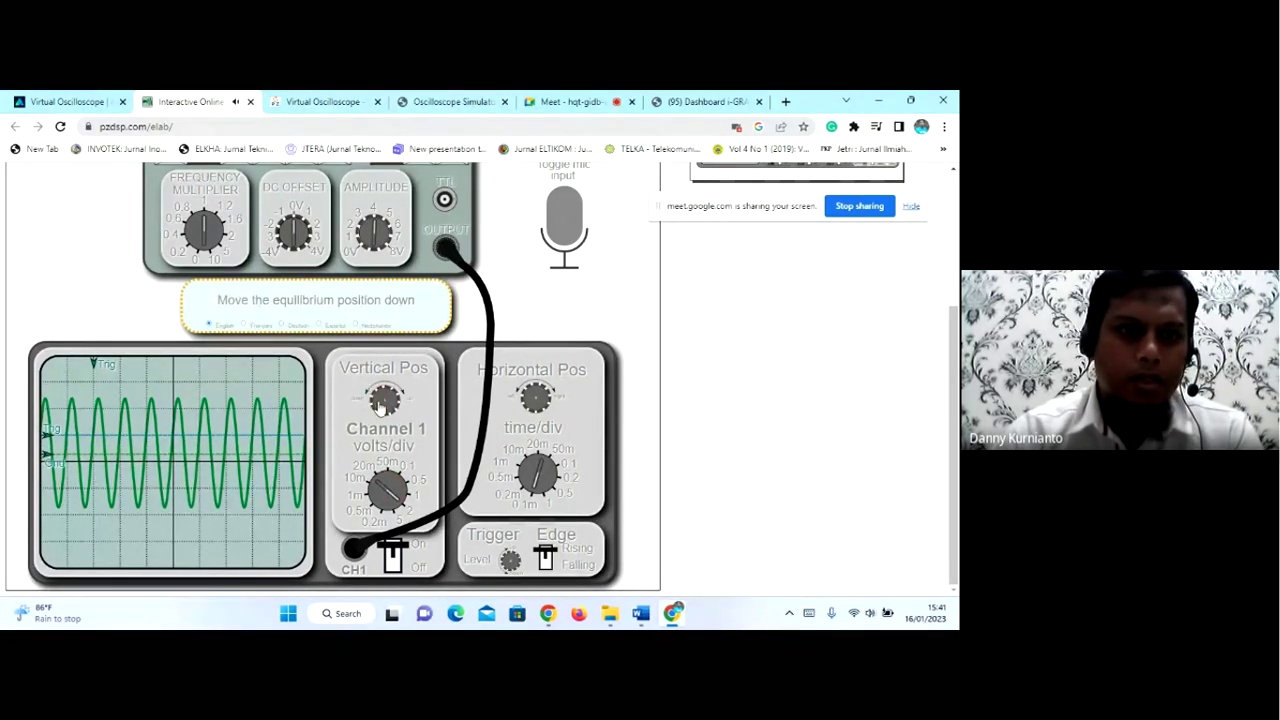
pyautogui.click(380, 405)
pyautogui.click(380, 405)
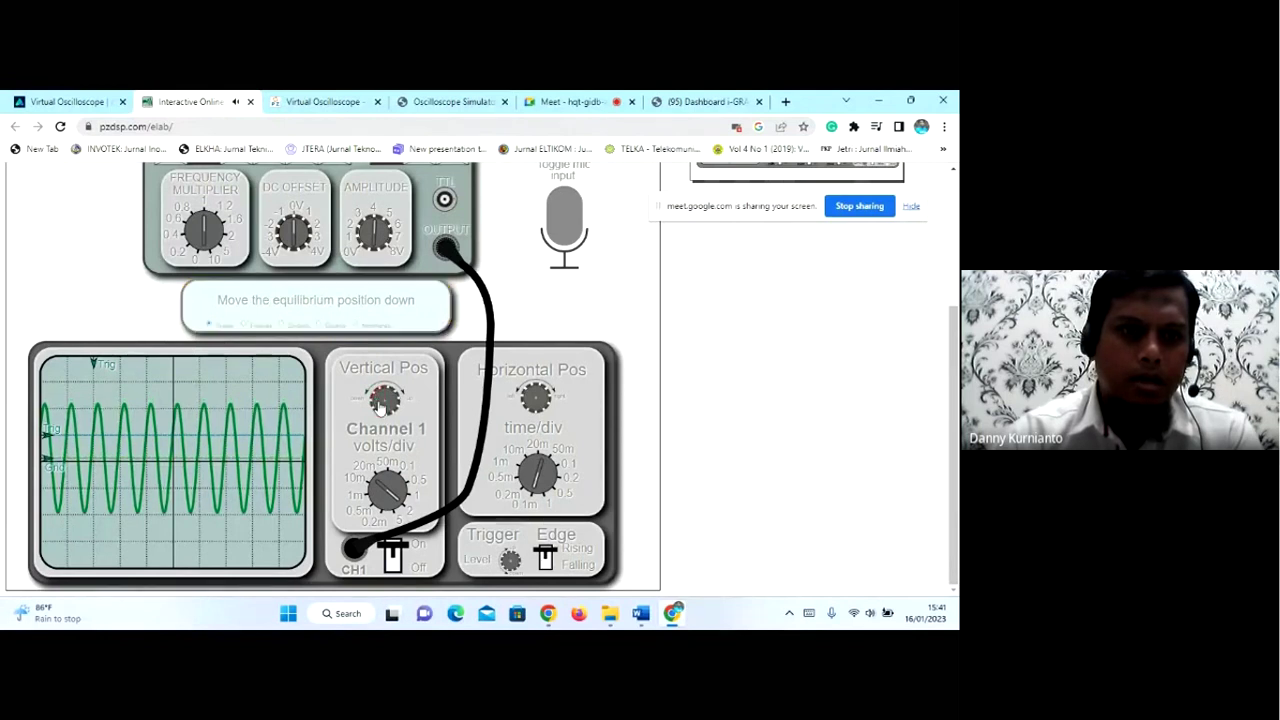
pyautogui.moveTo(377, 397); pyautogui.dragTo(378, 403)
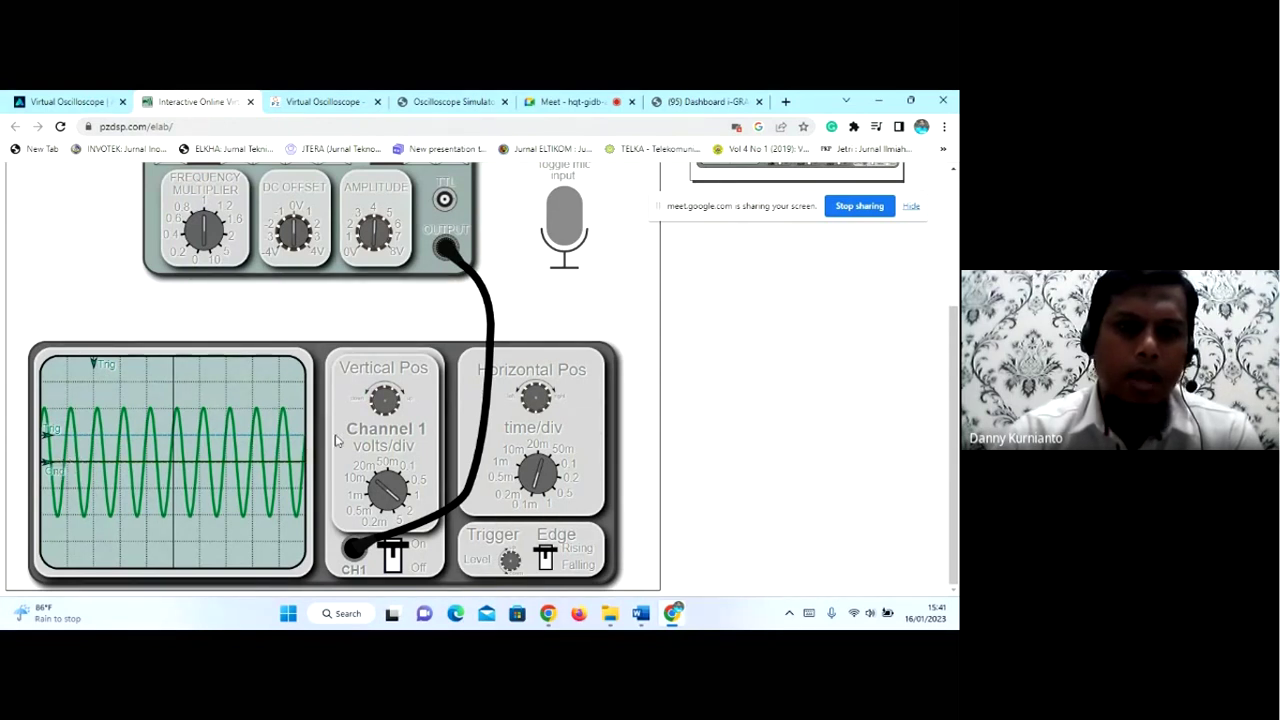
# - Set channel 1's vertical scale to 5 volts/div
pyautogui.click(385, 500)
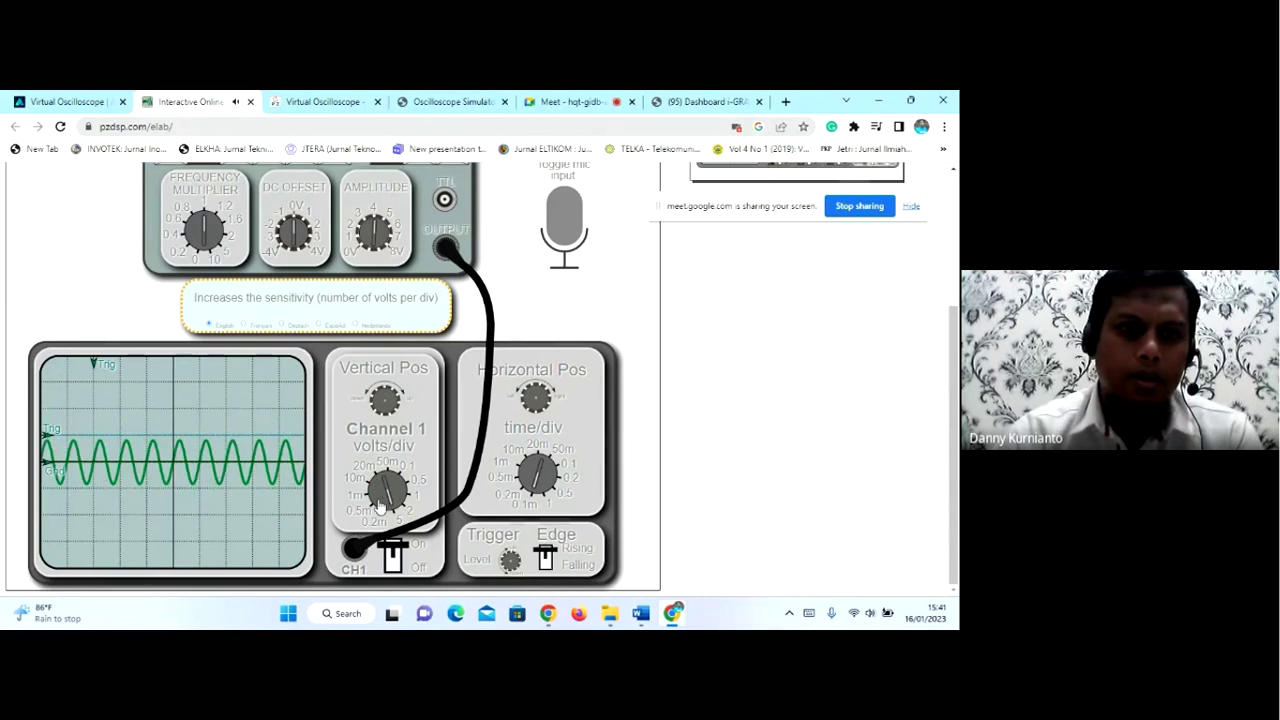
pyautogui.click(381, 505)
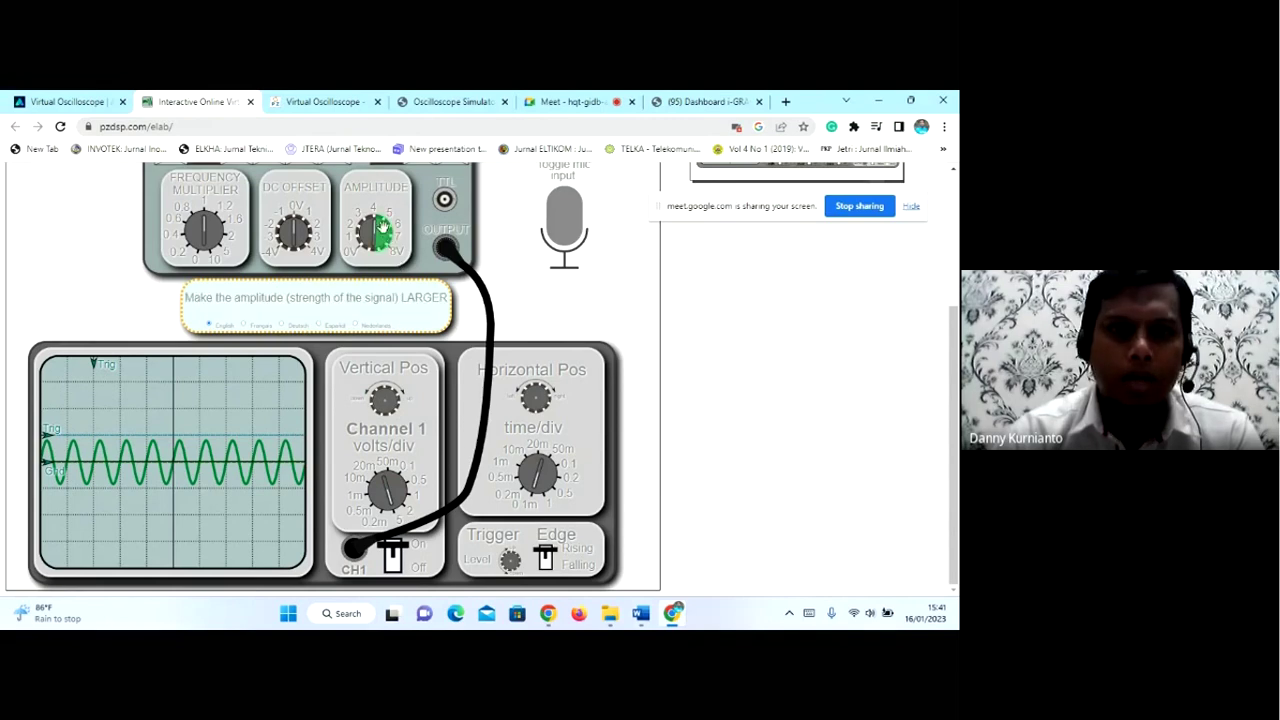
# - Raise the signal generator's amplitude to 5 V and set channel 1's vertical scale to 2 volts/div
pyautogui.scroll(3, 427, 260)
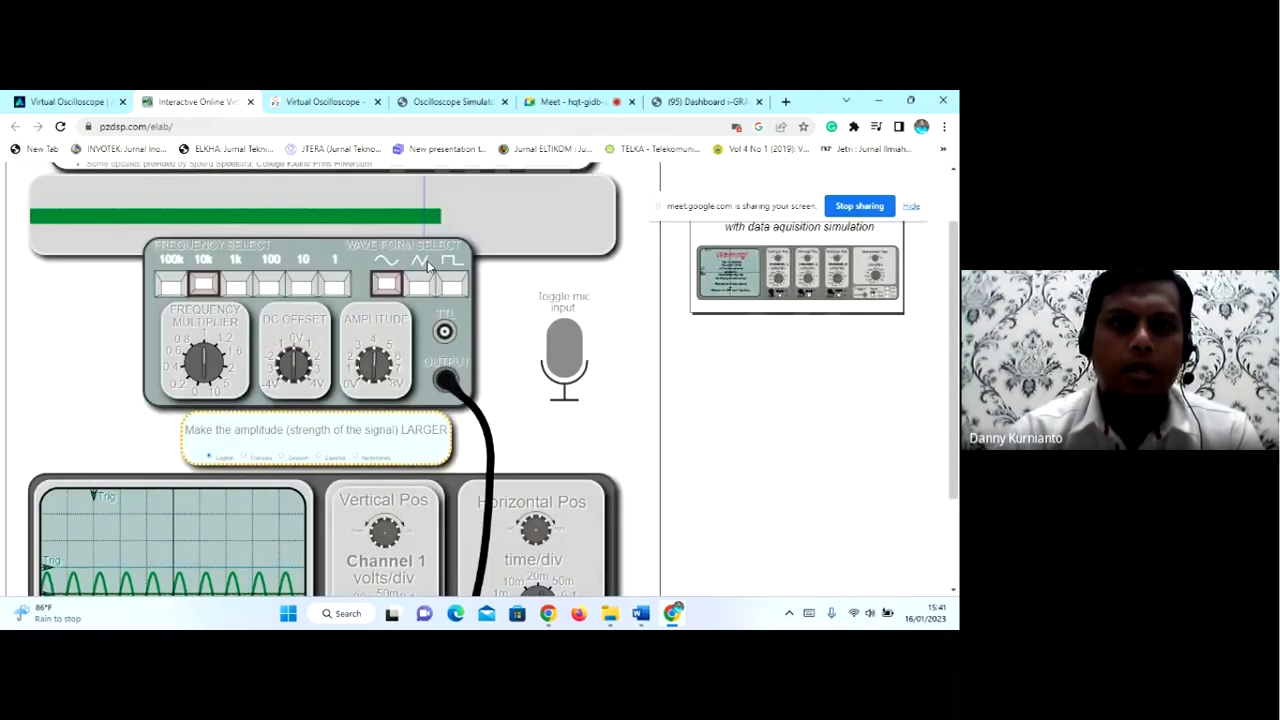
pyautogui.click(382, 385)
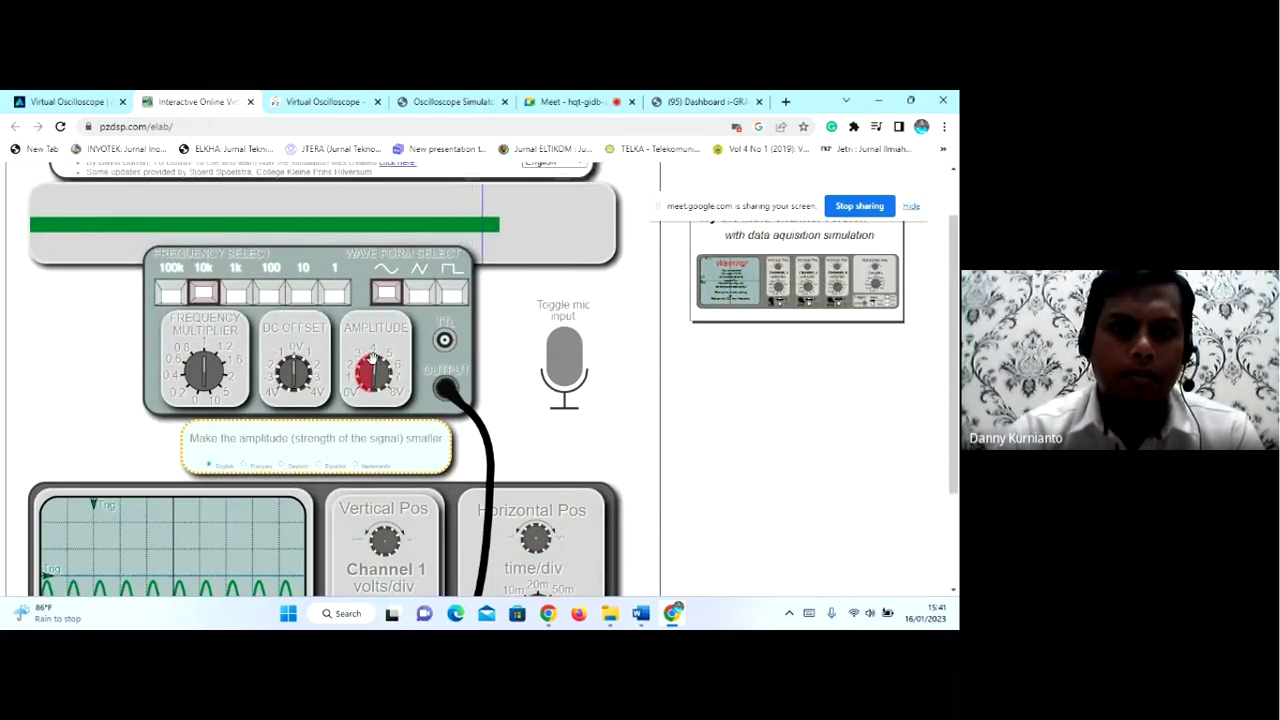
pyautogui.scroll(-3, 385, 403)
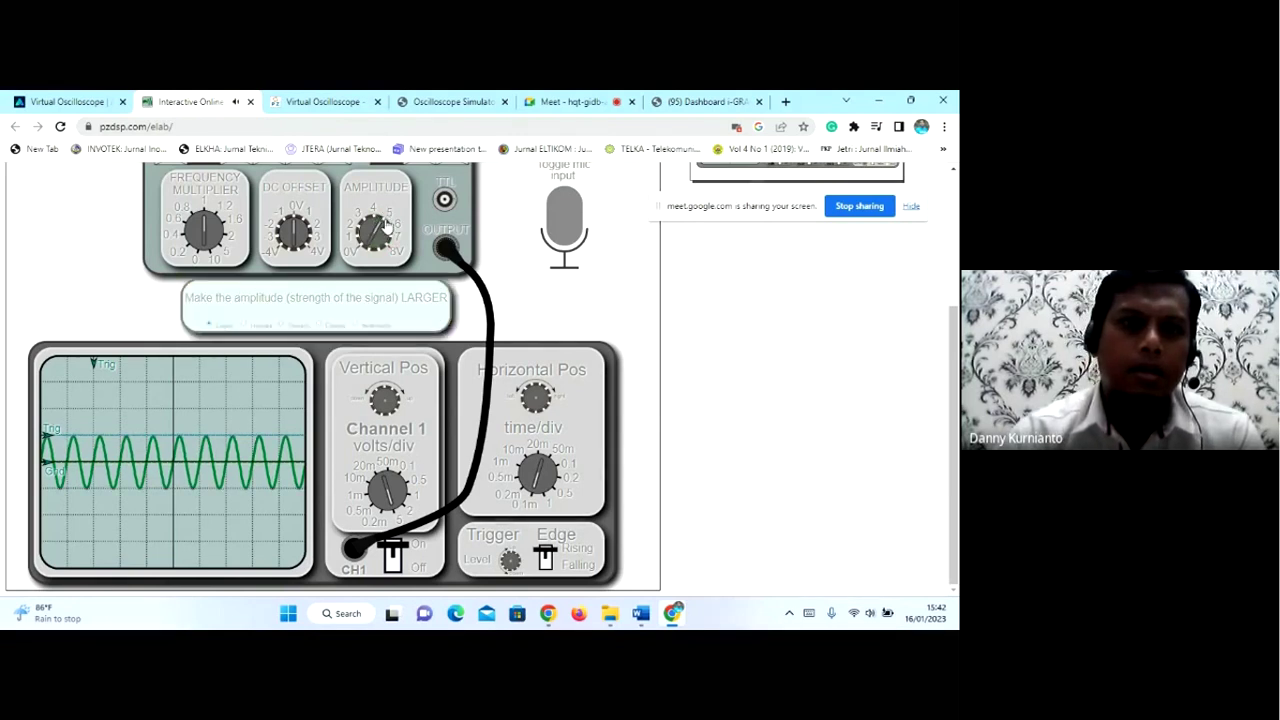
pyautogui.click(387, 224)
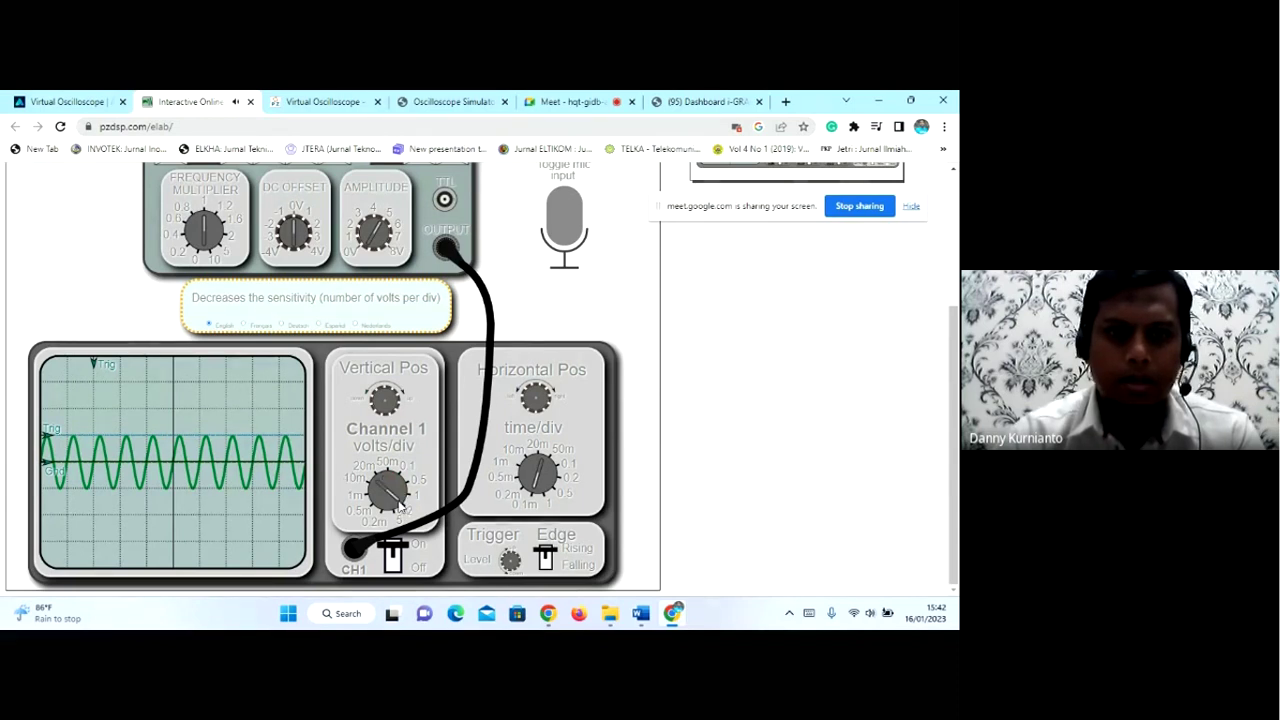
pyautogui.click(380, 494)
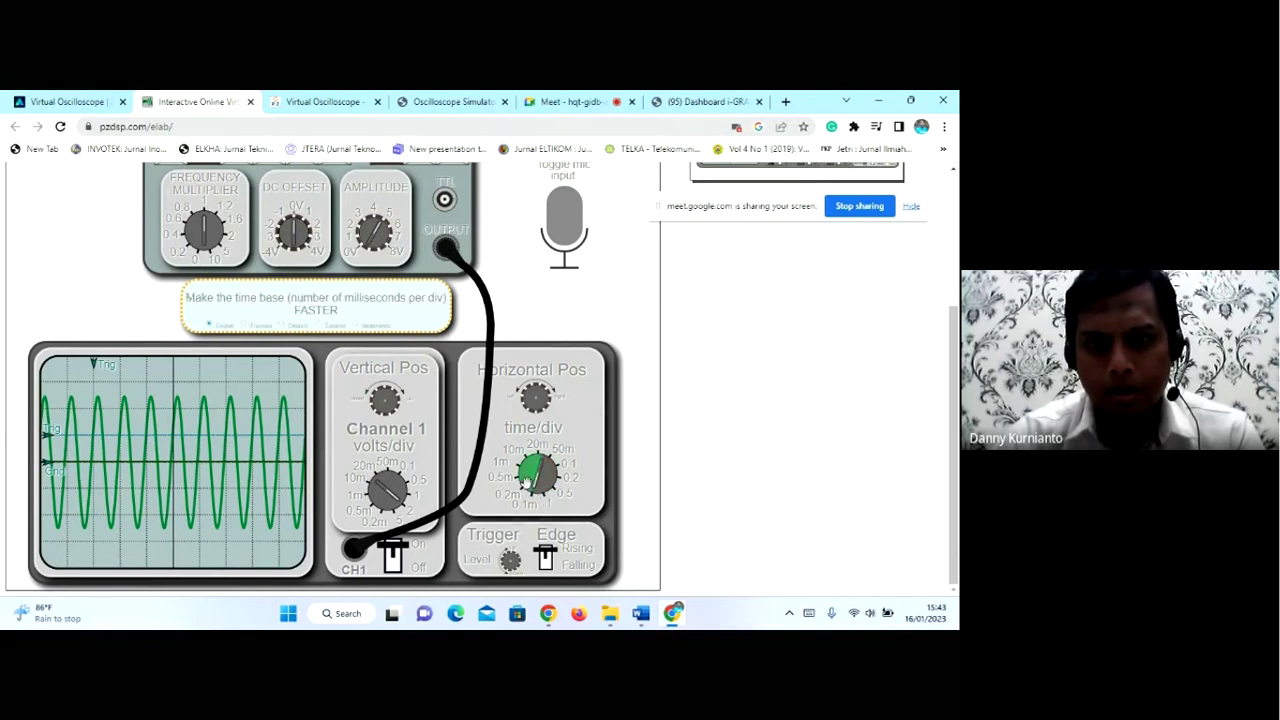
# - Demonstrate the time base by slowing time/div to 0.5m and bringing it back to 0.1m
pyautogui.click(521, 471)
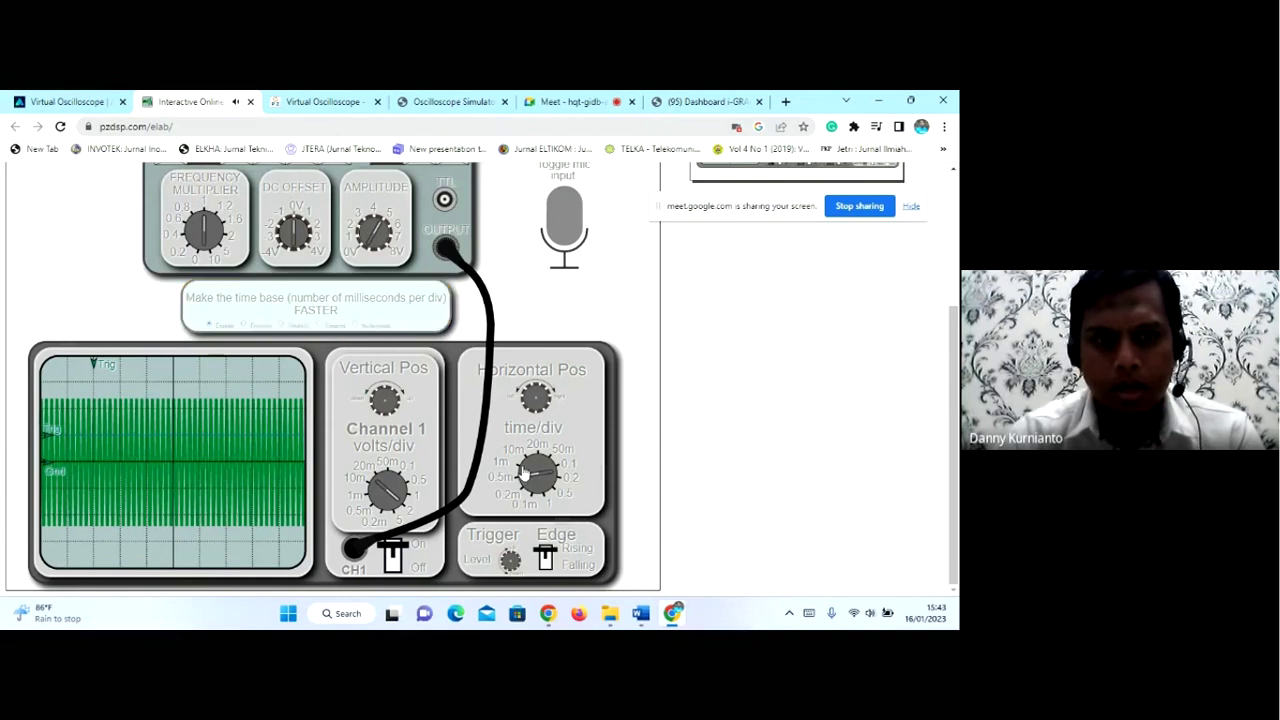
pyautogui.click(530, 483)
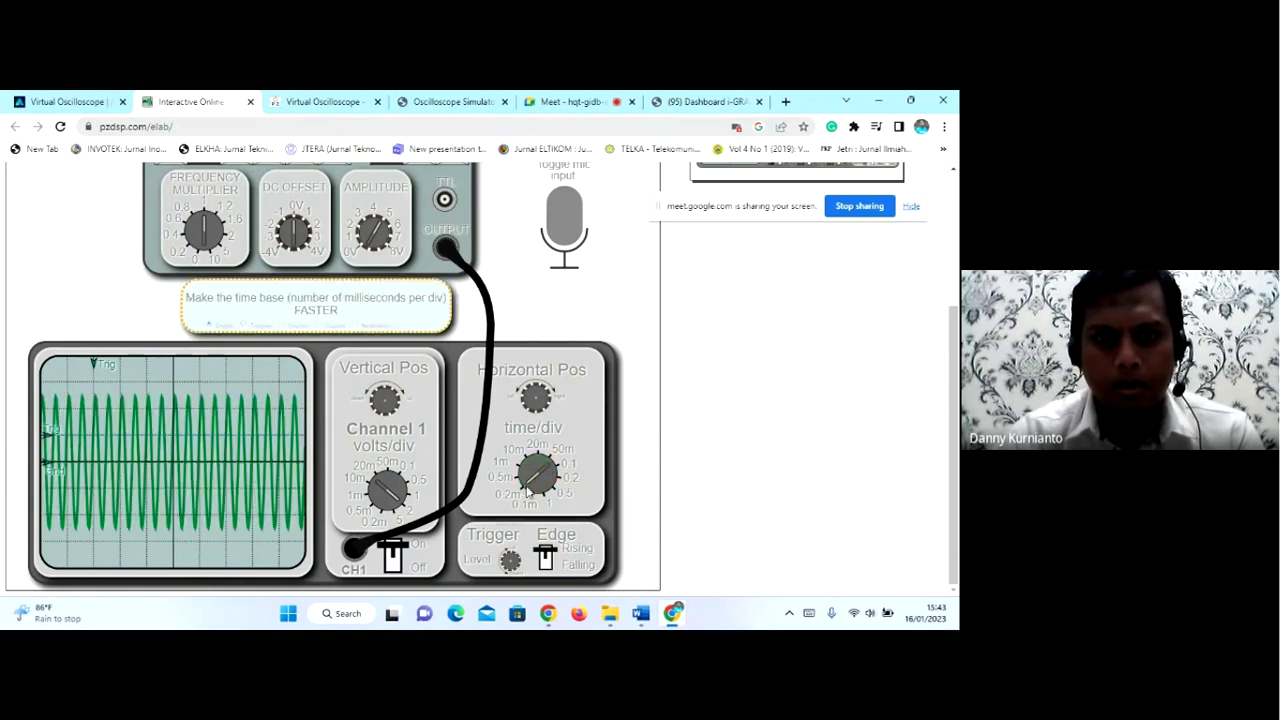
pyautogui.click(533, 484)
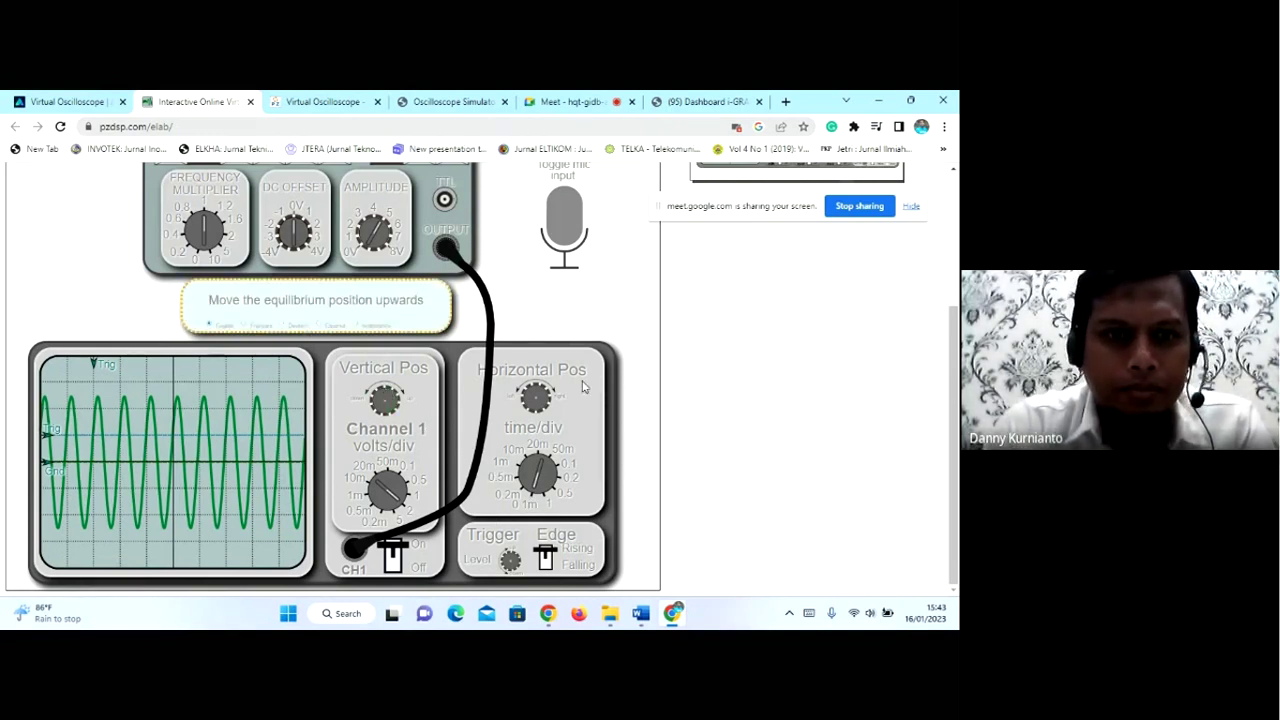
pyautogui.scroll(3, 583, 387)
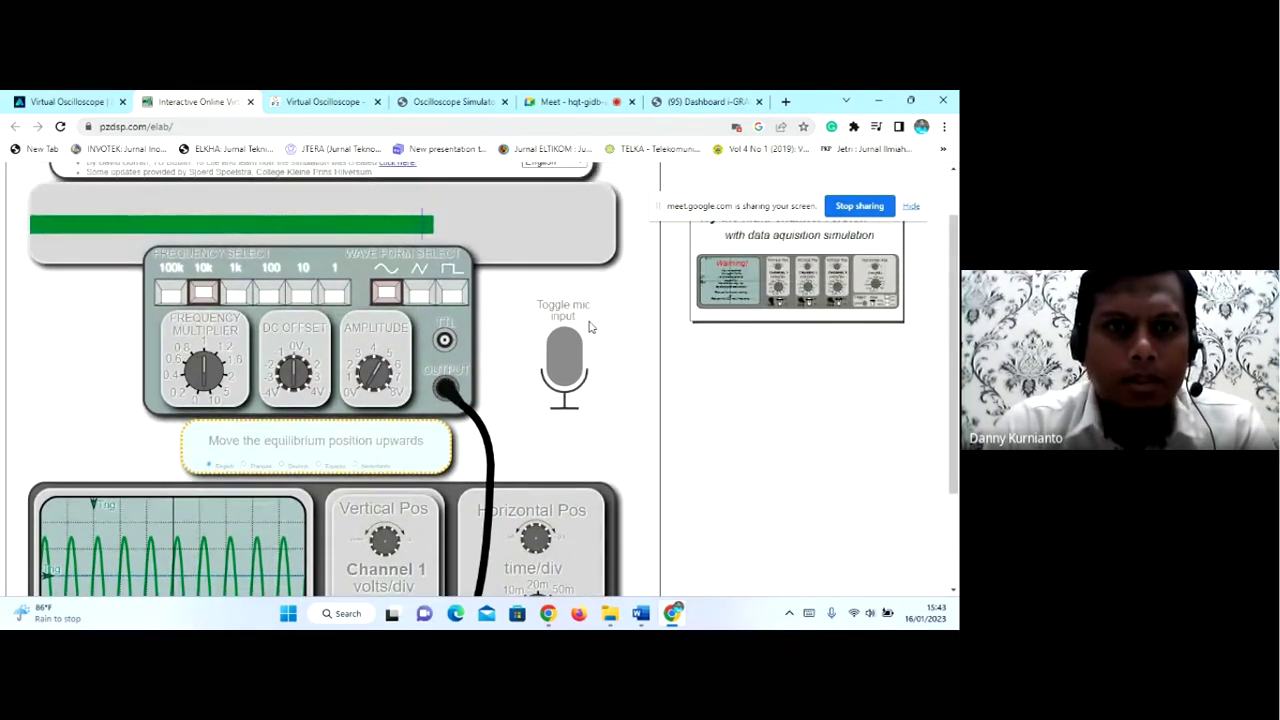
# - Switch the signal generator's frequency range to 1k and review the resulting sine wave on the oscilloscope display
pyautogui.scroll(-3, 520, 410)
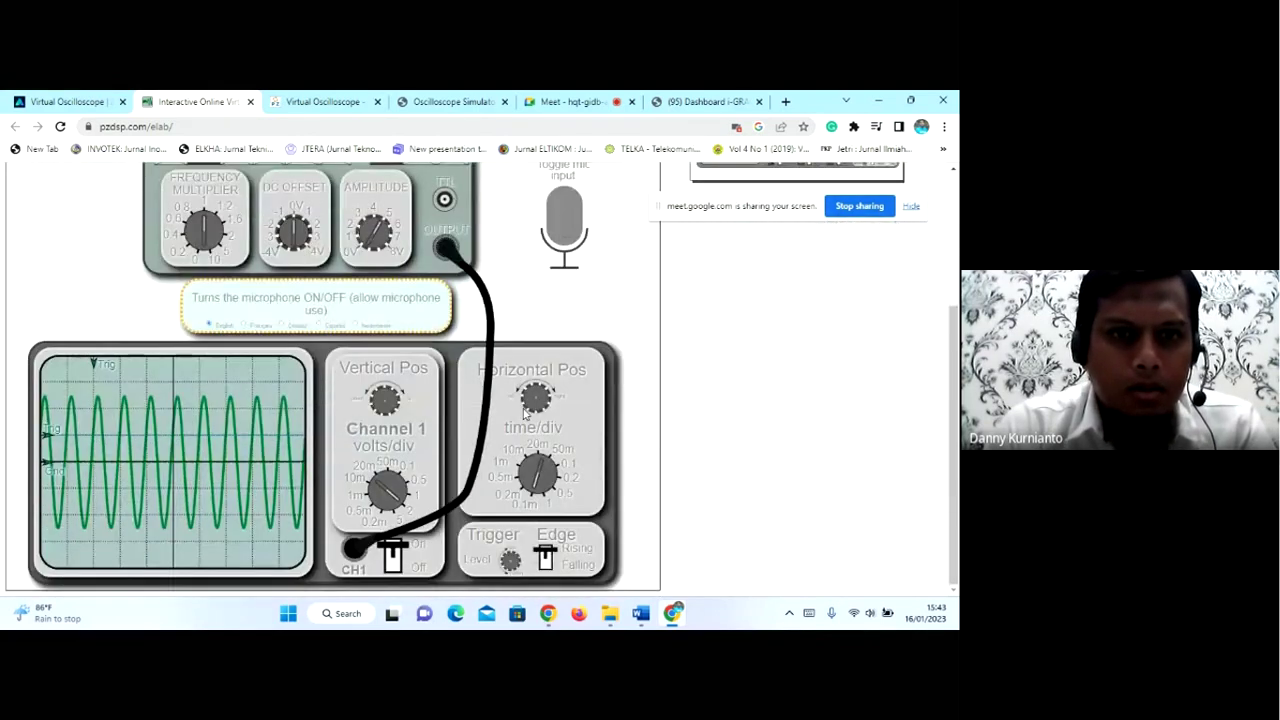
pyautogui.scroll(3, 525, 412)
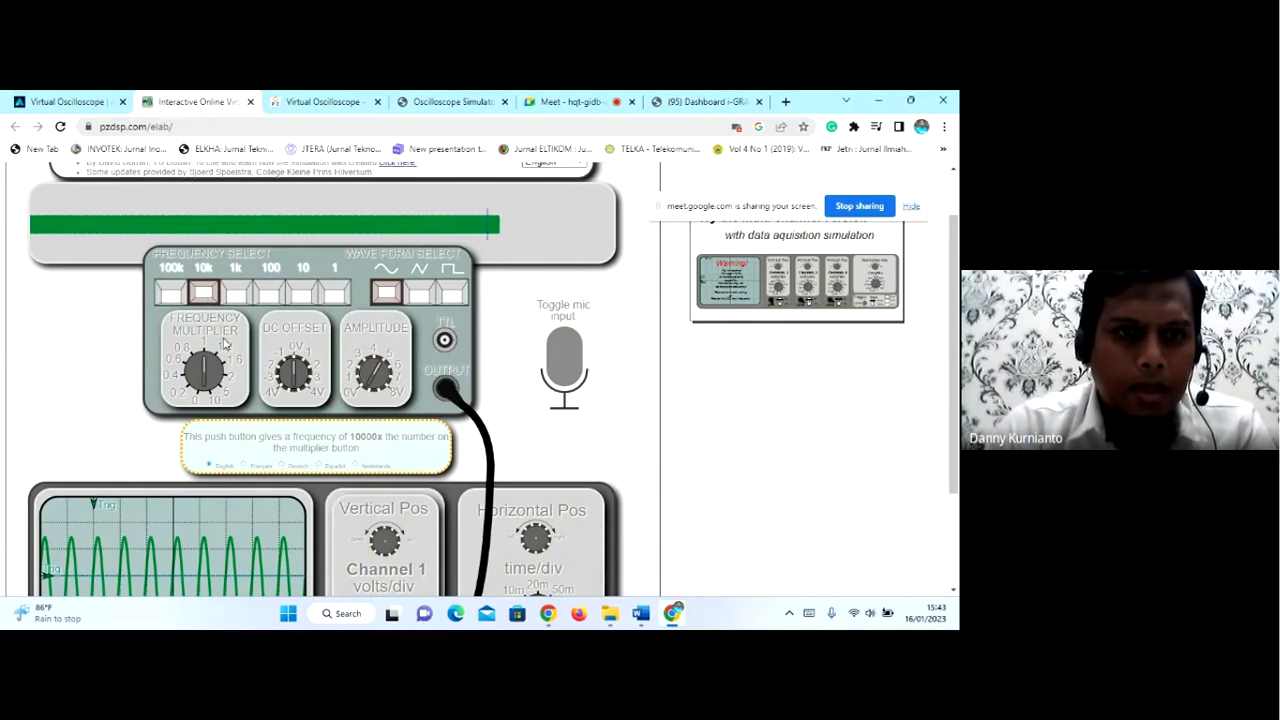
pyautogui.scroll(-1, 247, 374)
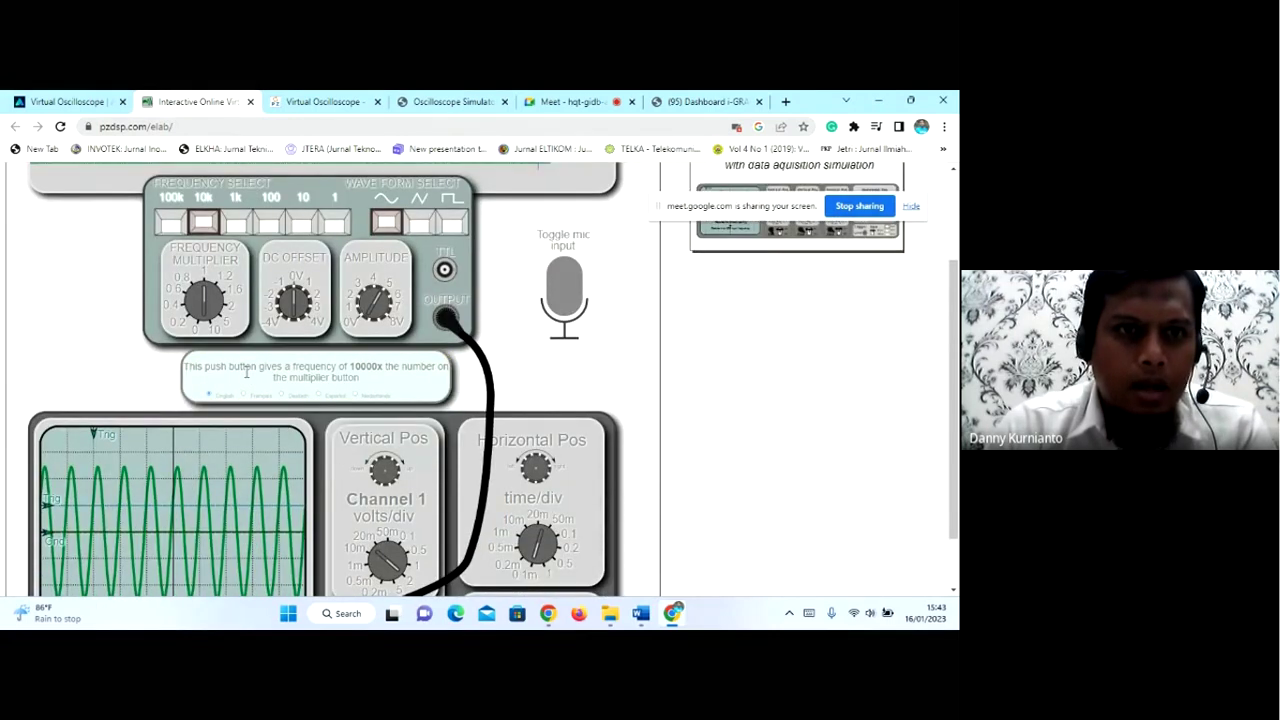
pyautogui.click(237, 224)
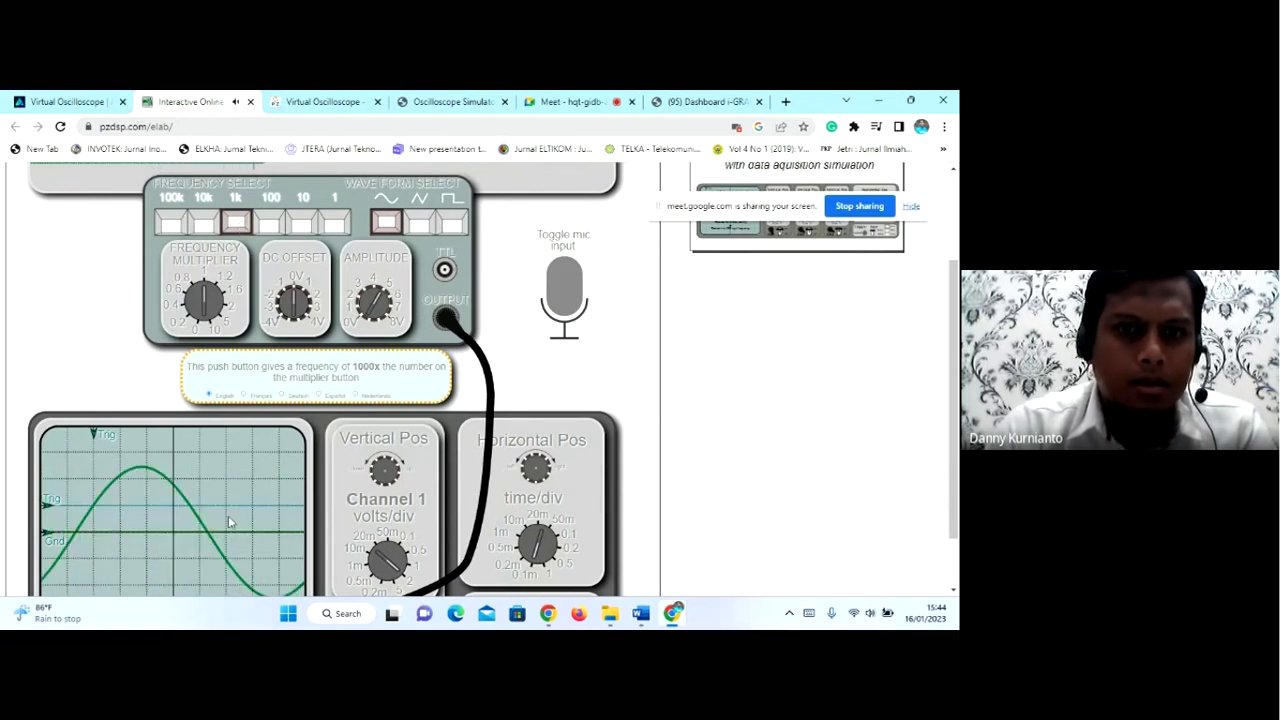
pyautogui.scroll(-2, 265, 480)
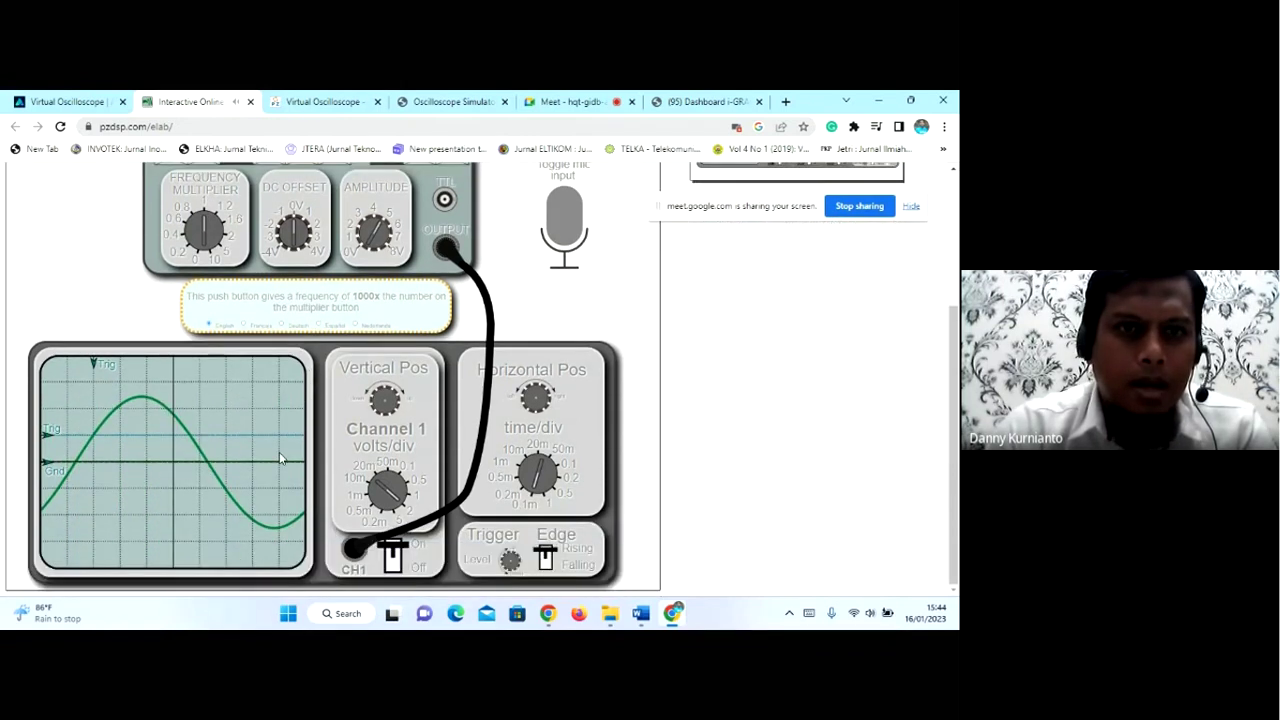
pyautogui.scroll(1, 257, 450)
pyautogui.scroll(1, 257, 444)
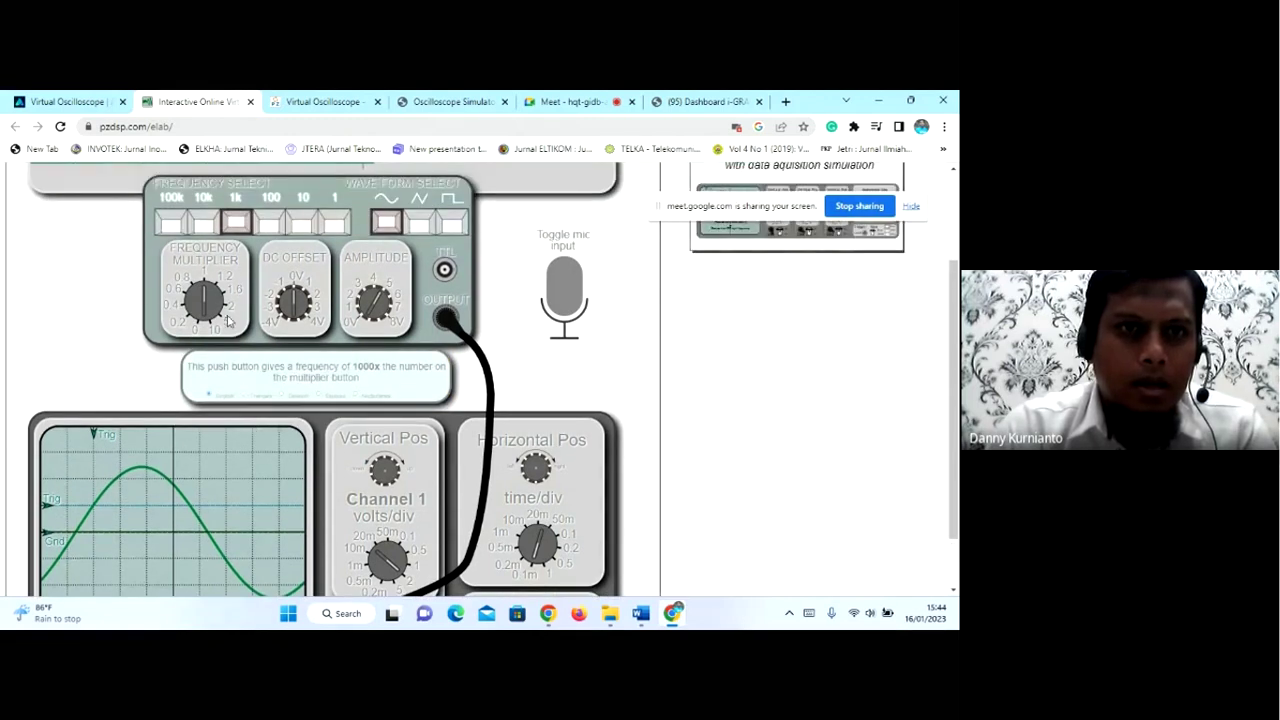
# - Raise the signal generator's frequency multiplier gradually from 1 to between 2 and 5
pyautogui.moveTo(209, 282)
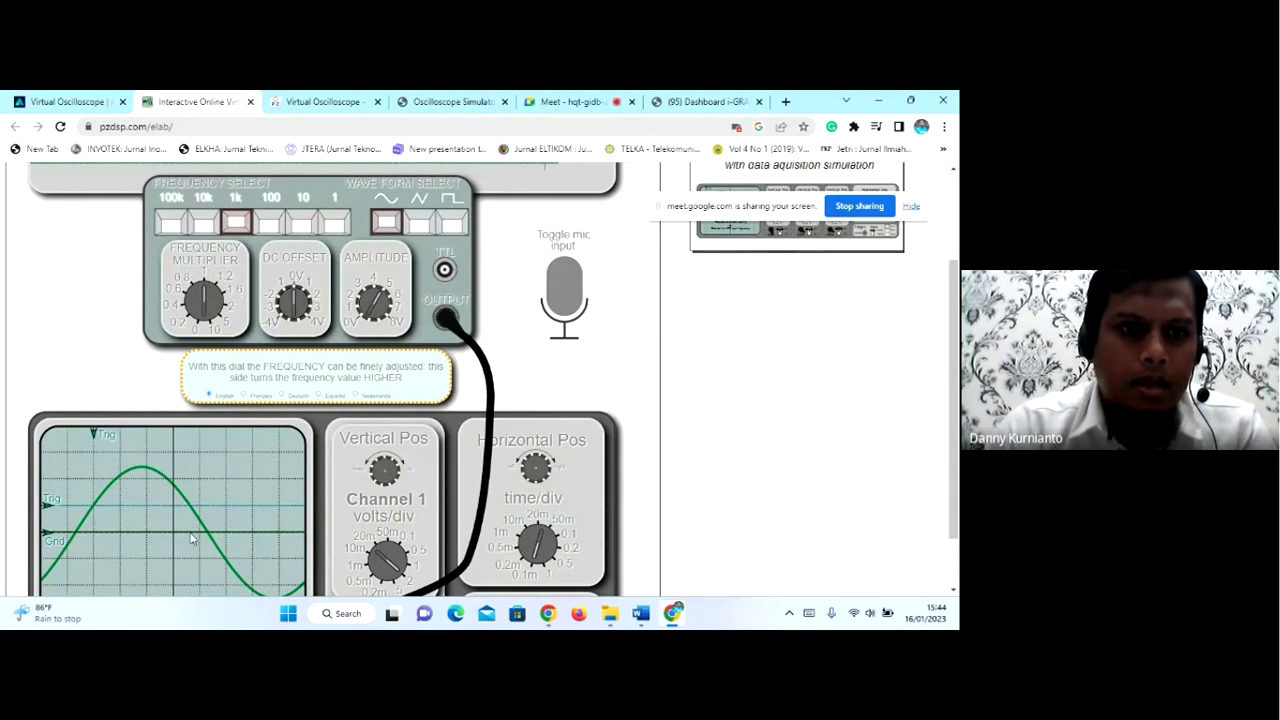
pyautogui.scroll(-1, 190, 538)
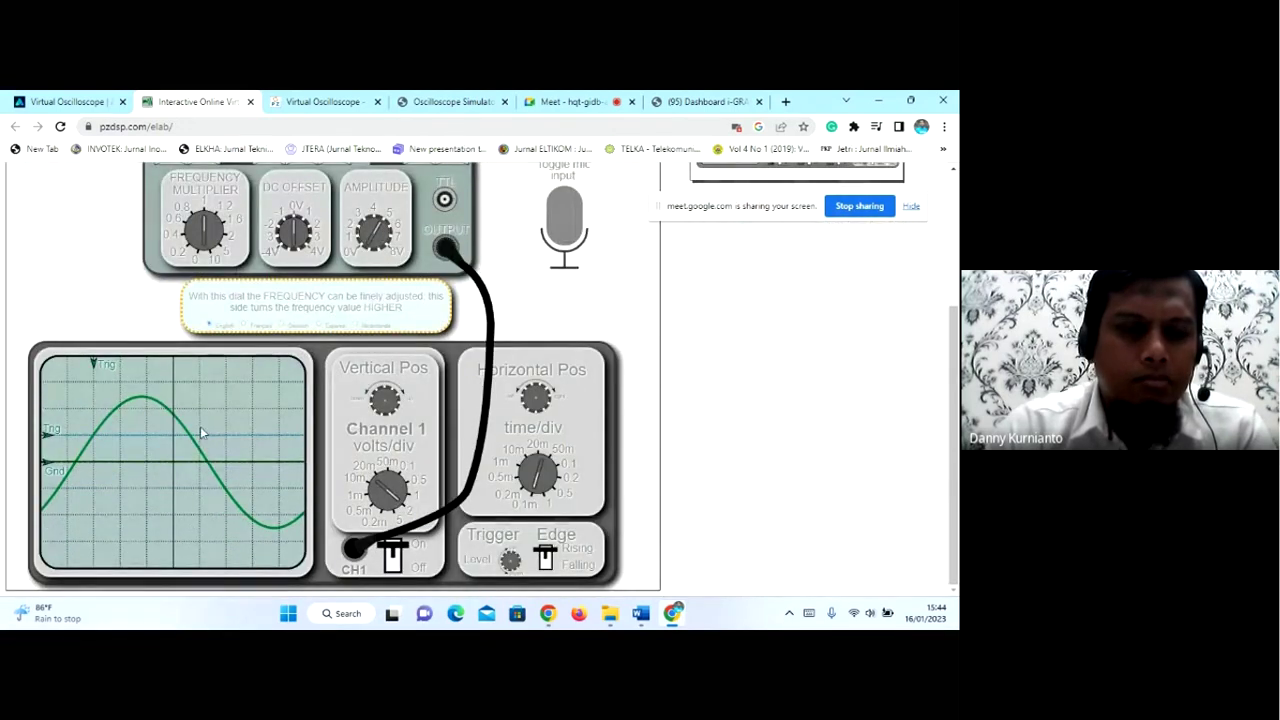
pyautogui.click(217, 215)
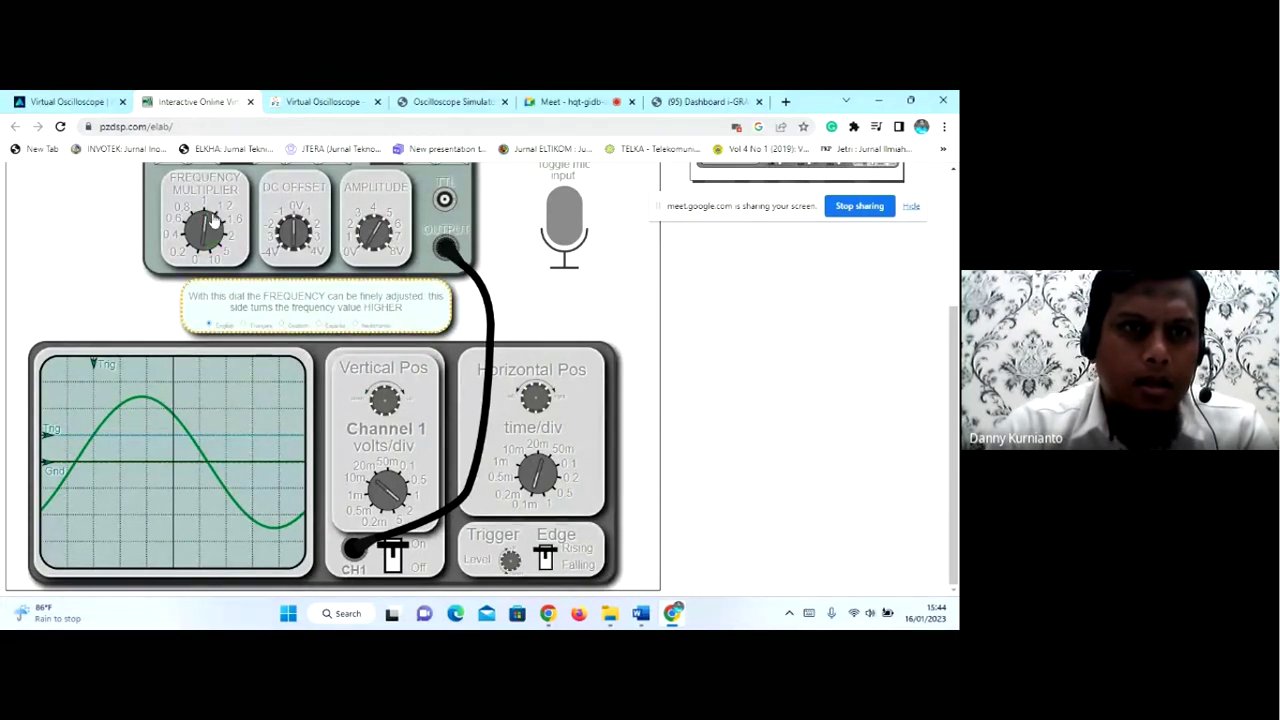
pyautogui.click(216, 216)
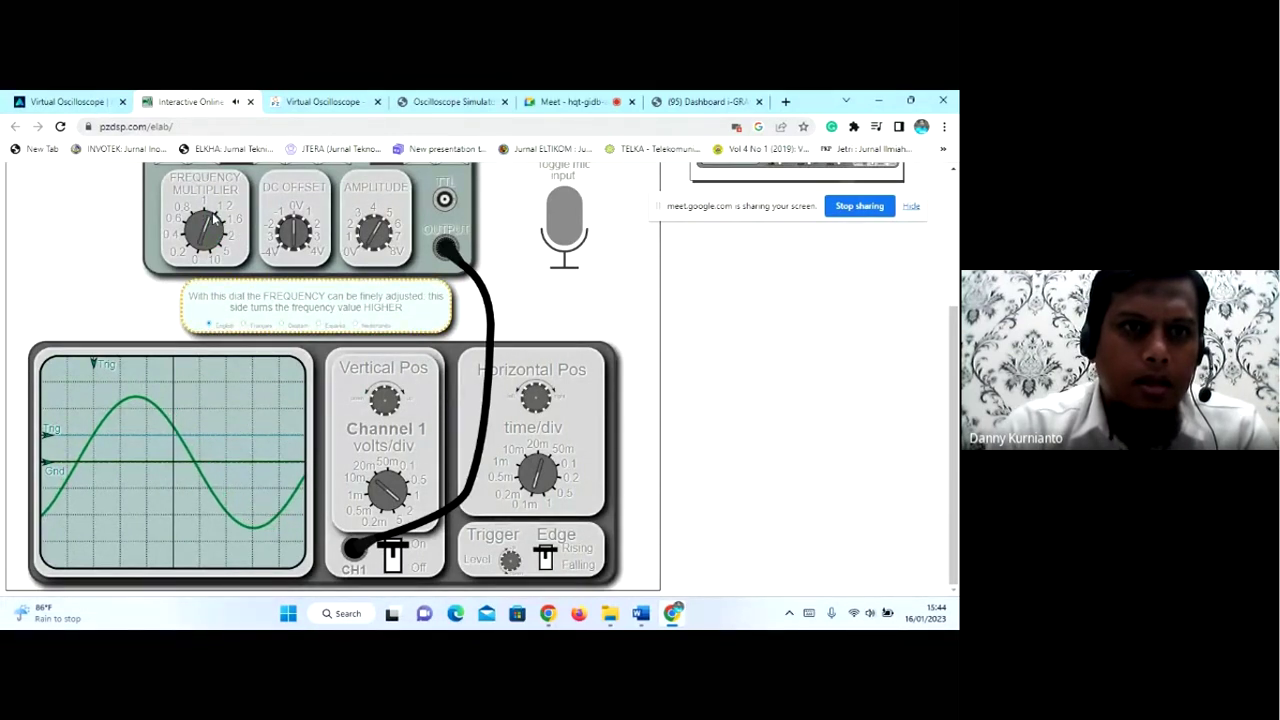
pyautogui.click(217, 223)
pyautogui.click(221, 229)
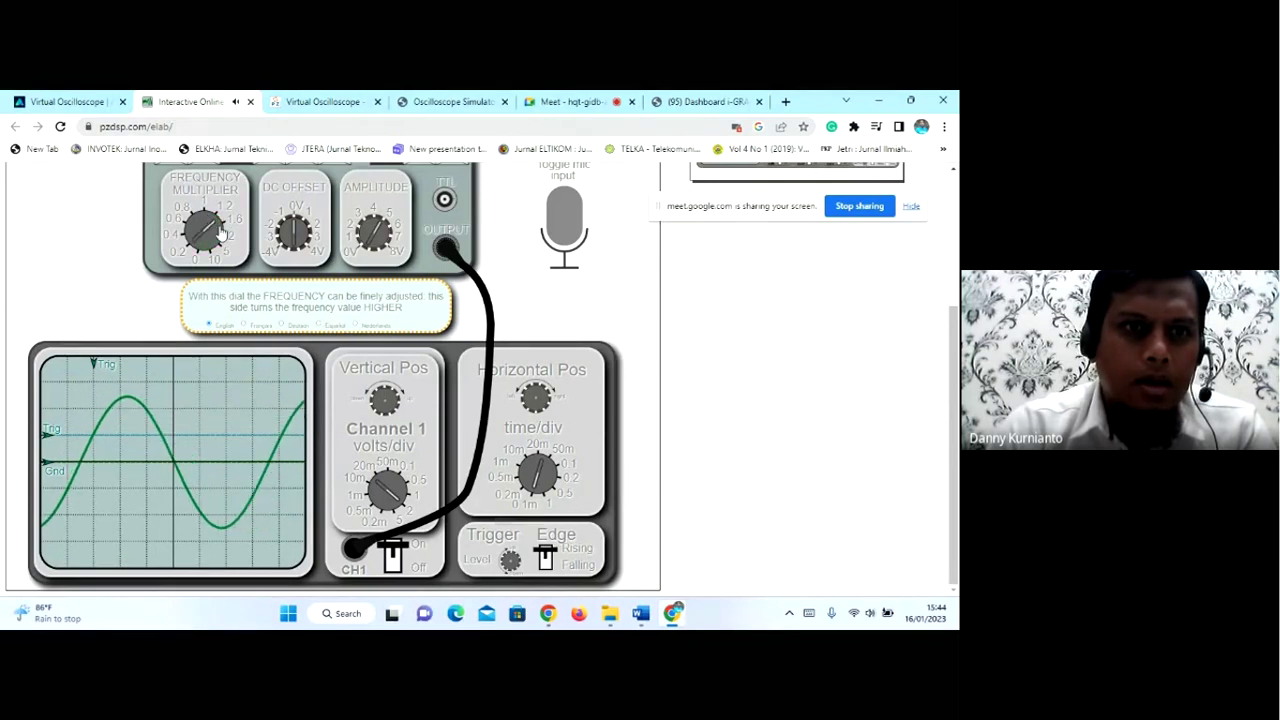
pyautogui.click(221, 229)
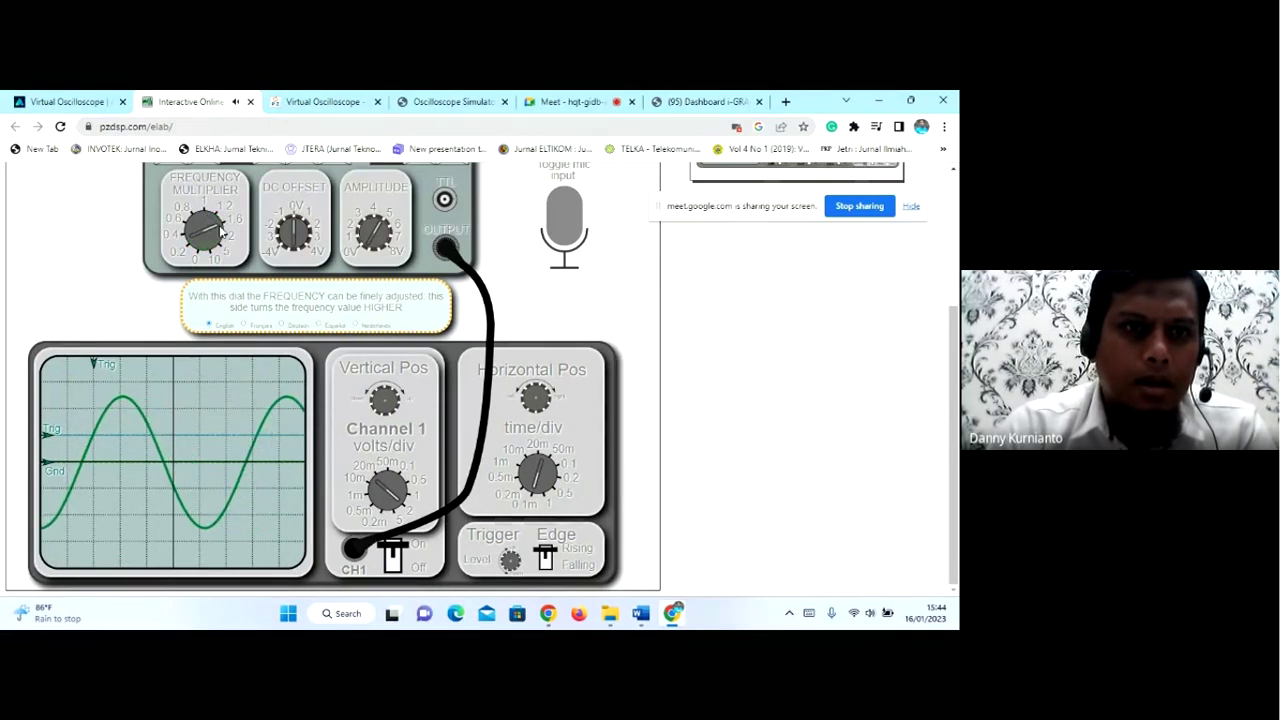
pyautogui.click(218, 236)
pyautogui.click(213, 245)
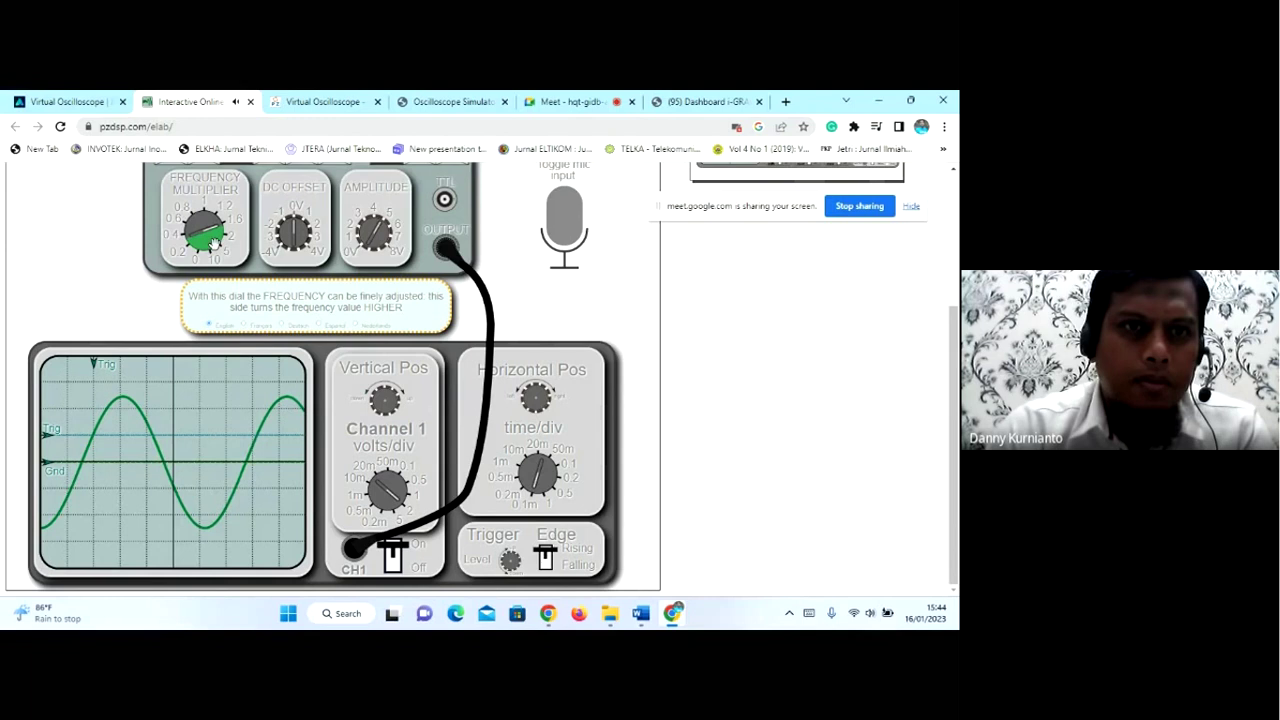
pyautogui.click(215, 249)
pyautogui.click(214, 250)
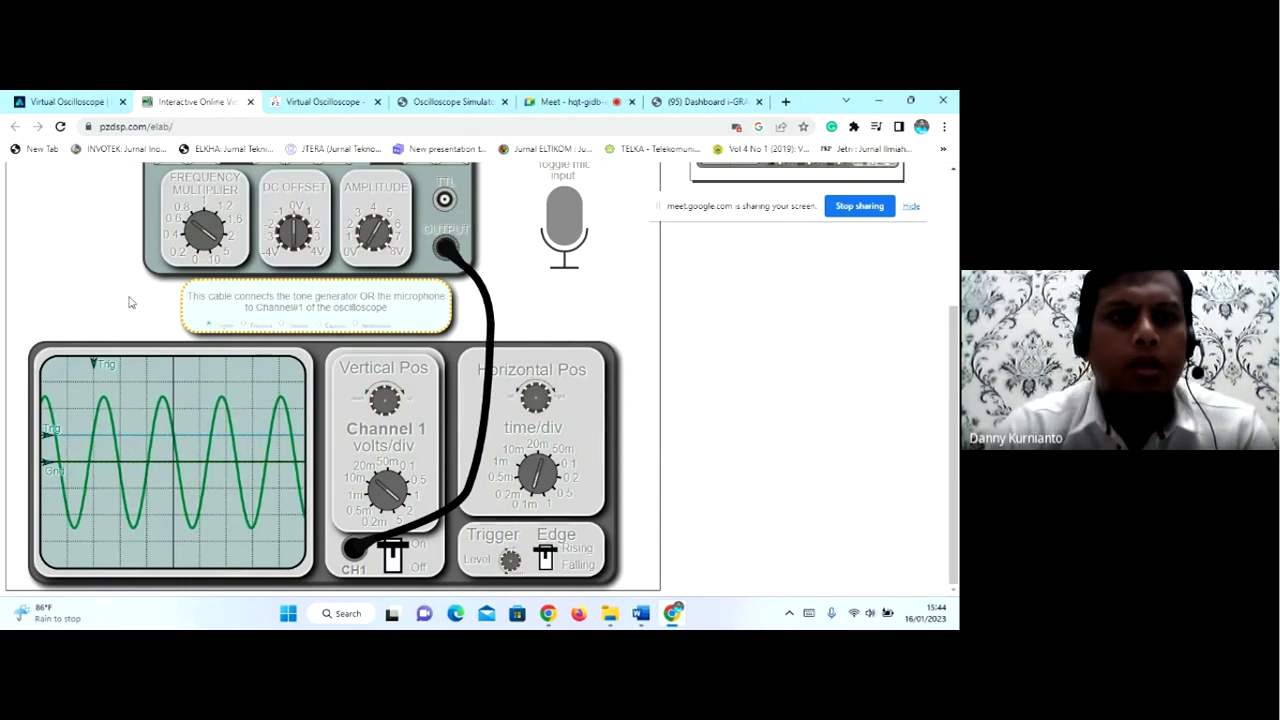
# - Demonstrate channel 1's on/off switch by turning the channel off and back on
pyautogui.scroll(2, 143, 330)
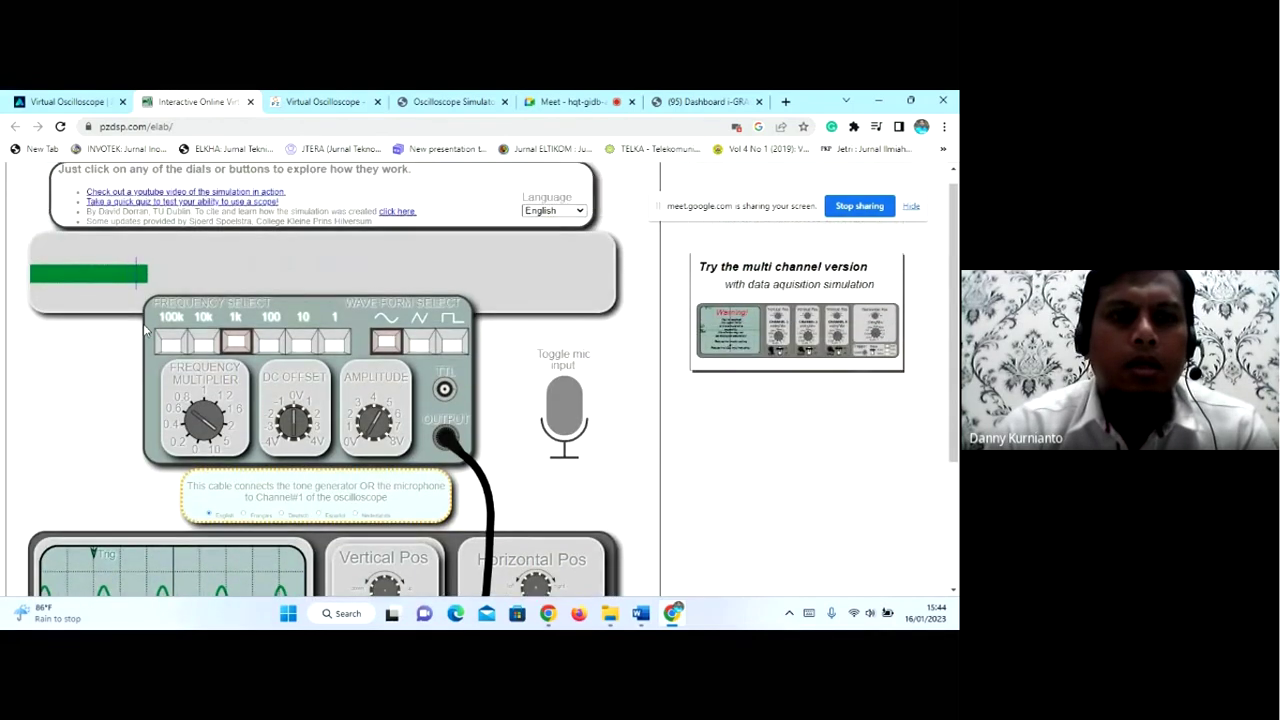
pyautogui.scroll(-2, 148, 330)
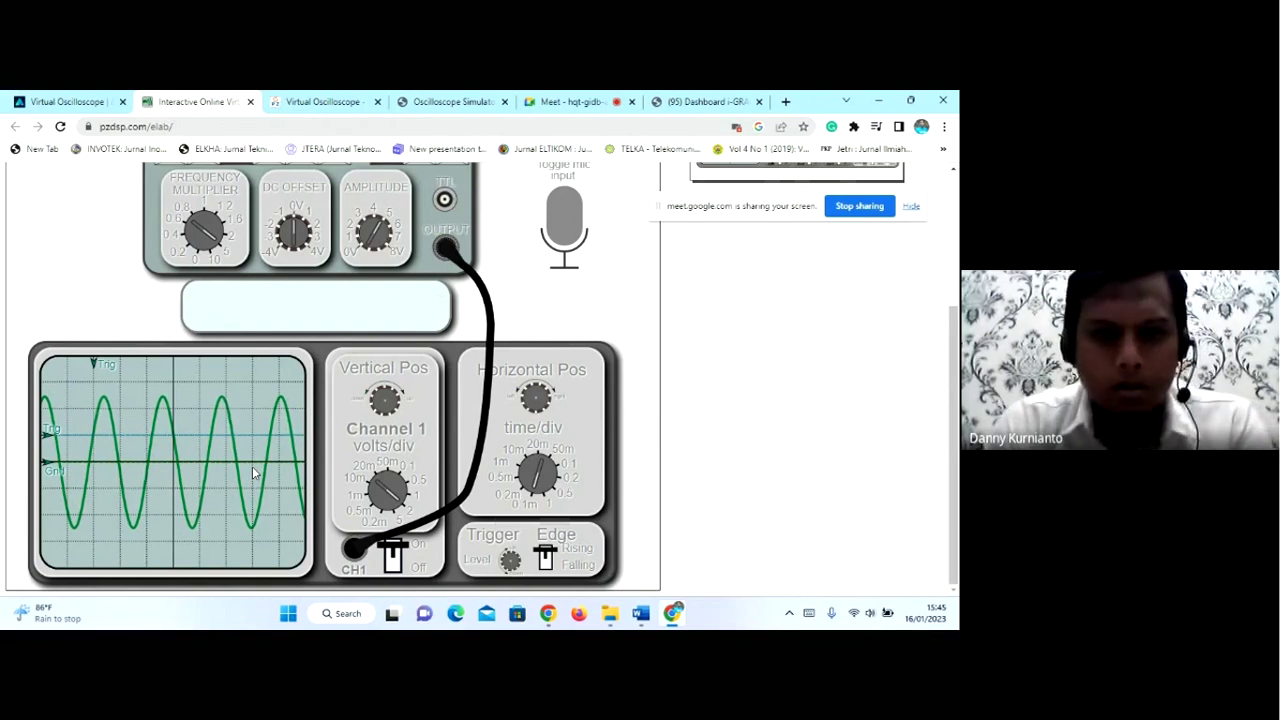
pyautogui.click(394, 554)
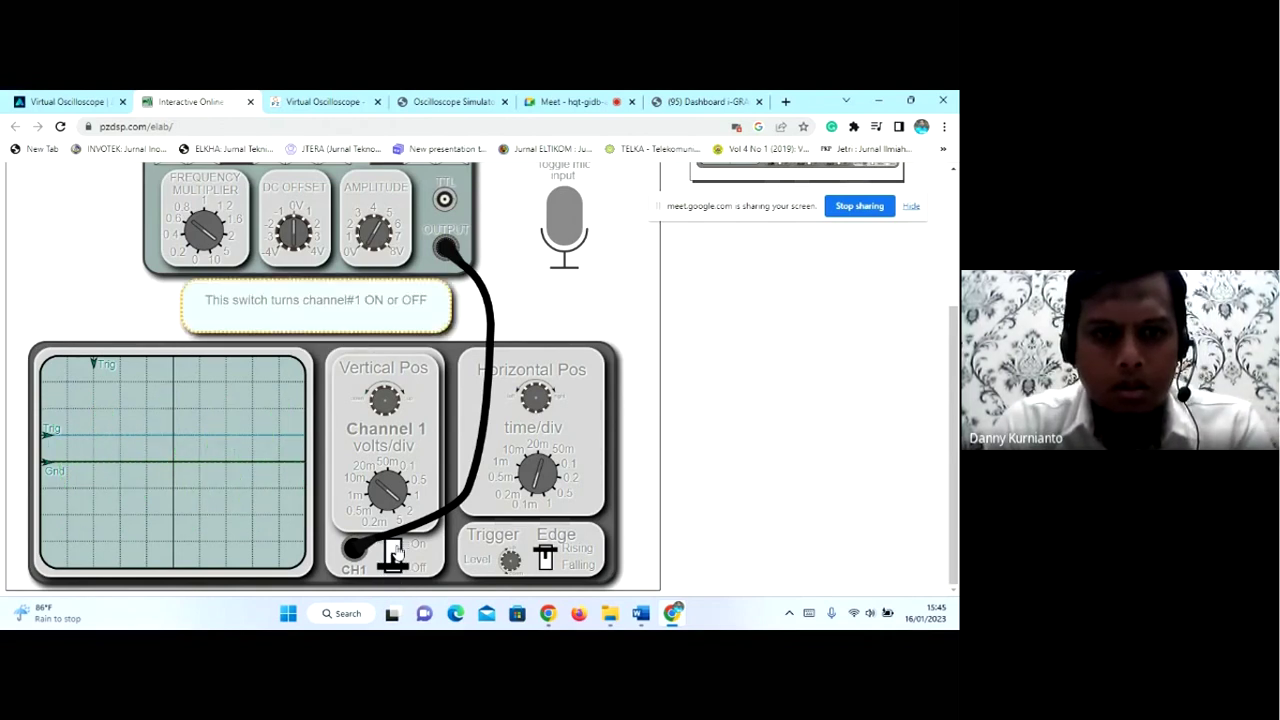
pyautogui.click(396, 556)
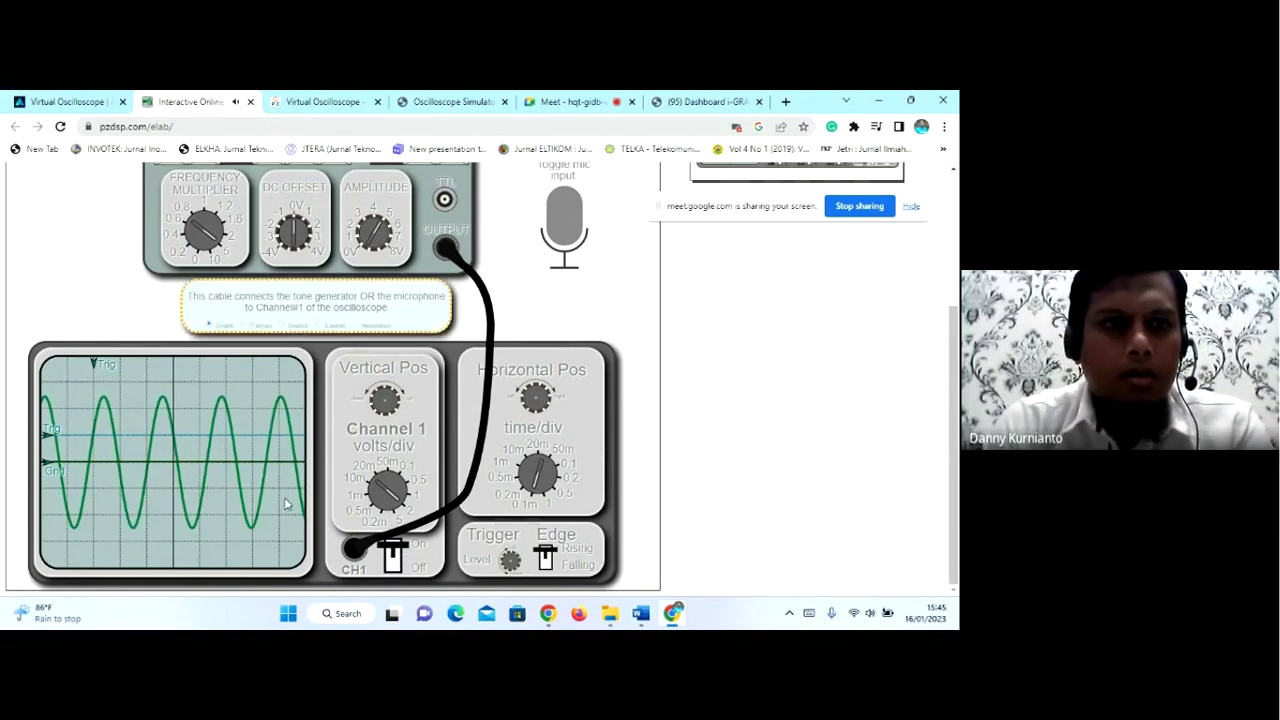
# - Demonstrate the signal generator's waveform selection by outputting a sawtooth and a square wave before returning to the sine wave
pyautogui.scroll(2, 490, 320)
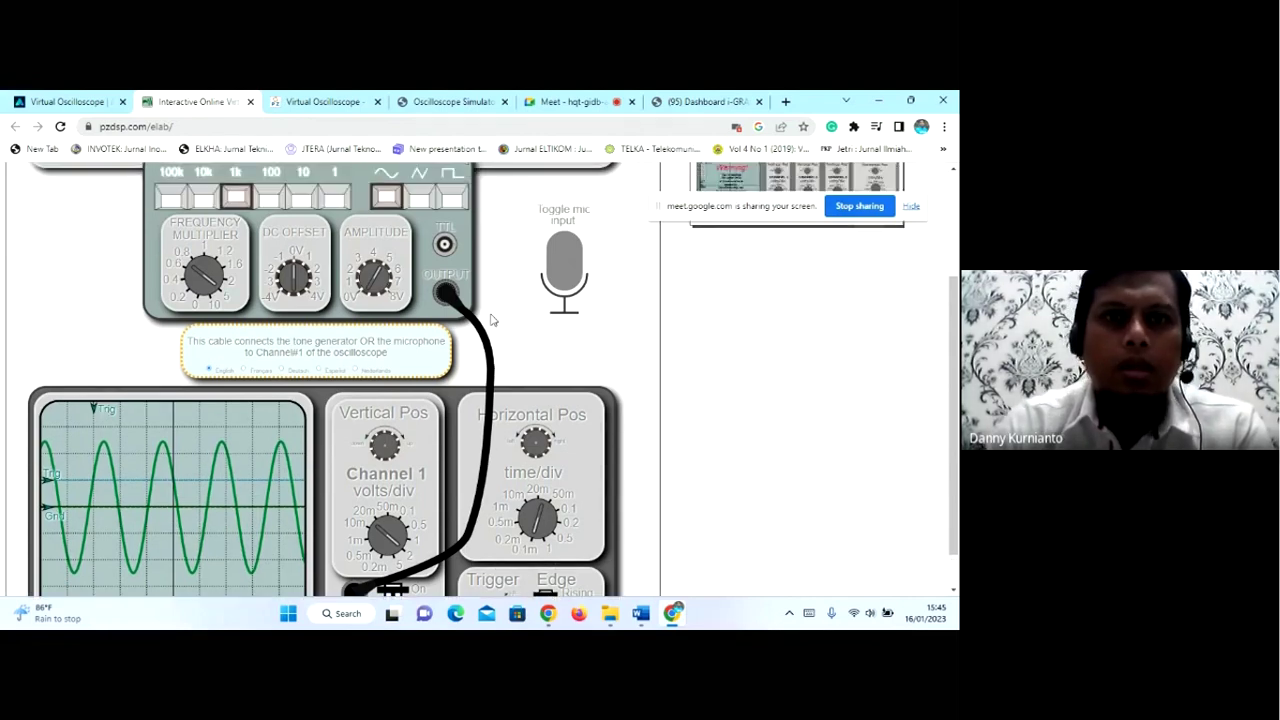
pyautogui.scroll(1, 490, 320)
pyautogui.scroll(-1, 490, 320)
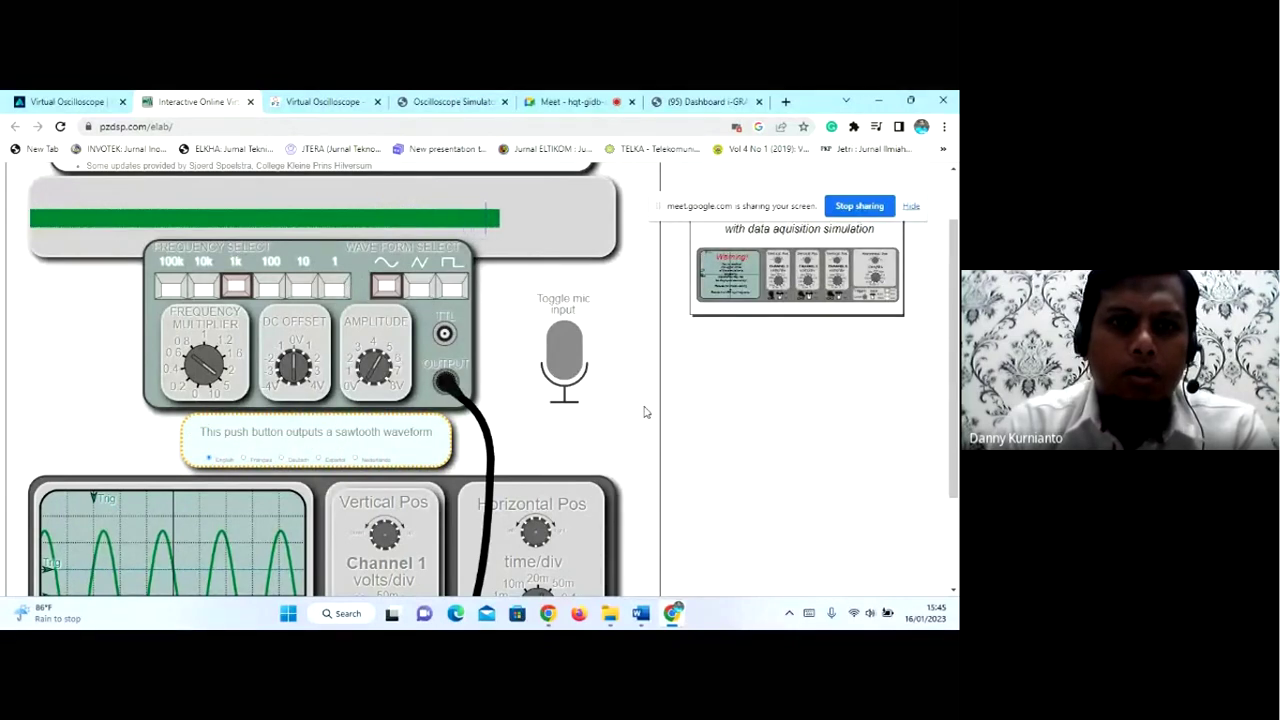
pyautogui.scroll(-1, 632, 410)
pyautogui.scroll(1, 632, 410)
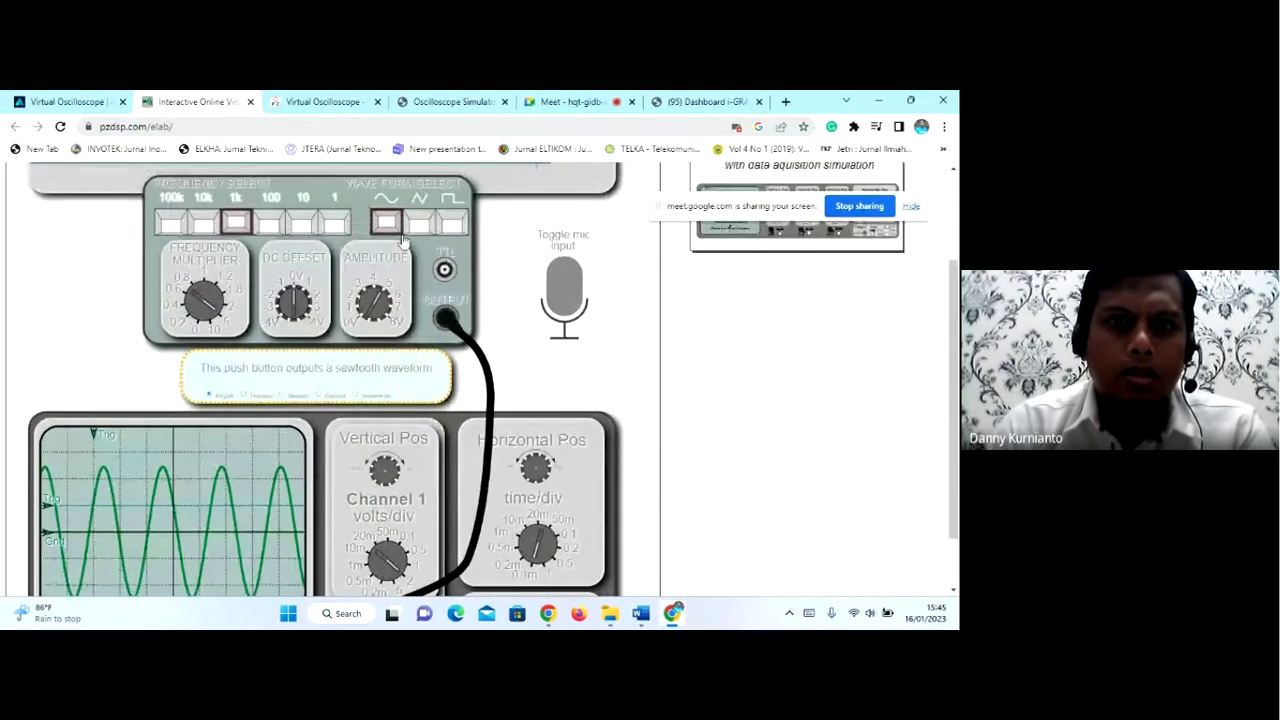
pyautogui.click(418, 222)
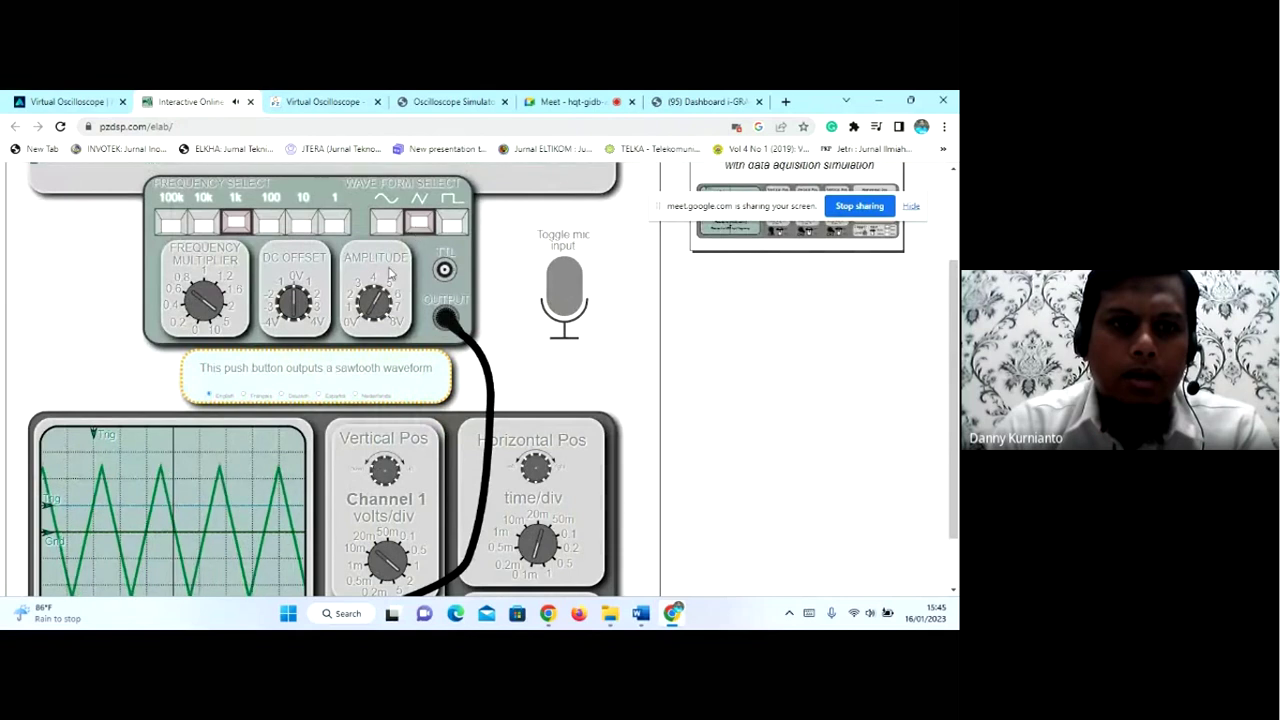
pyautogui.click(451, 226)
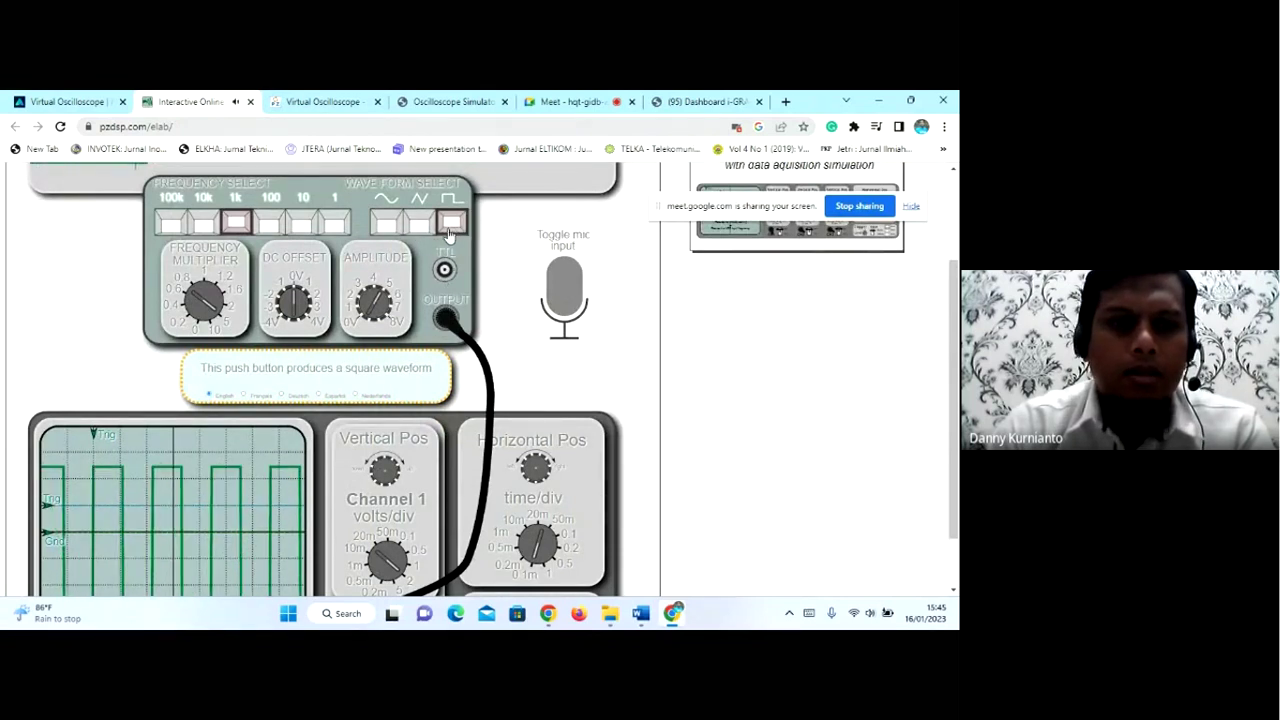
pyautogui.scroll(-1, 166, 505)
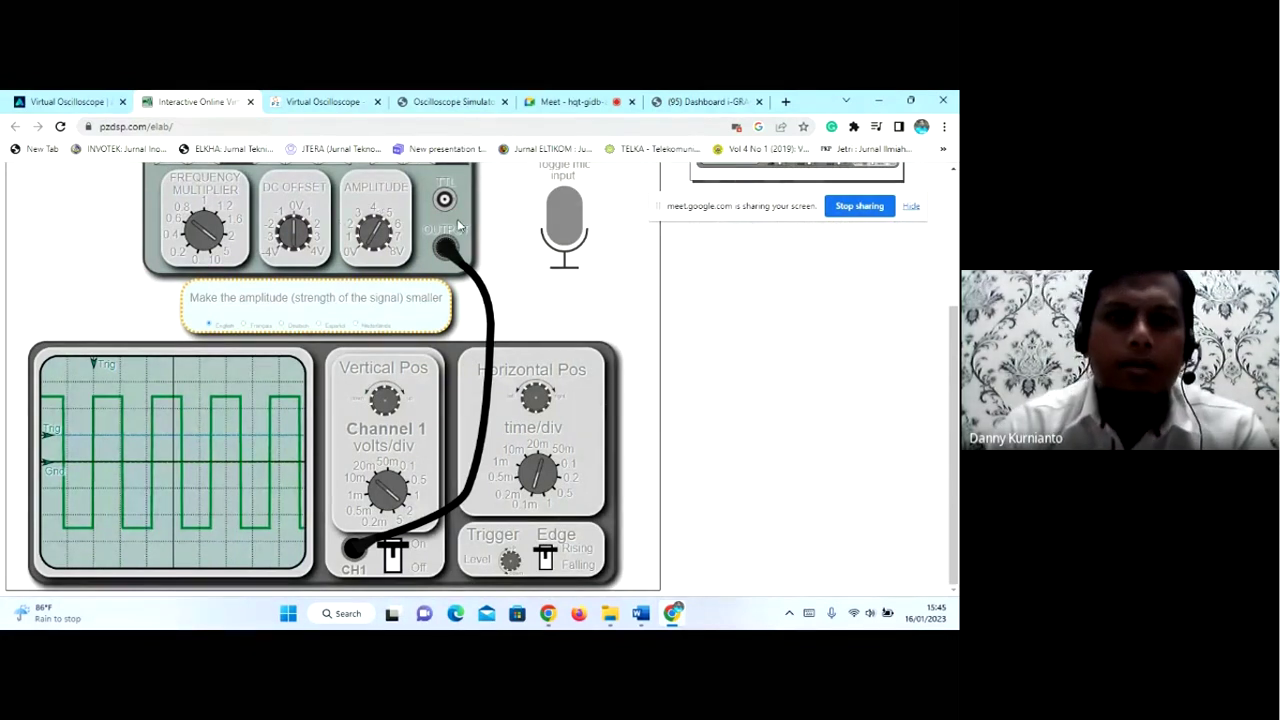
pyautogui.scroll(1, 436, 243)
pyautogui.click(386, 222)
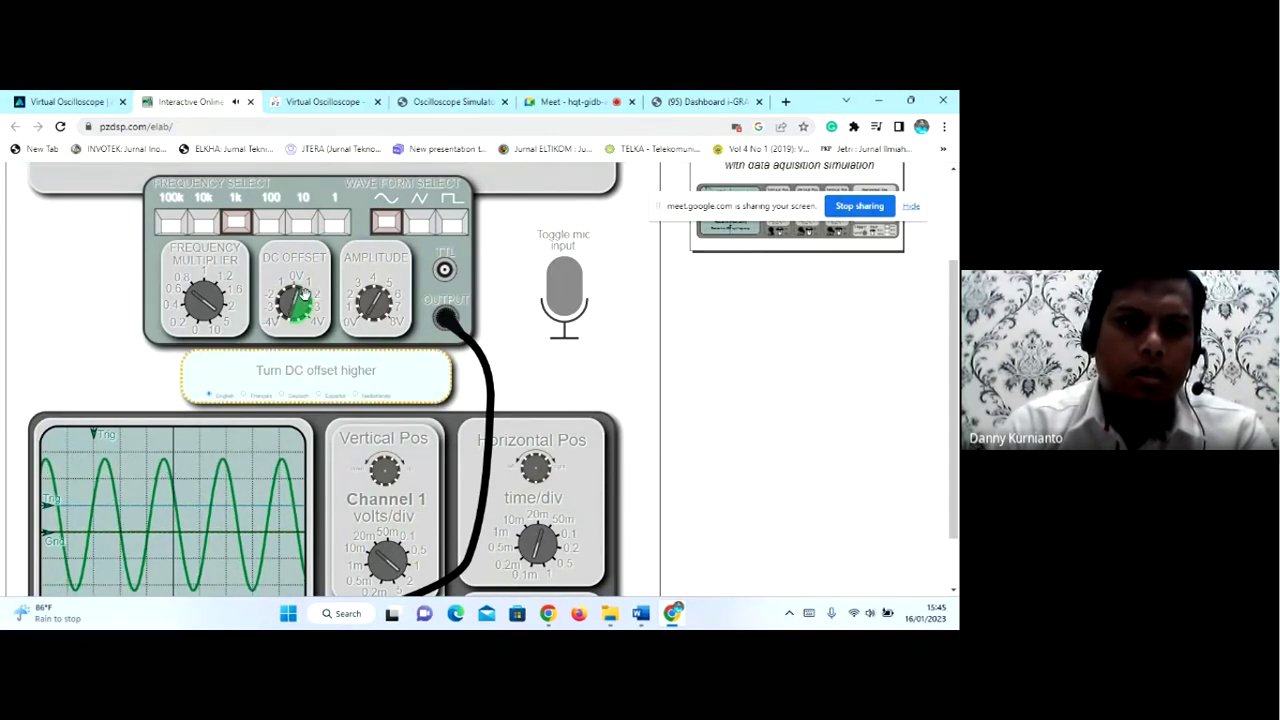
# - Demonstrate the signal generator's DC offset by raising it and returning it to 0V
pyautogui.moveTo(304, 293); pyautogui.dragTo(309, 303)
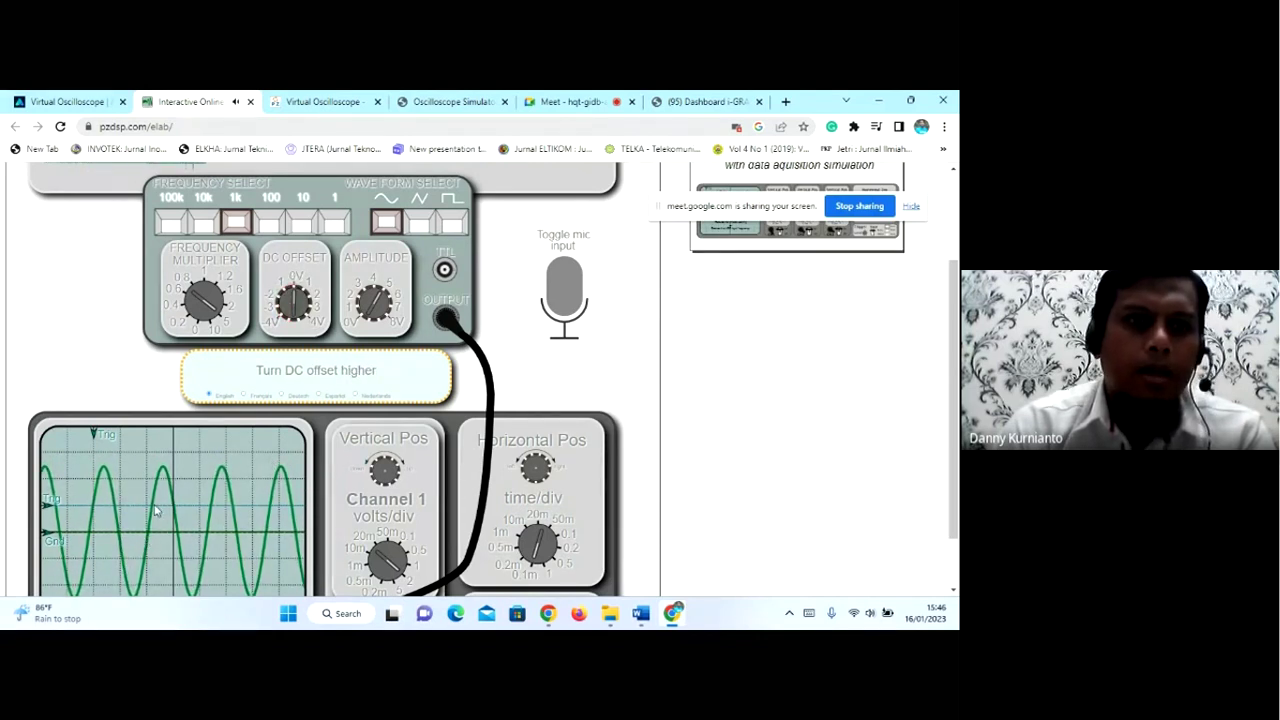
pyautogui.scroll(-1, 155, 510)
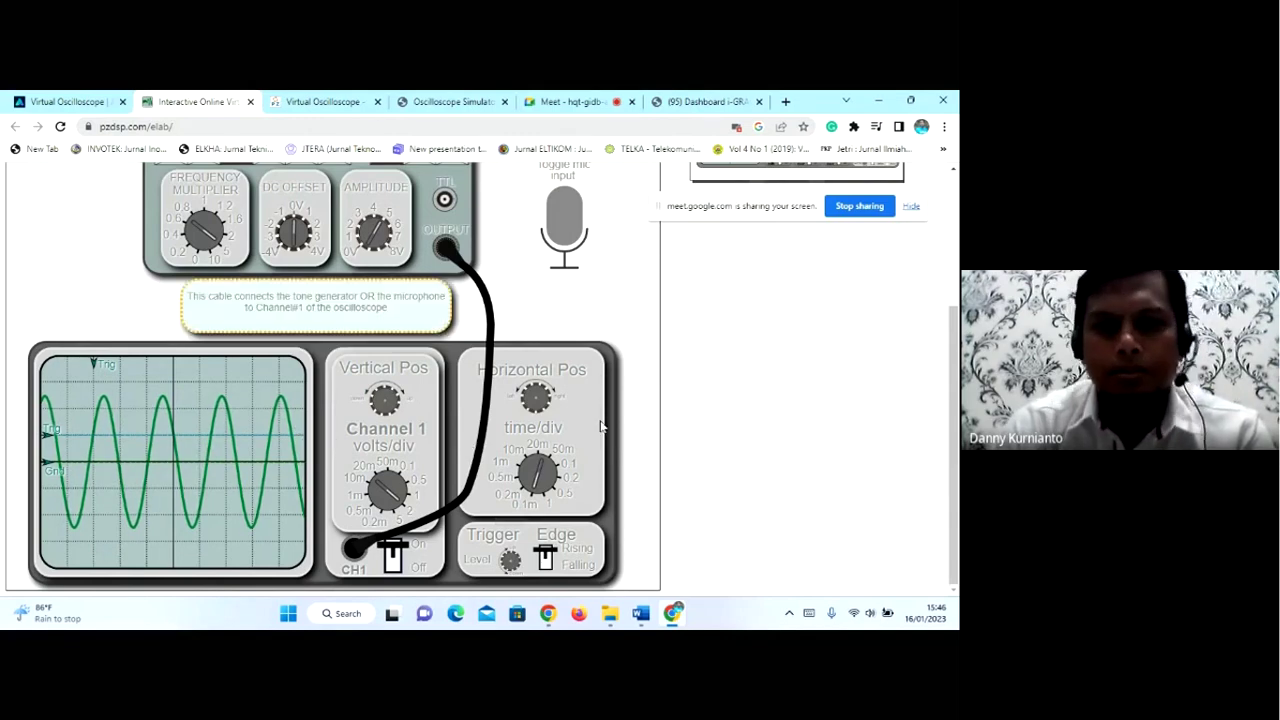
# - Demonstrate the microphone input by connecting it to channel 1 and reconnecting the signal generator's output
pyautogui.scroll(1, 616, 426)
pyautogui.scroll(1, 616, 426)
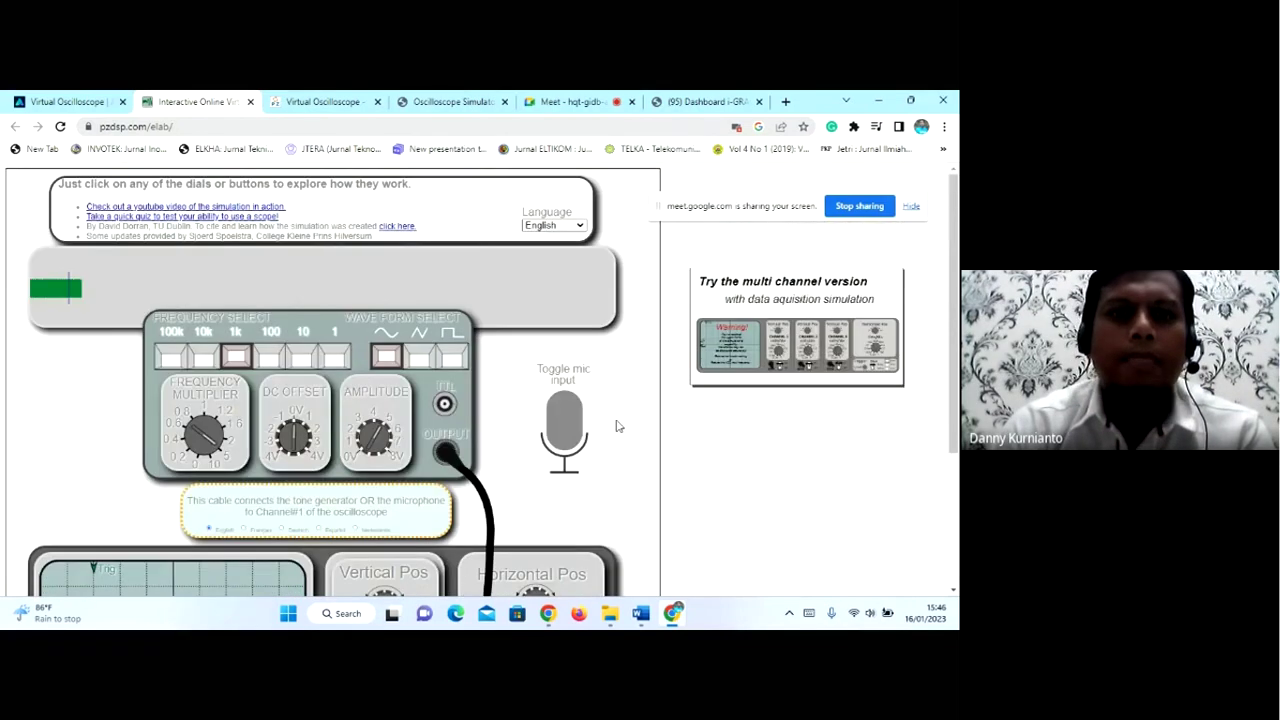
pyautogui.scroll(-2, 616, 426)
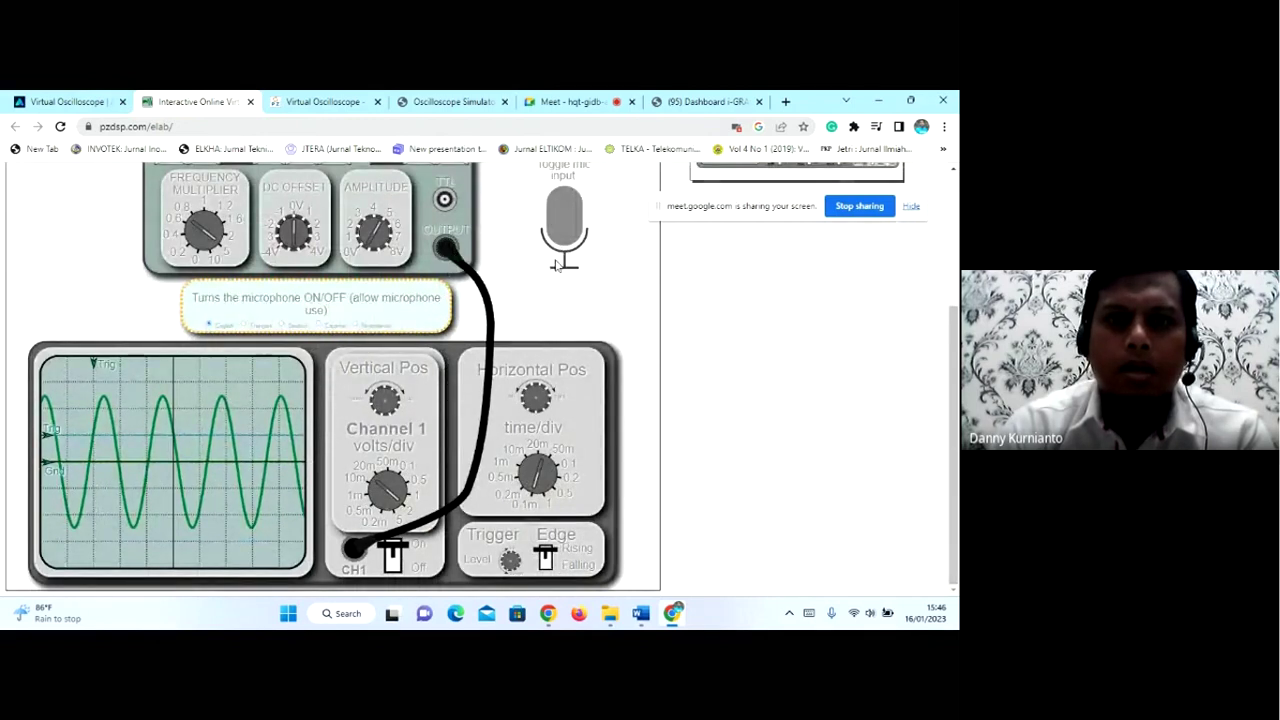
pyautogui.click(565, 212)
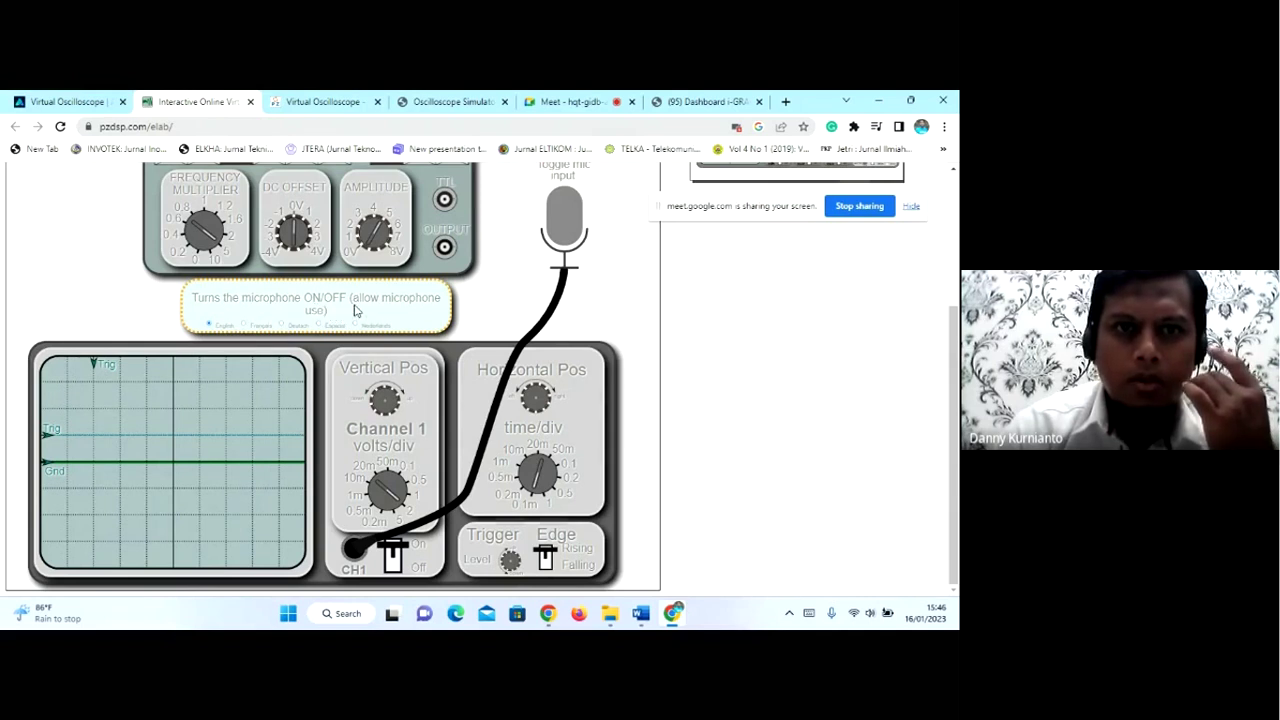
pyautogui.click(572, 210)
pyautogui.click(568, 203)
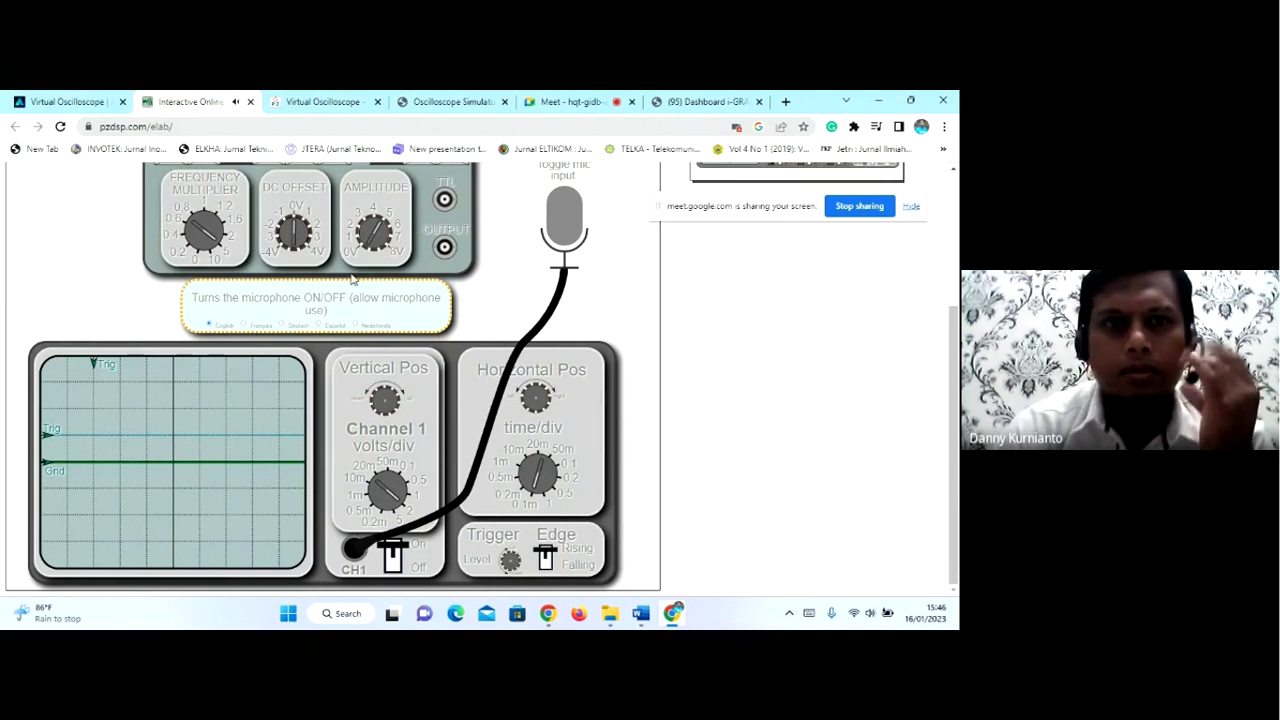
pyautogui.click(443, 250)
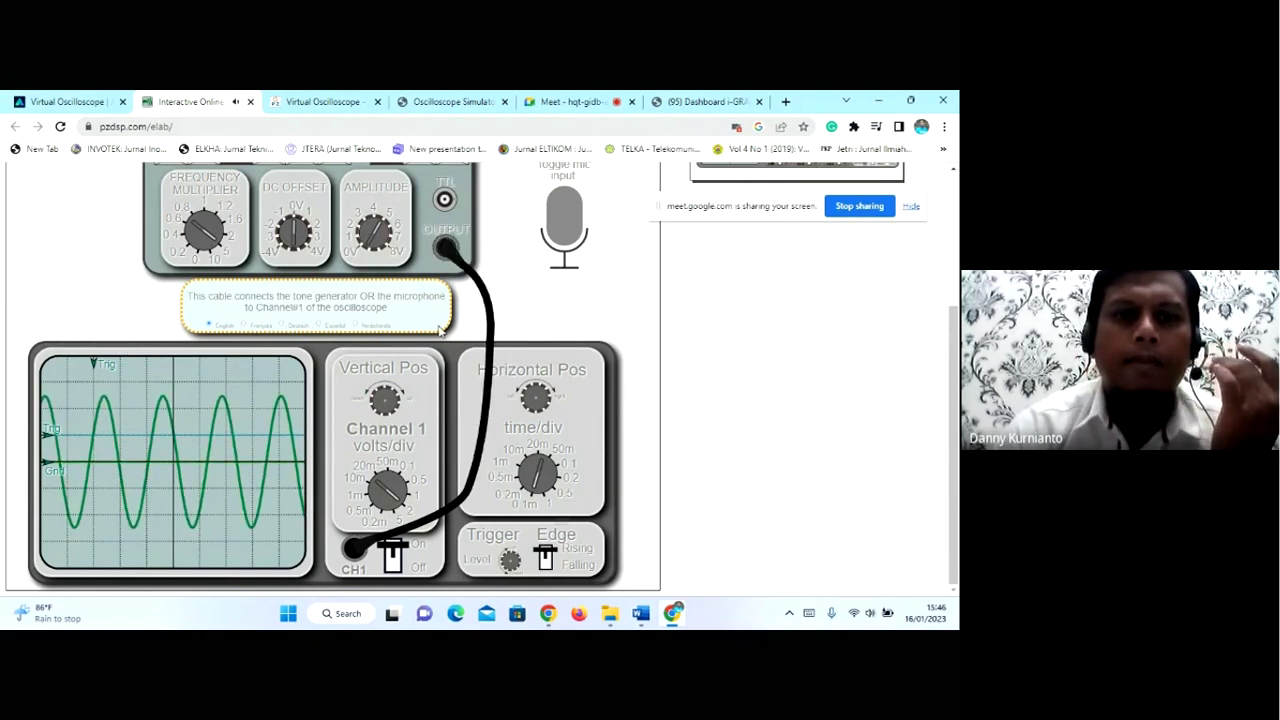
# - Show the Academo virtual oscilloscope page for comparison and return to the pzdsp.com simulator
pyautogui.scroll(1, 548, 340)
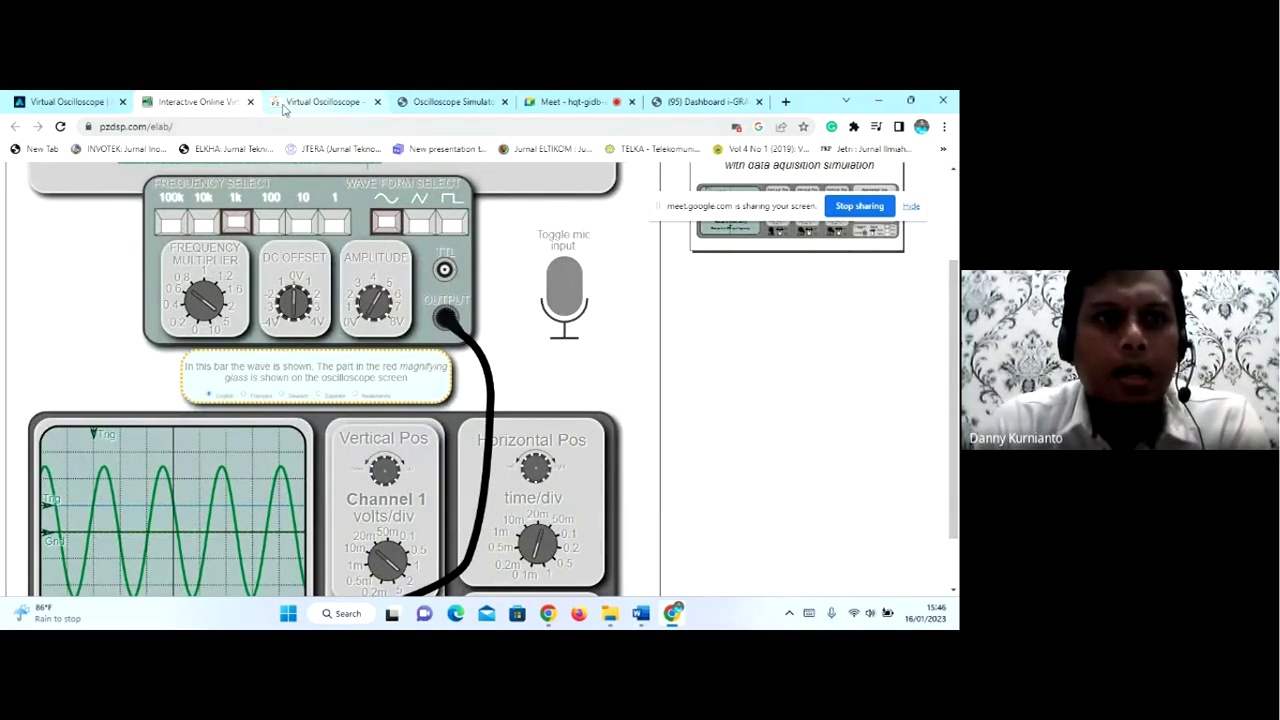
pyautogui.click(57, 104)
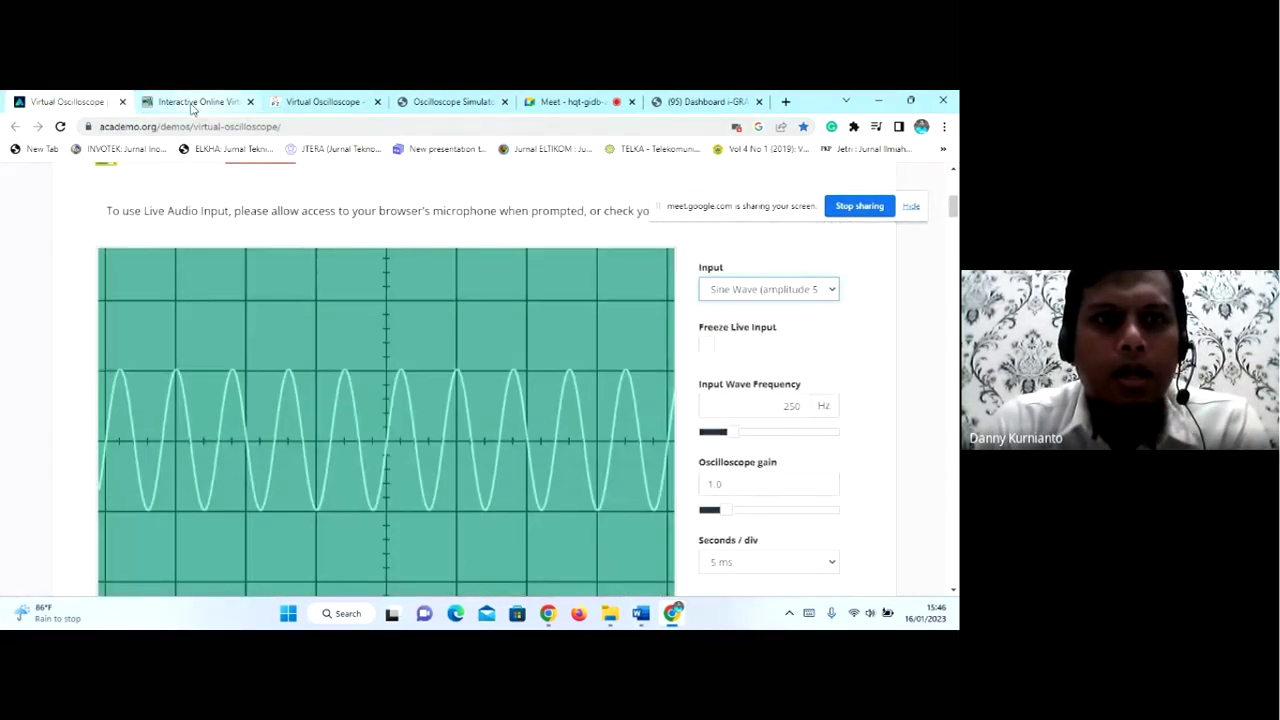
pyautogui.click(193, 103)
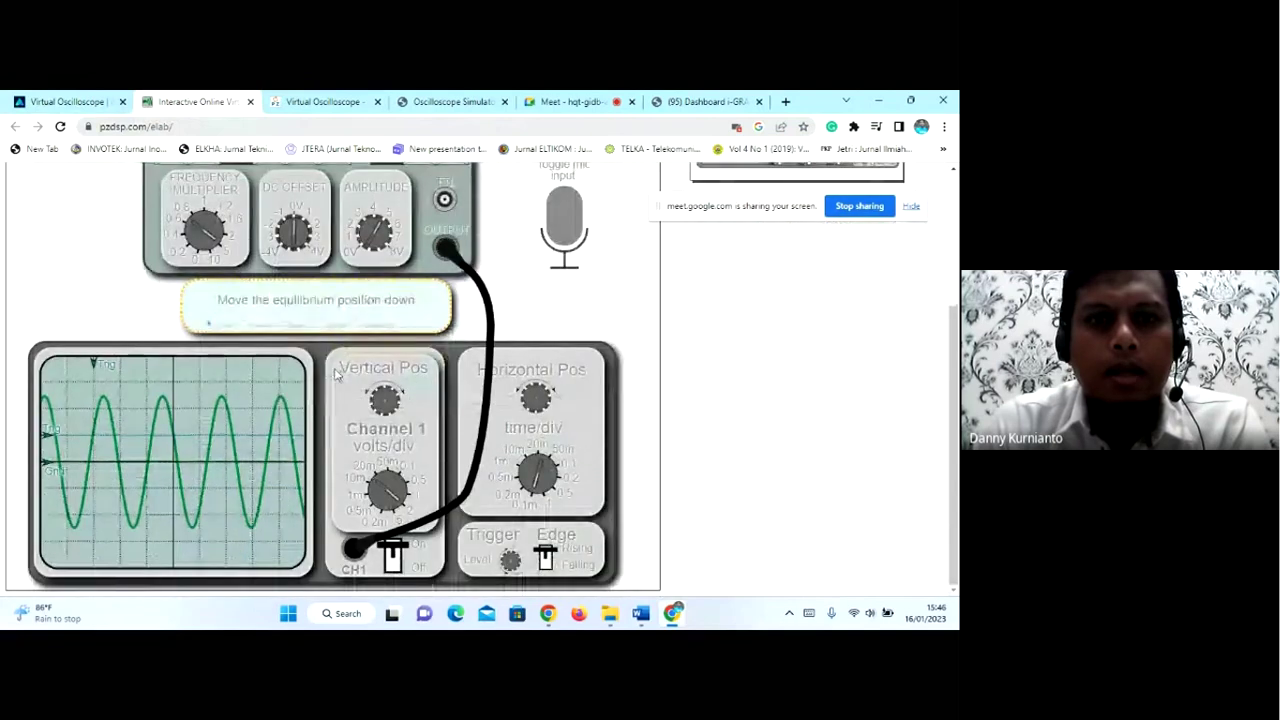
# - Show the Physics-Zone virtual oscilloscope page and open the FH Aachen oscilloscope simulator to view its signal generator
pyautogui.click(322, 101)
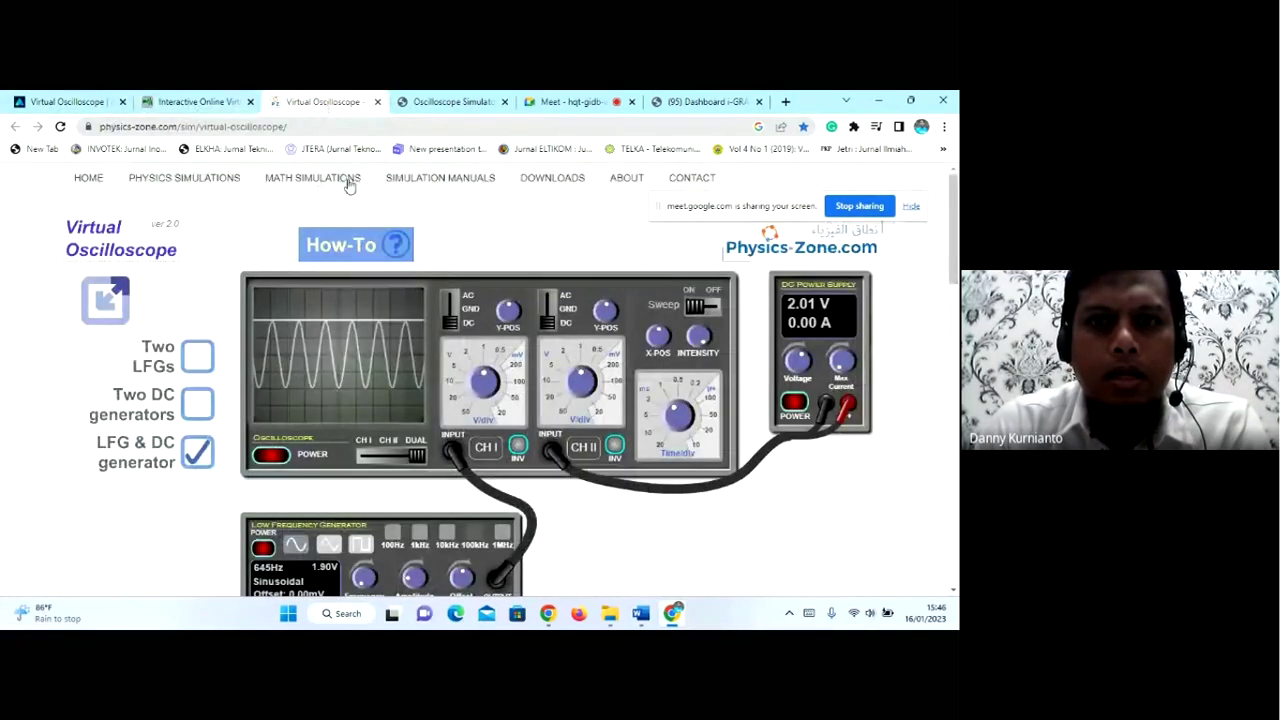
pyautogui.click(452, 101)
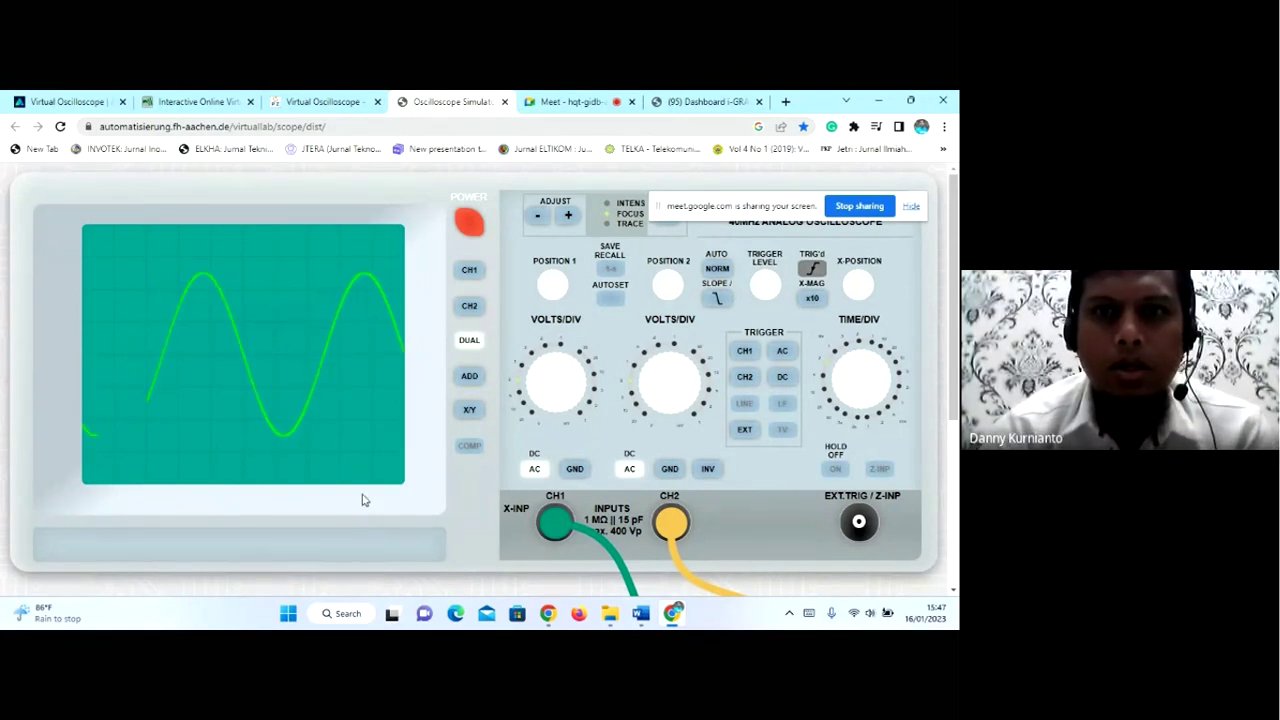
pyautogui.scroll(-3, 363, 500)
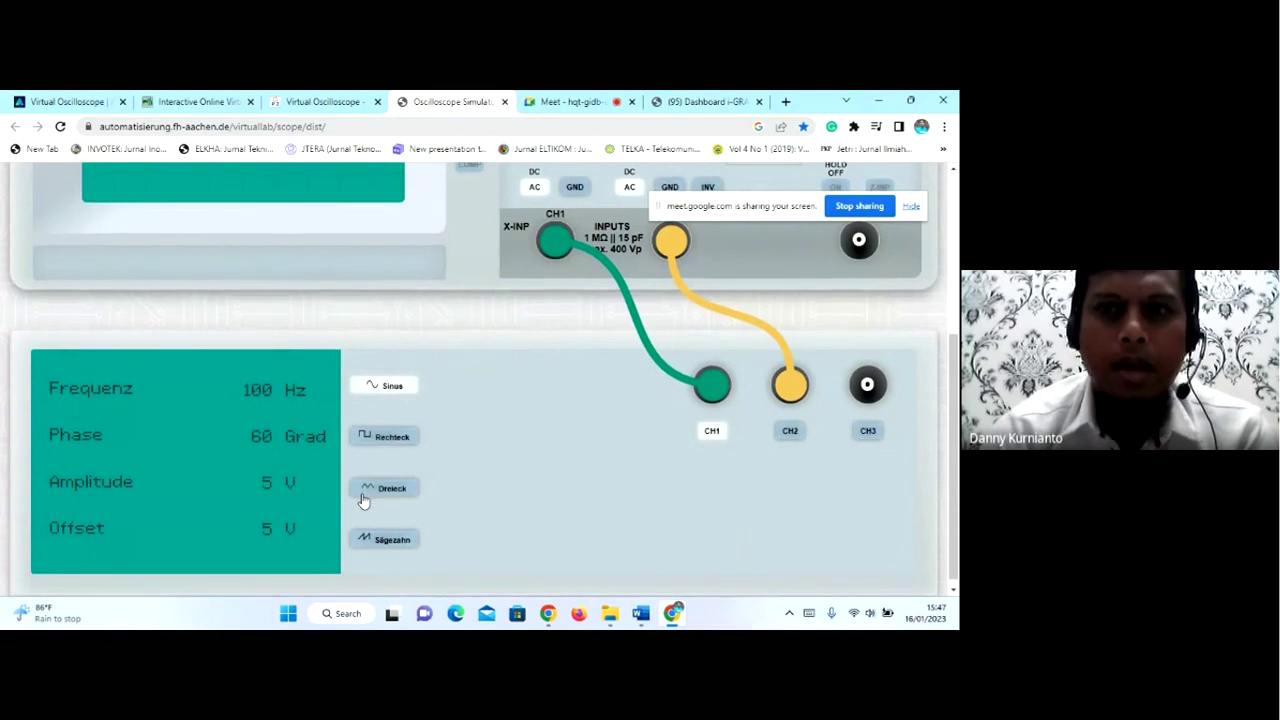
pyautogui.scroll(-1, 363, 500)
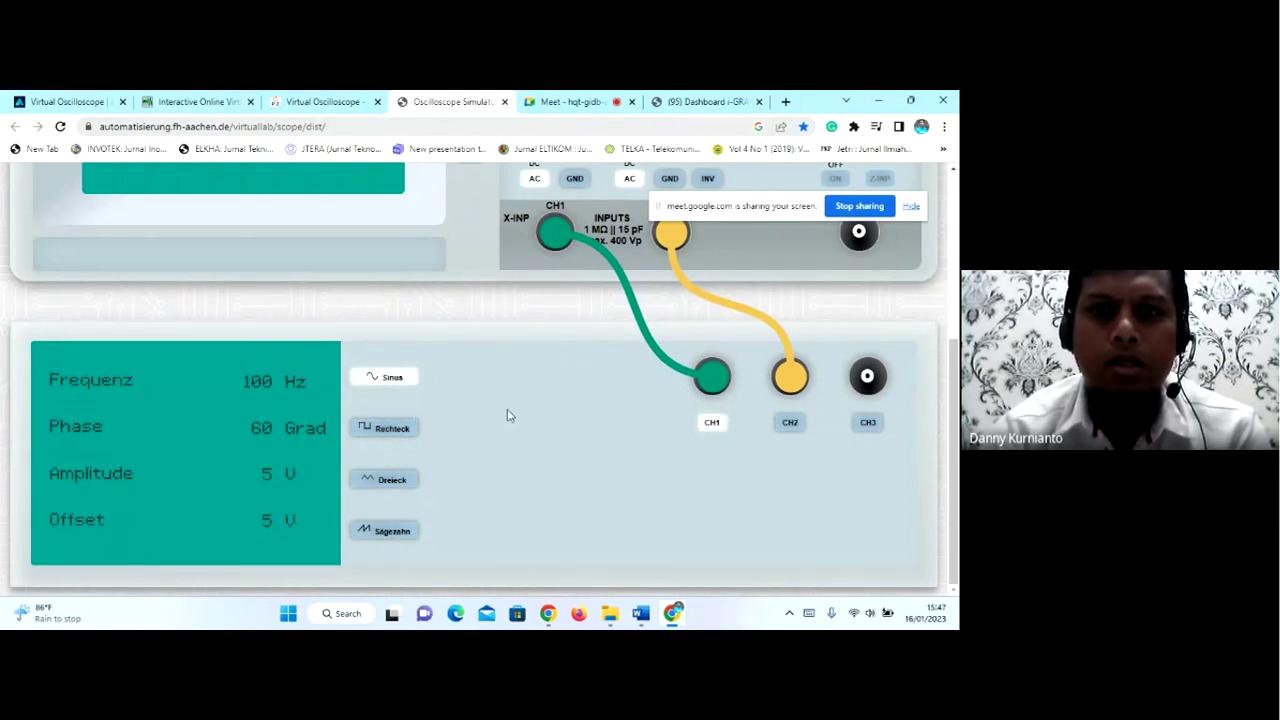
# - Compare the signal generator's frequency, phase, amplitude and offset for CH1 and CH2, and trace their connections to the oscilloscope inputs
pyautogui.click(791, 423)
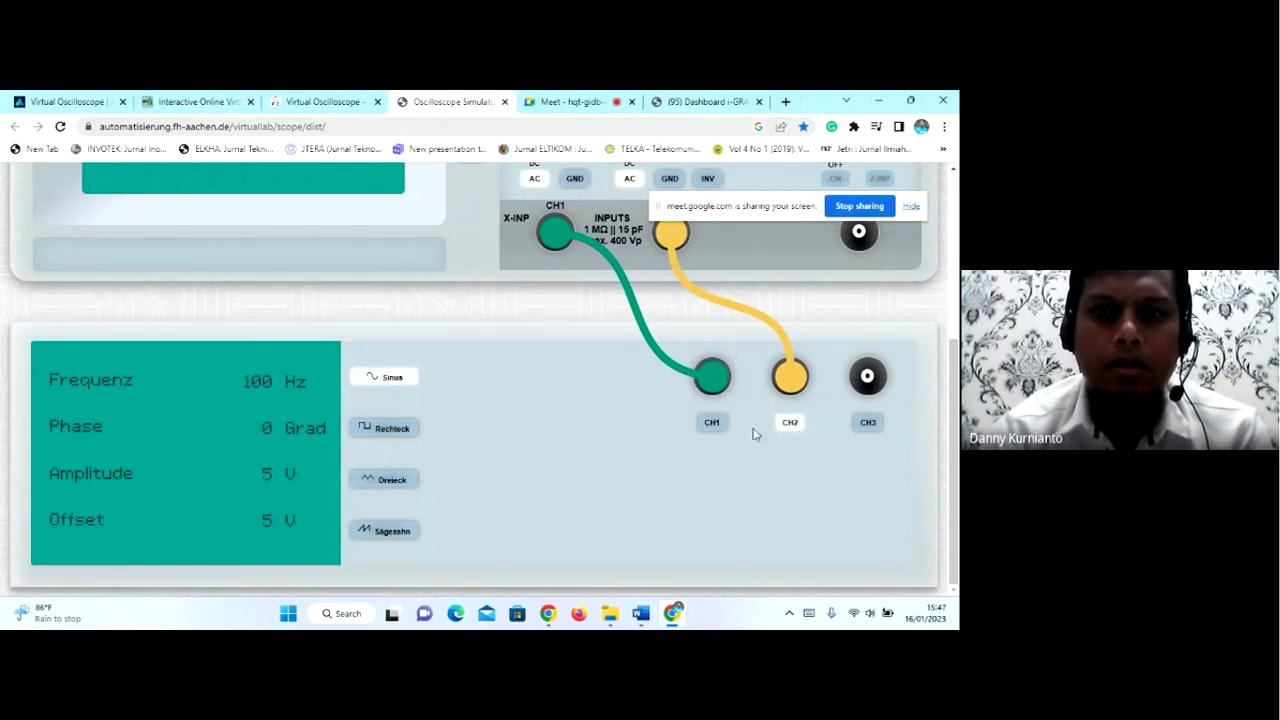
pyautogui.click(710, 424)
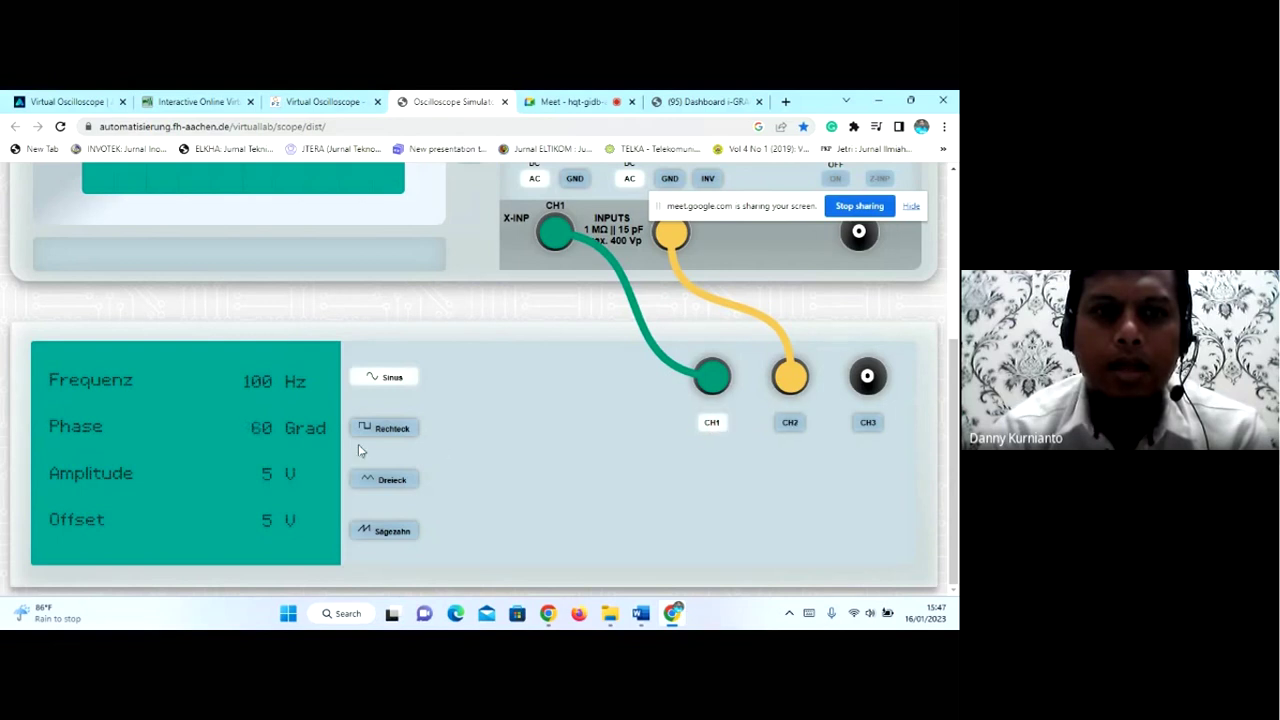
pyautogui.click(785, 426)
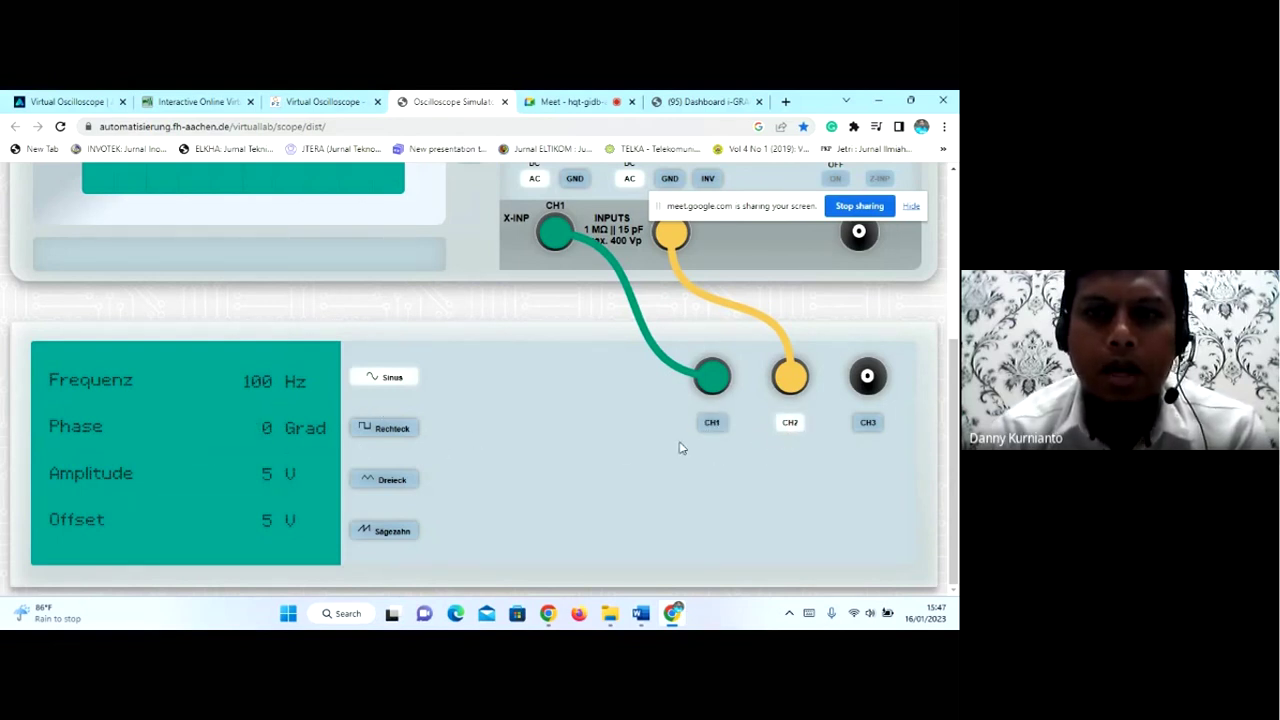
pyautogui.click(710, 424)
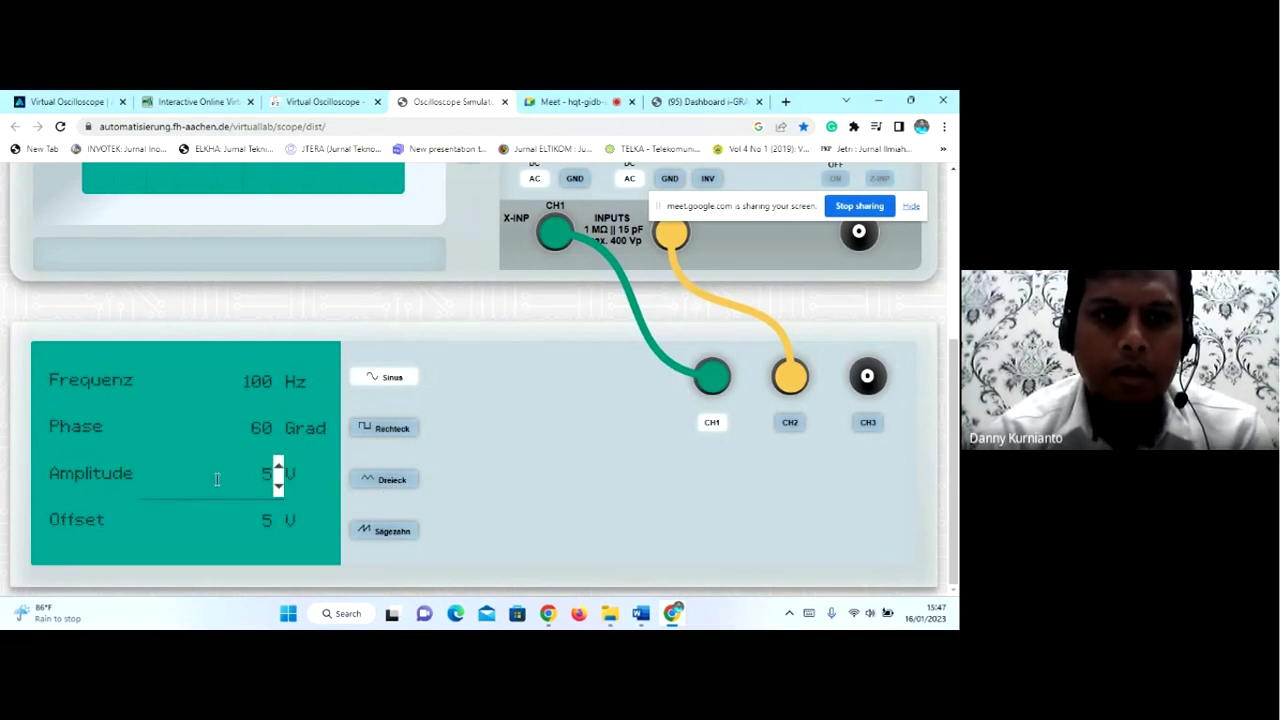
pyautogui.click(789, 424)
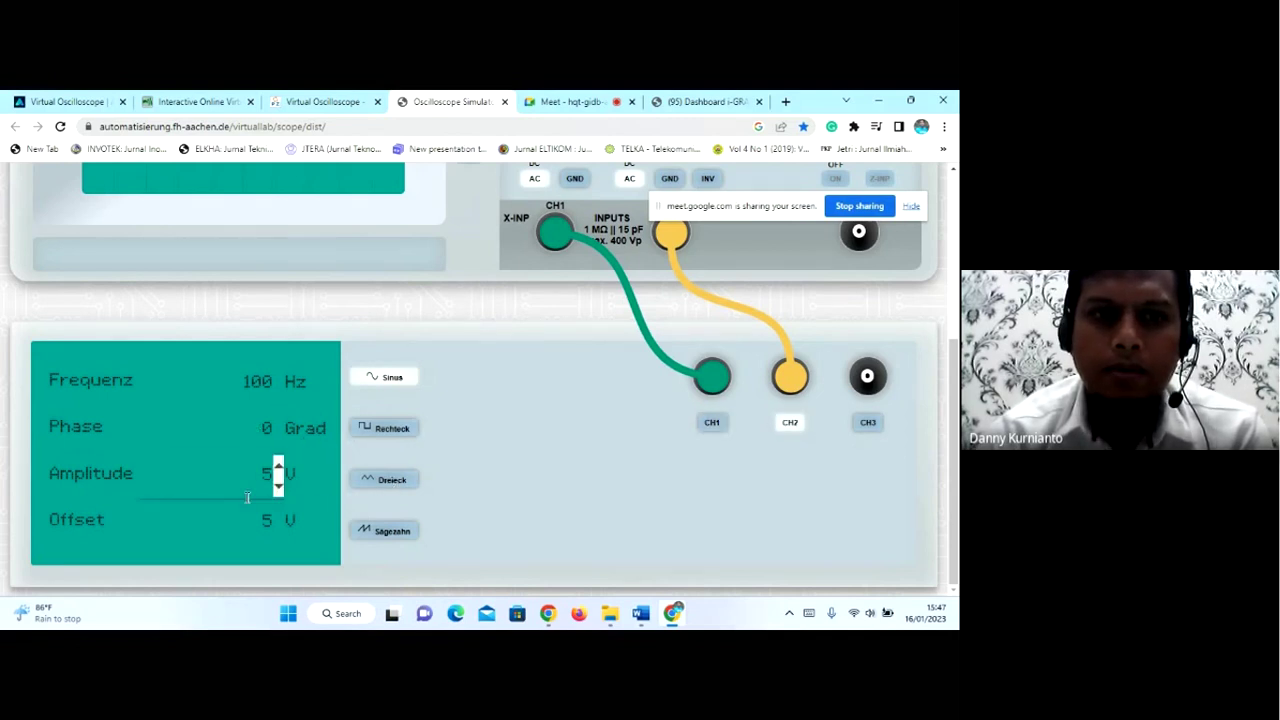
pyautogui.click(712, 424)
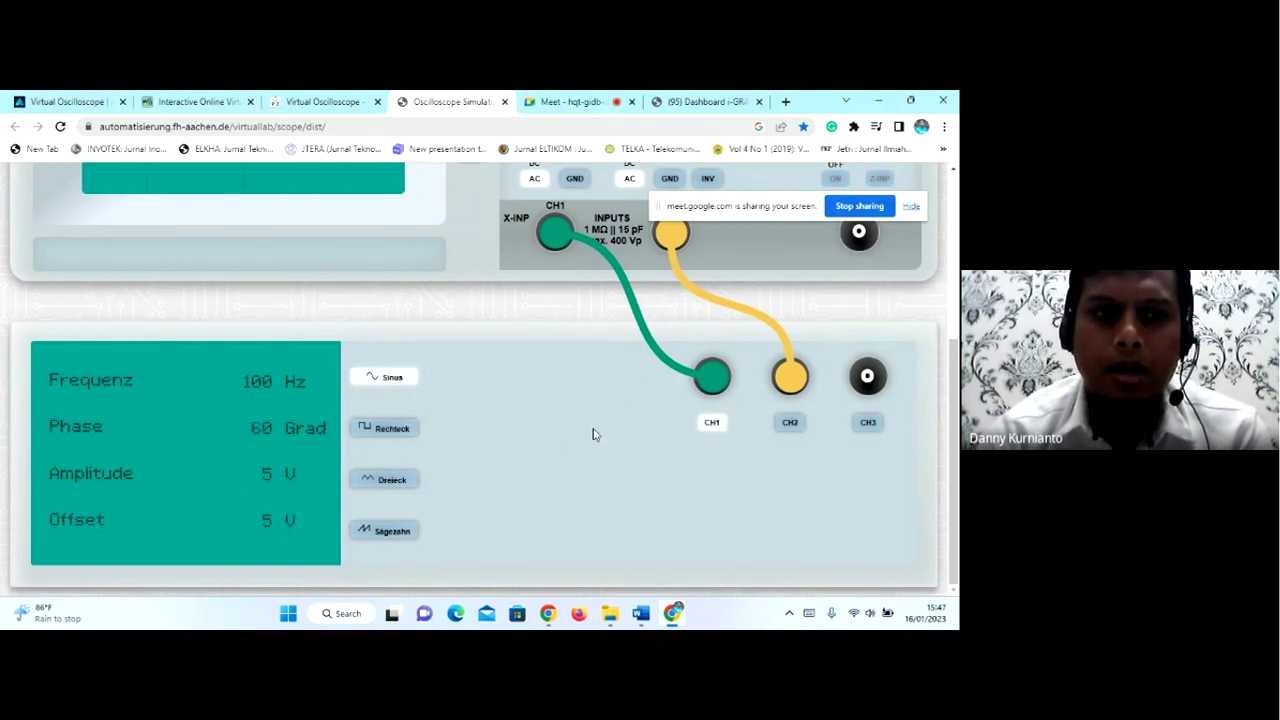
pyautogui.moveTo(277, 400)
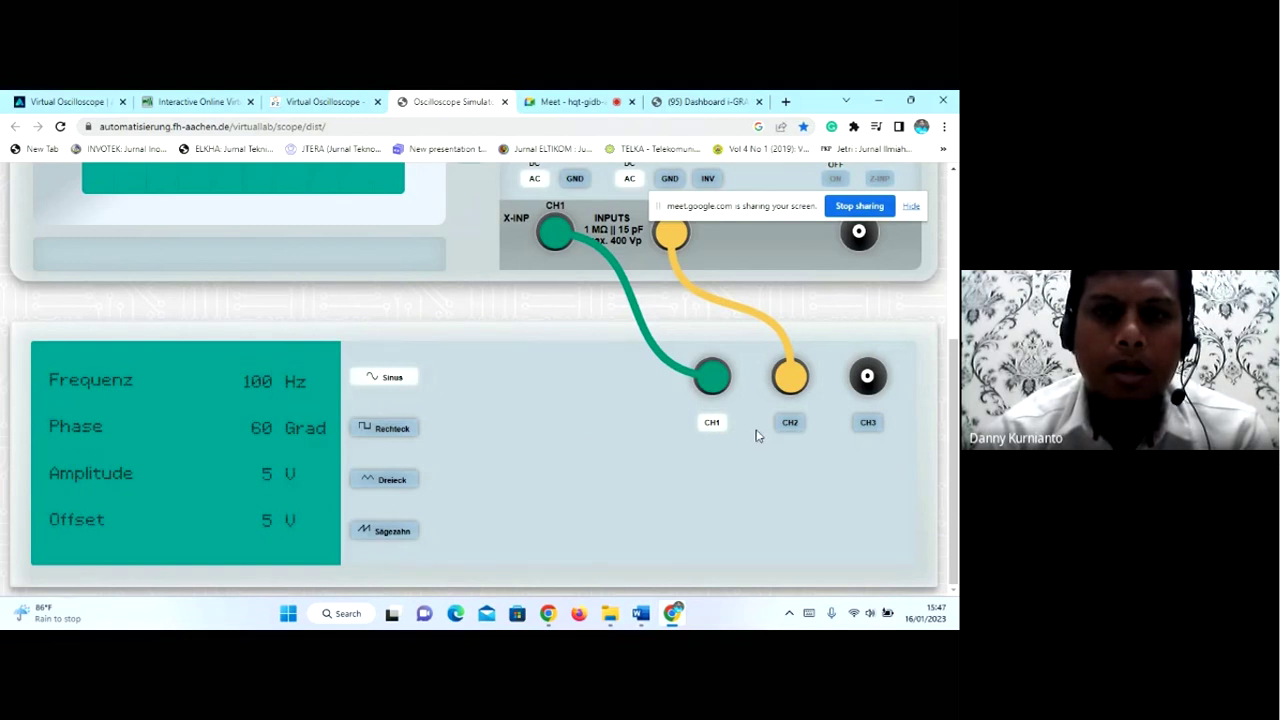
pyautogui.scroll(3, 725, 418)
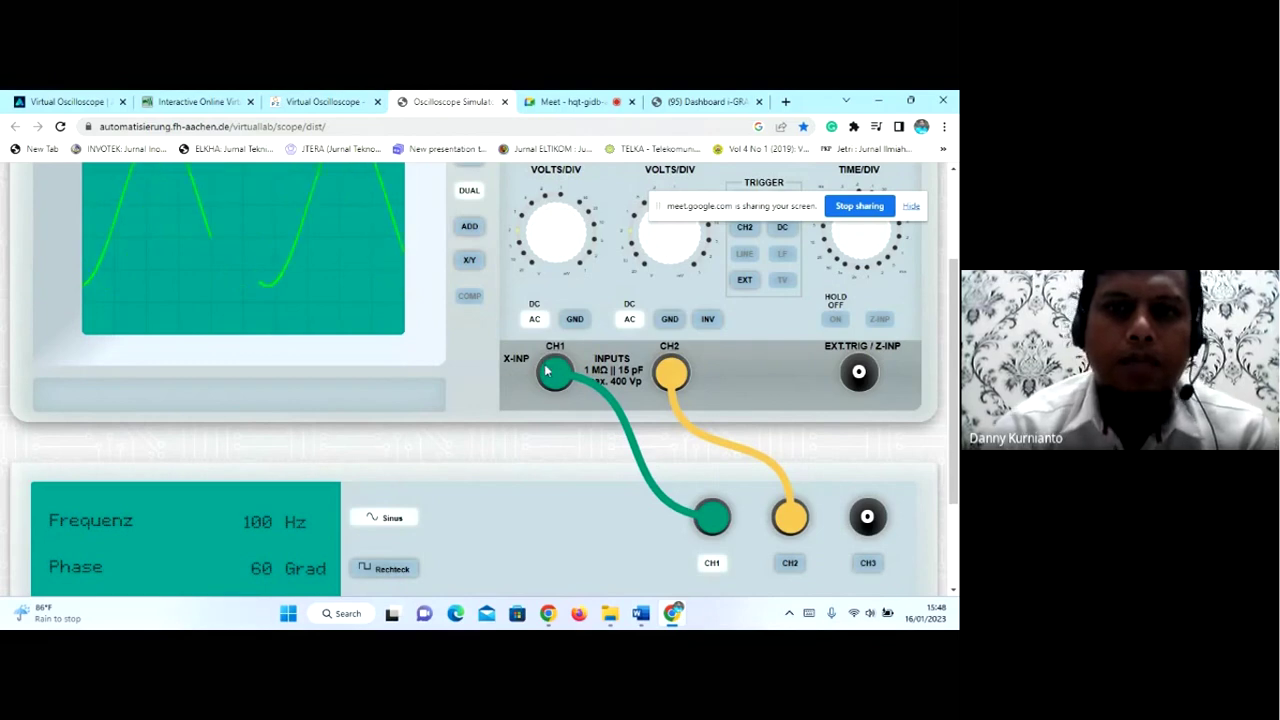
pyautogui.scroll(1, 540, 396)
pyautogui.scroll(2, 541, 395)
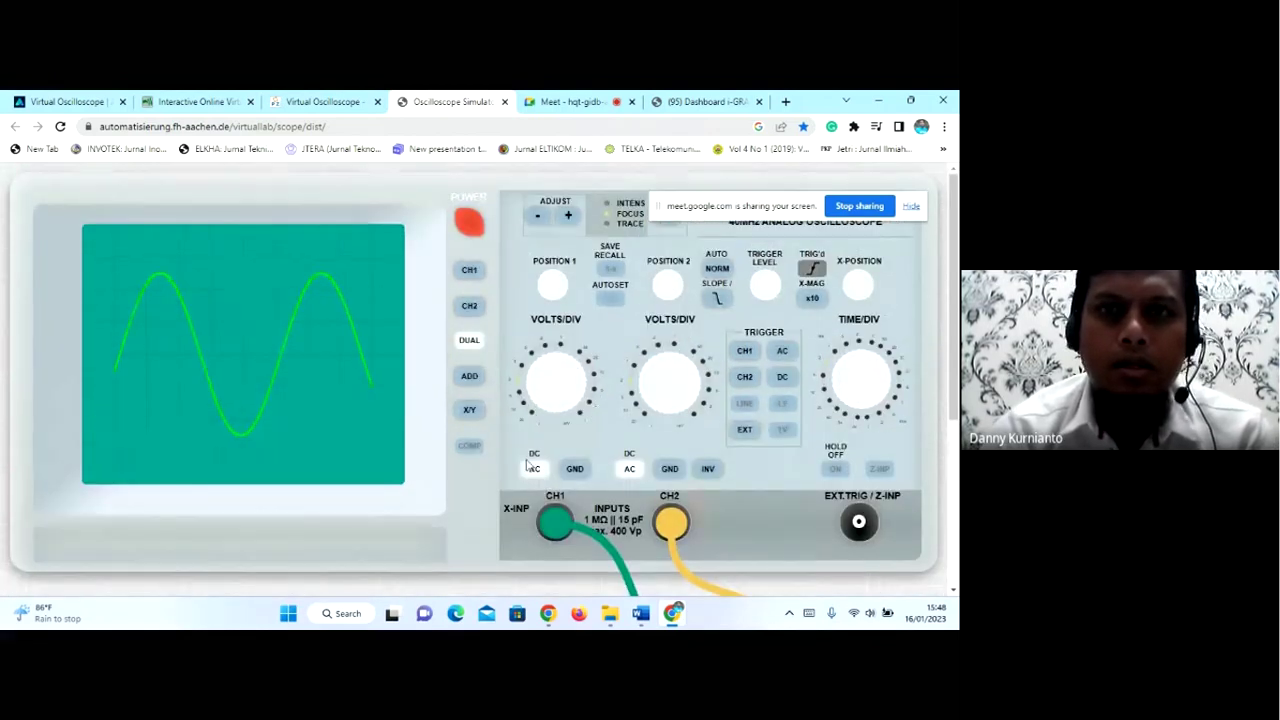
# - Switch to the Google Meet call and mute the microphone
pyautogui.click(563, 101)
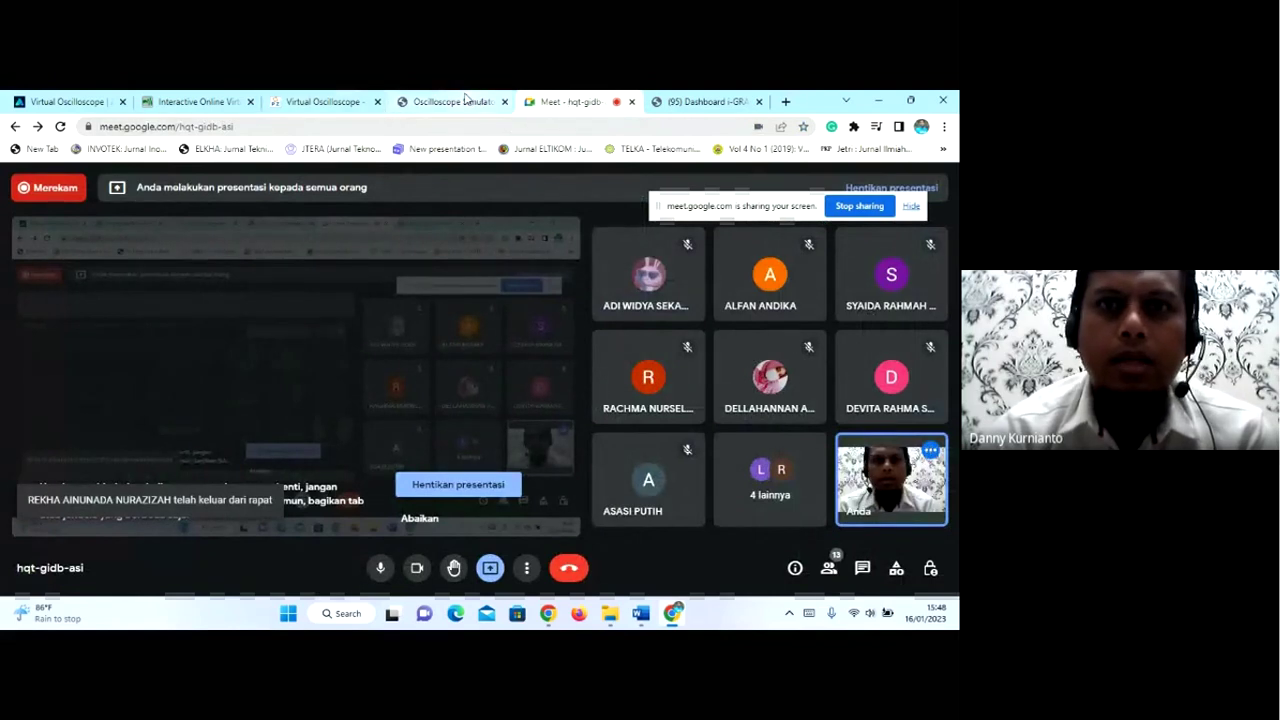
pyautogui.click(456, 100)
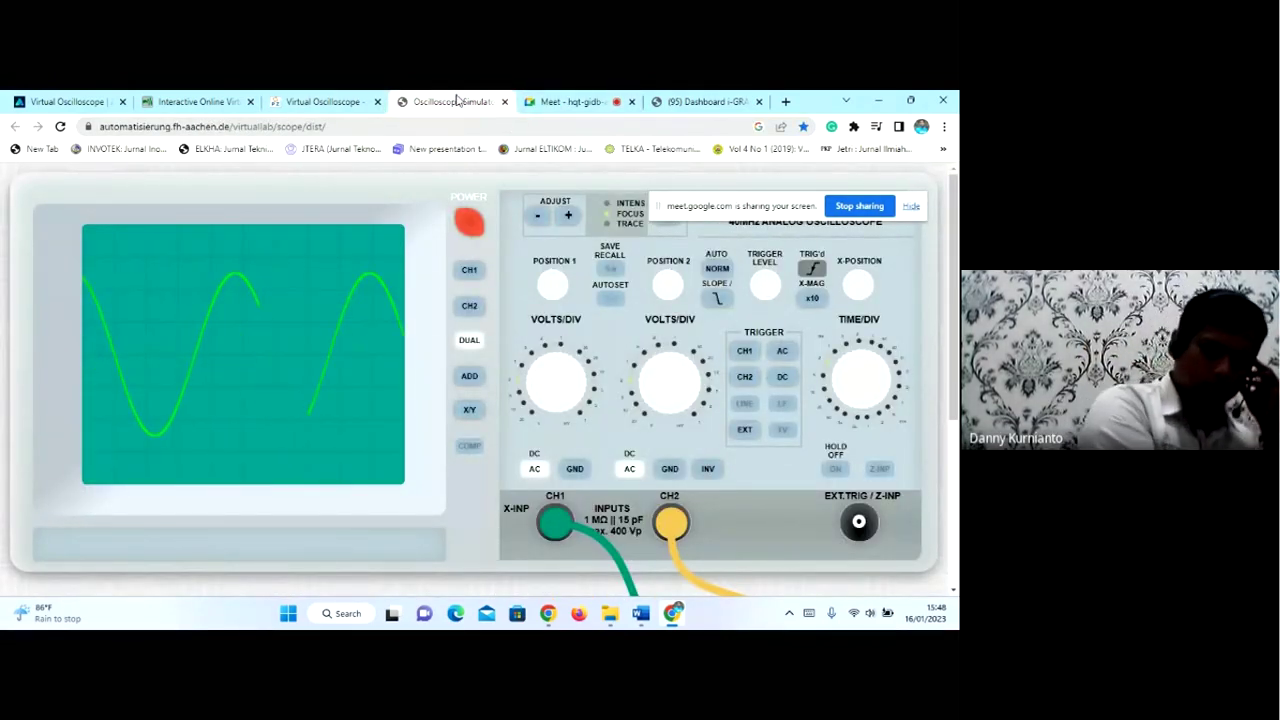
pyautogui.click(572, 101)
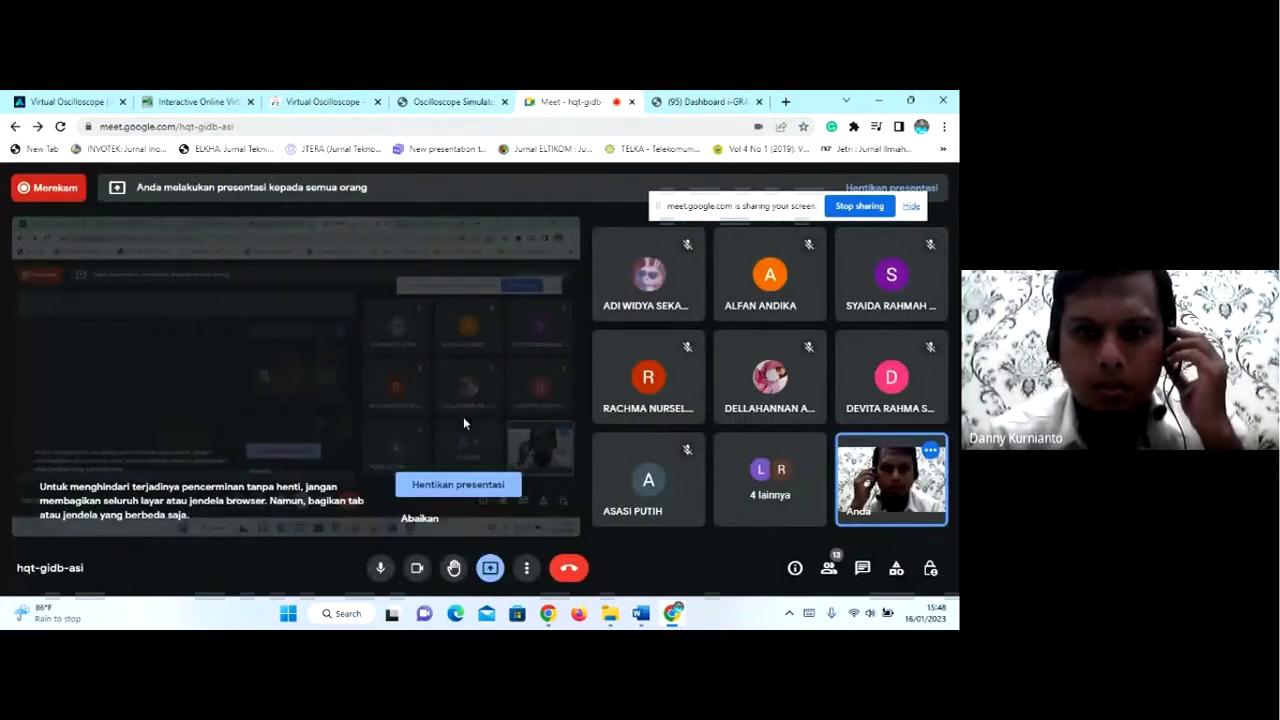
pyautogui.click(380, 567)
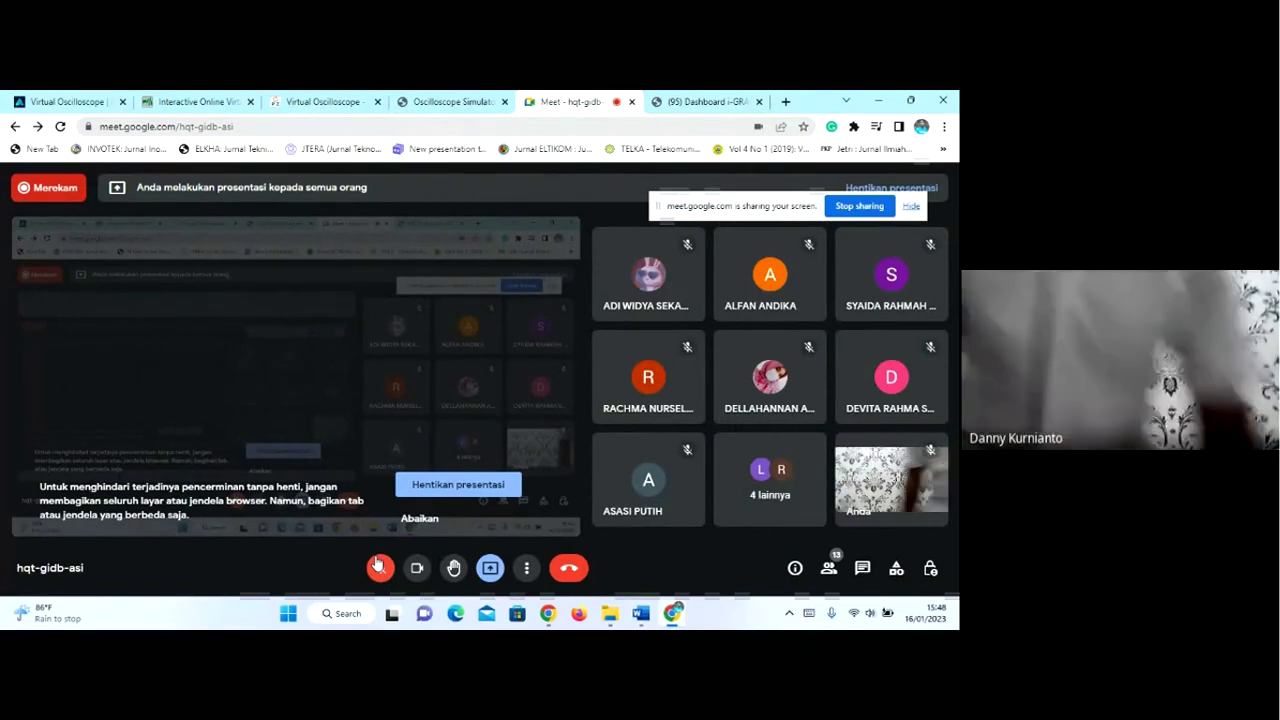
# - View the Google Meet call's recording management details and unmute the microphone
pyautogui.click(527, 567)
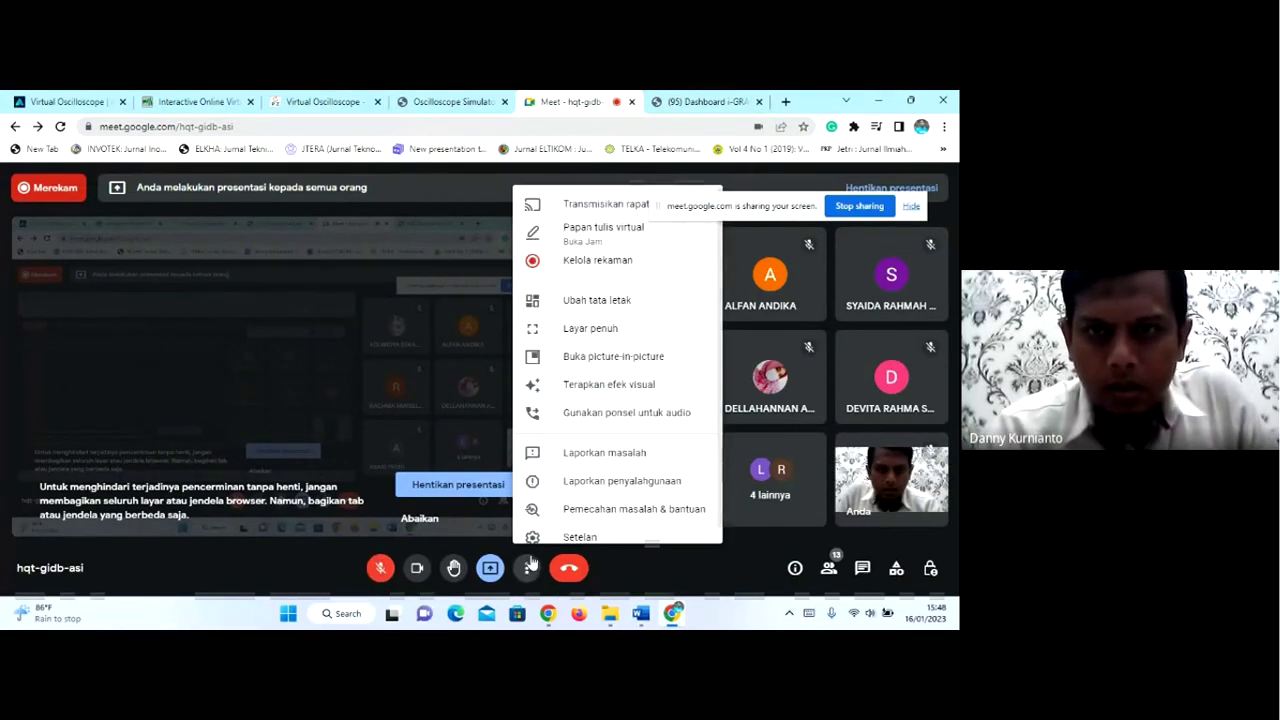
pyautogui.click(619, 270)
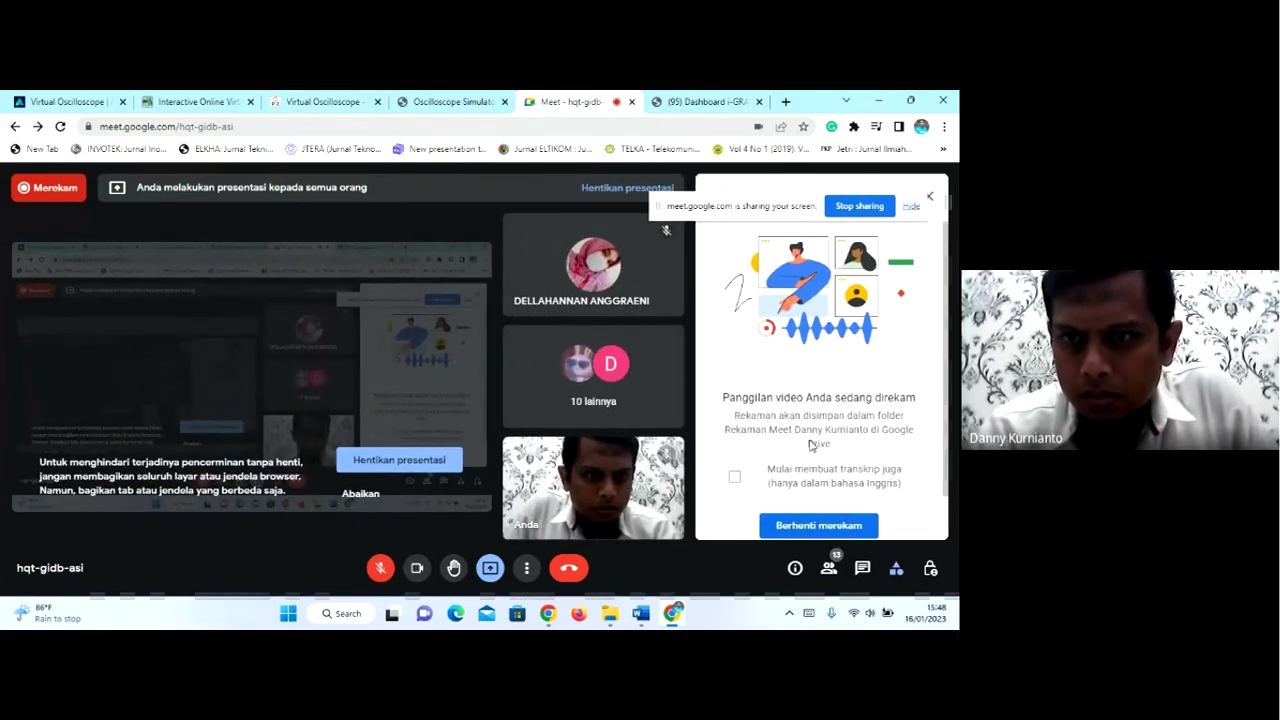
pyautogui.scroll(-1, 800, 448)
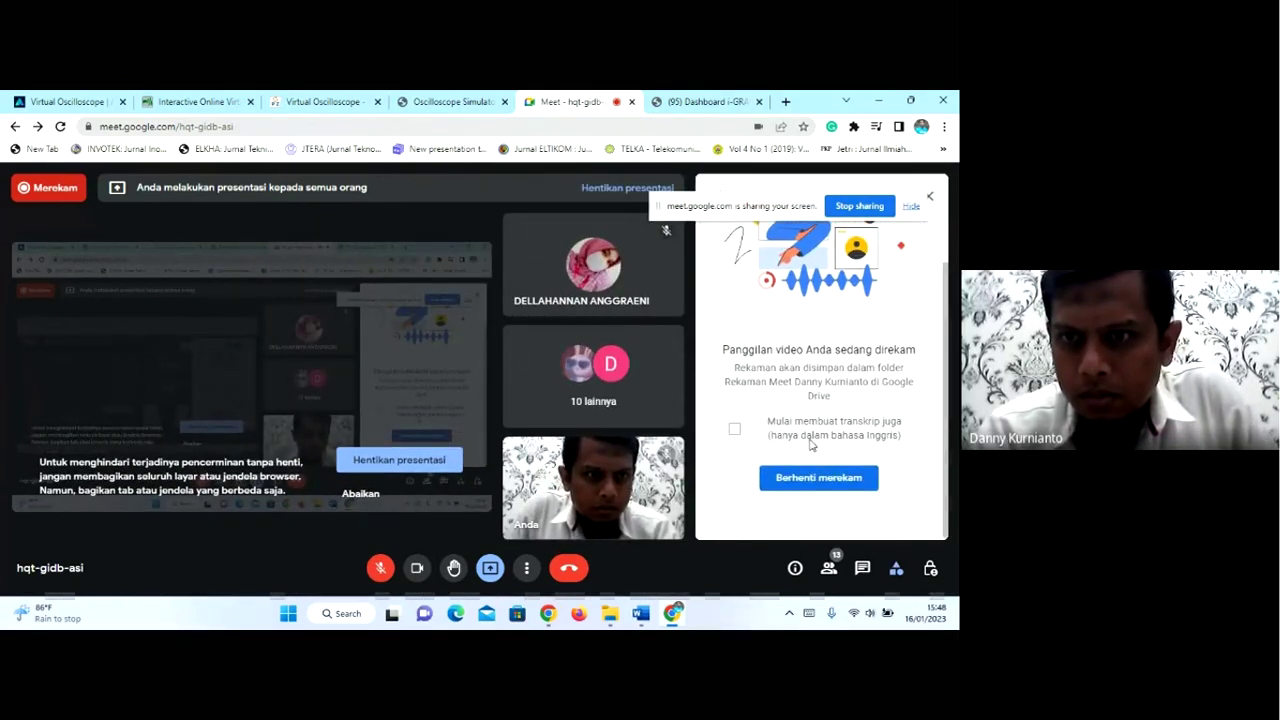
pyautogui.scroll(1, 812, 445)
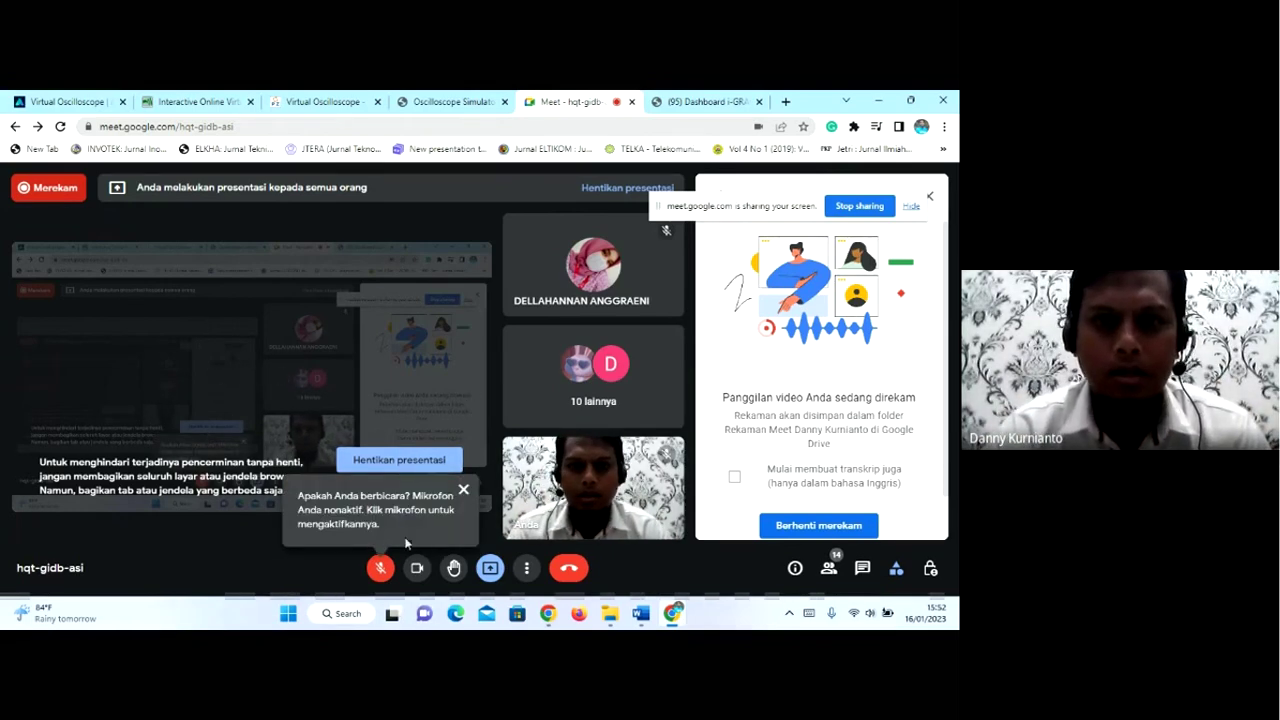
pyautogui.click(379, 568)
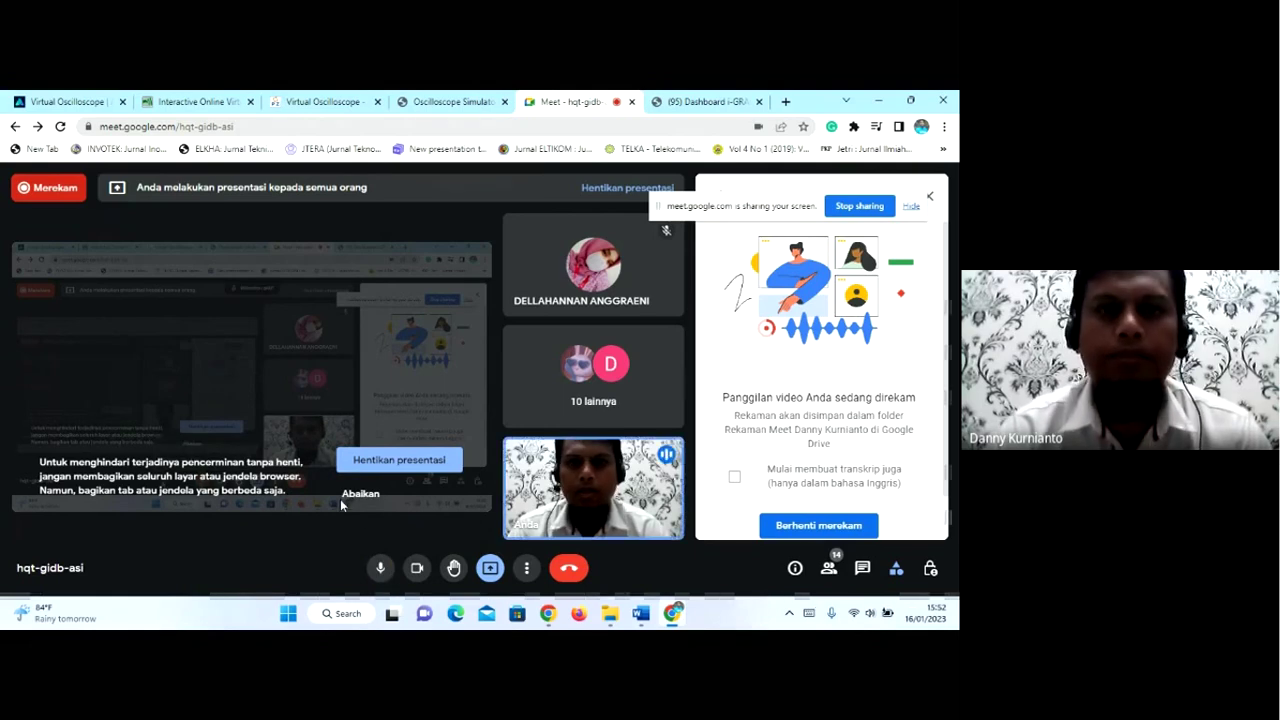
# - Return to the FH Aachen simulator and show CH1 alone and CH2 alone on the oscilloscope display
pyautogui.click(430, 102)
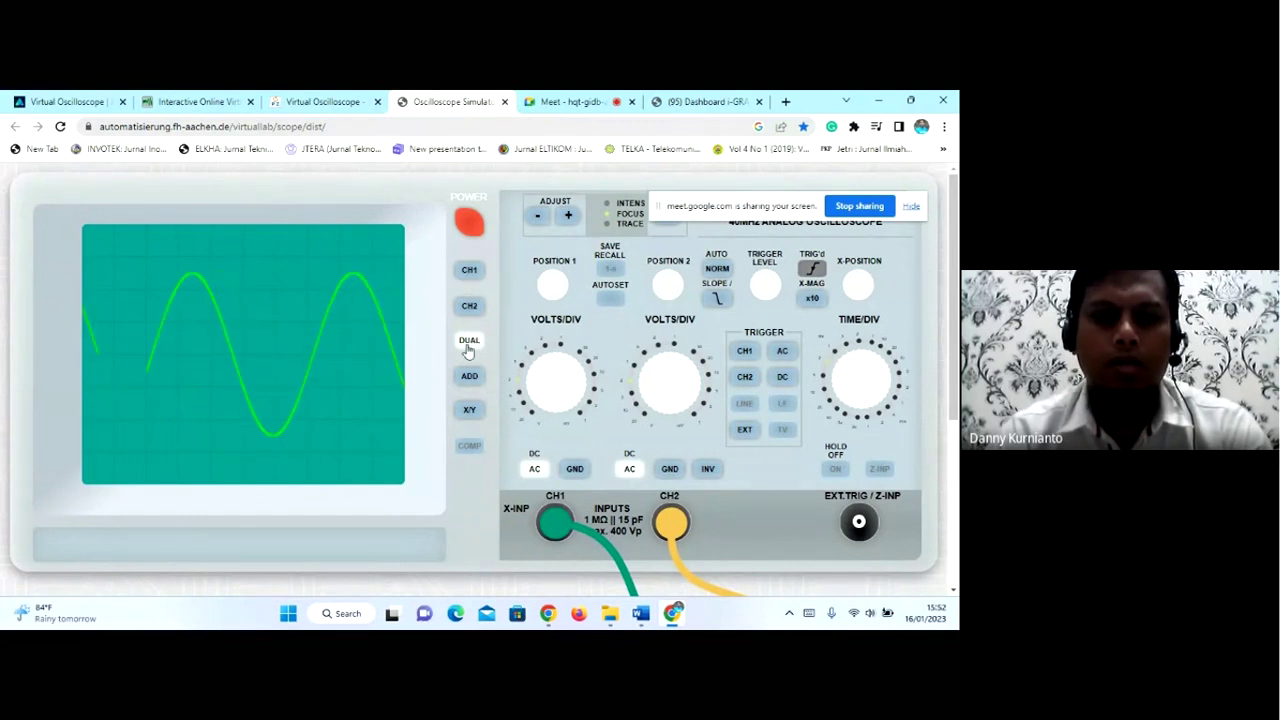
pyautogui.click(472, 279)
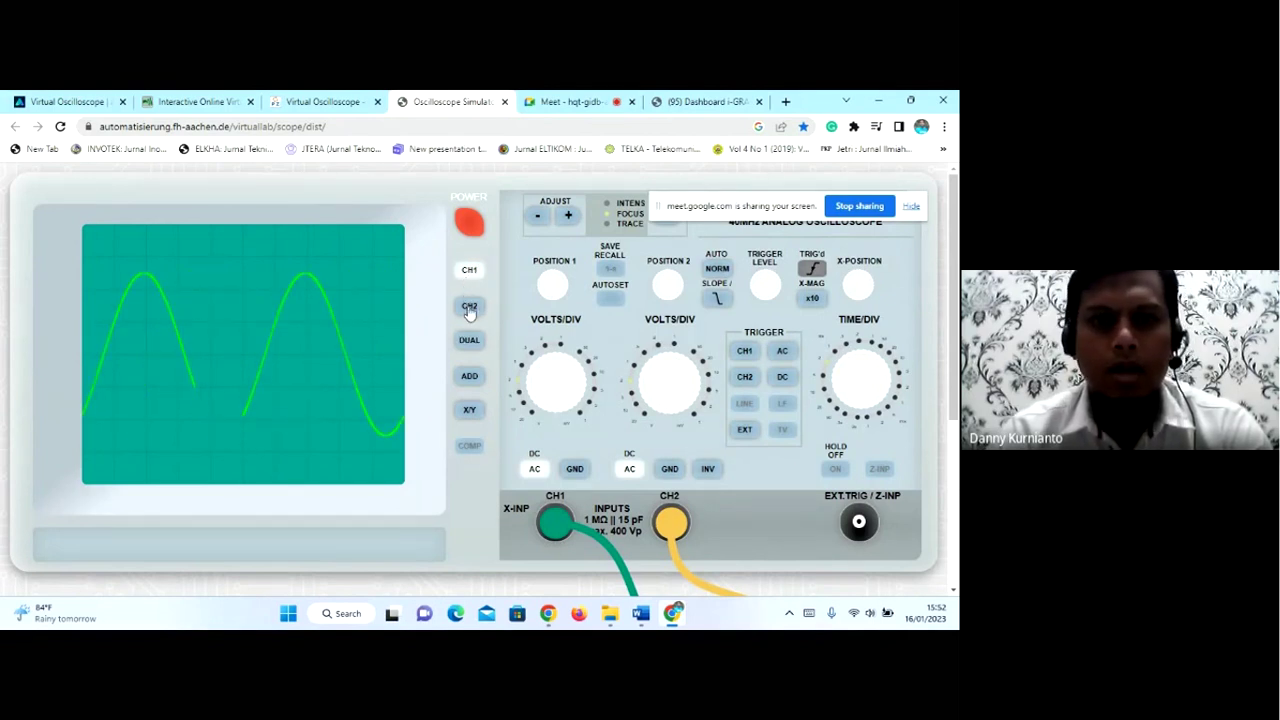
pyautogui.click(470, 310)
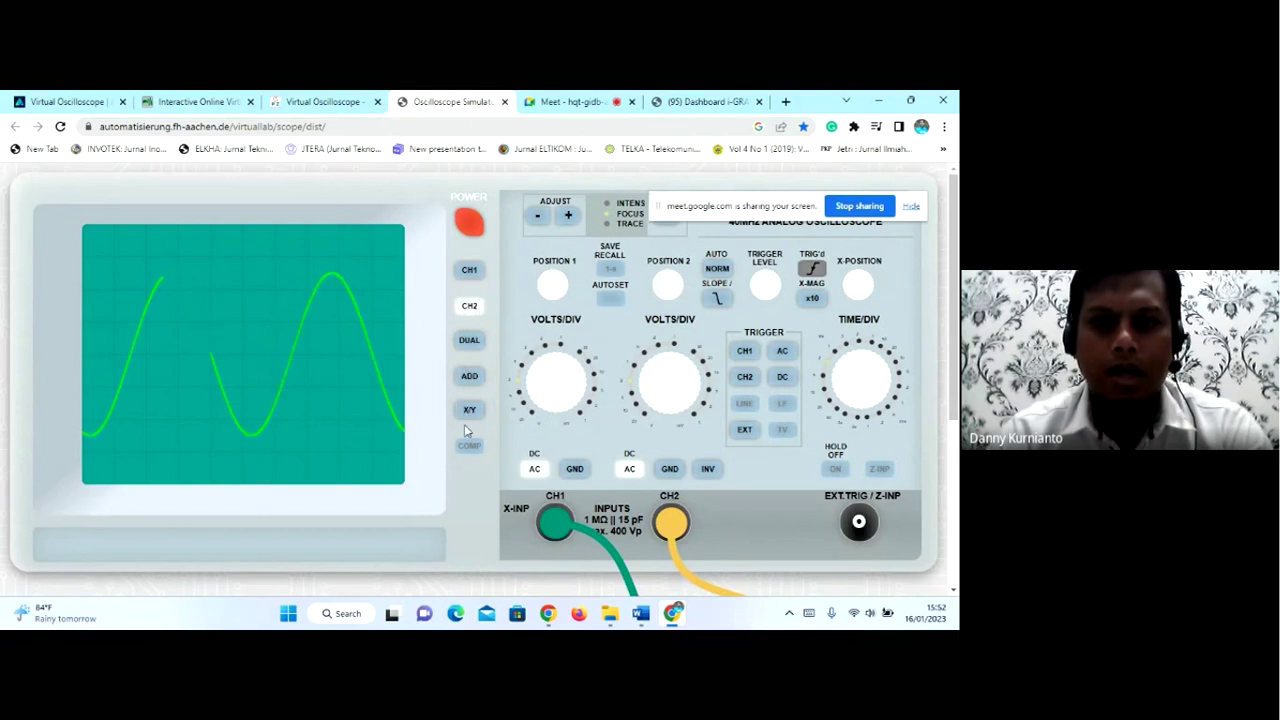
# - Set the signal generator's CH2 output to a frequency of 120 Hz and an amplitude of 8 V
pyautogui.scroll(-5, 464, 424)
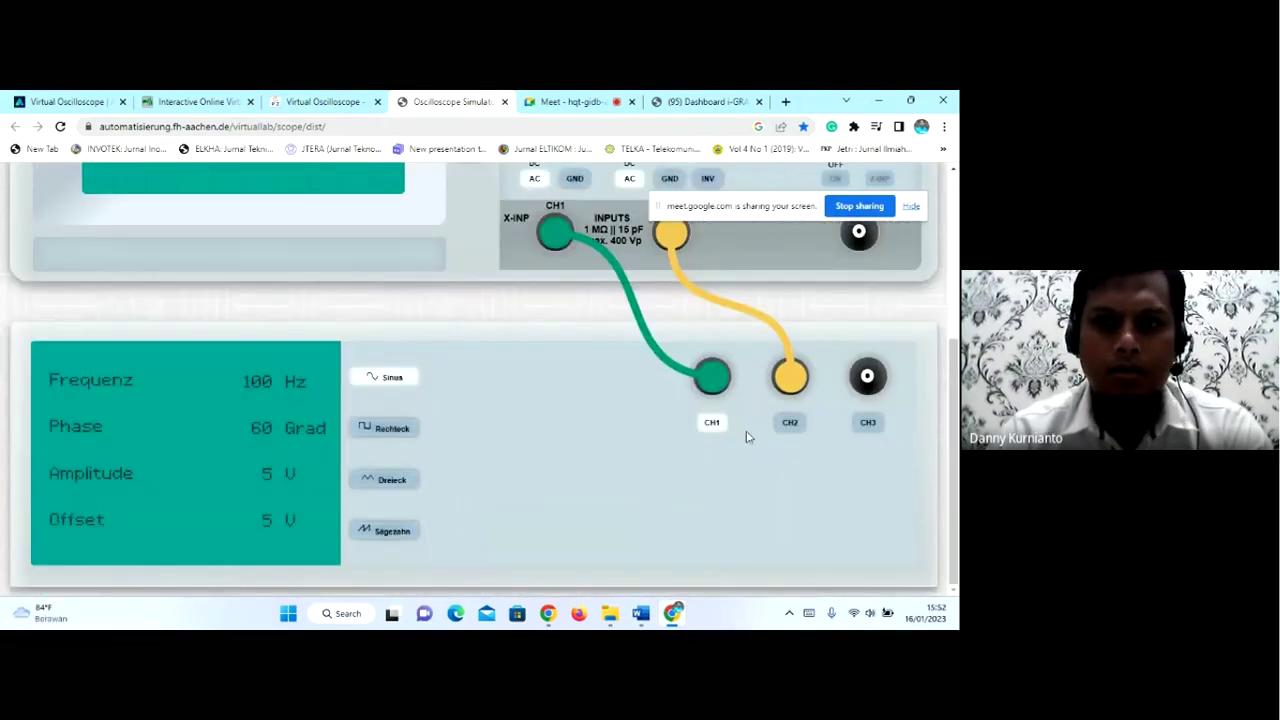
pyautogui.click(790, 428)
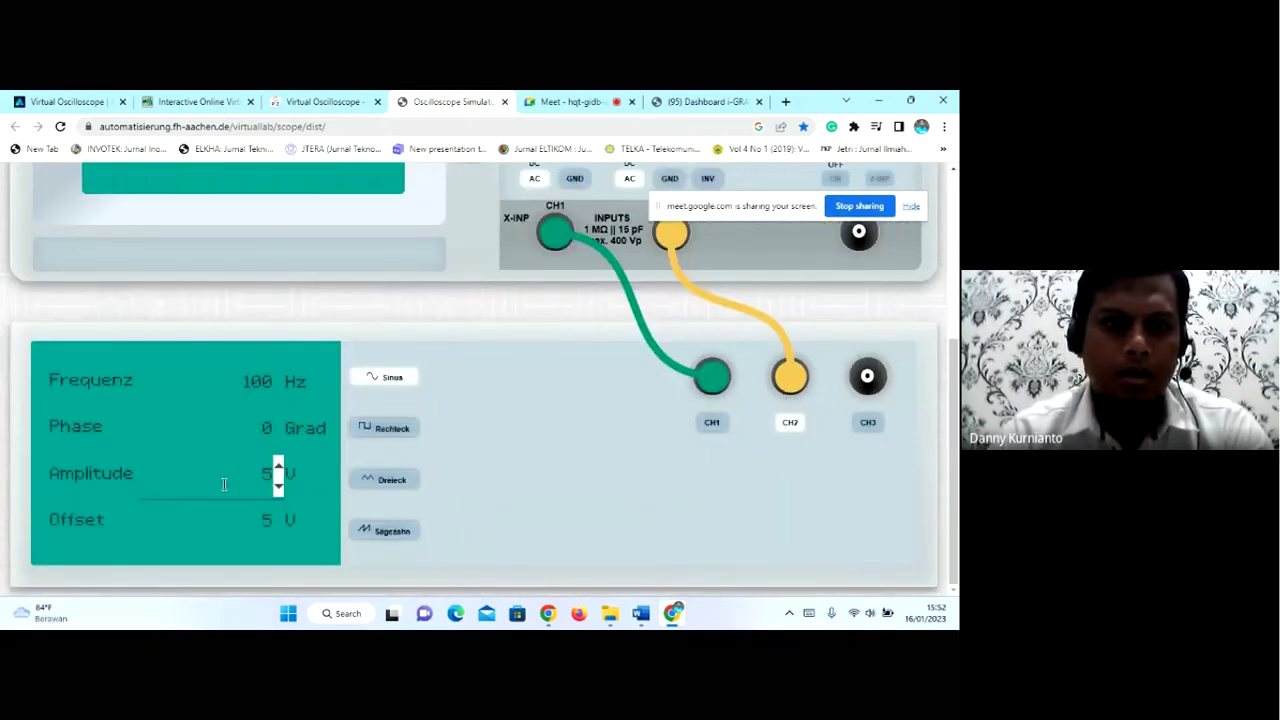
pyautogui.click(264, 387)
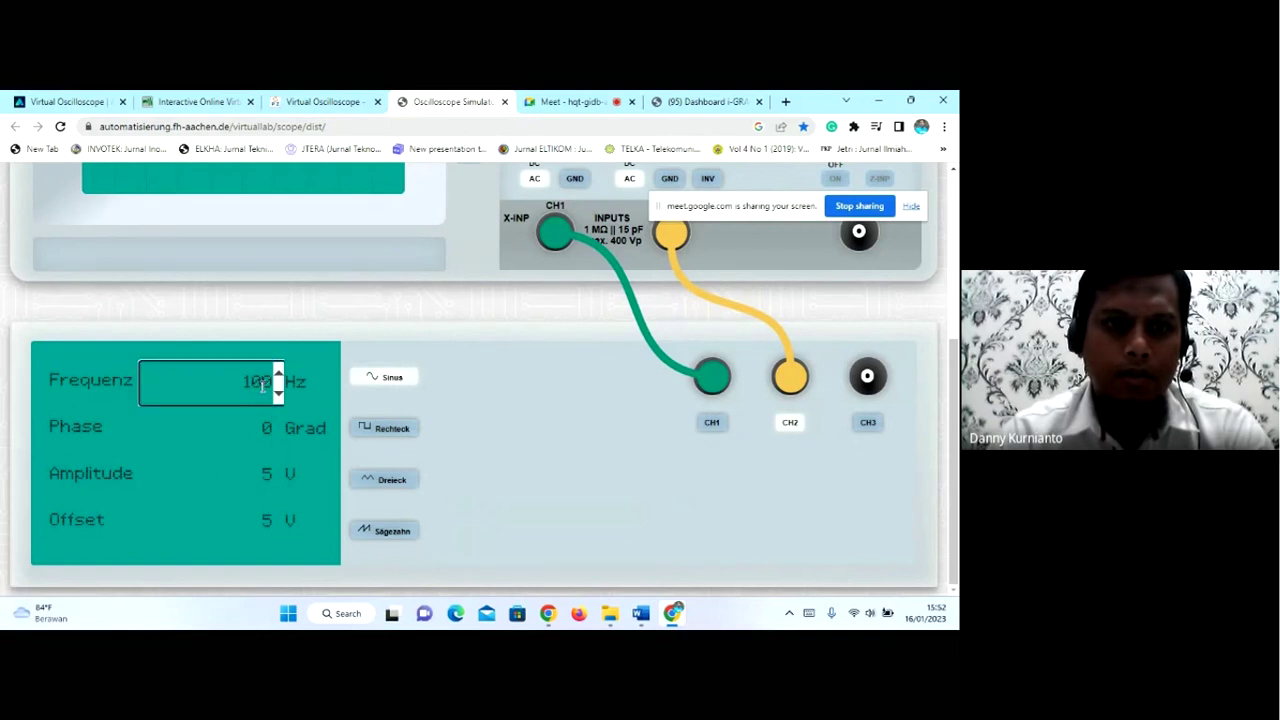
pyautogui.write('0')
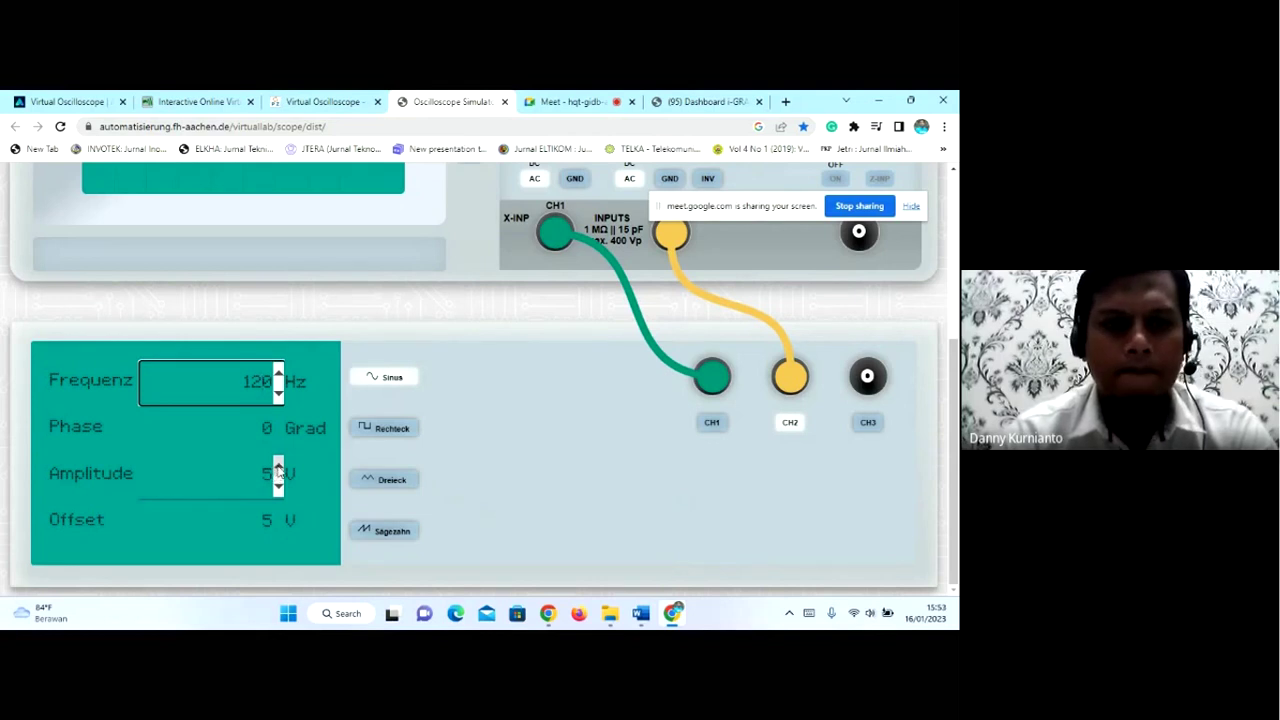
pyautogui.click(273, 470)
pyautogui.press('BackSpace')
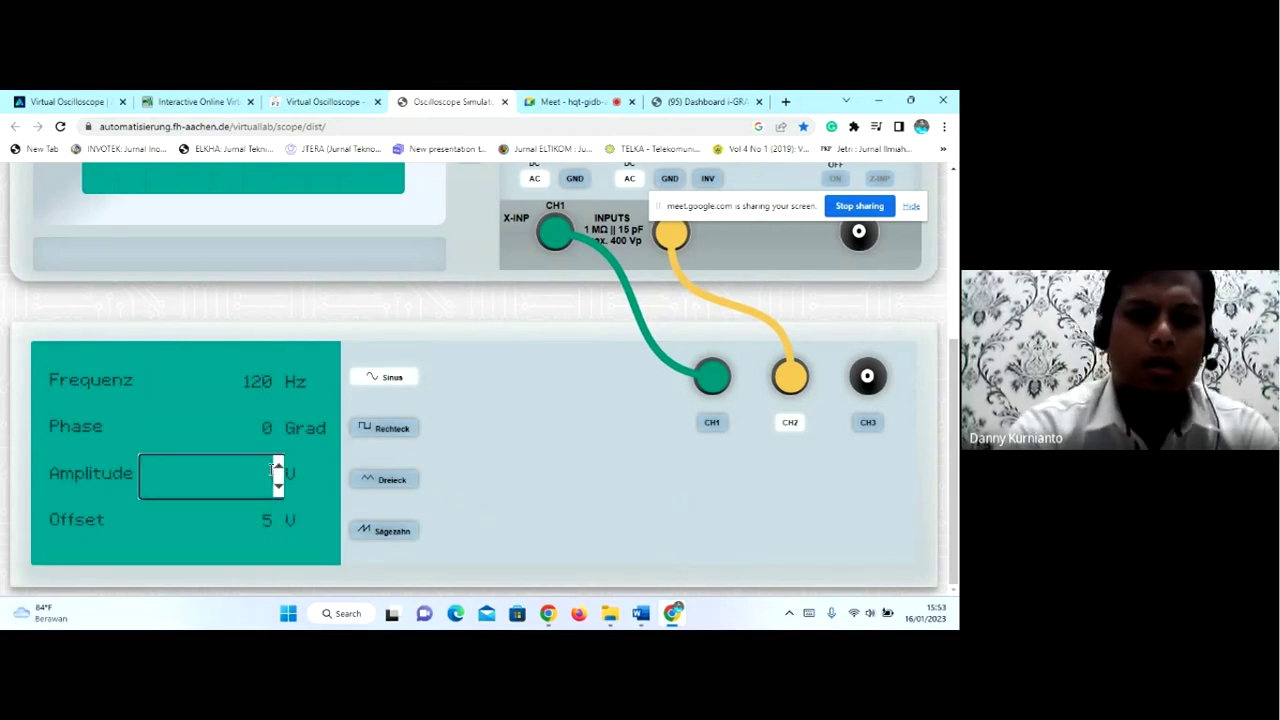
pyautogui.click(452, 481)
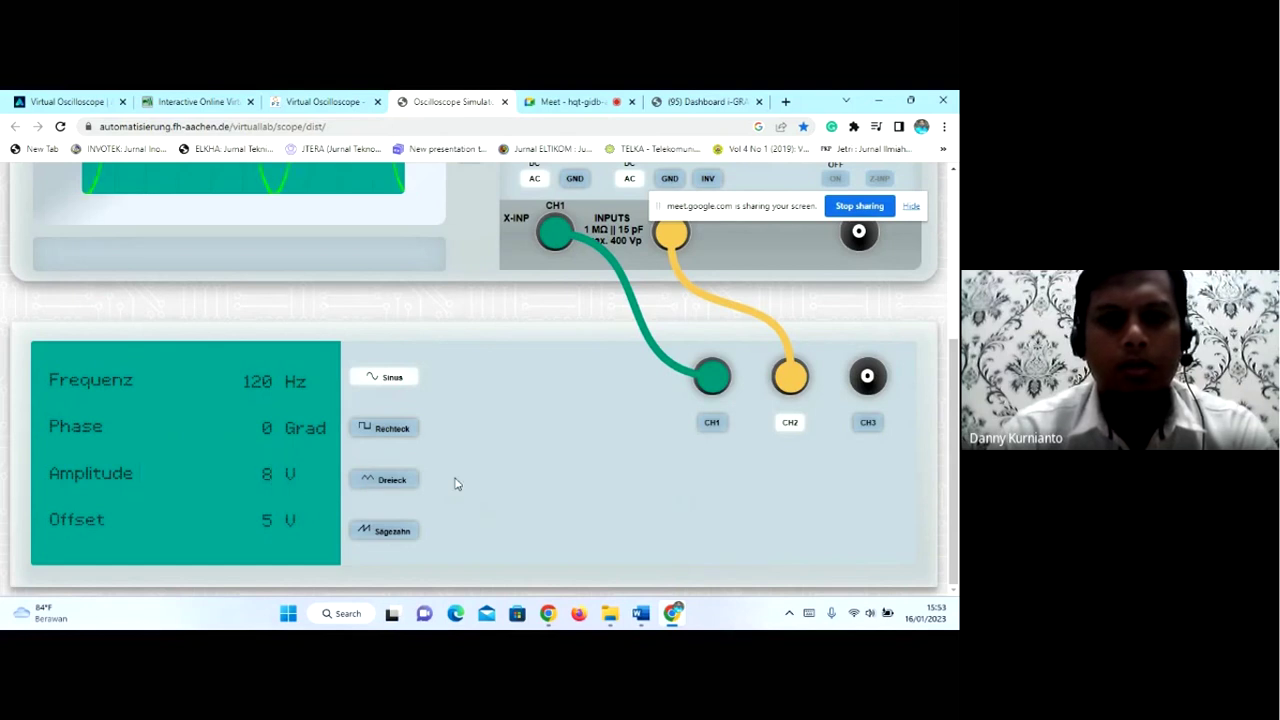
# - Set the oscilloscope to DUAL display and select CH2 as the trigger source
pyautogui.scroll(3, 540, 486)
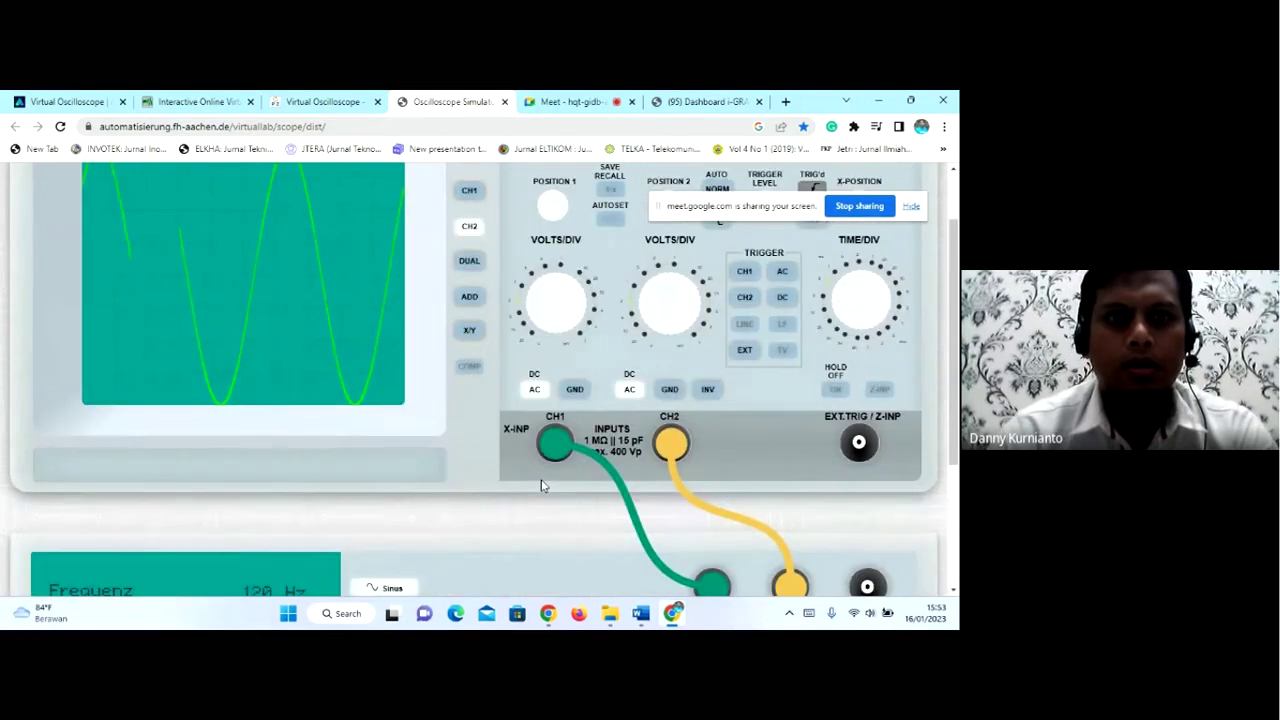
pyautogui.click(472, 263)
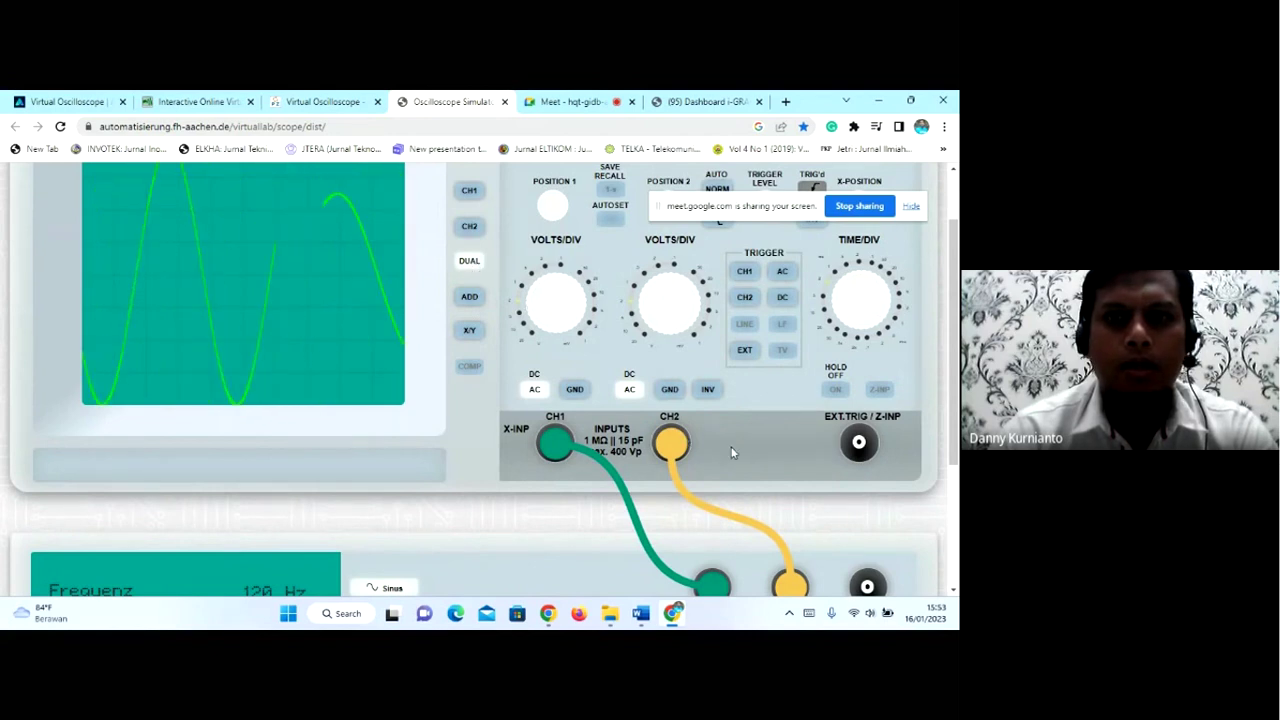
pyautogui.scroll(1, 734, 448)
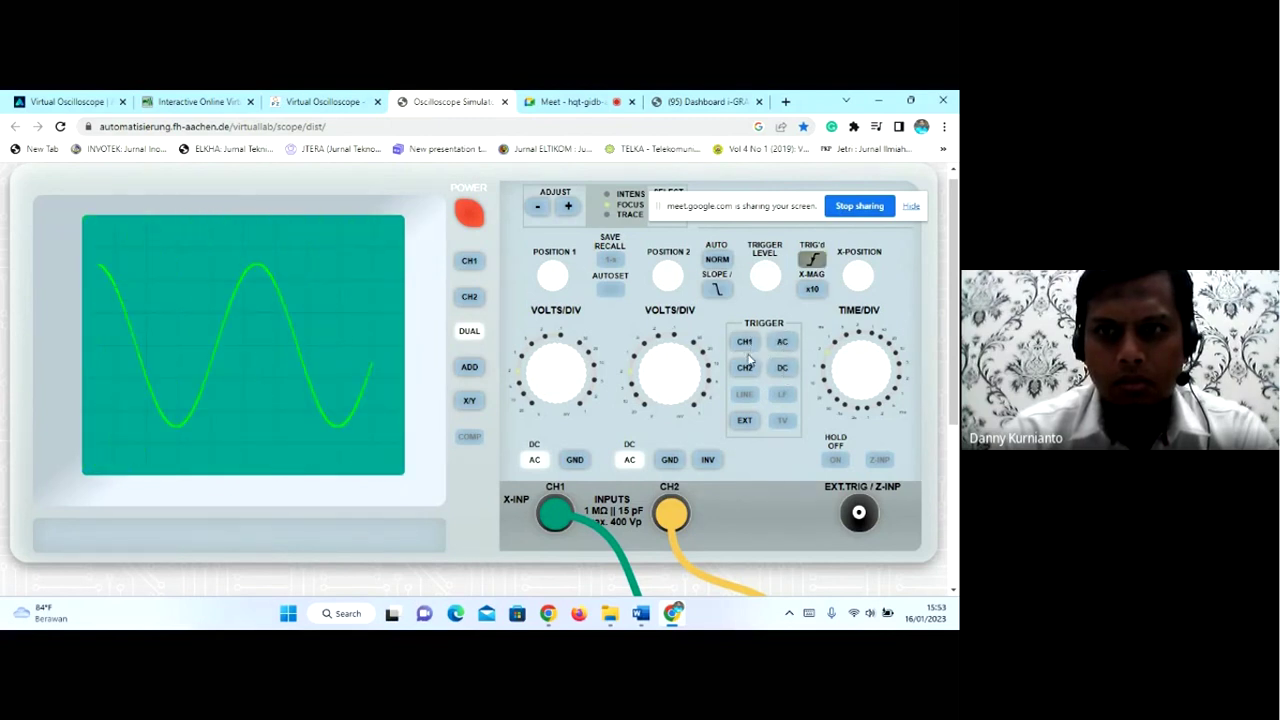
pyautogui.click(745, 368)
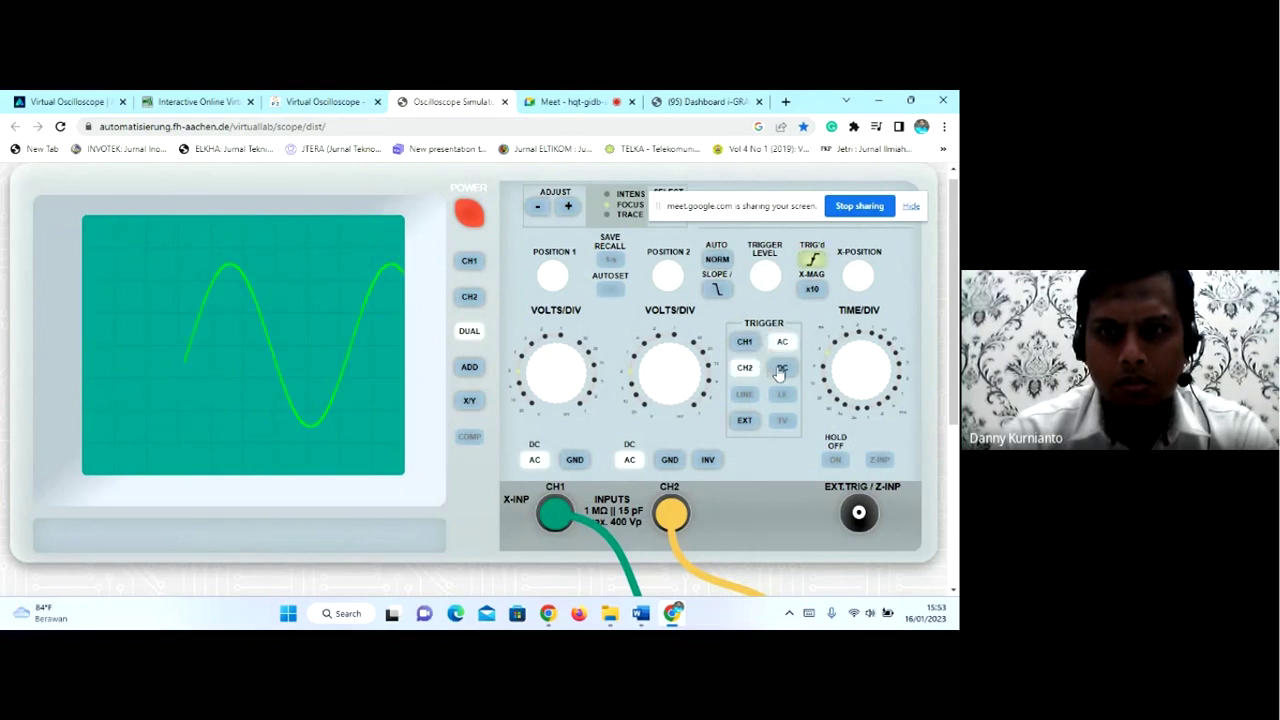
# - In DUAL display, compare DC and AC trigger coupling and the CH1 and CH2 trigger sources, ending with CH2 and AC
pyautogui.click(782, 368)
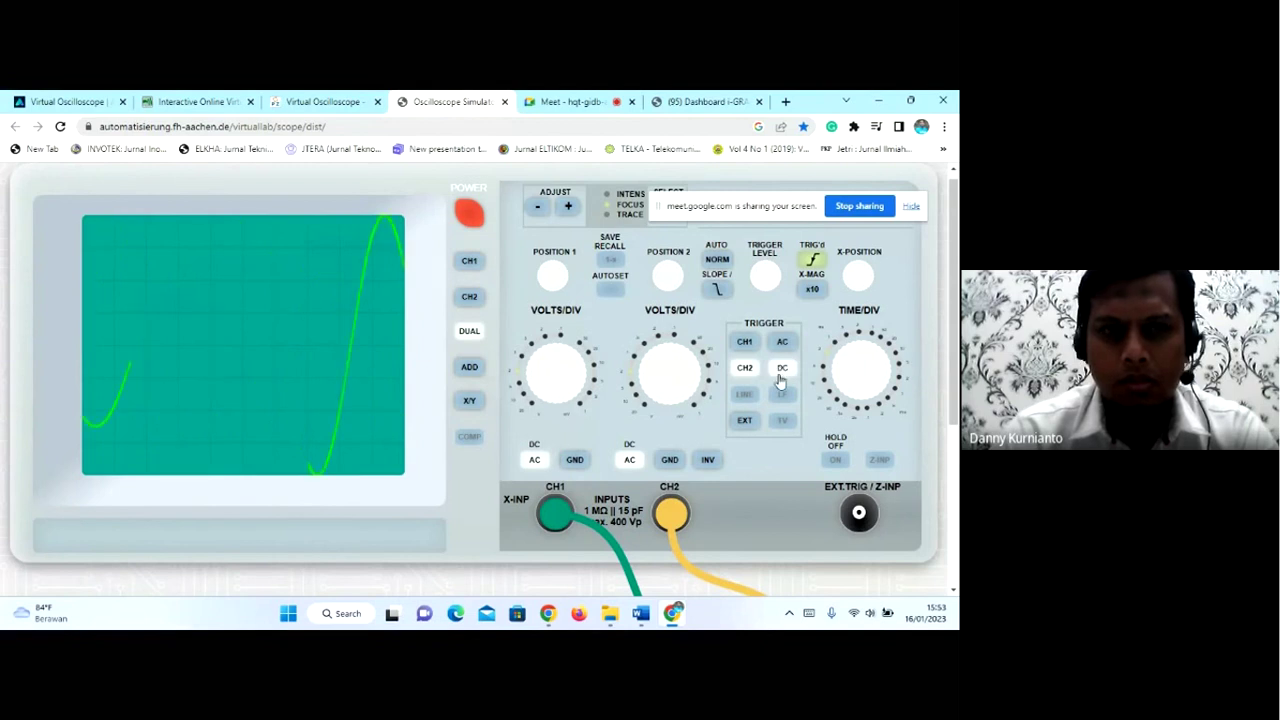
pyautogui.click(747, 349)
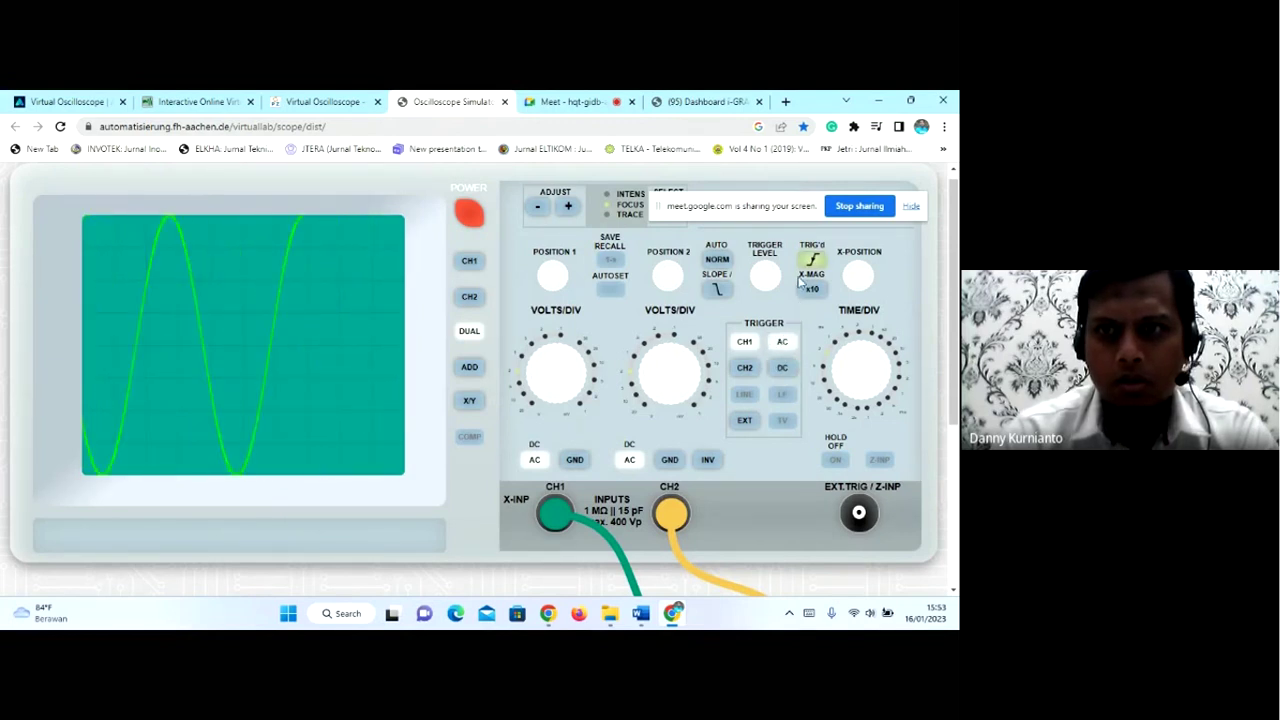
pyautogui.moveTo(770, 274)
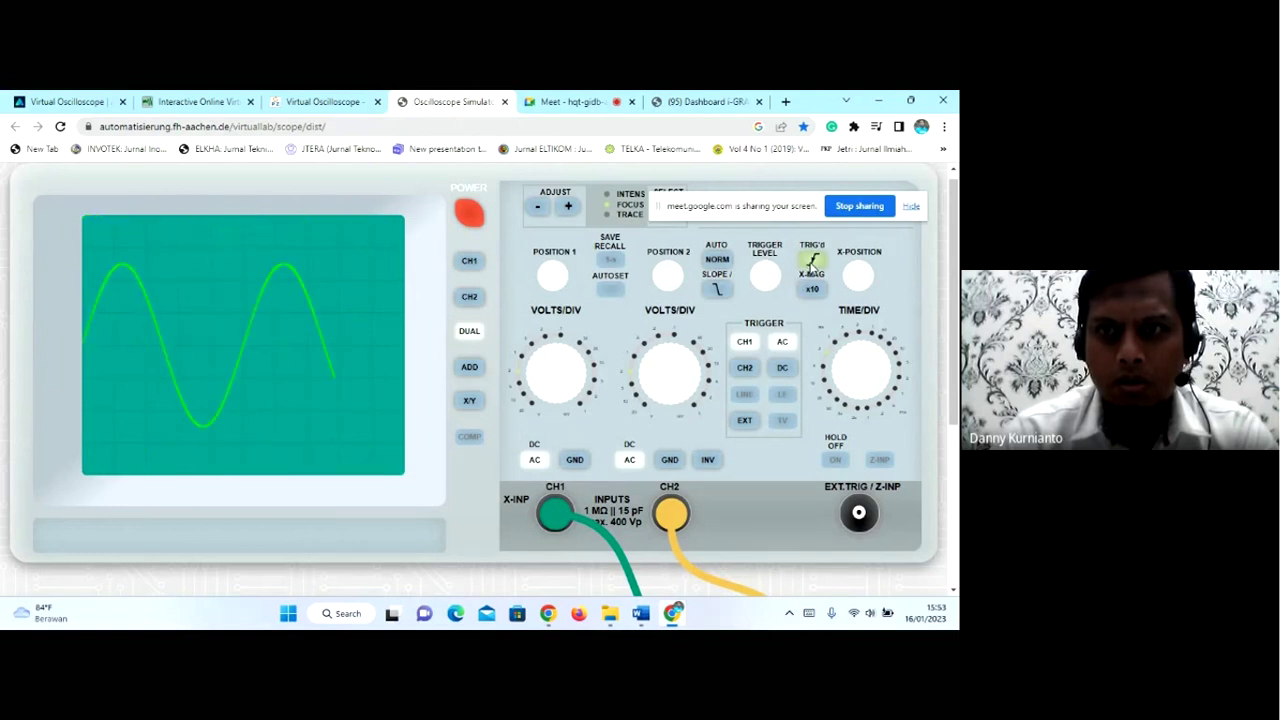
pyautogui.click(812, 288)
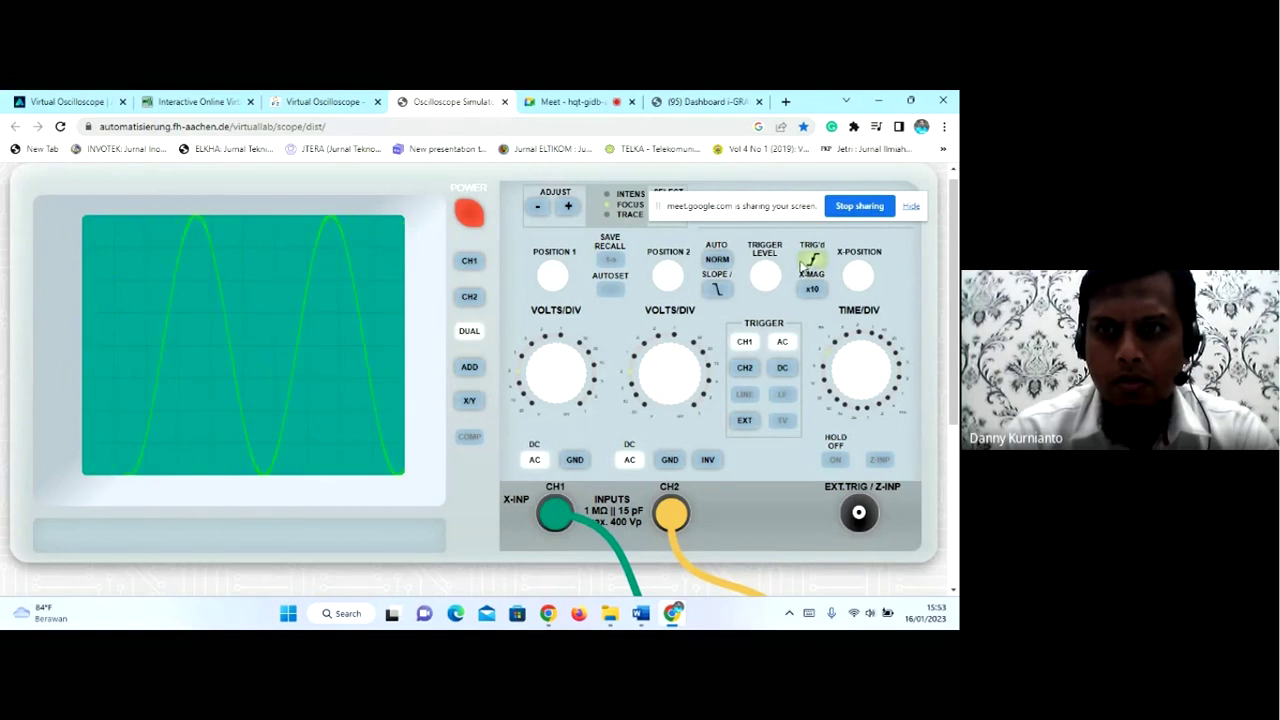
pyautogui.click(716, 286)
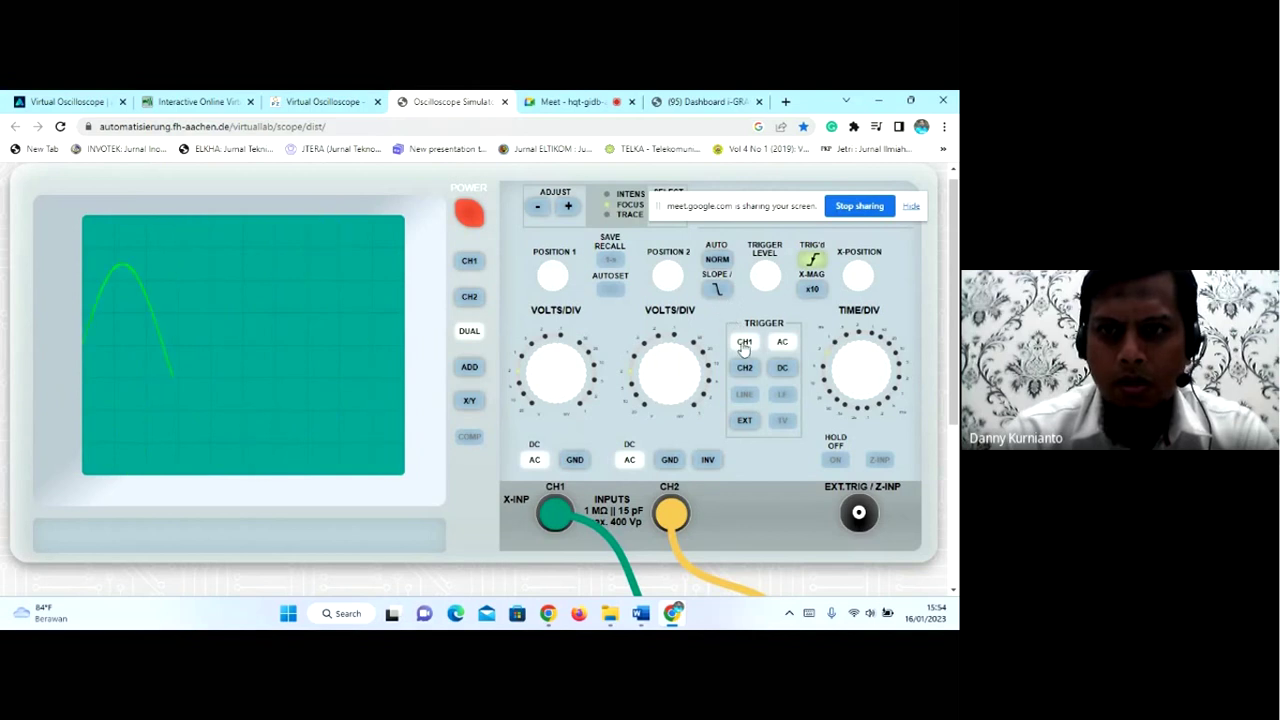
pyautogui.click(782, 369)
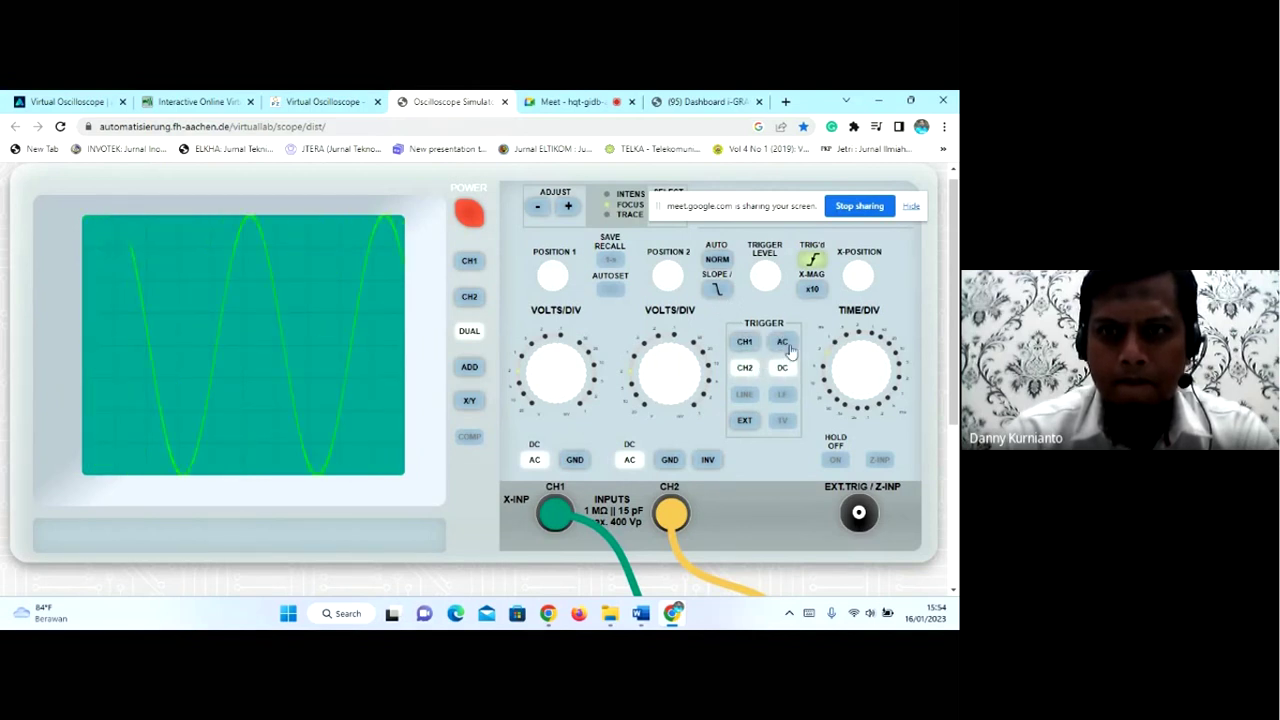
pyautogui.click(784, 344)
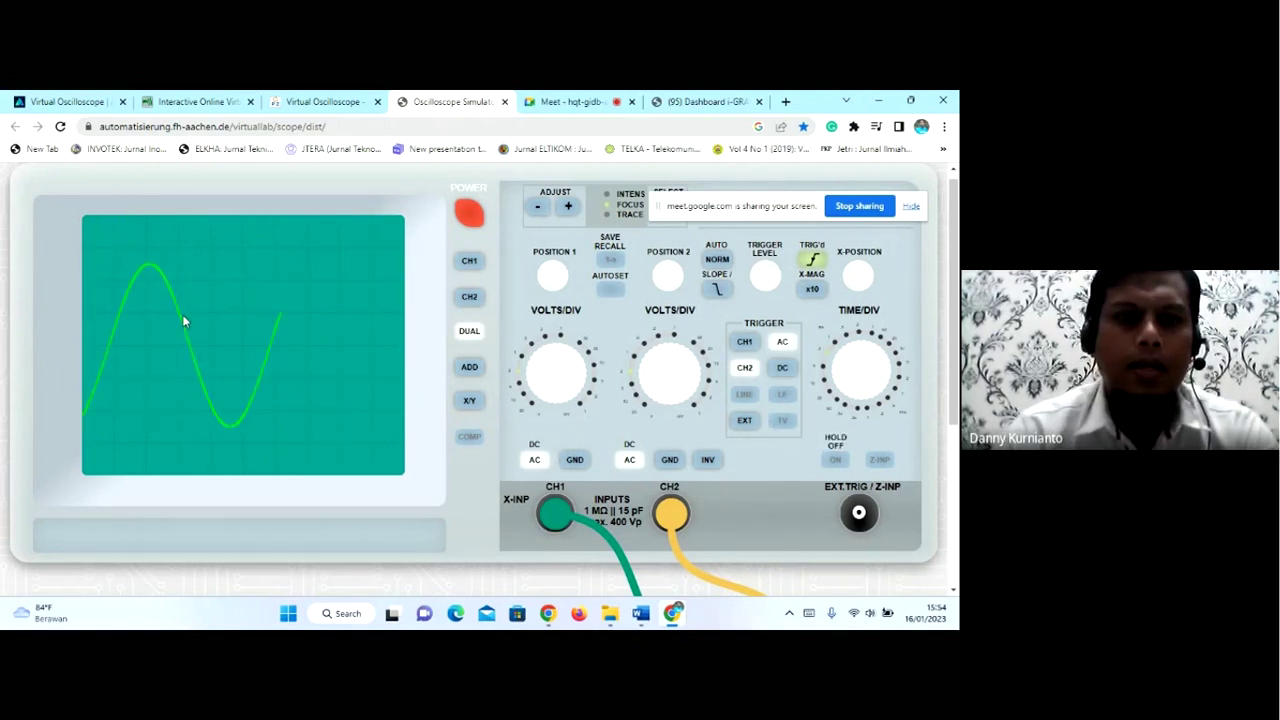
# - Show CH2 alone and CH1 alone on the oscilloscope display, and select CH1 as the trigger source
pyautogui.click(469, 300)
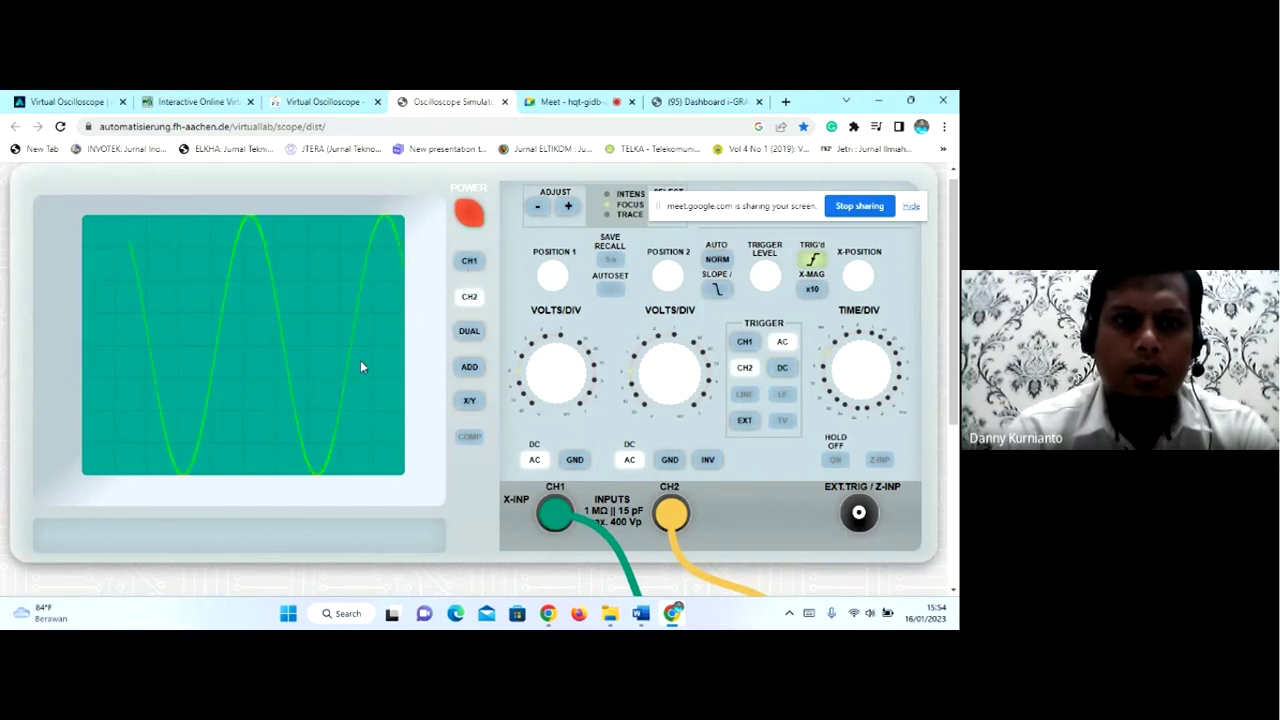
pyautogui.click(474, 261)
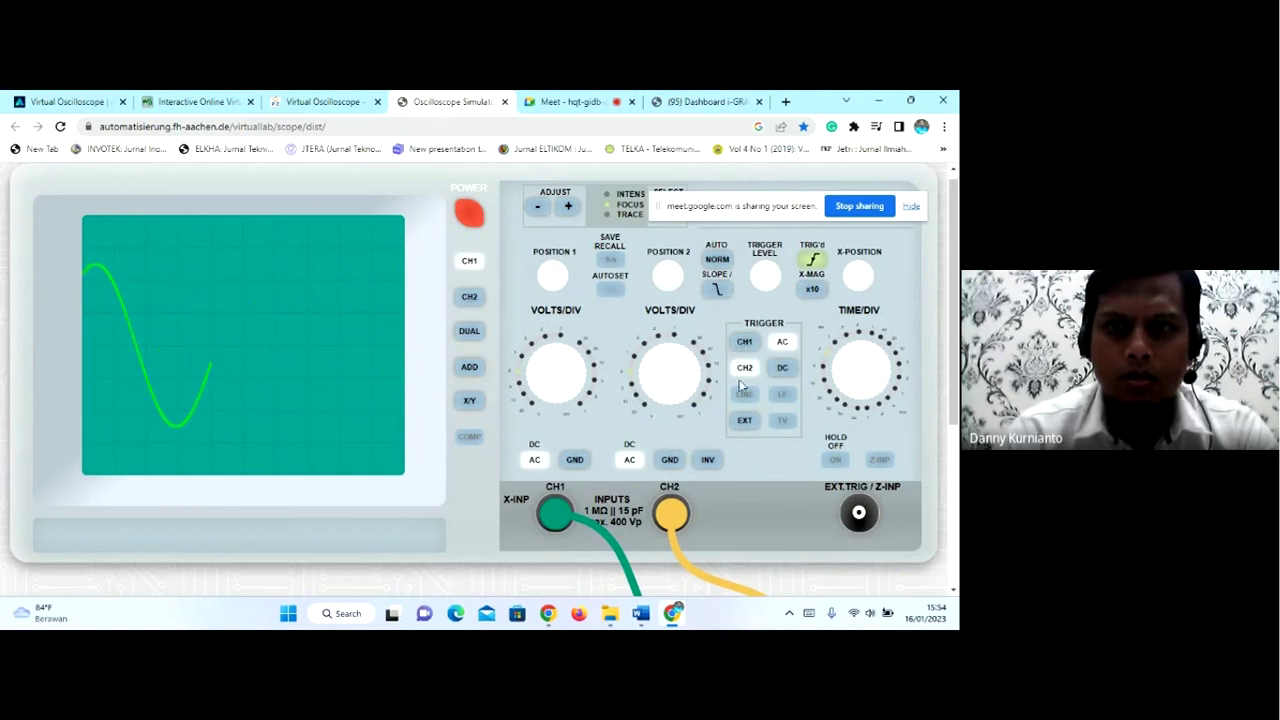
pyautogui.click(744, 342)
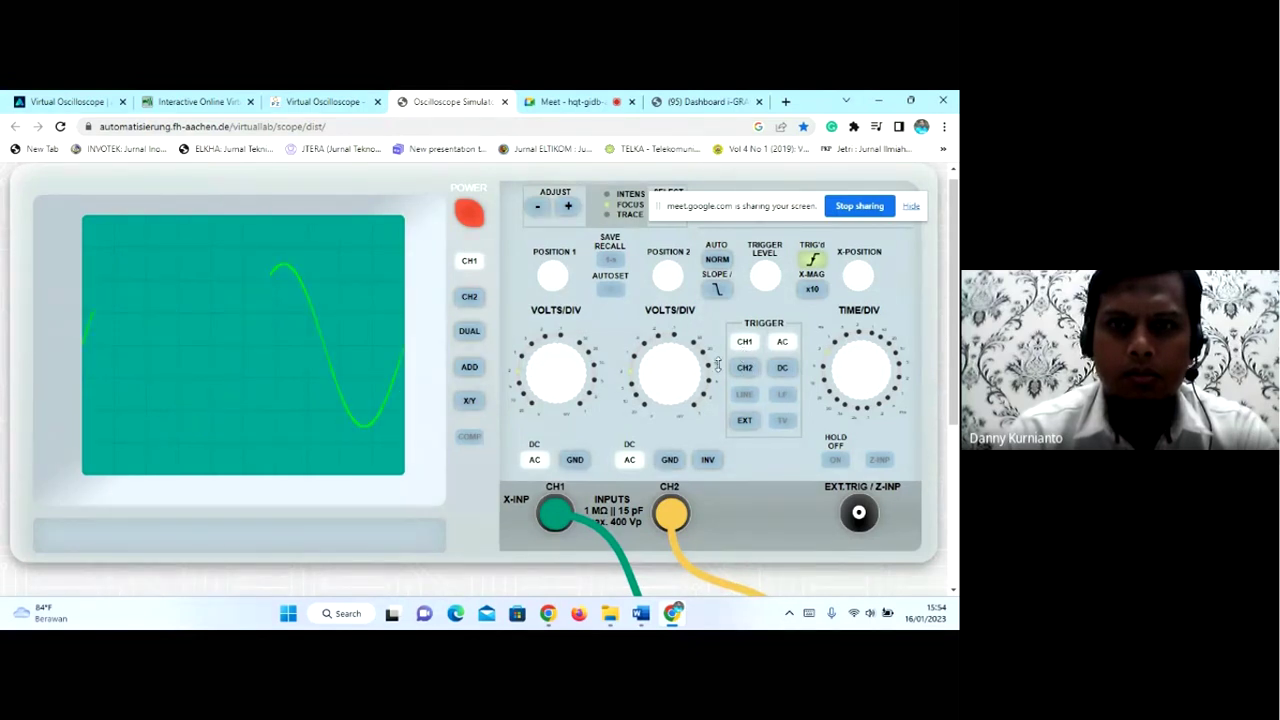
# - Alternate the display between DUAL and CH2 alone, changing the trigger source to CH2
pyautogui.click(470, 334)
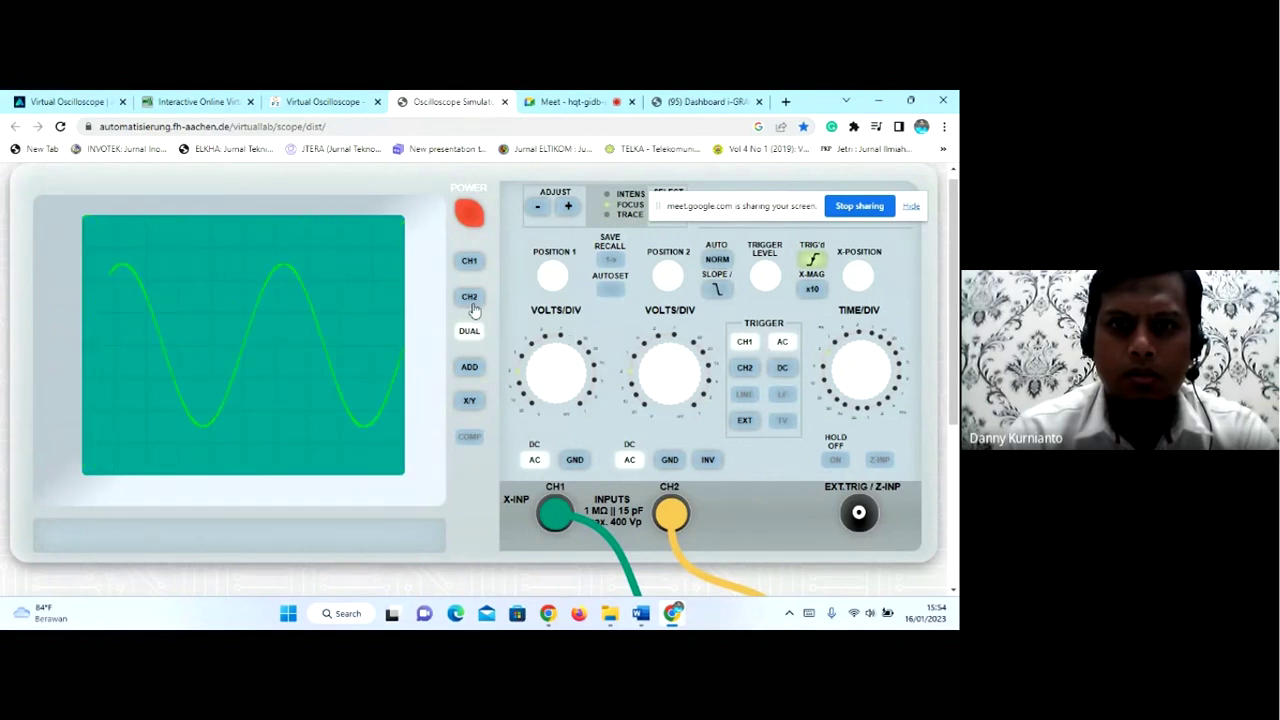
pyautogui.click(470, 298)
pyautogui.click(746, 368)
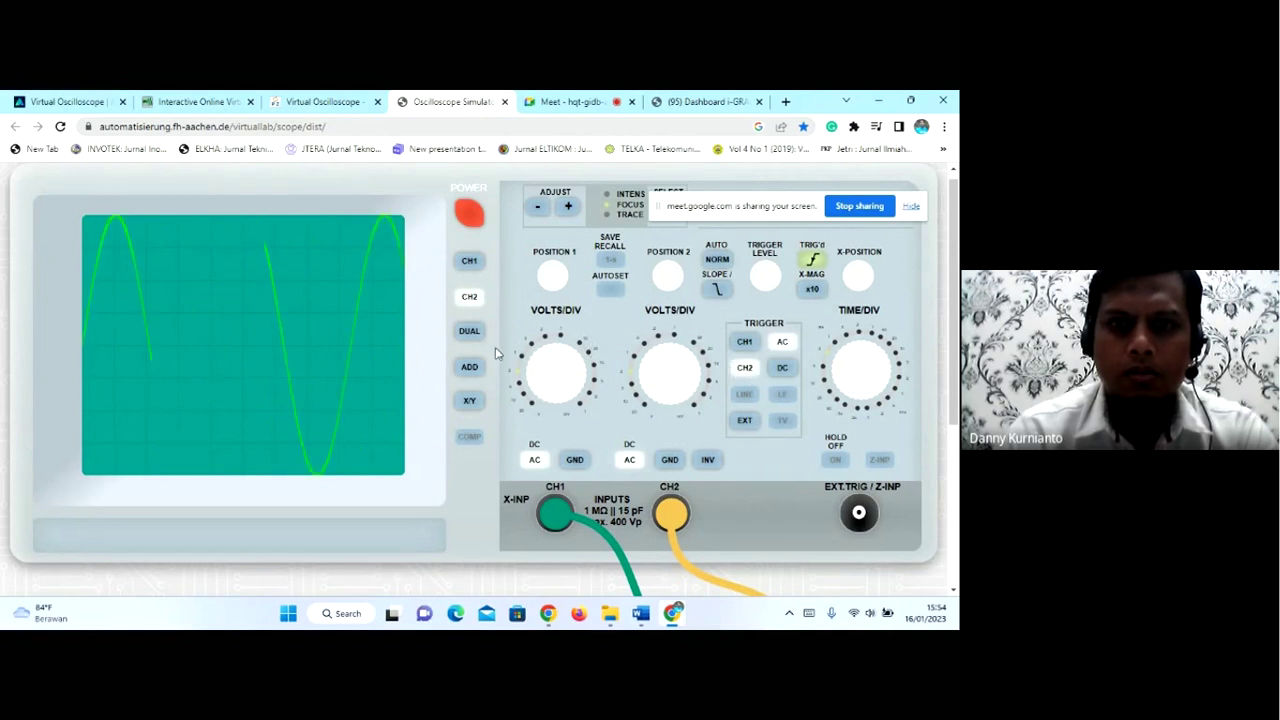
pyautogui.click(462, 335)
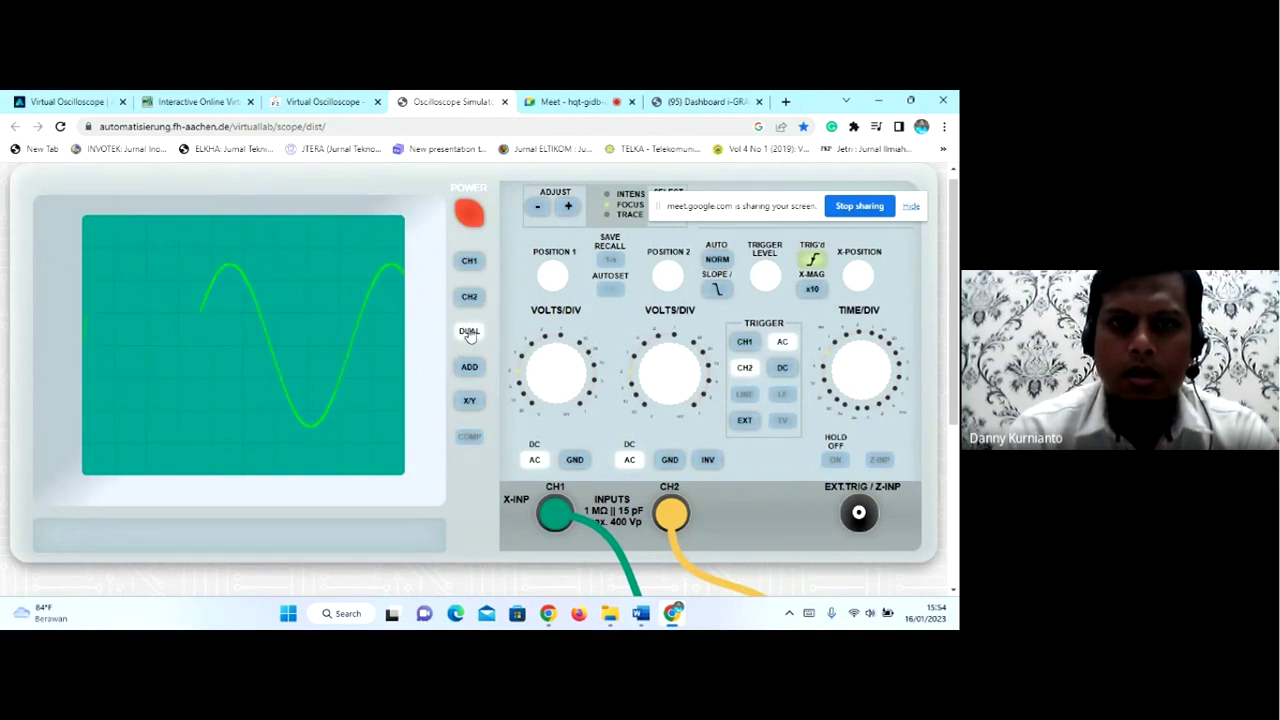
pyautogui.click(472, 299)
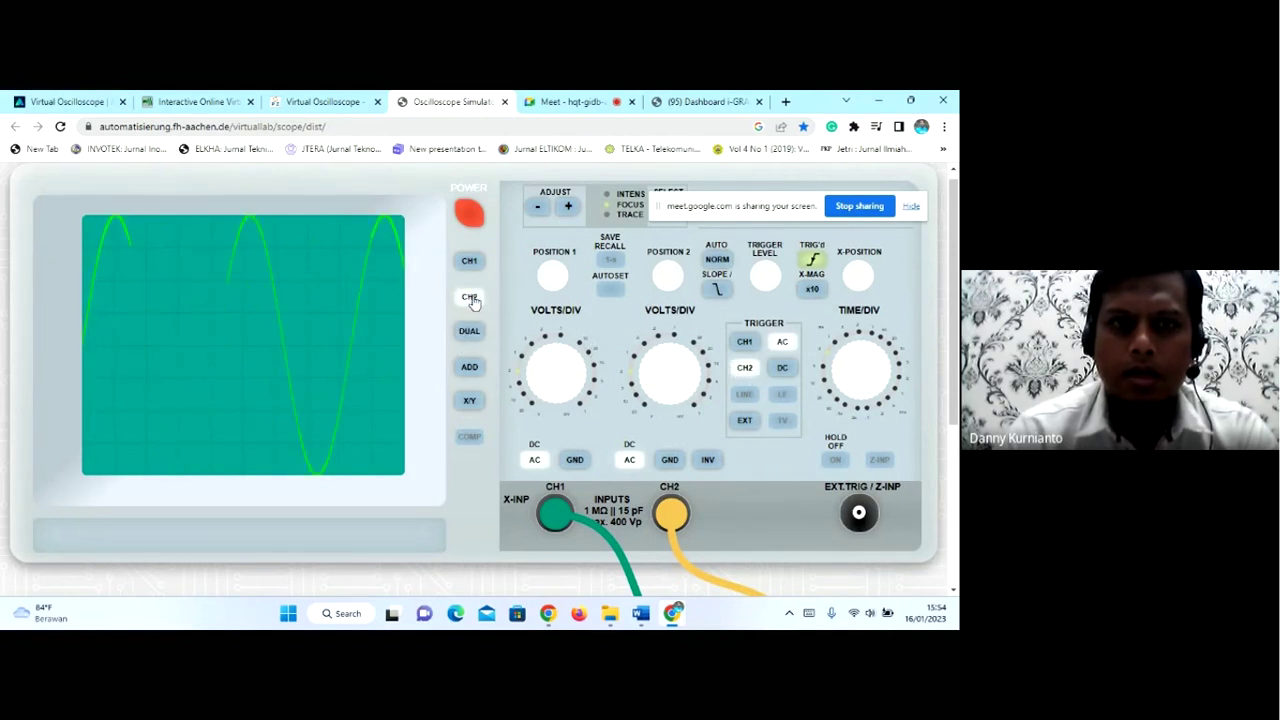
# - With CH2 alone displayed, try DC and AC trigger coupling and alternate the trigger source between CH1 and CH2
pyautogui.click(780, 369)
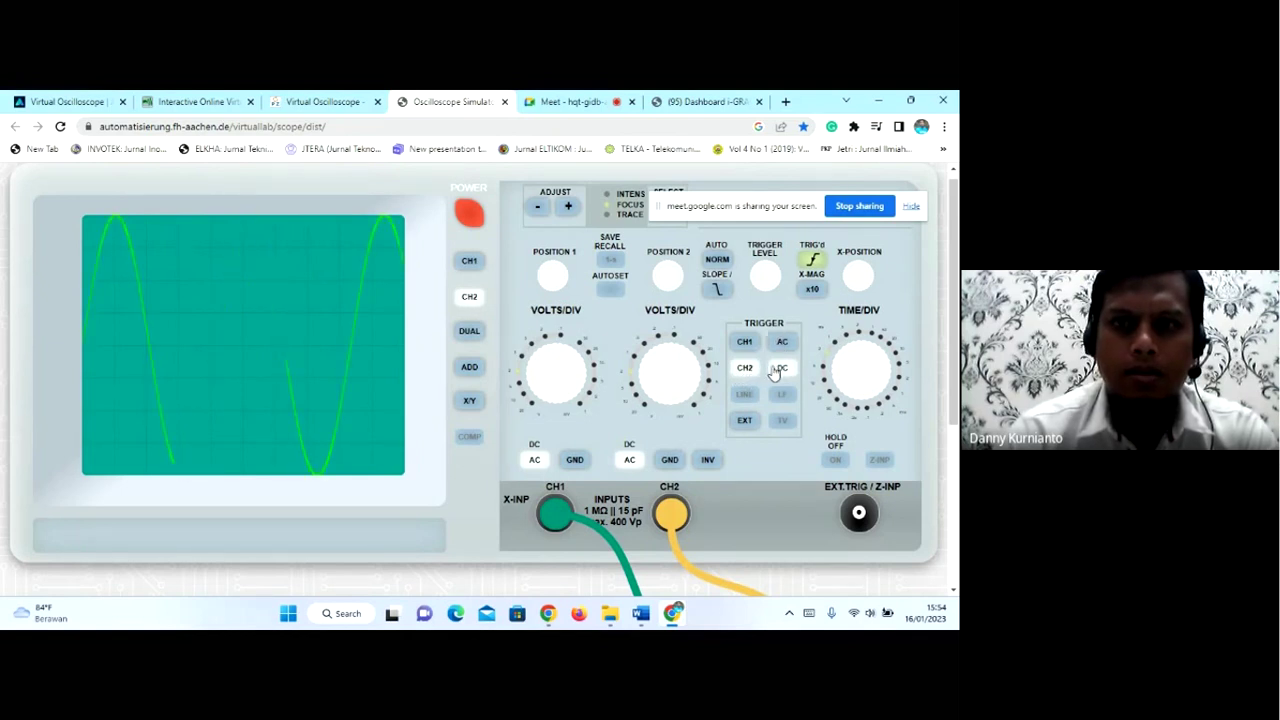
pyautogui.click(781, 343)
pyautogui.click(745, 343)
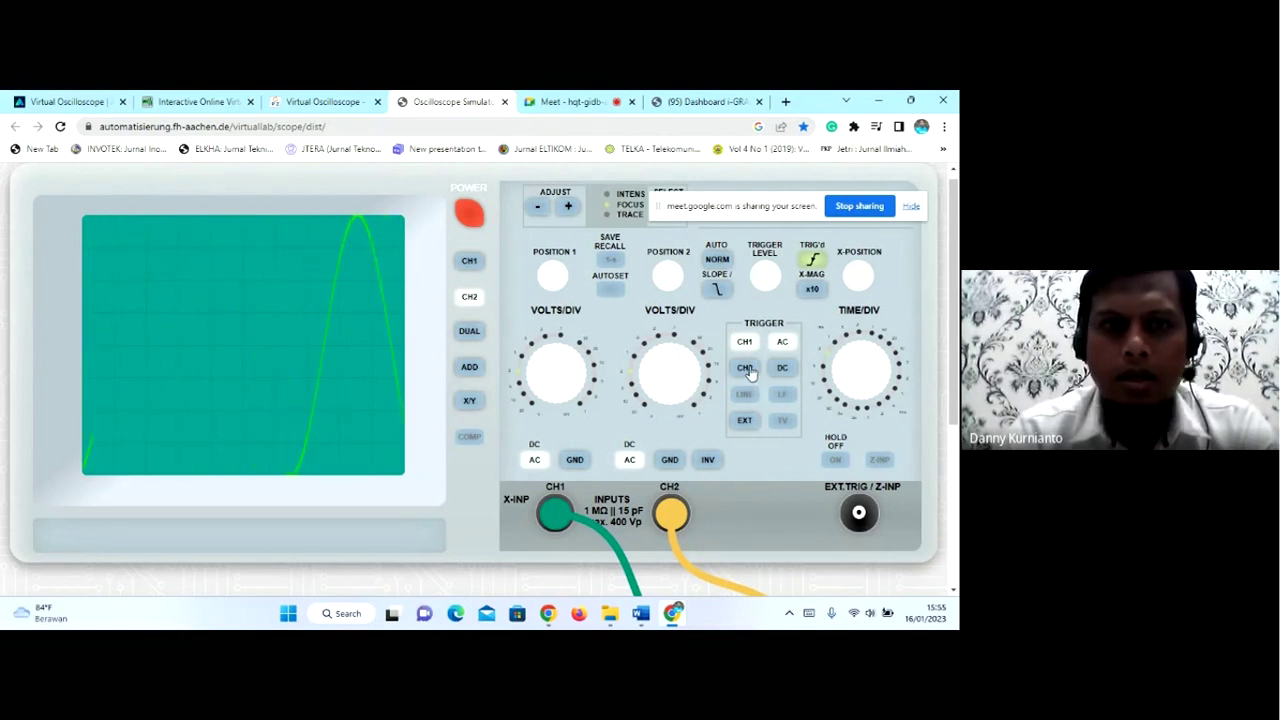
pyautogui.click(745, 370)
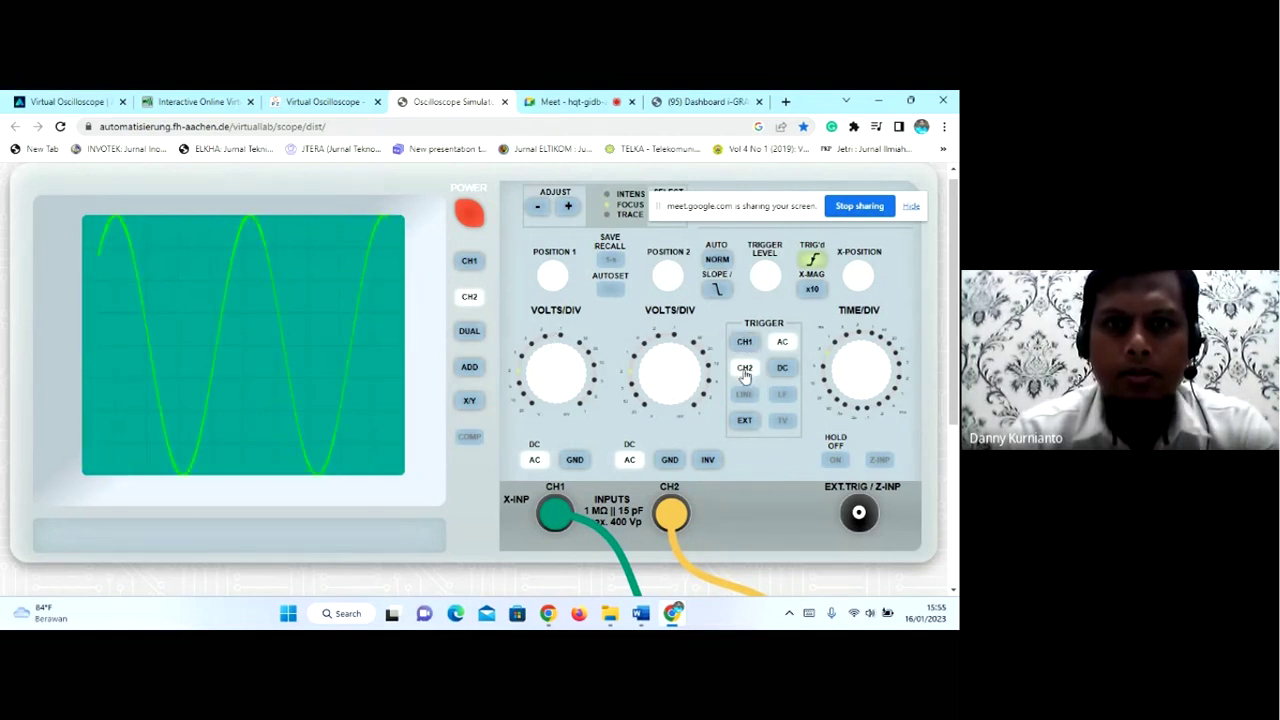
pyautogui.click(746, 346)
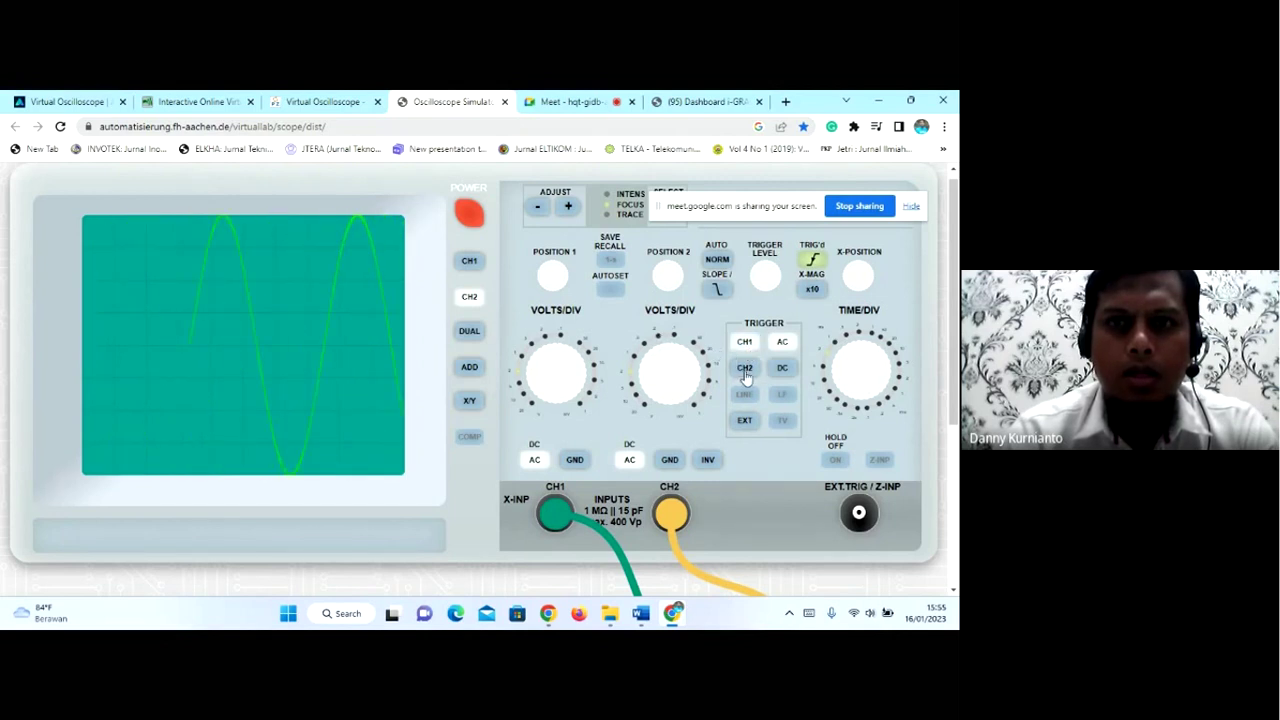
pyautogui.click(745, 370)
# - Show CH1 alone on the display and compare the CH1, EXT and CH2 trigger sources
pyautogui.click(472, 263)
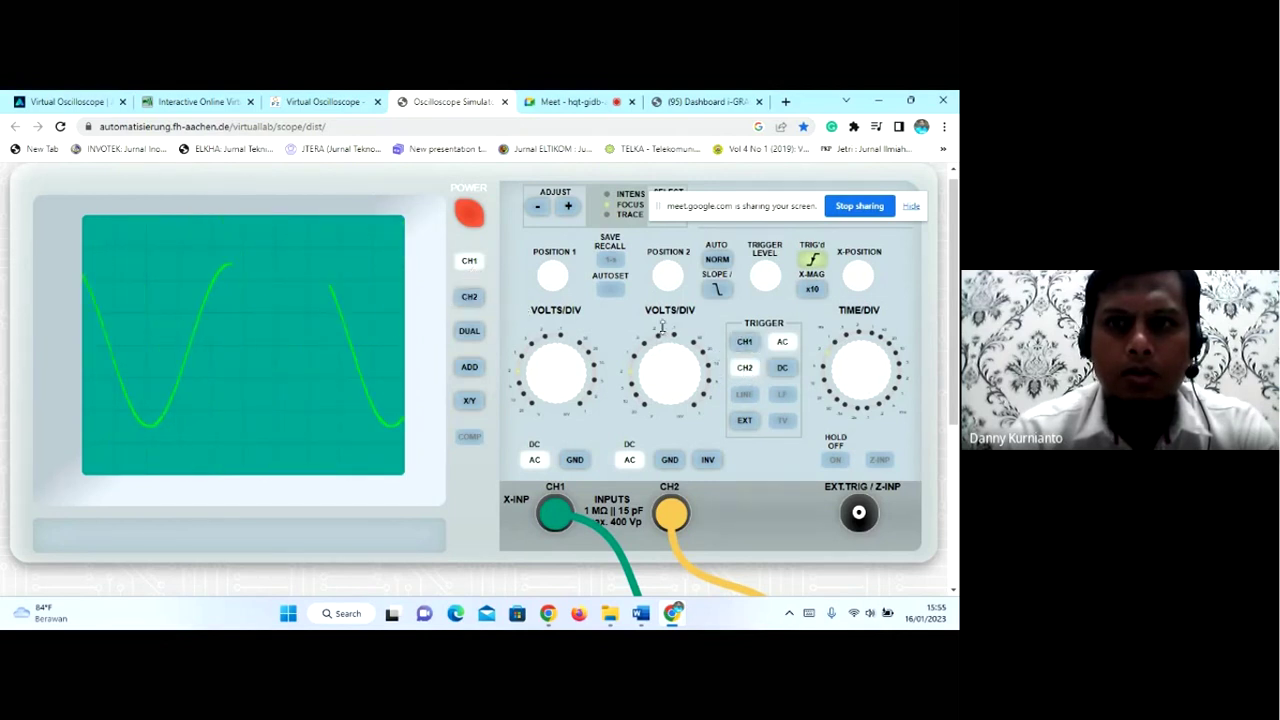
pyautogui.click(741, 345)
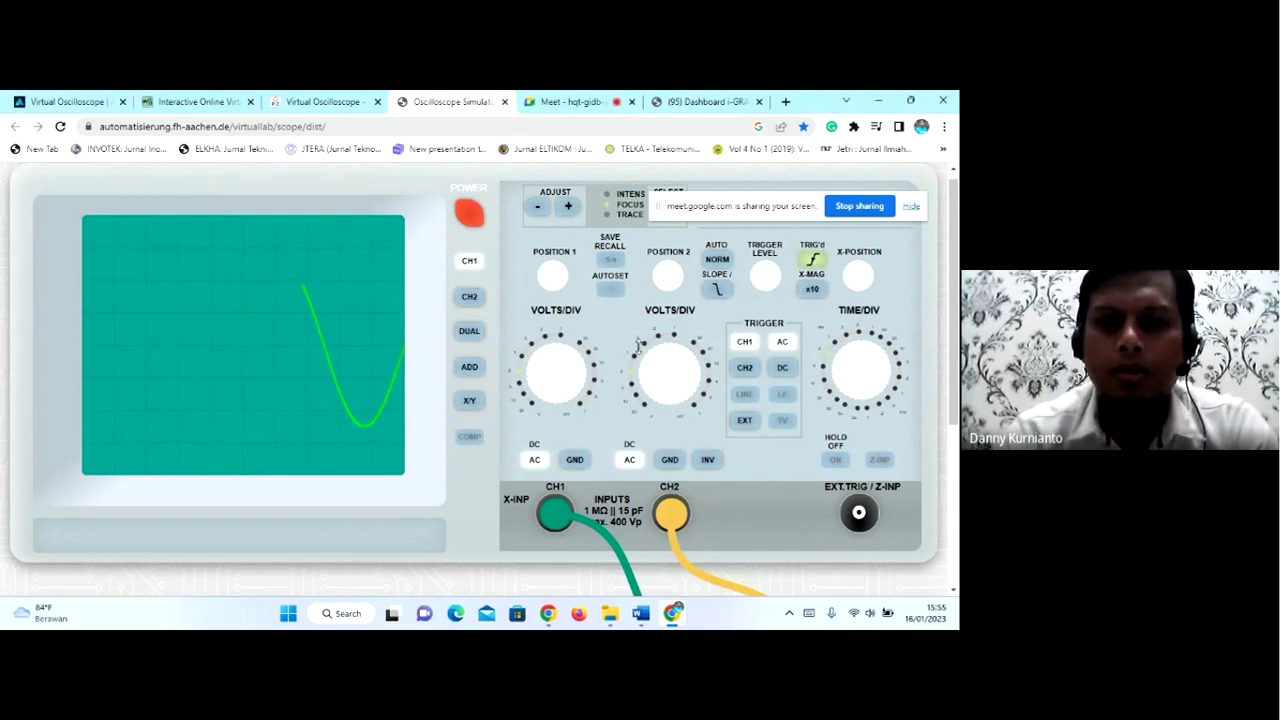
pyautogui.click(746, 420)
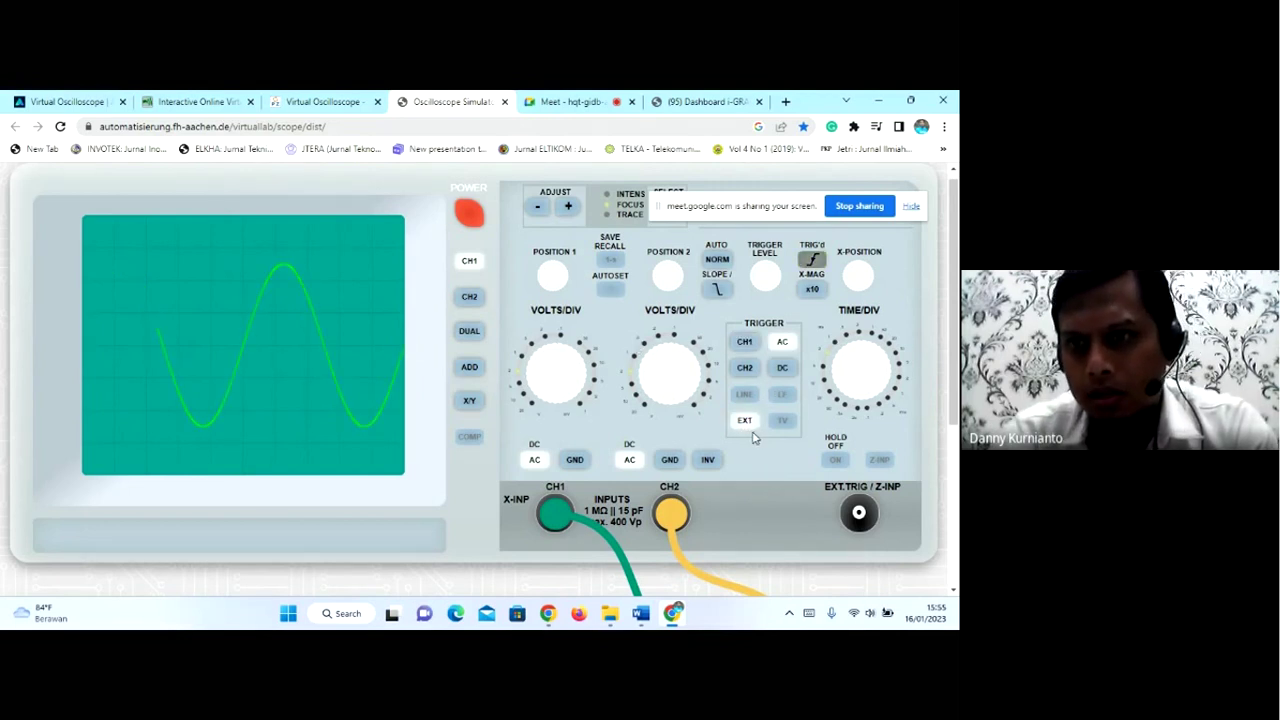
pyautogui.click(745, 370)
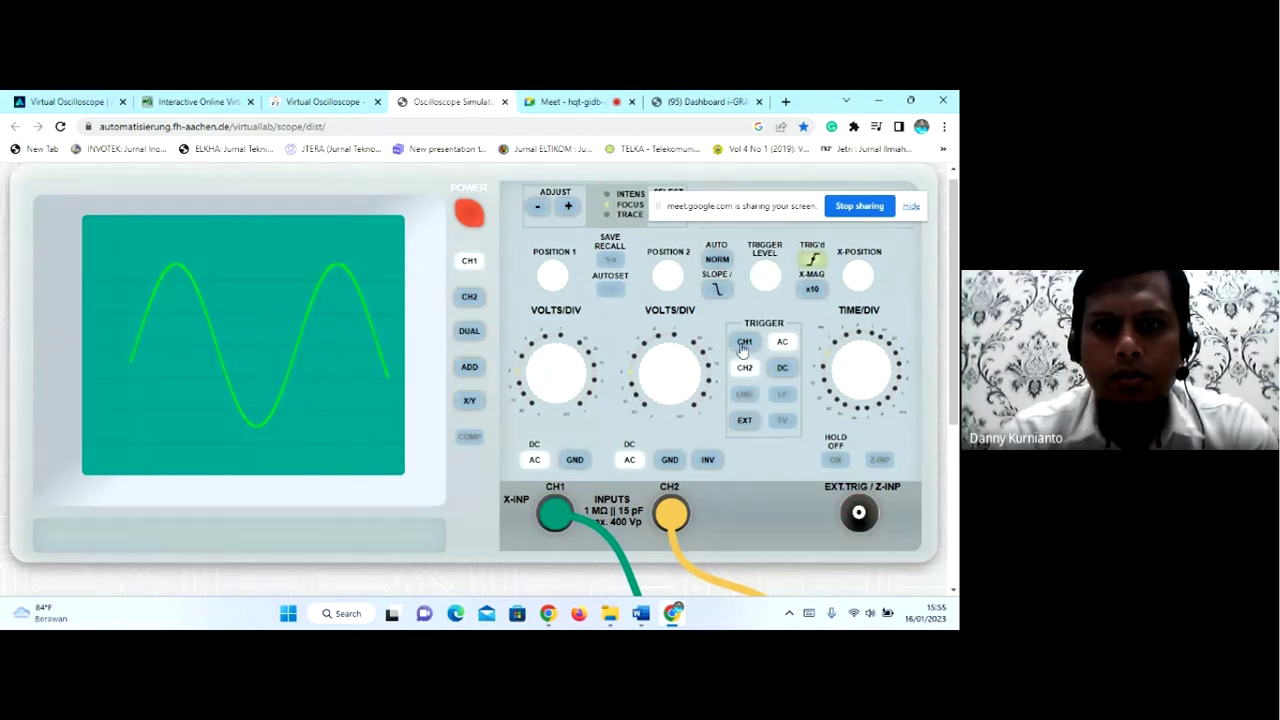
# - View CH2 and CH1 individually with the EXT trigger source, and compare CH1 and CH2 triggering on the CH1 display
pyautogui.click(743, 422)
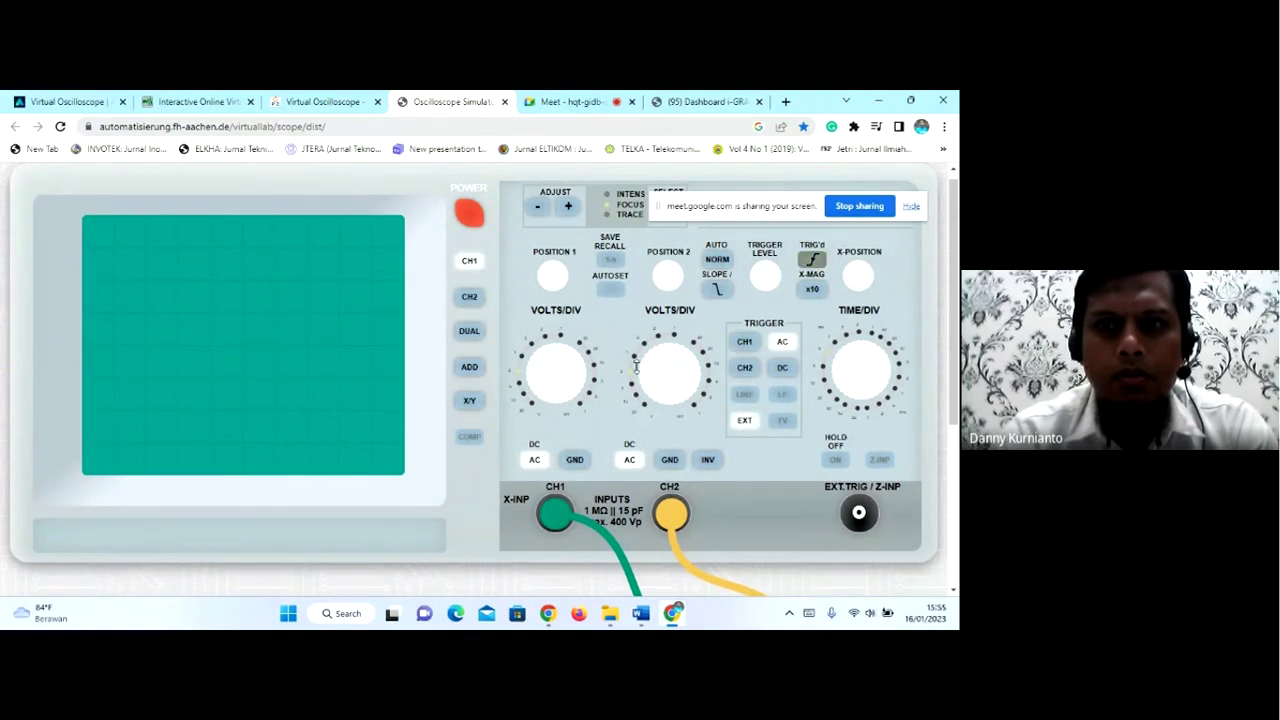
pyautogui.click(468, 298)
pyautogui.click(470, 264)
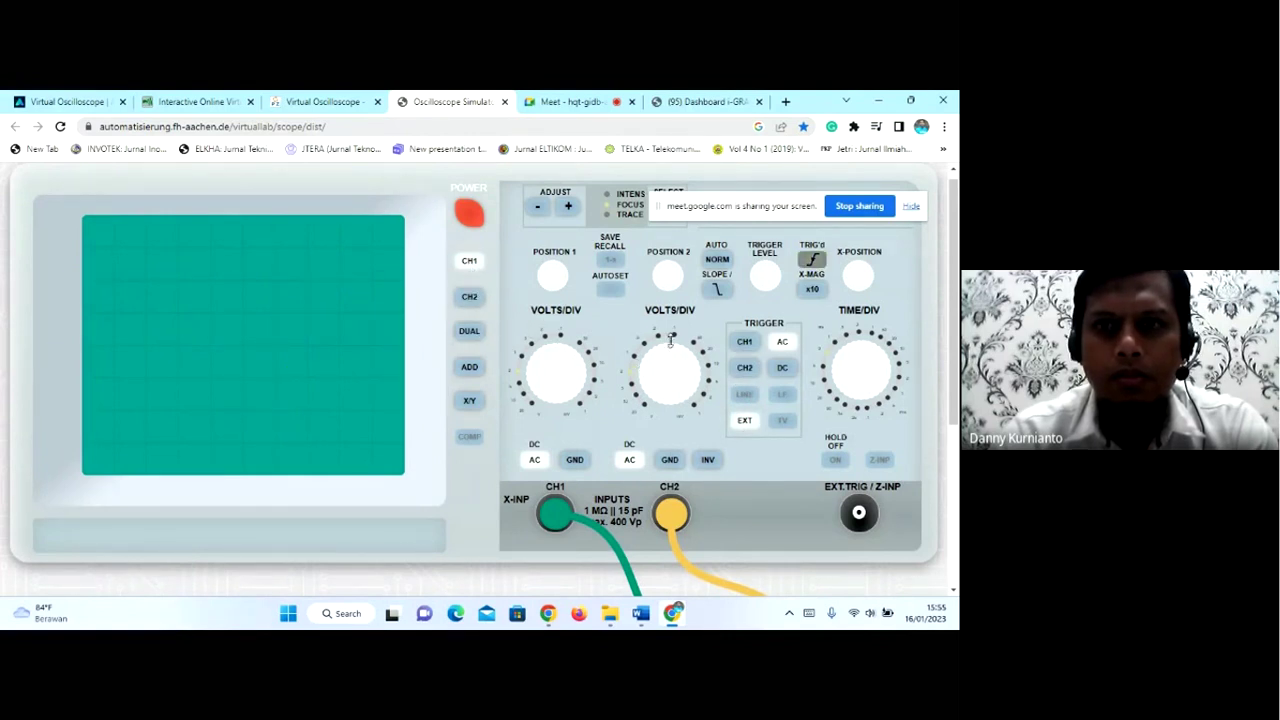
pyautogui.click(744, 344)
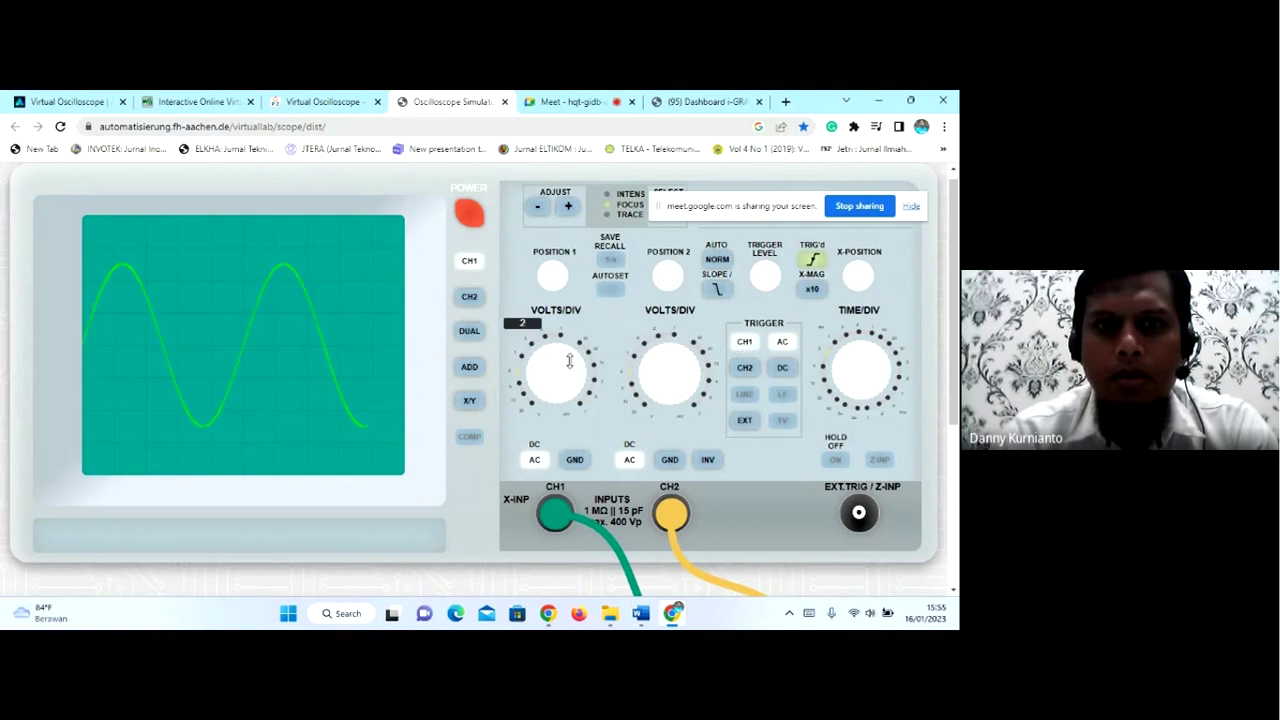
pyautogui.click(745, 370)
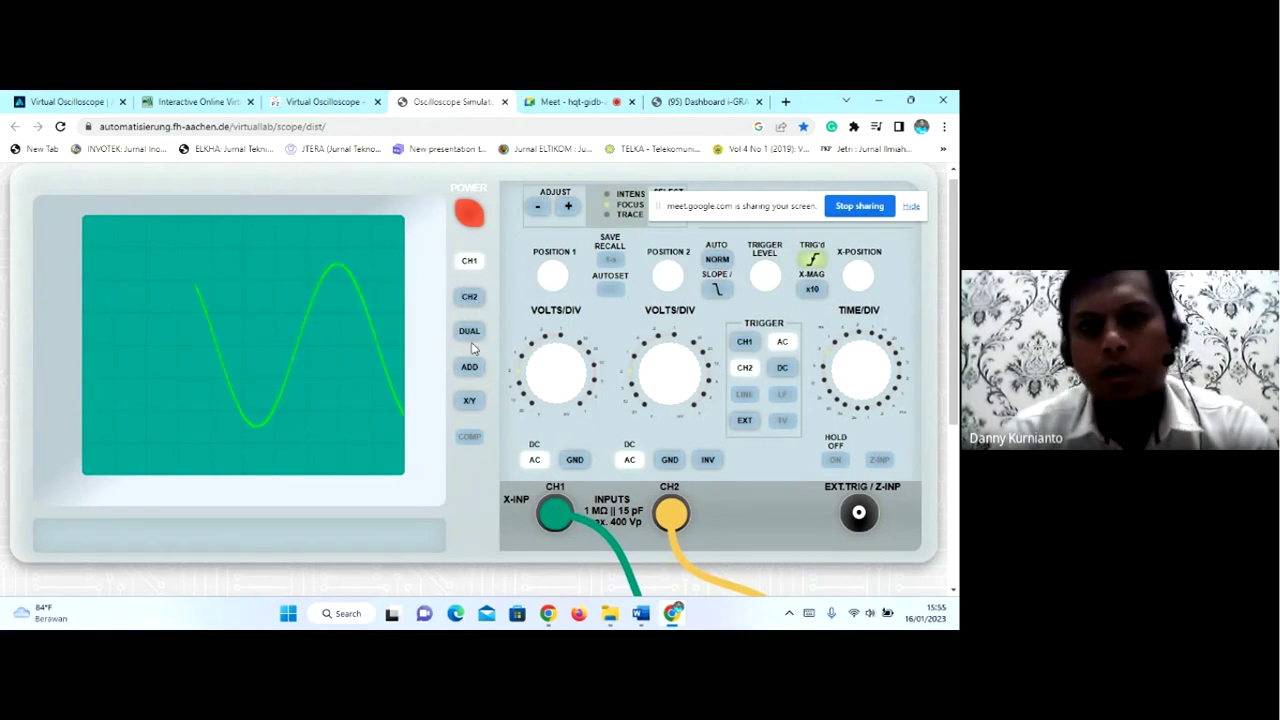
# - Demonstrate the X/Y and ADD display modes and return the oscilloscope to DUAL display
pyautogui.click(469, 401)
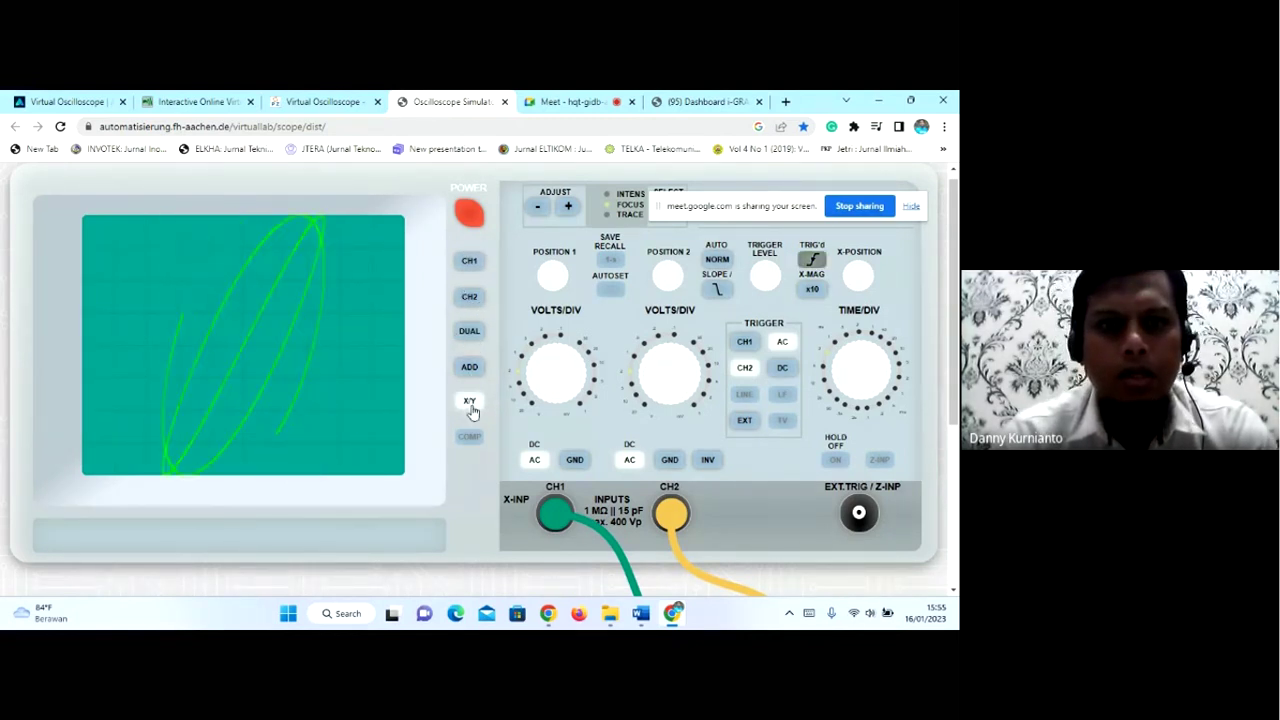
pyautogui.click(470, 370)
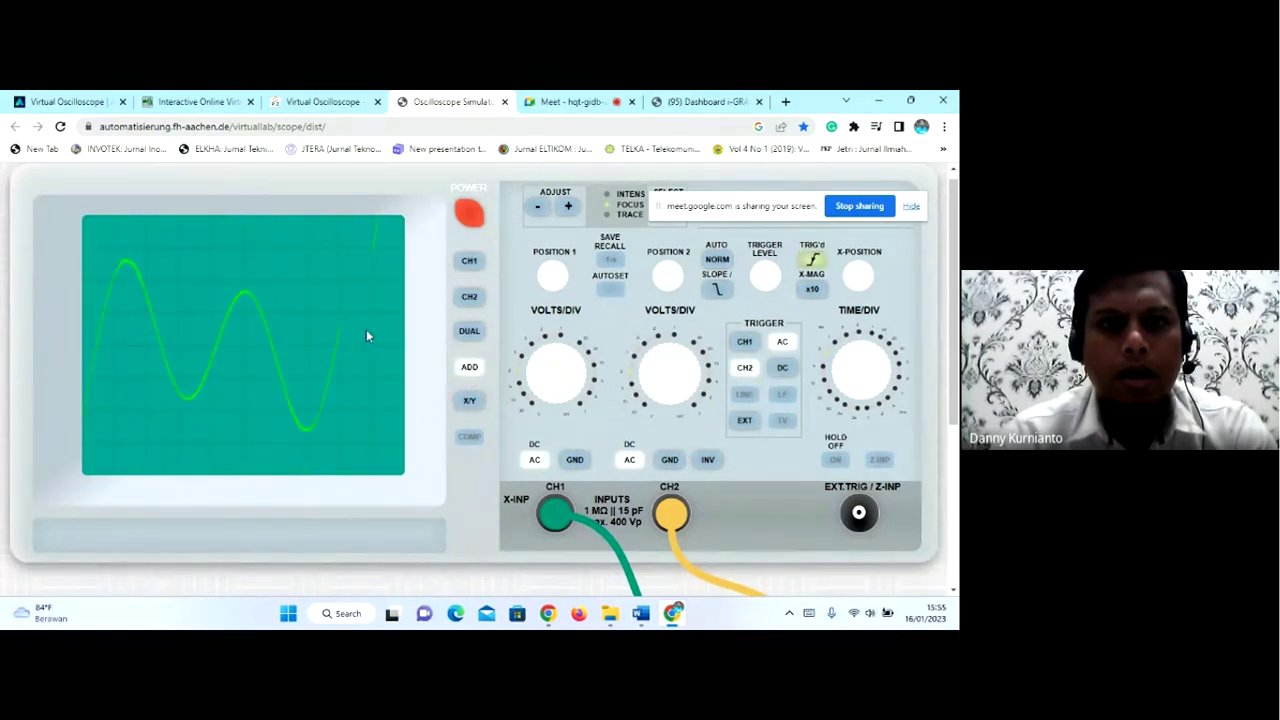
pyautogui.click(470, 334)
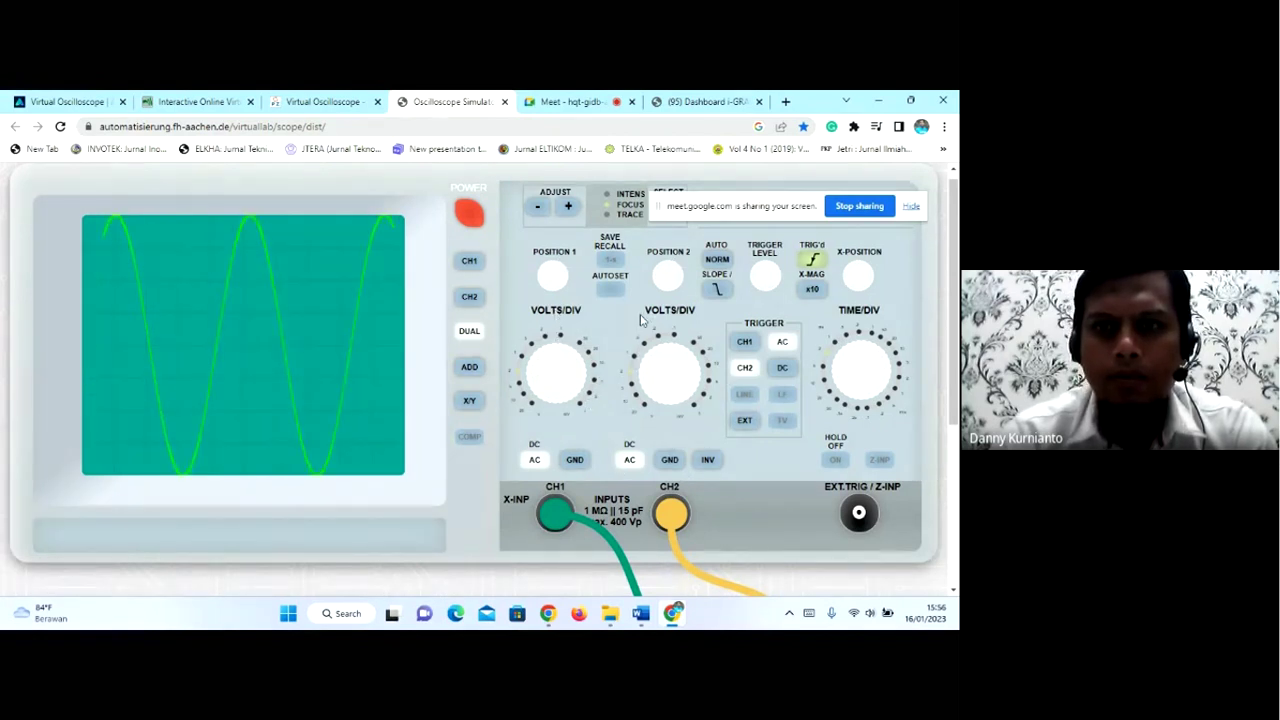
# - Check both channels' VOLTS/DIV settings, show CH1 alone on the display and select CH1 as the trigger source
pyautogui.moveTo(865, 370)
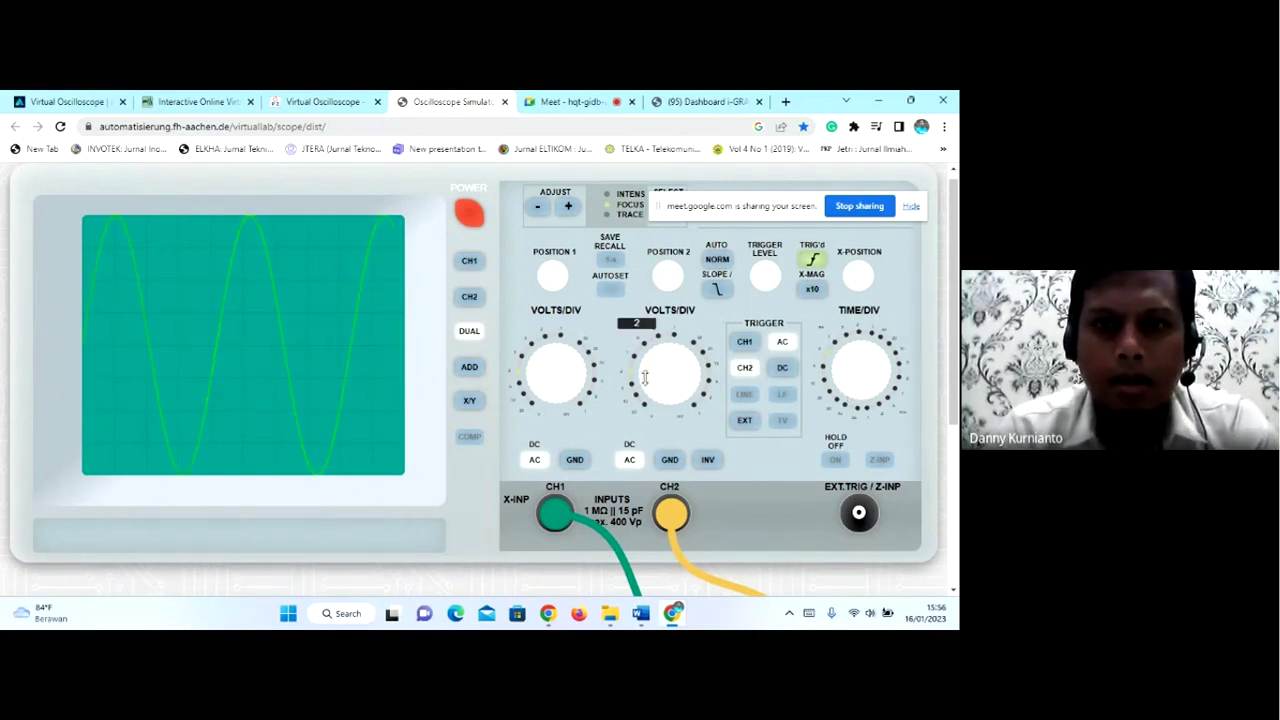
pyautogui.moveTo(560, 390)
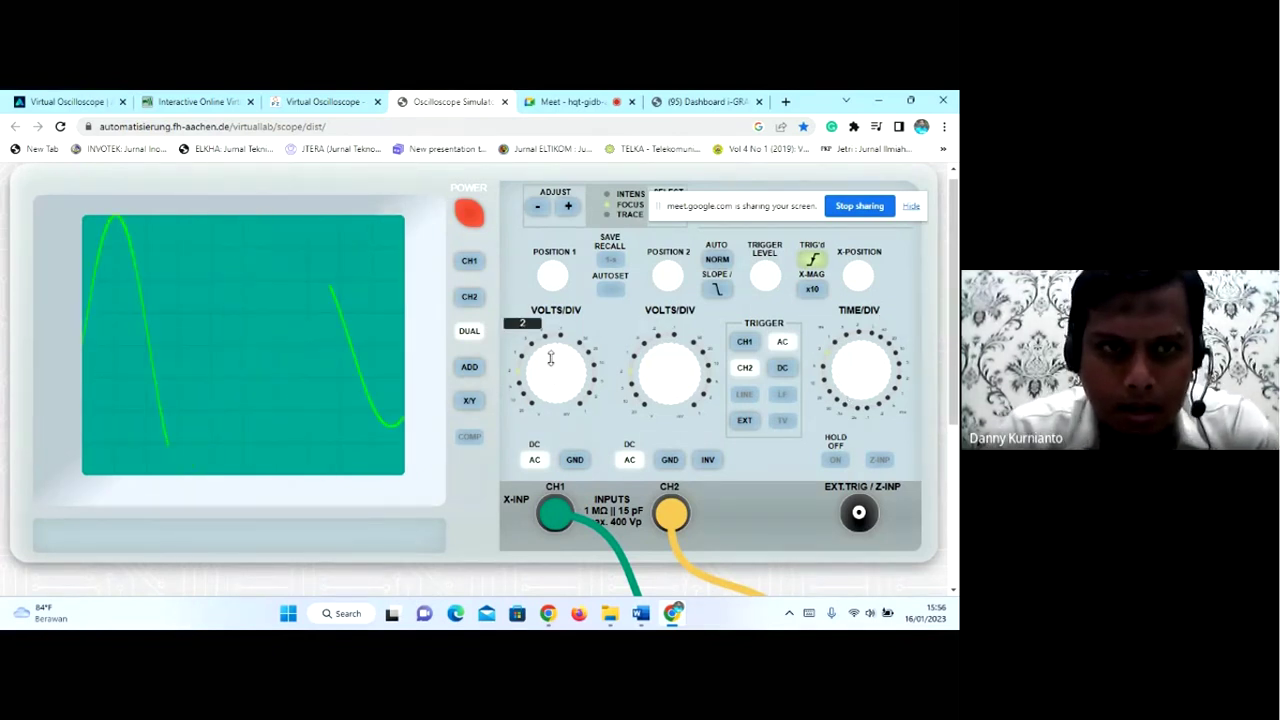
pyautogui.click(469, 260)
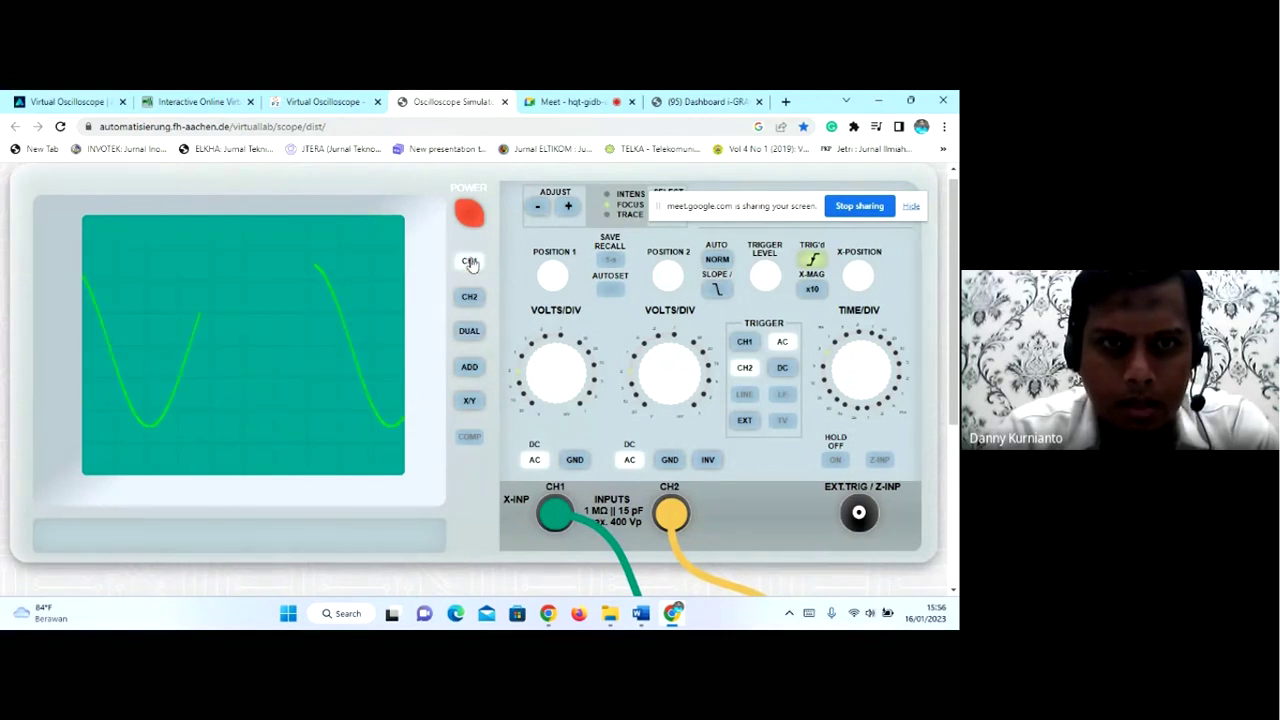
pyautogui.click(750, 343)
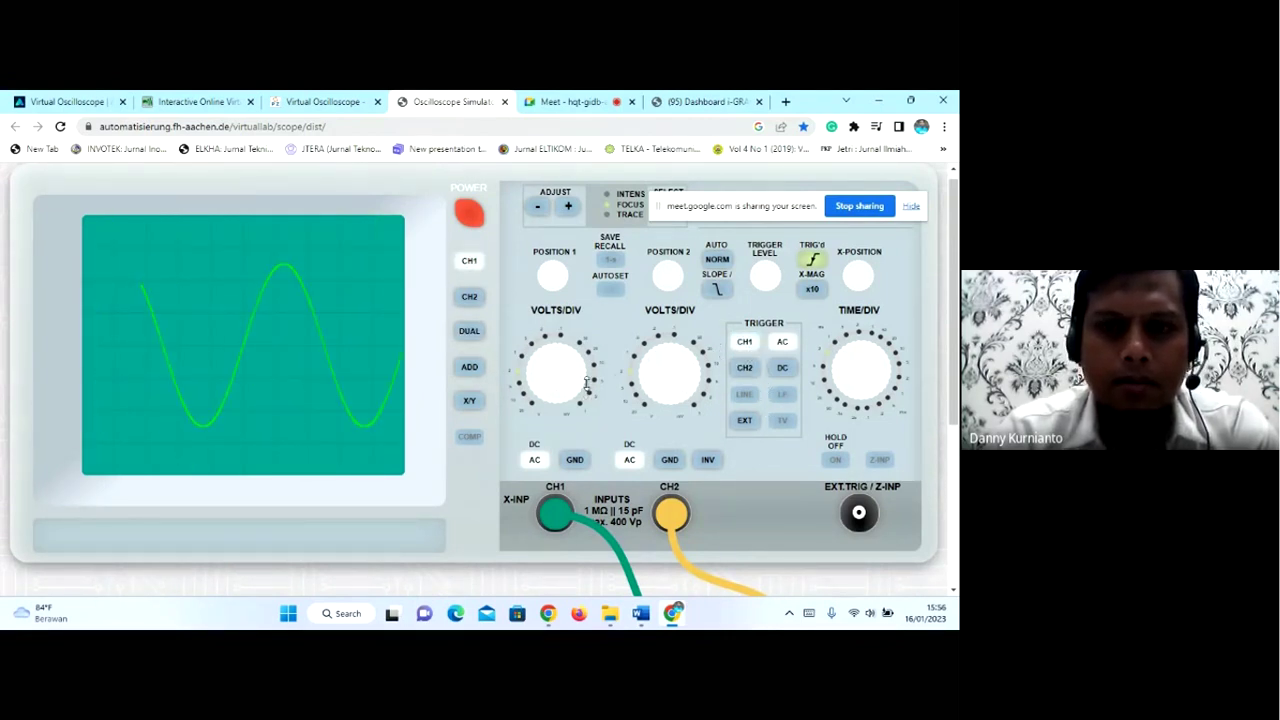
pyautogui.moveTo(541, 350)
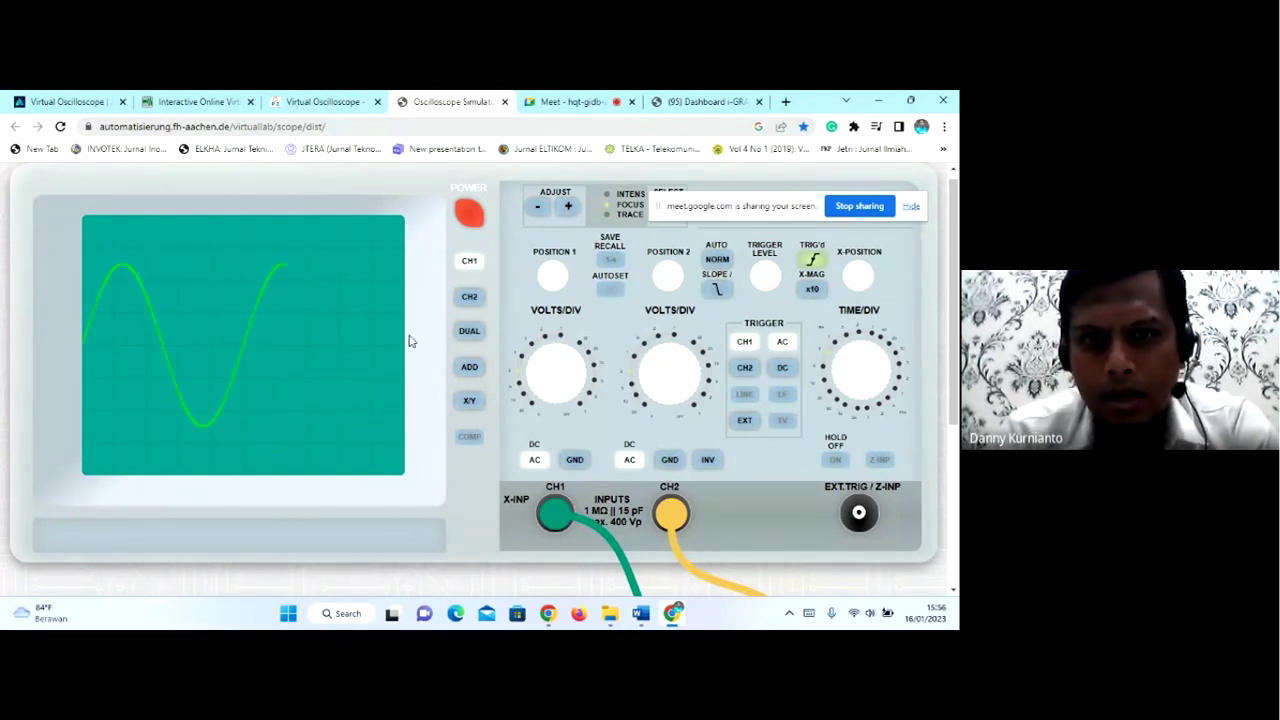
# - Select the function generator's CH1 output, set its offset to 0 V and check the trace on the oscilloscope
pyautogui.scroll(-1, 495, 458)
pyautogui.scroll(-3, 494, 458)
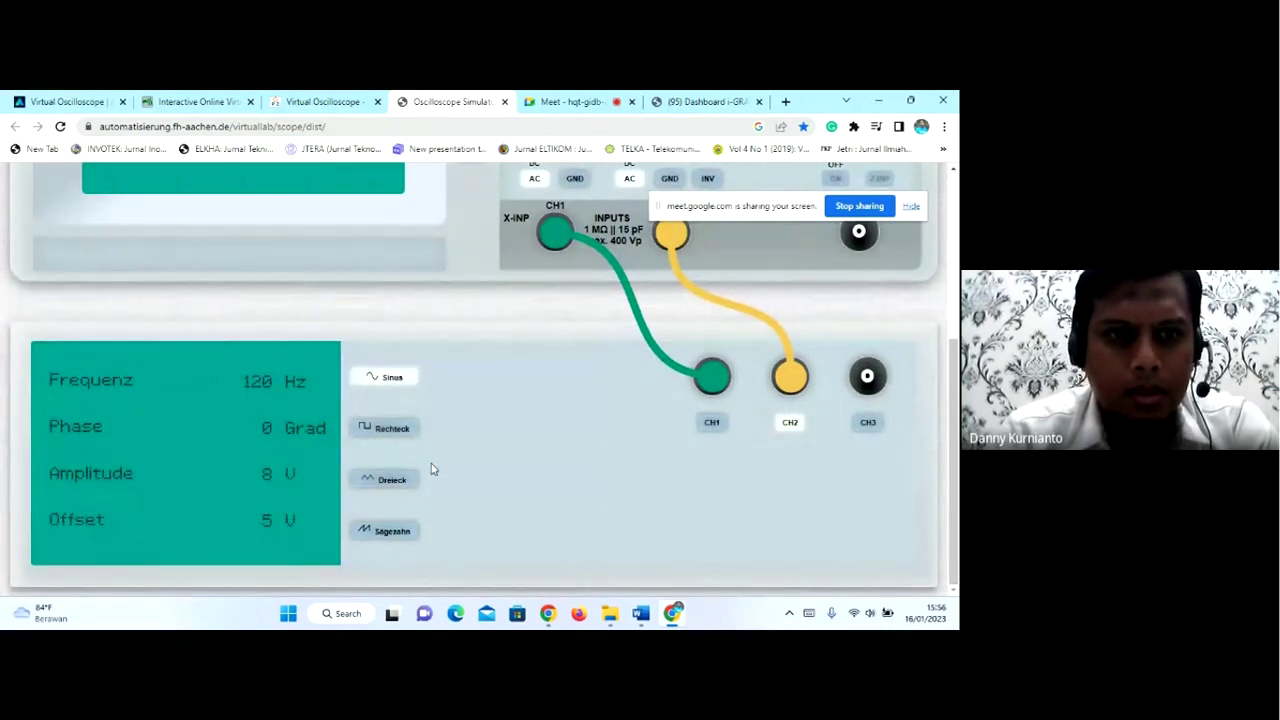
pyautogui.scroll(3, 461, 459)
pyautogui.scroll(-3, 461, 460)
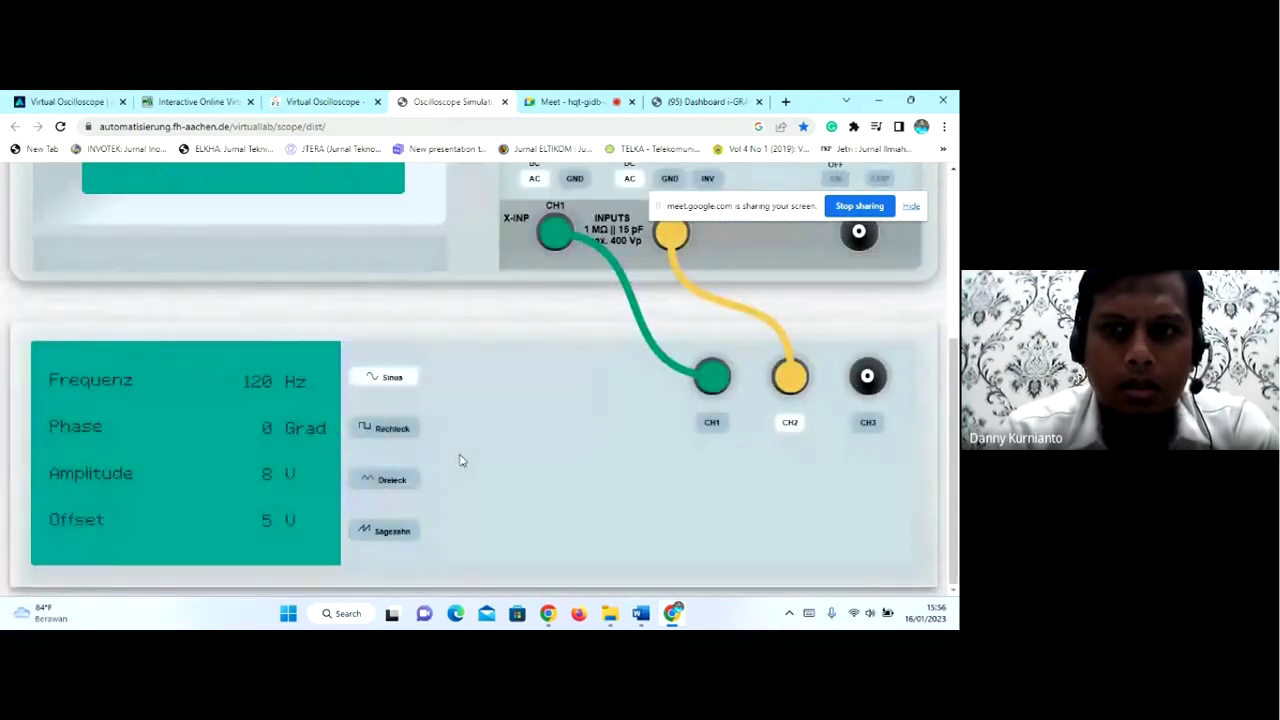
pyautogui.scroll(4, 476, 443)
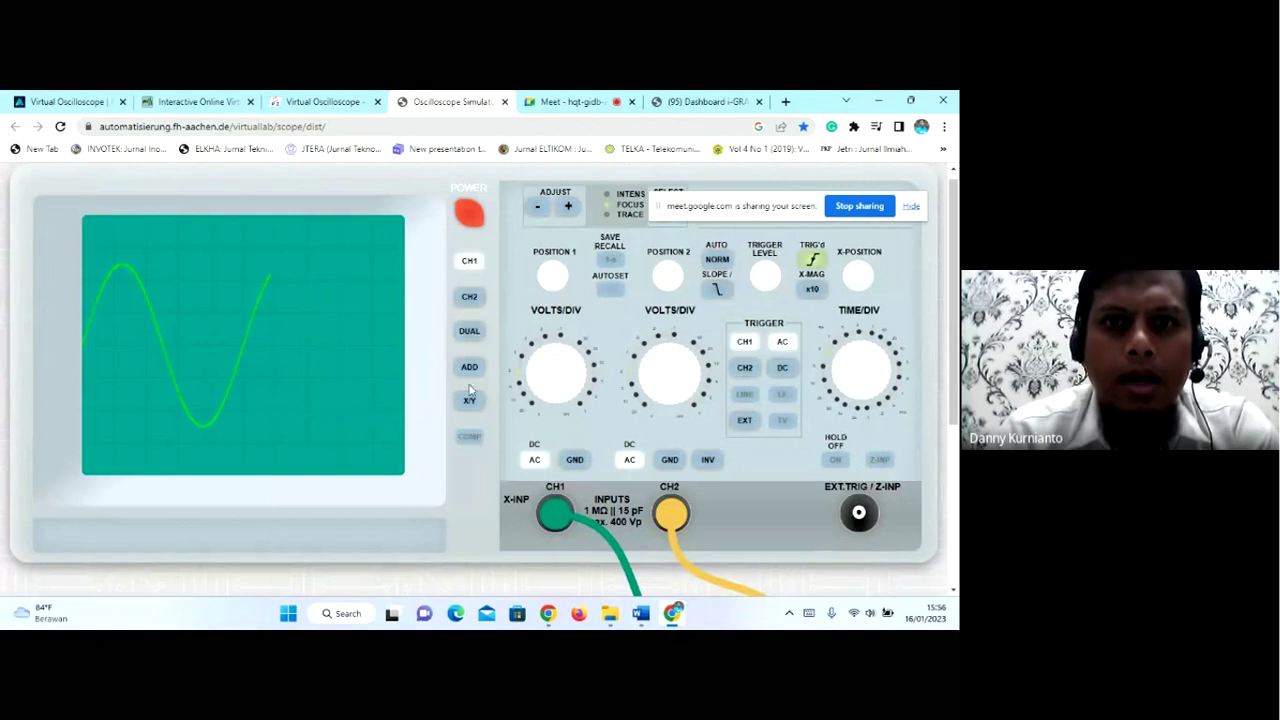
pyautogui.scroll(-4, 469, 390)
pyautogui.click(711, 424)
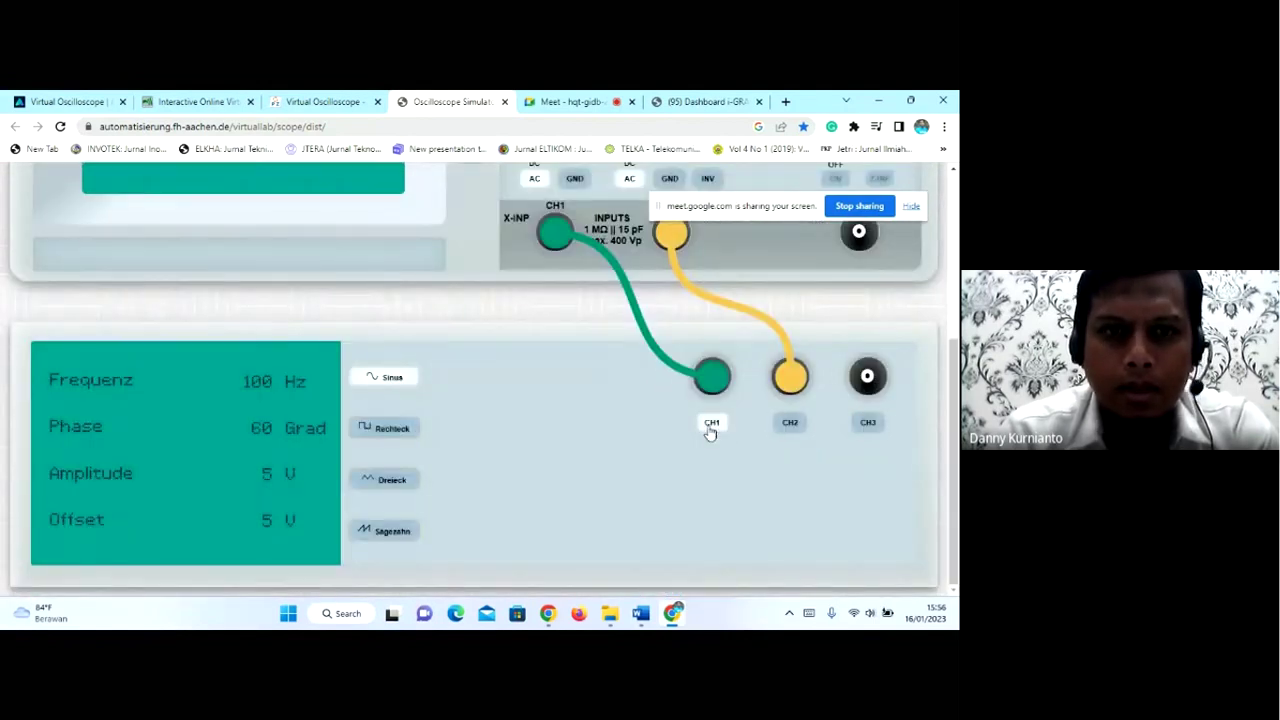
pyautogui.doubleClick(267, 520)
pyautogui.write('0')
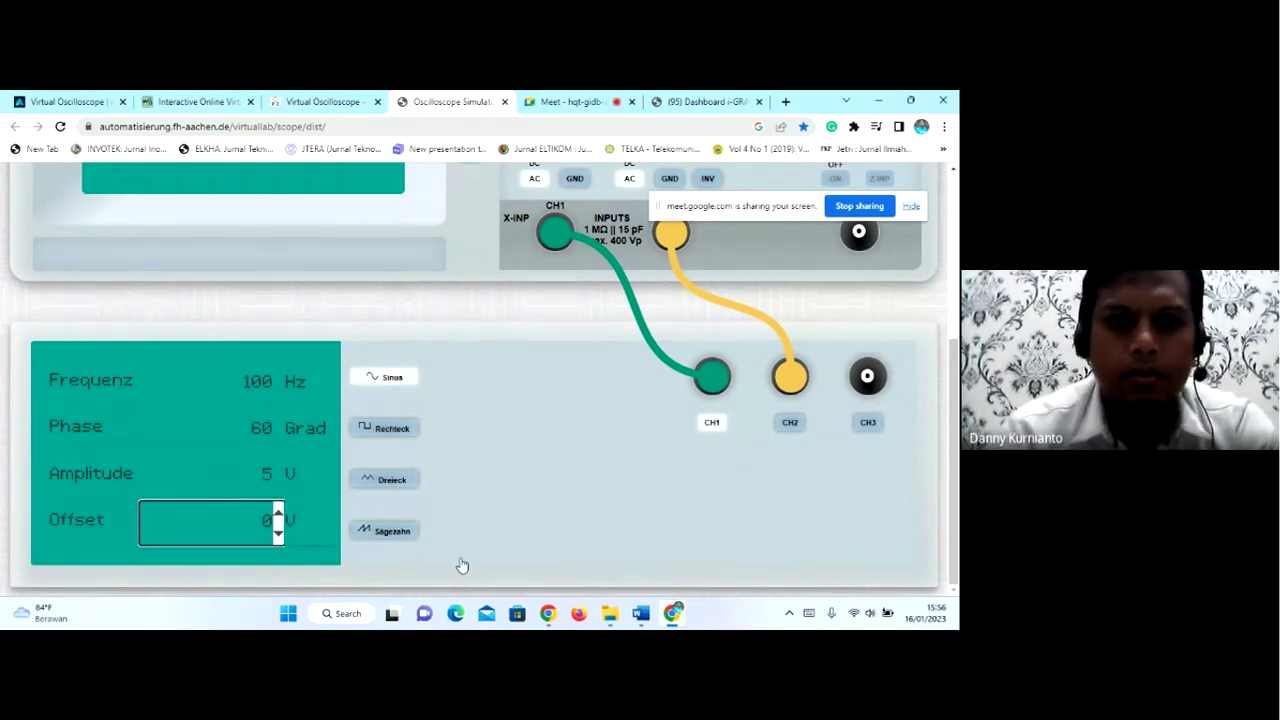
pyautogui.press('Return')
pyautogui.scroll(3, 280, 460)
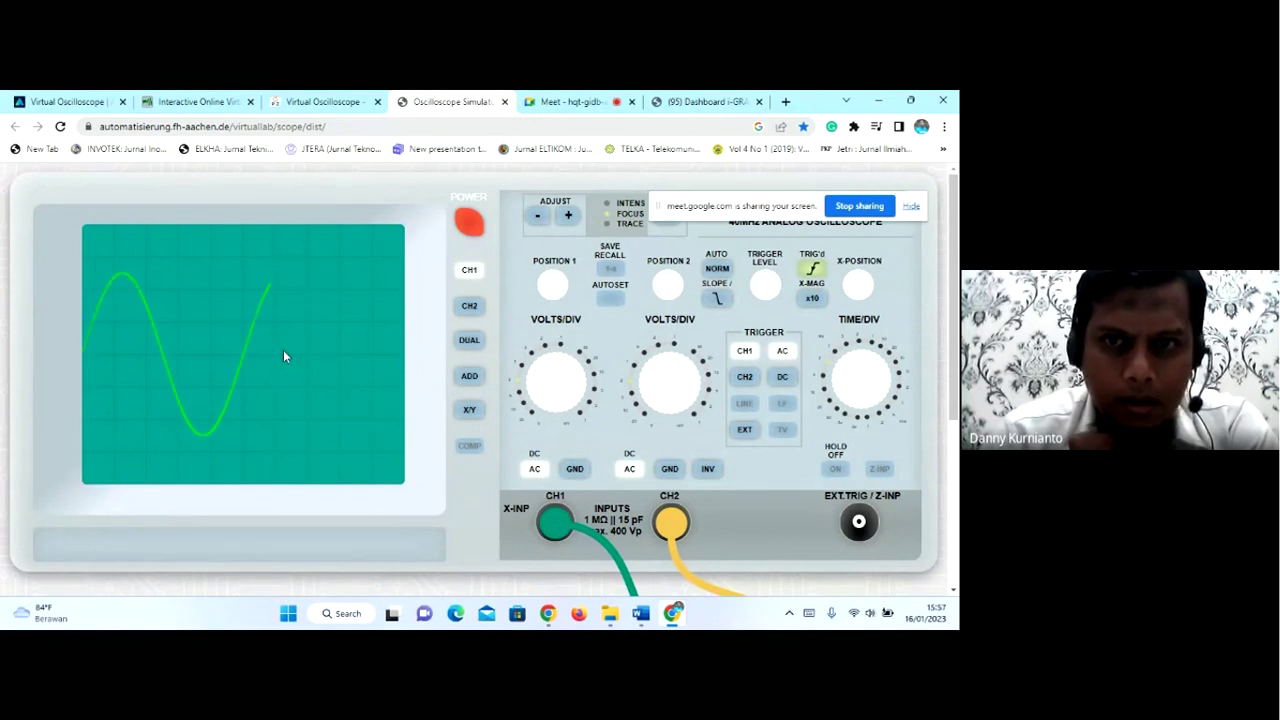
# - Compare the CH1 waveform on the oscilloscope display with the generator's frequency, phase, amplitude and offset settings
pyautogui.scroll(-5, 434, 371)
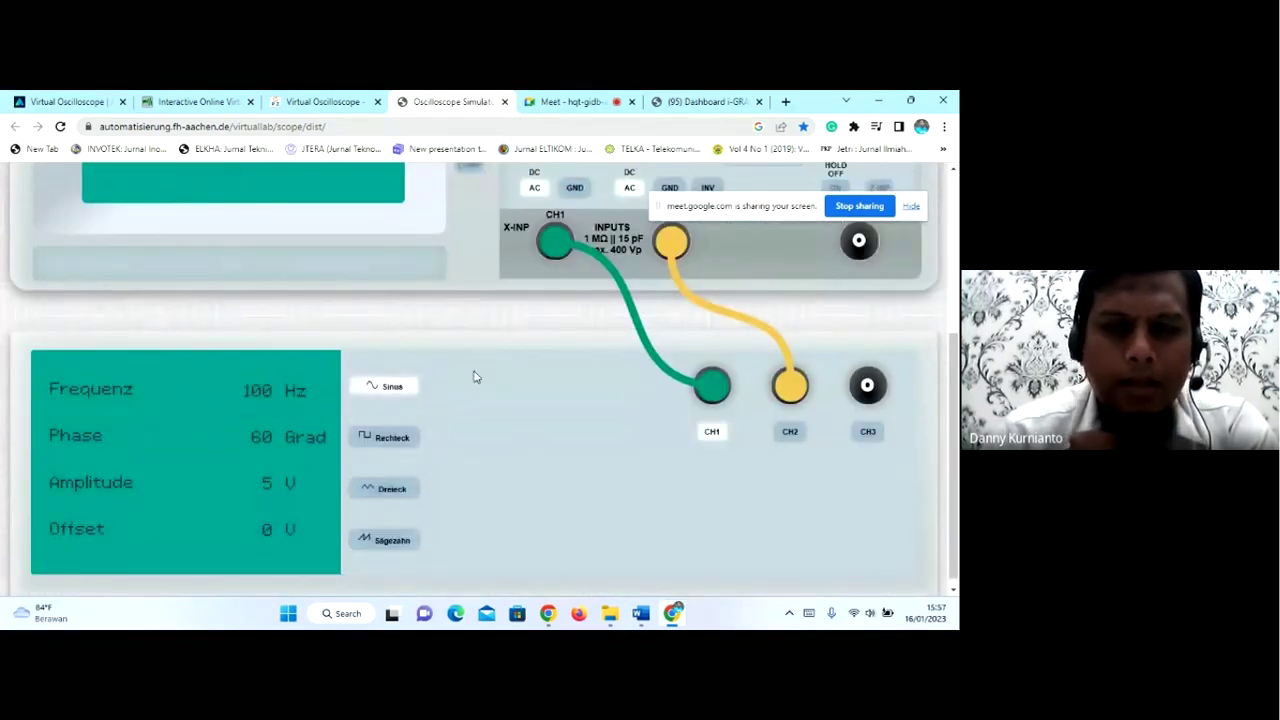
pyautogui.scroll(3, 475, 377)
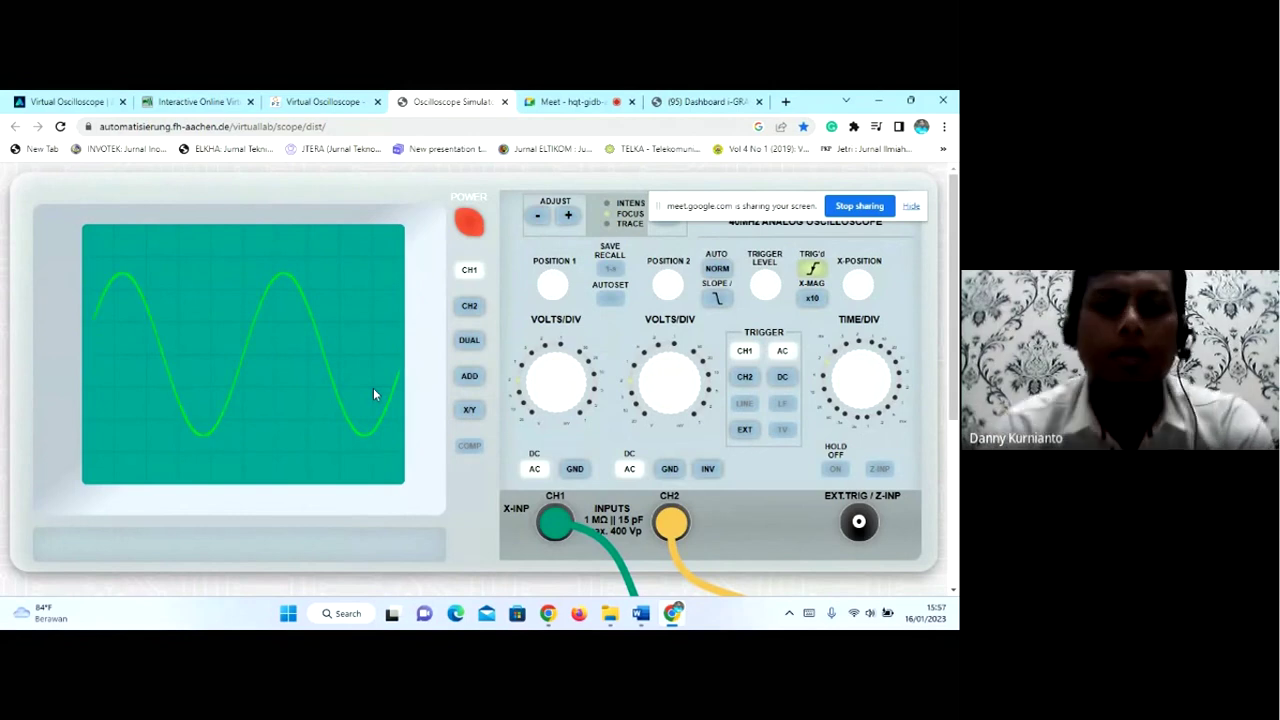
pyautogui.scroll(-3, 320, 470)
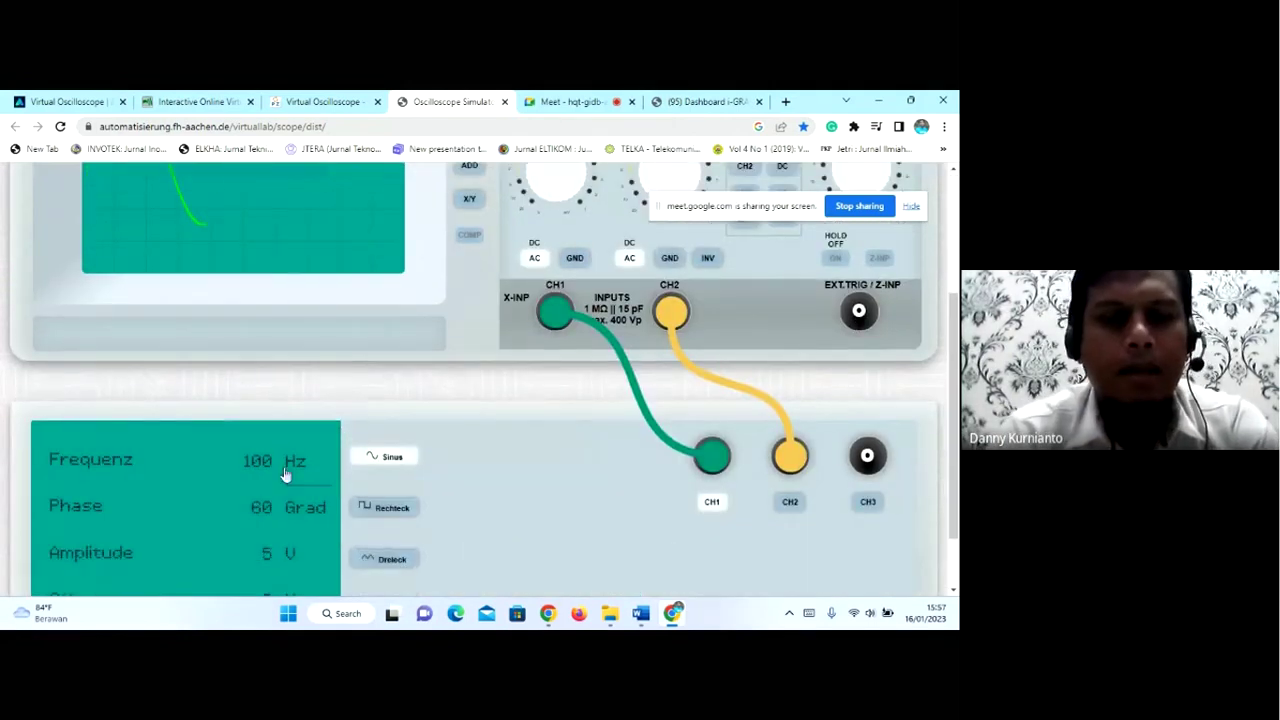
pyautogui.scroll(3, 285, 474)
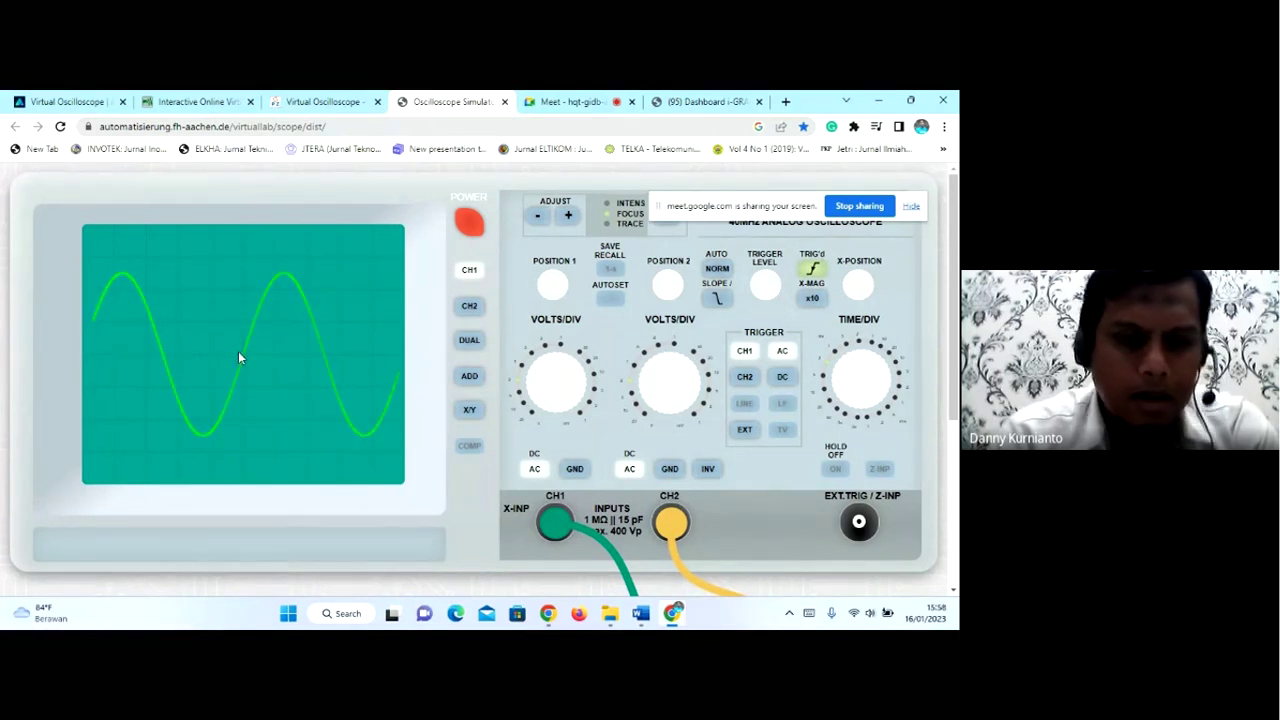
pyautogui.moveTo(857, 376)
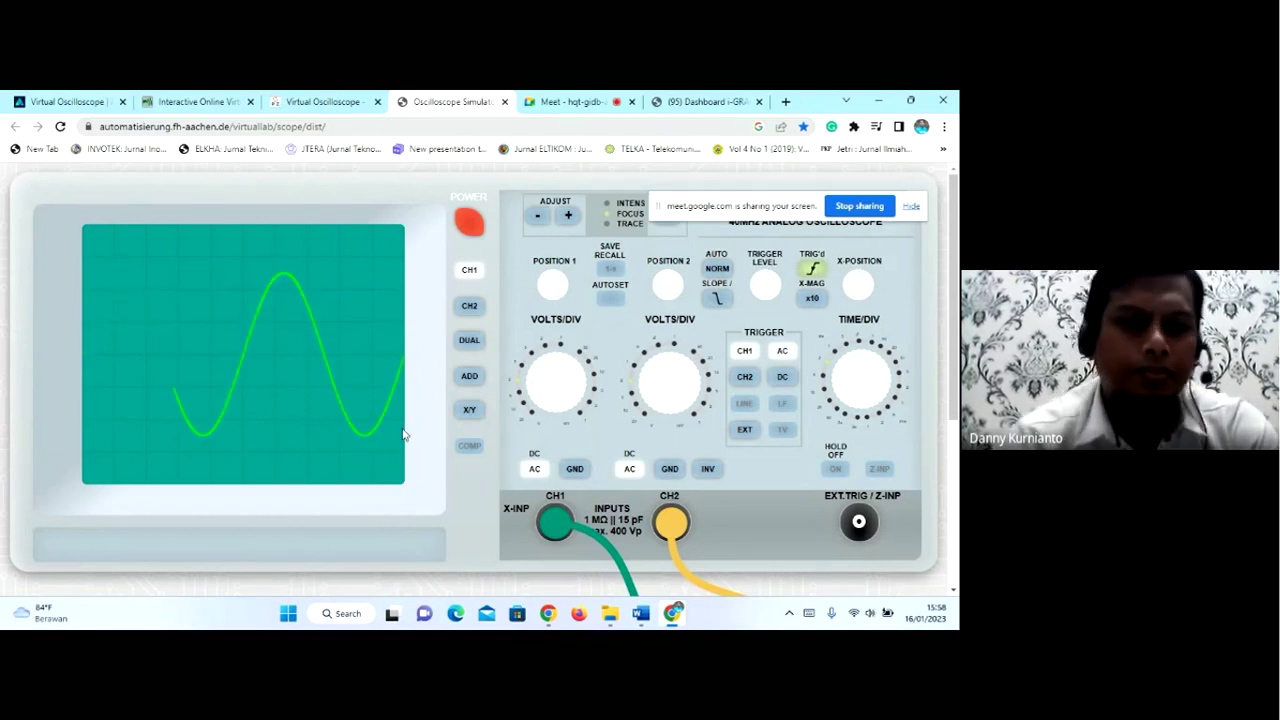
pyautogui.scroll(-1, 208, 403)
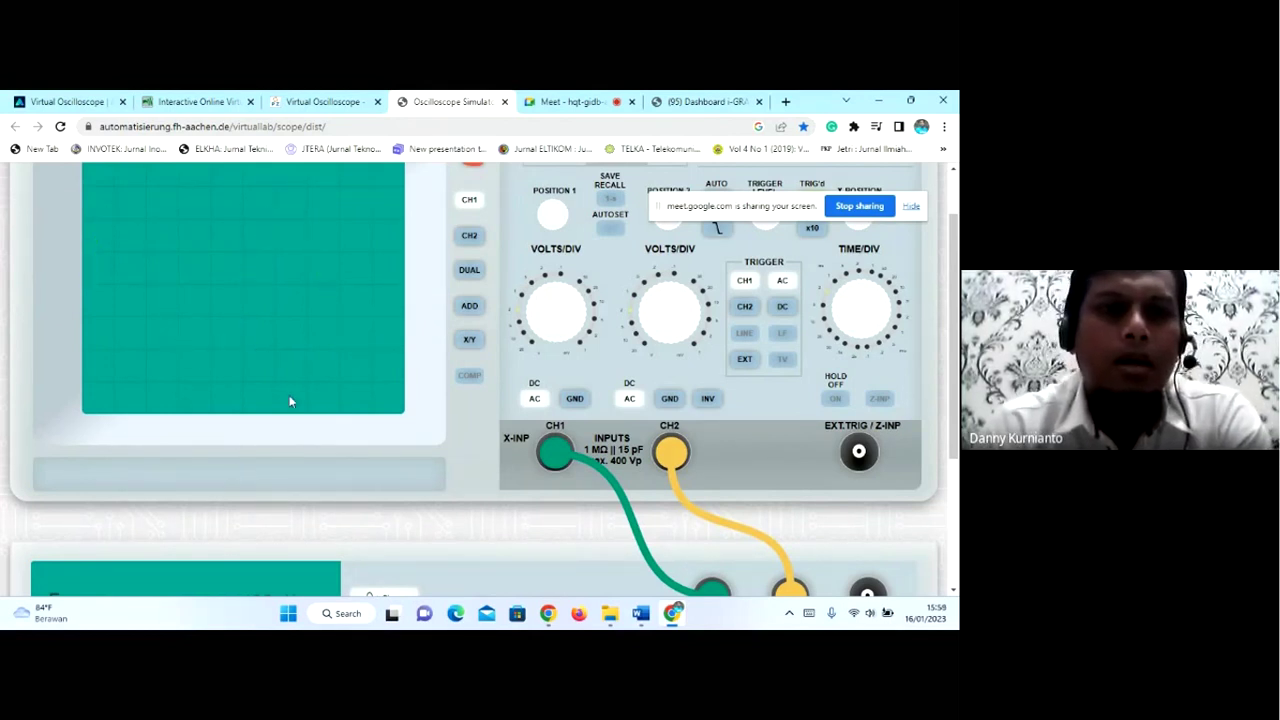
pyautogui.scroll(1, 289, 395)
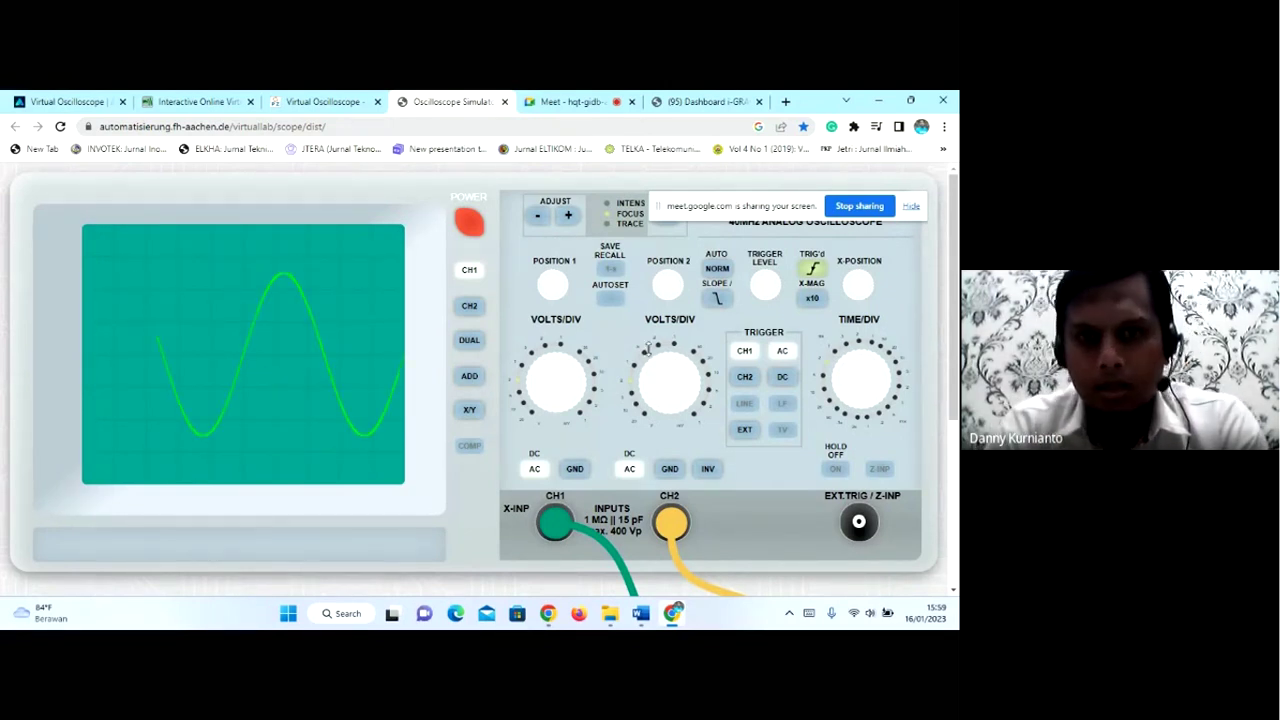
# - Demonstrate the time base on the CH1 waveform by setting TIME/DIV to 1 and finally to 10
pyautogui.moveTo(663, 370)
pyautogui.moveTo(860, 372)
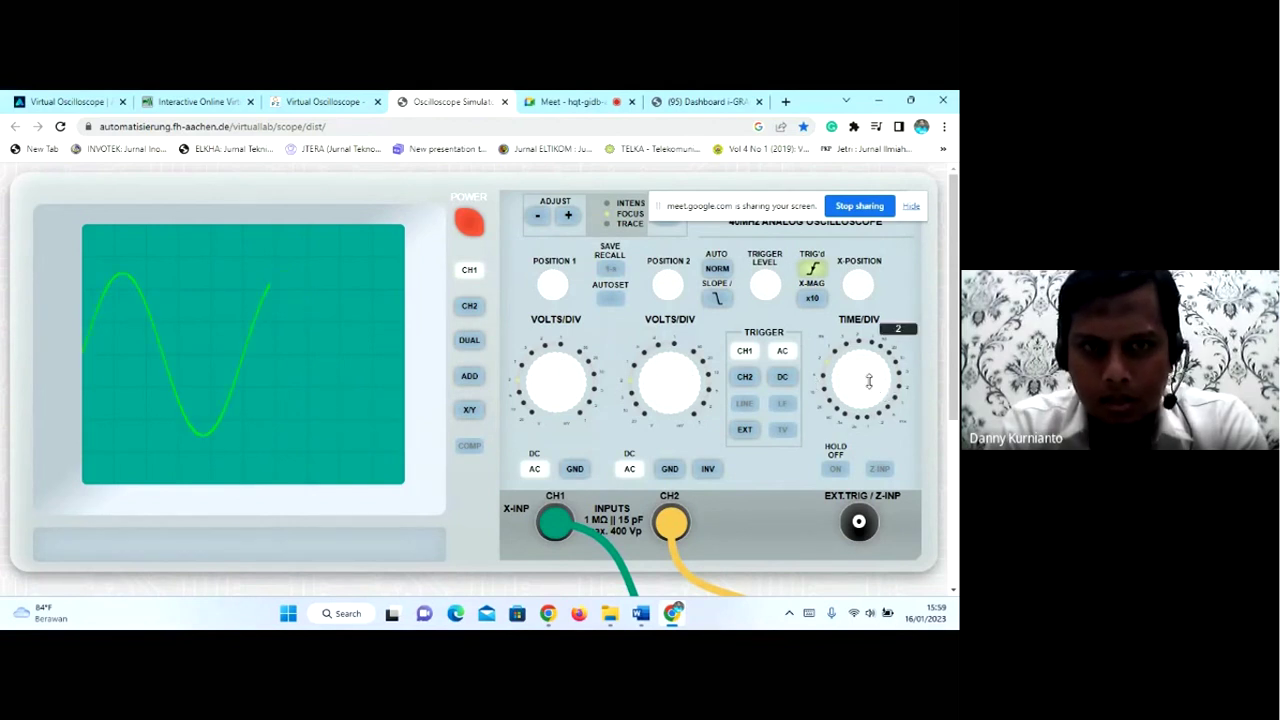
pyautogui.scroll(-1, 862, 370)
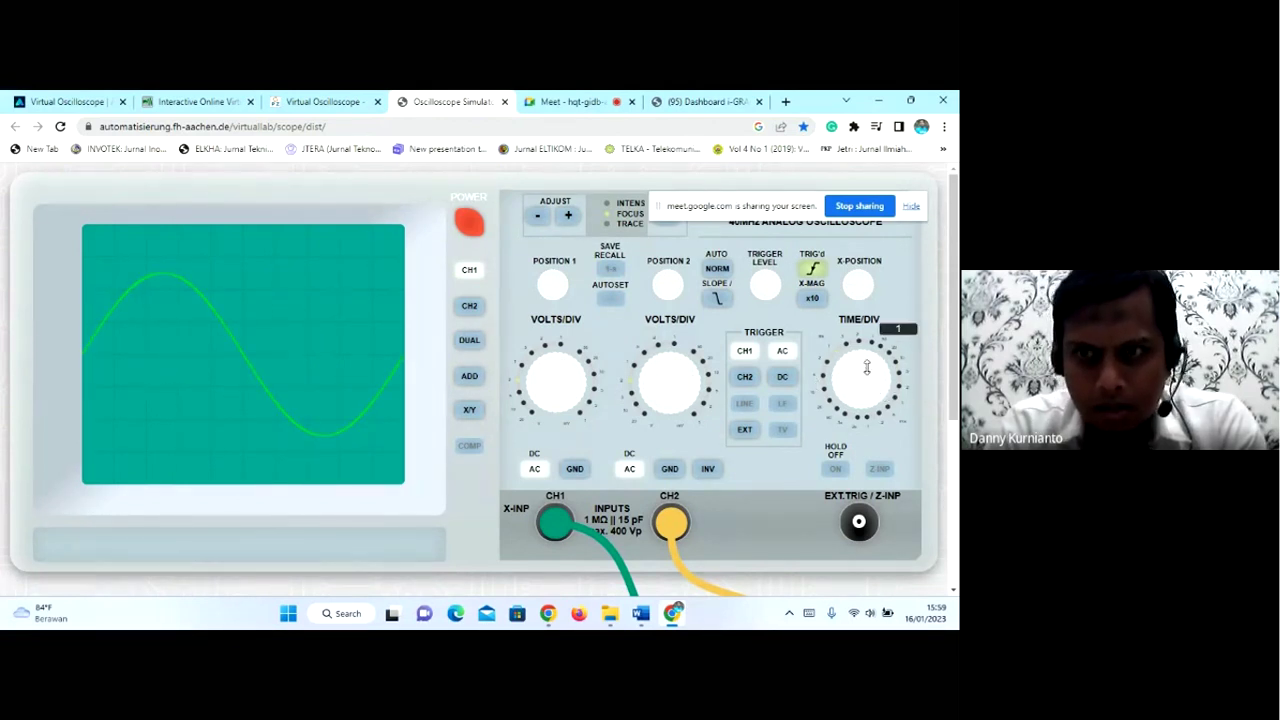
pyautogui.scroll(3, 867, 368)
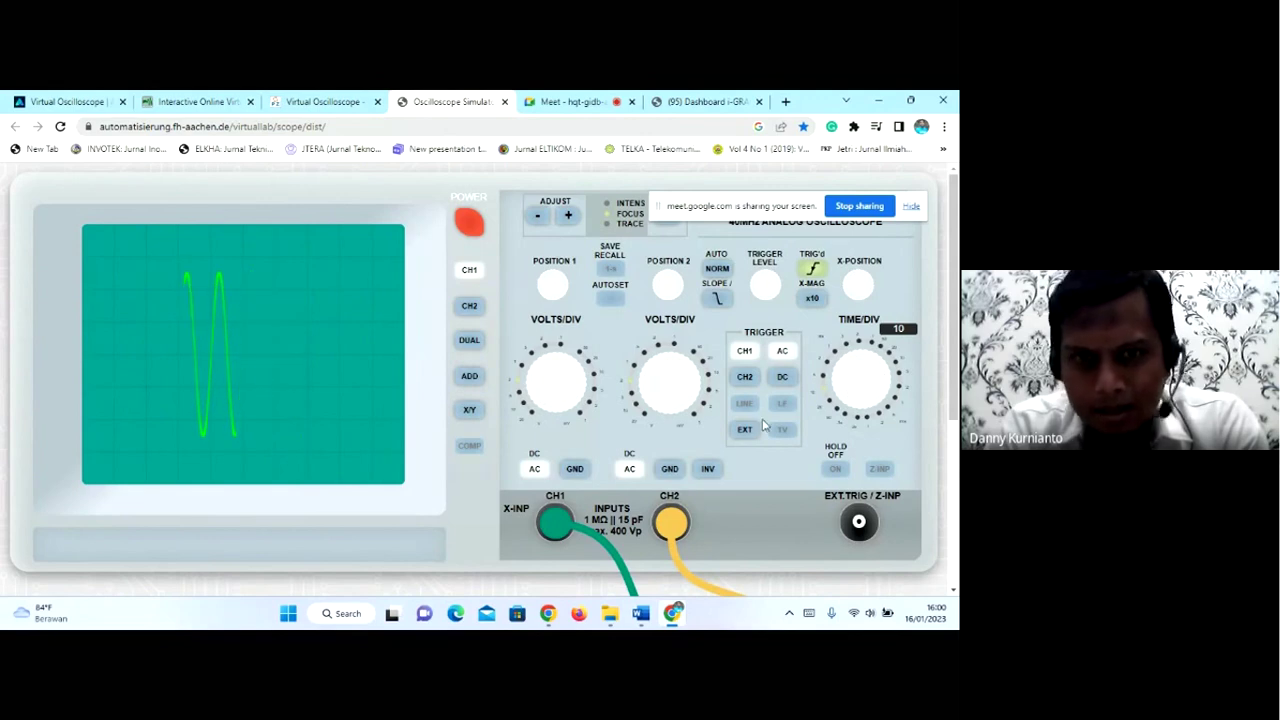
# - Set the frequency of the generator's CH1 sine signal to 10 Hz
pyautogui.scroll(-3, 317, 494)
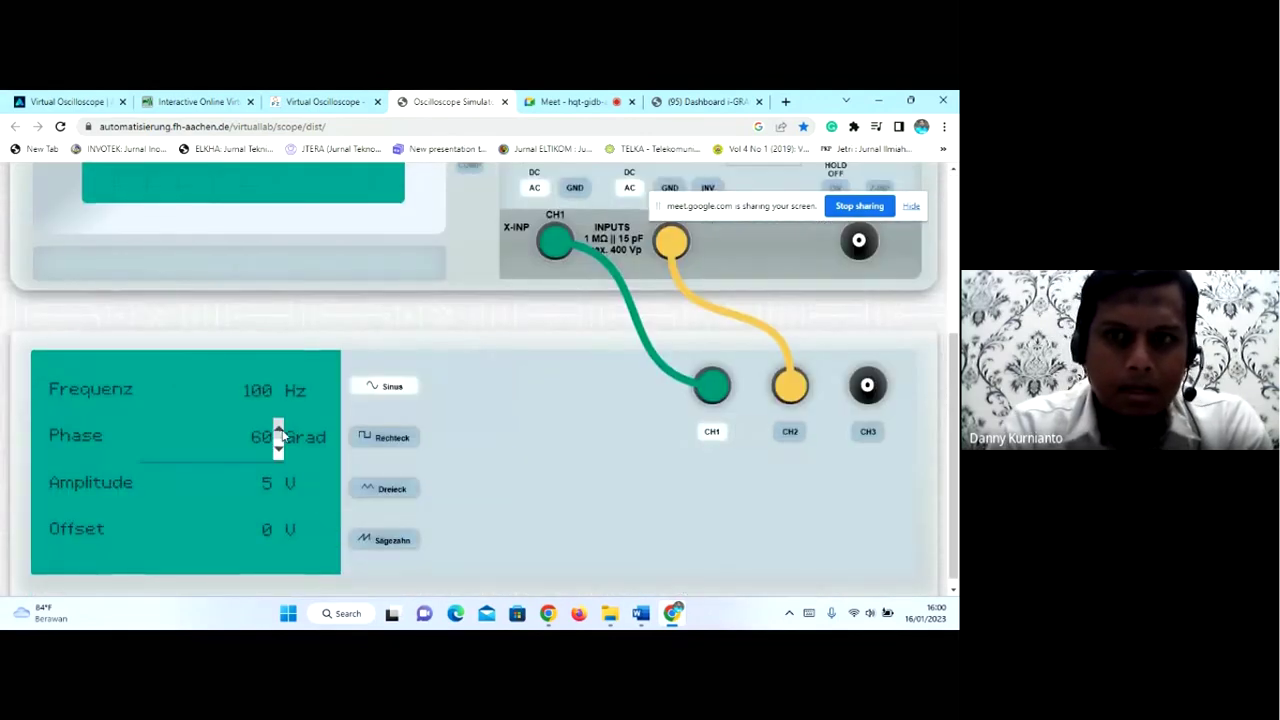
pyautogui.scroll(1, 282, 435)
pyautogui.click(258, 460)
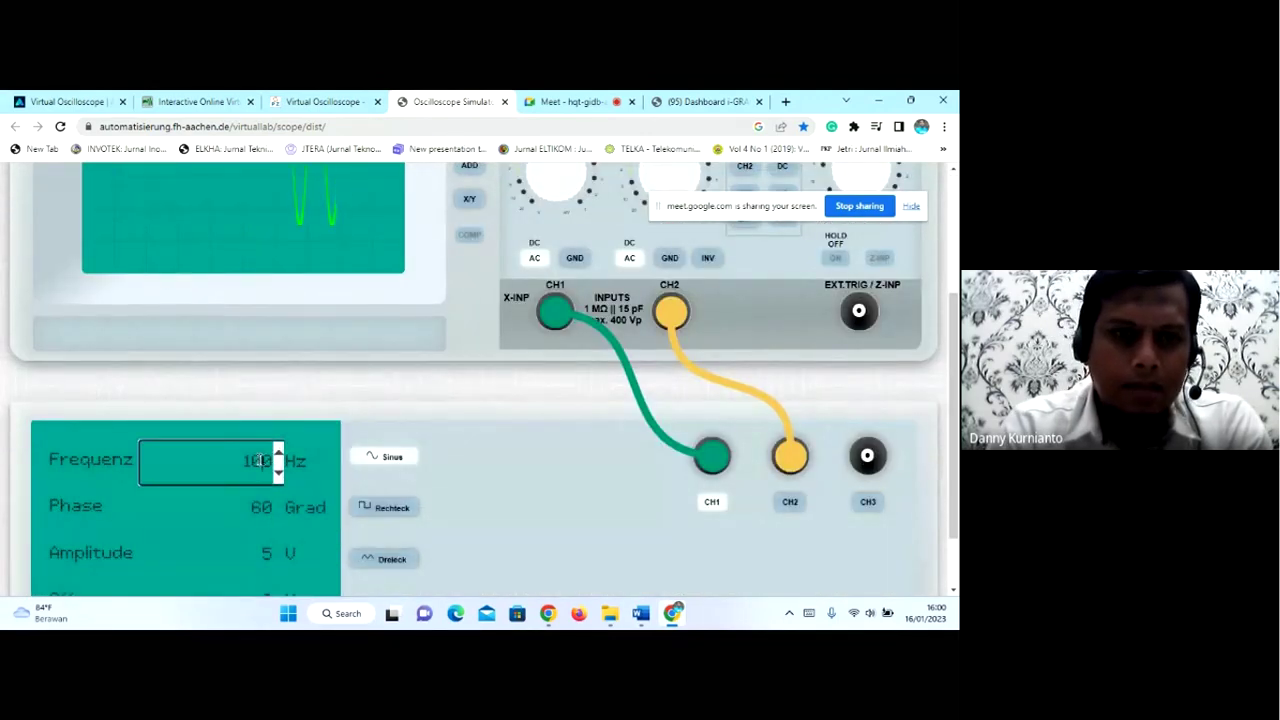
pyautogui.click(529, 441)
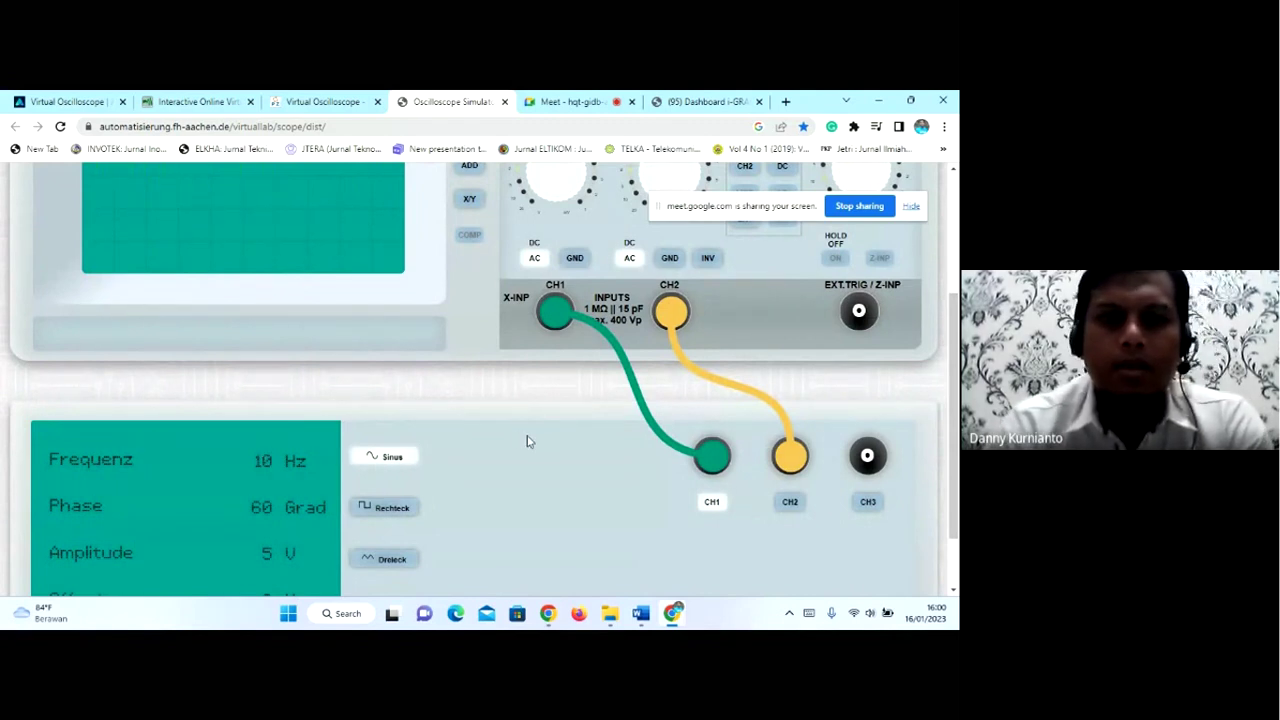
# - Check the 10 Hz trace at a TIME/DIV setting of 5, and raise TIME/DIV to 100
pyautogui.scroll(2, 529, 441)
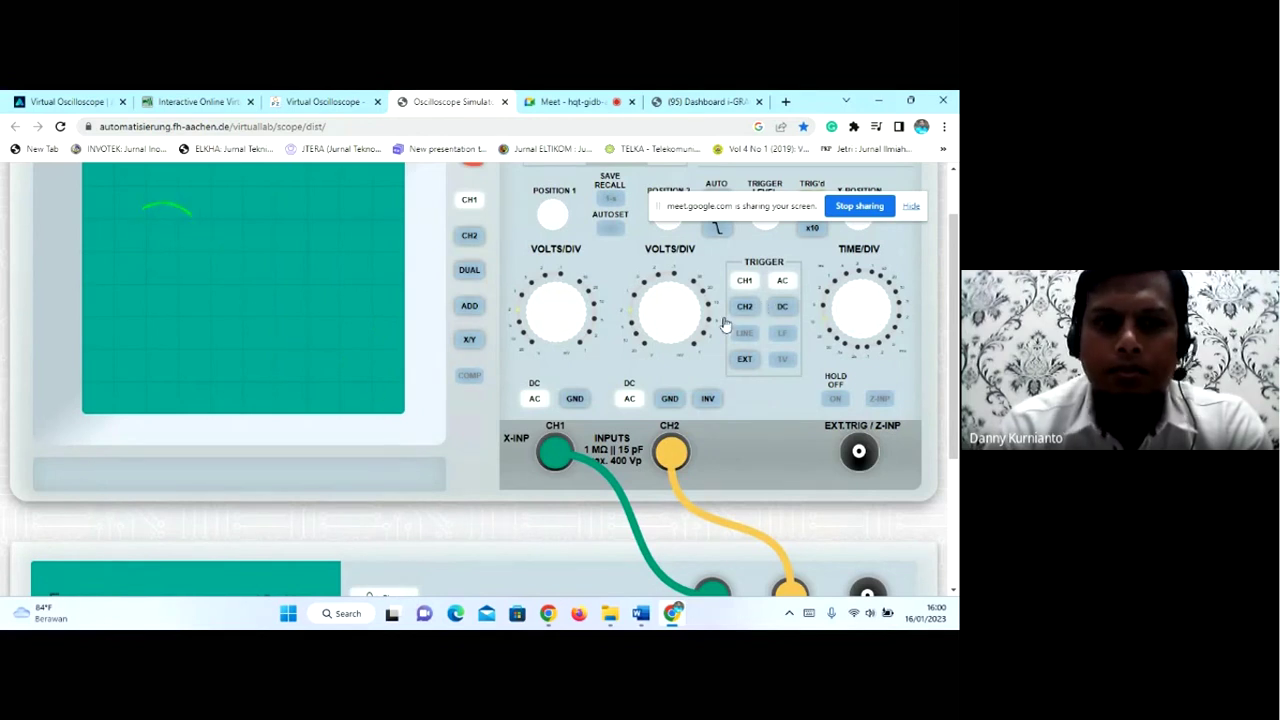
pyautogui.scroll(-2, 532, 519)
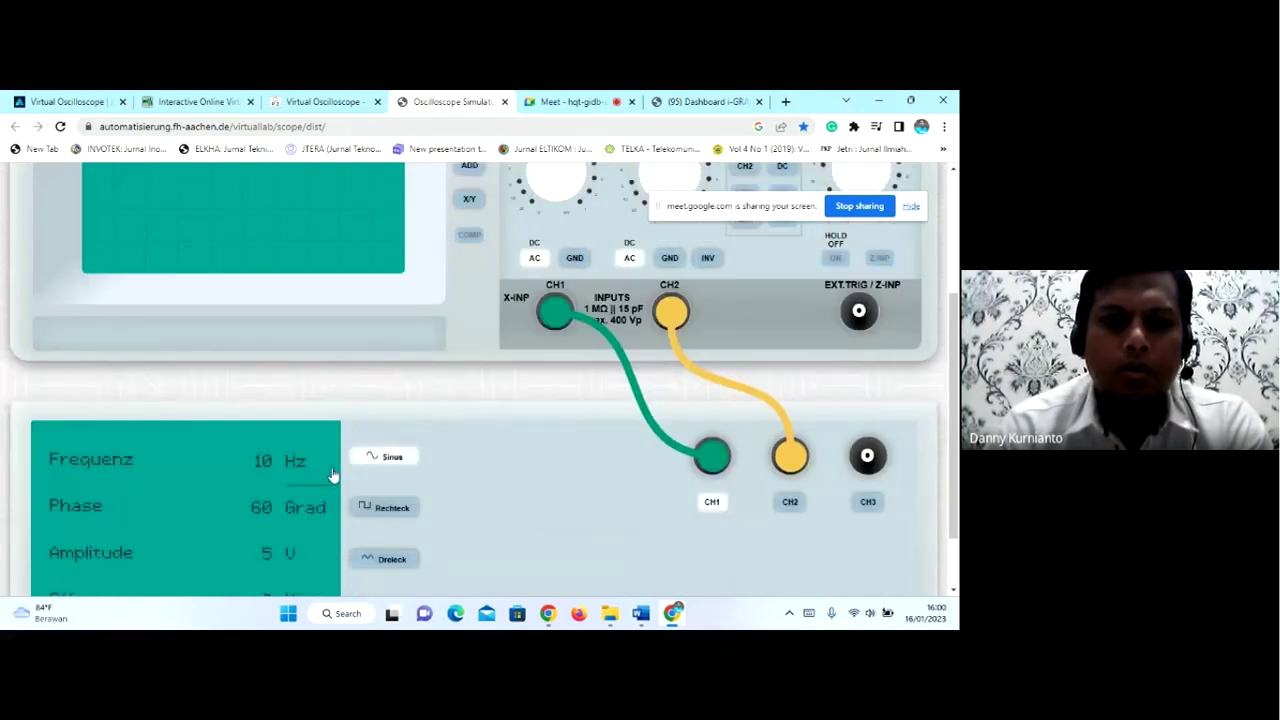
pyautogui.scroll(3, 555, 430)
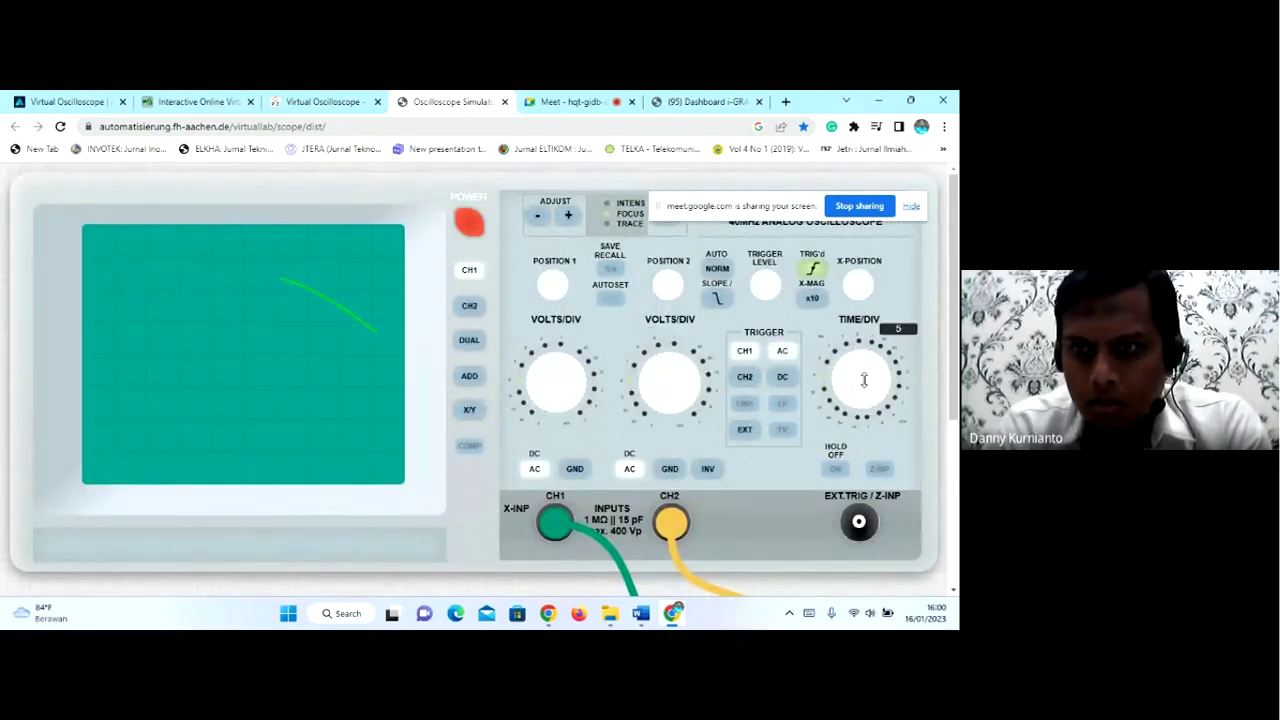
pyautogui.scroll(1, 864, 380)
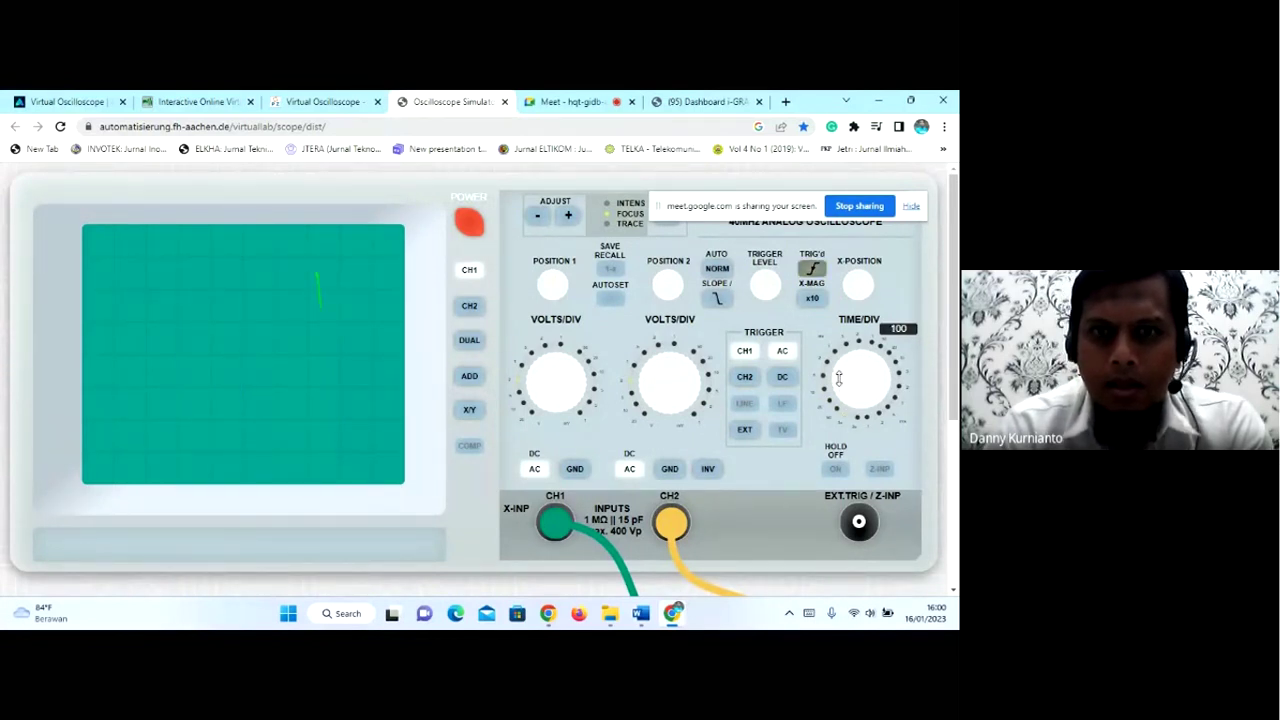
# - Switch the trigger source to CH2, try it with no source selected, and return to CH1 triggering
pyautogui.click(744, 374)
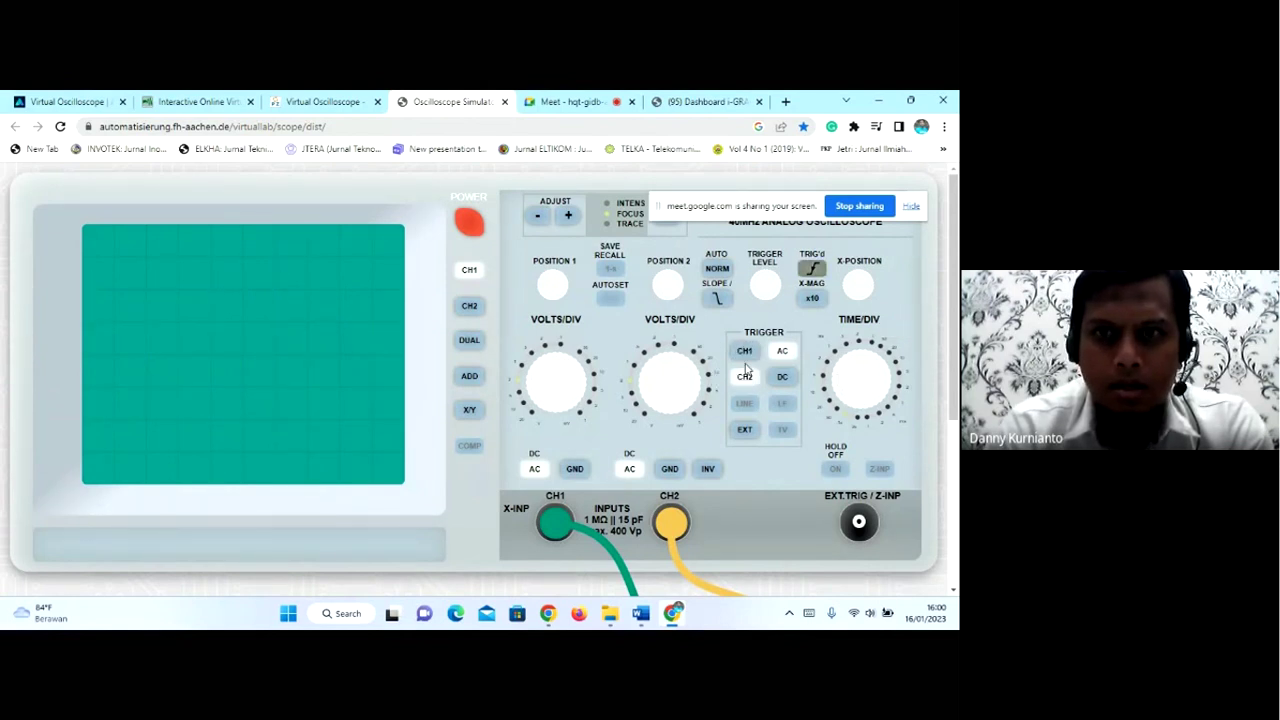
pyautogui.click(744, 357)
pyautogui.click(744, 360)
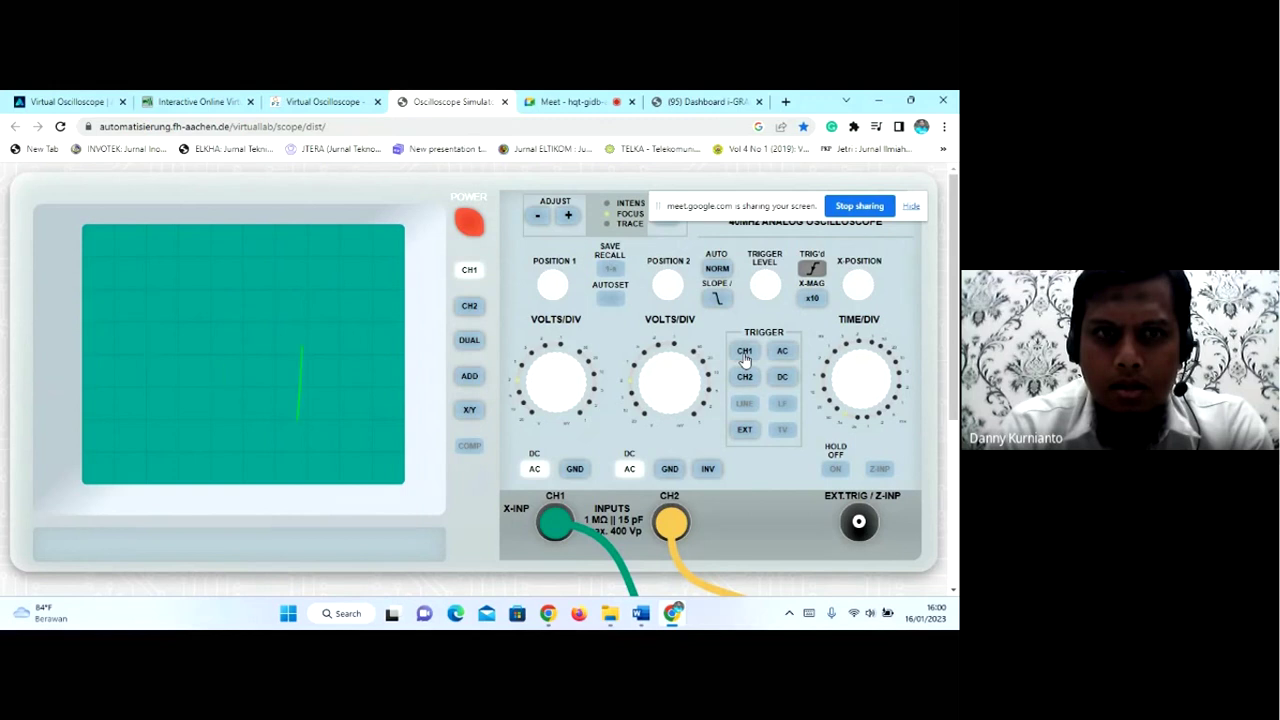
pyautogui.click(744, 360)
pyautogui.click(744, 358)
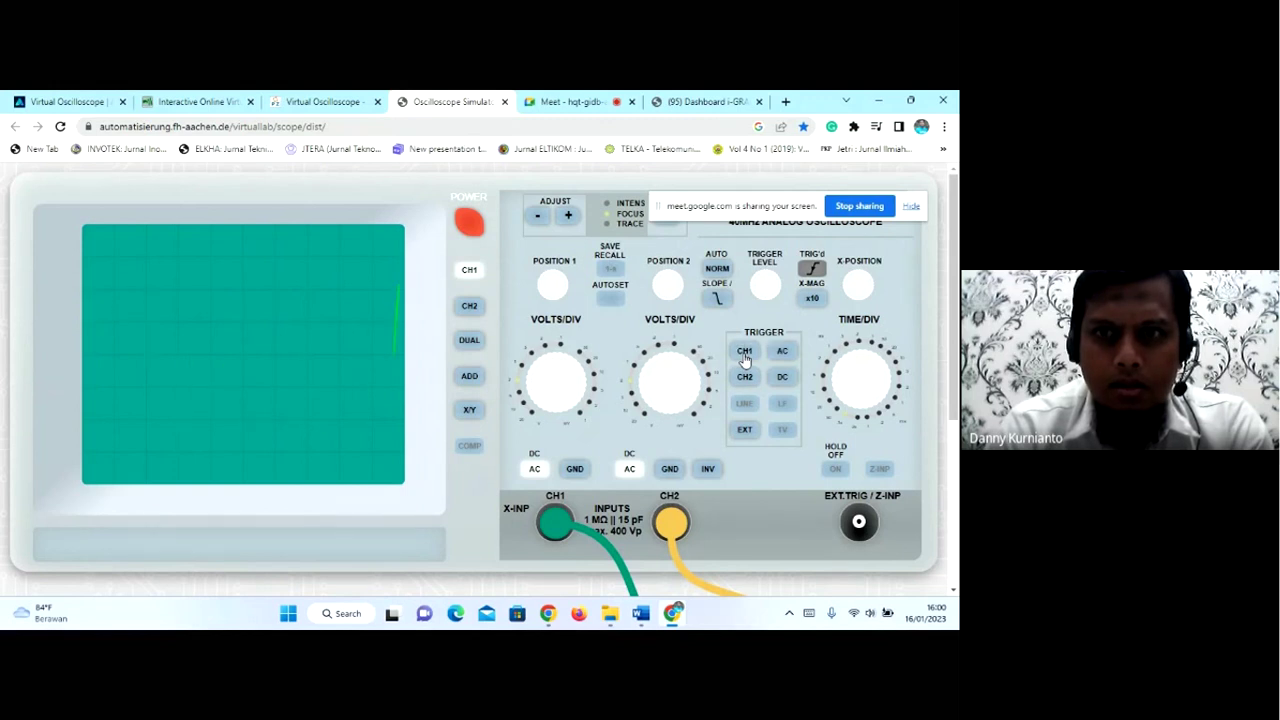
pyautogui.click(745, 360)
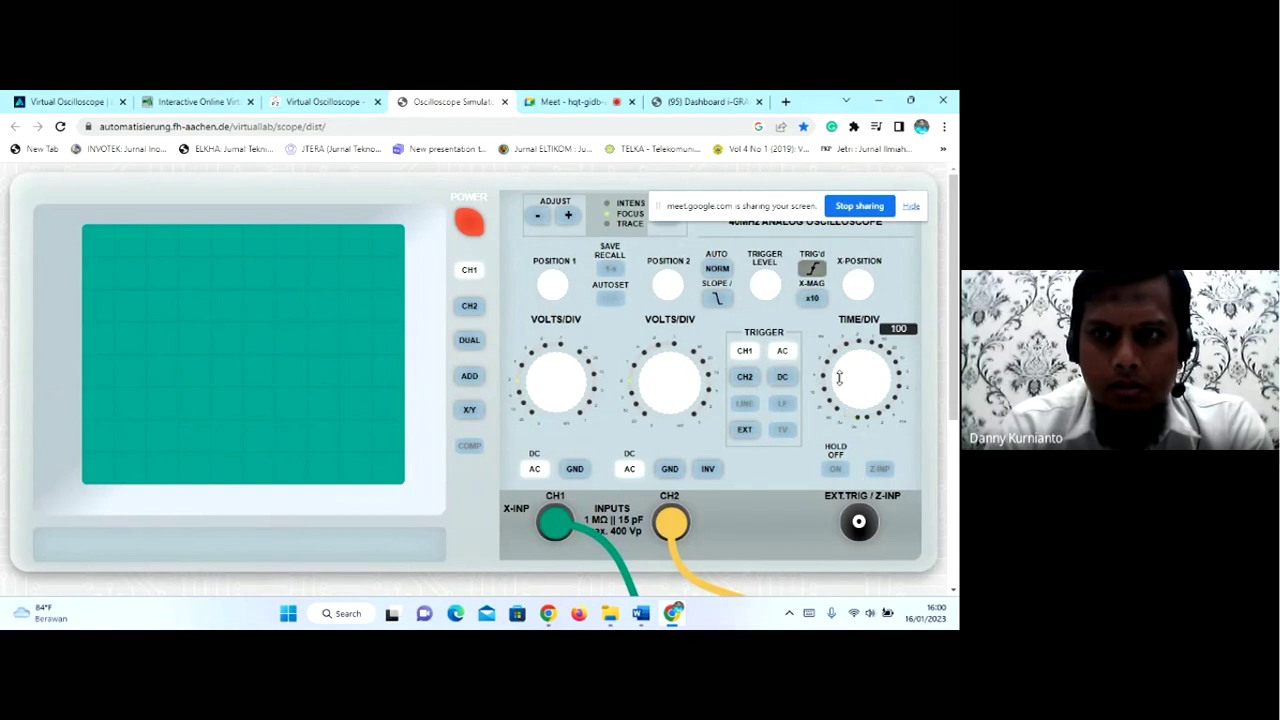
# - Compare the CH1 trace at TIME/DIV settings of 10 and 100, and review the generator's CH1 settings
pyautogui.scroll(-1, 839, 377)
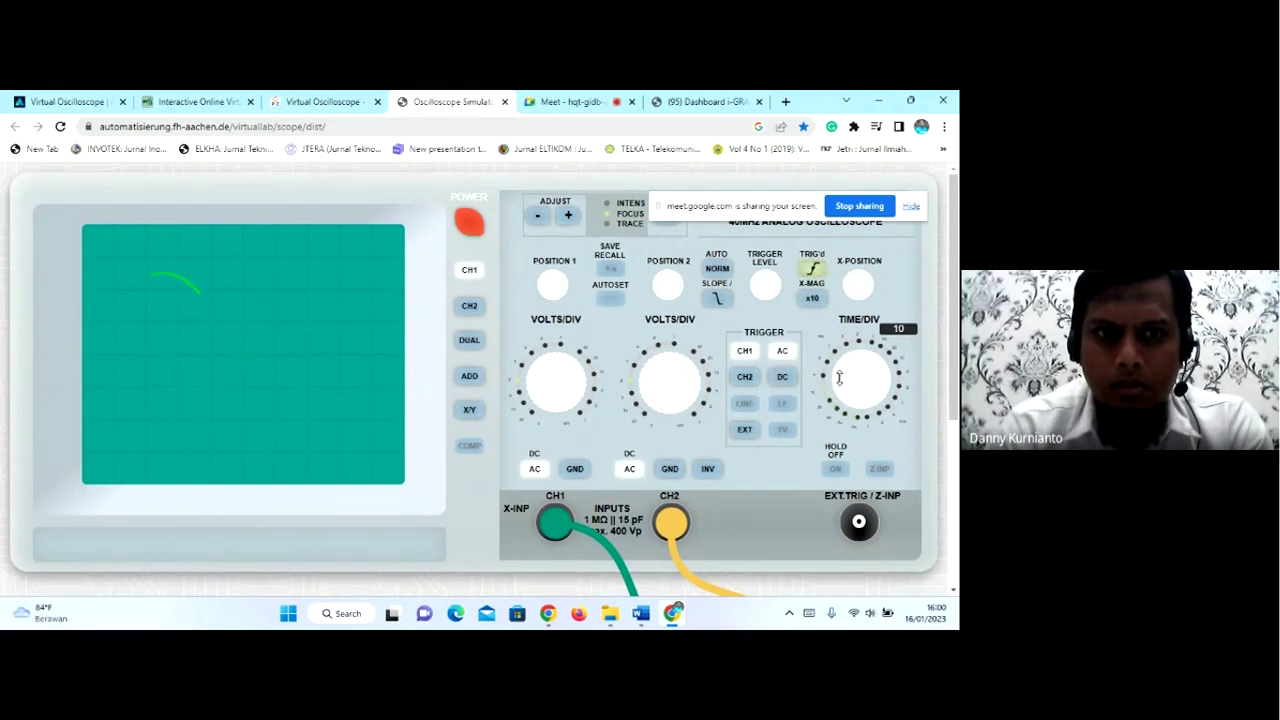
pyautogui.scroll(1, 839, 377)
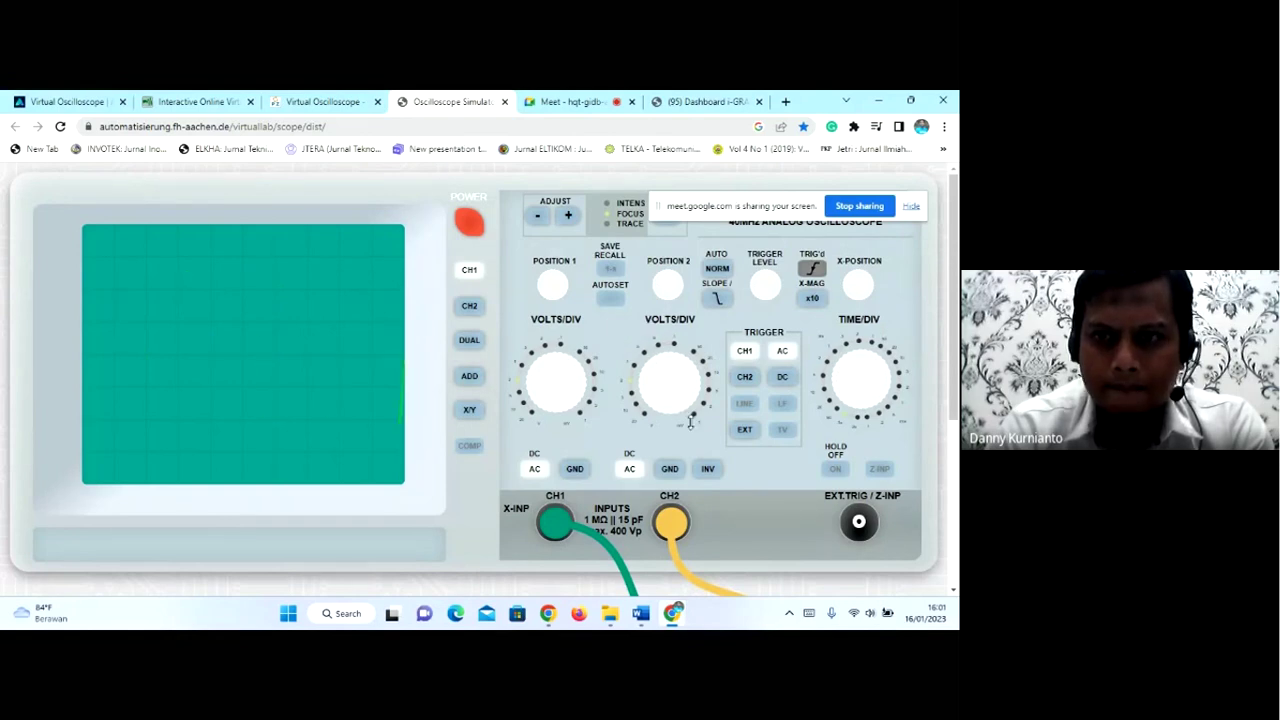
pyautogui.scroll(-3, 689, 422)
pyautogui.scroll(-3, 689, 422)
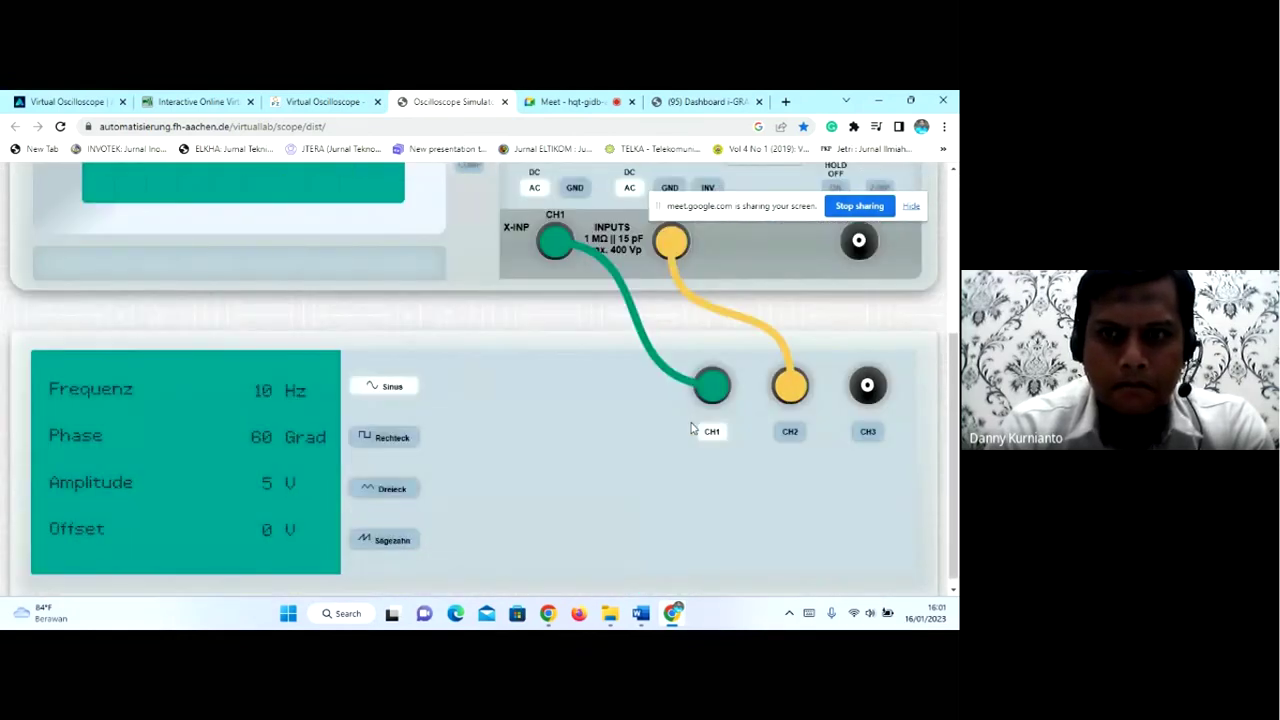
pyautogui.scroll(6, 690, 428)
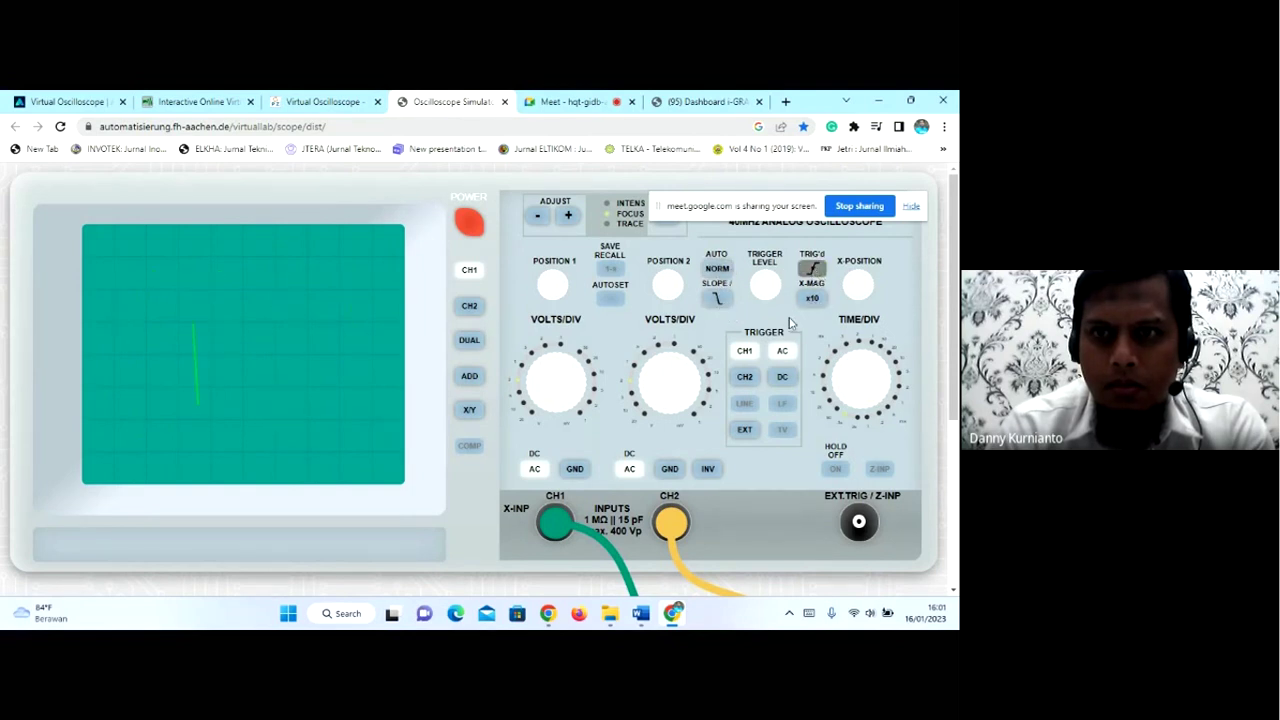
# - Try DC trigger coupling on the CH1 signal and return the coupling to AC
pyautogui.click(781, 377)
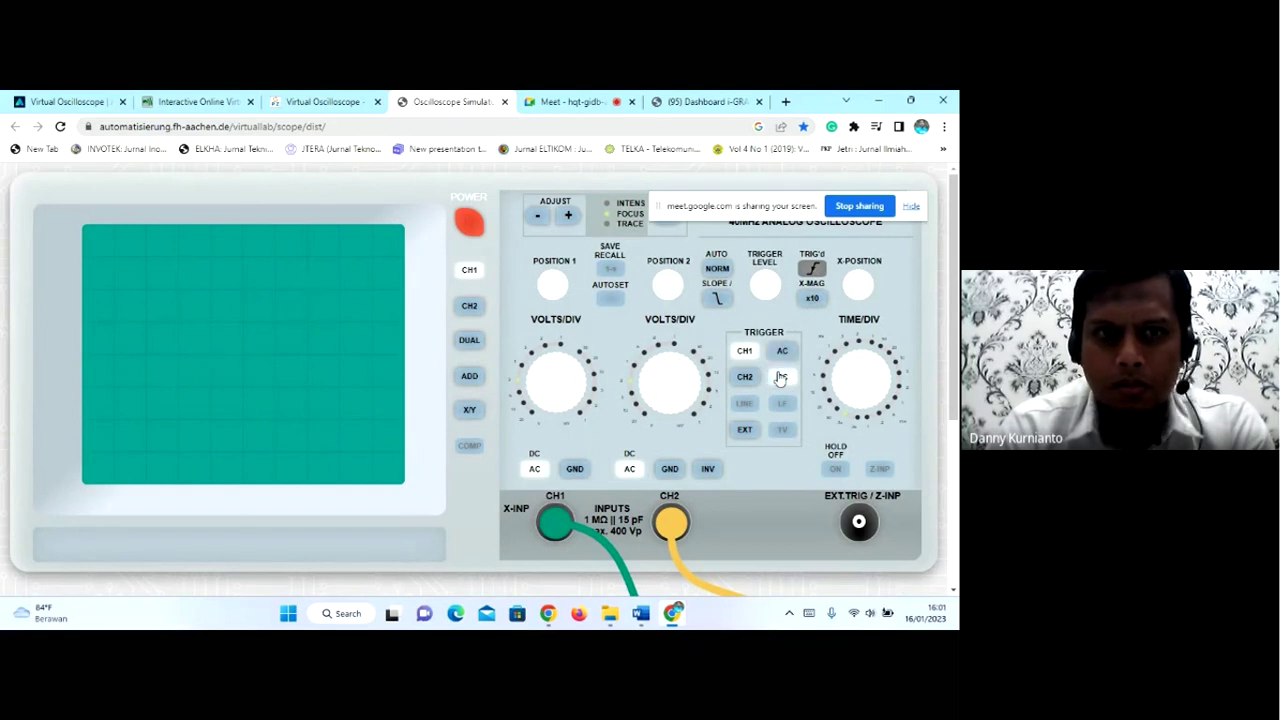
pyautogui.click(780, 354)
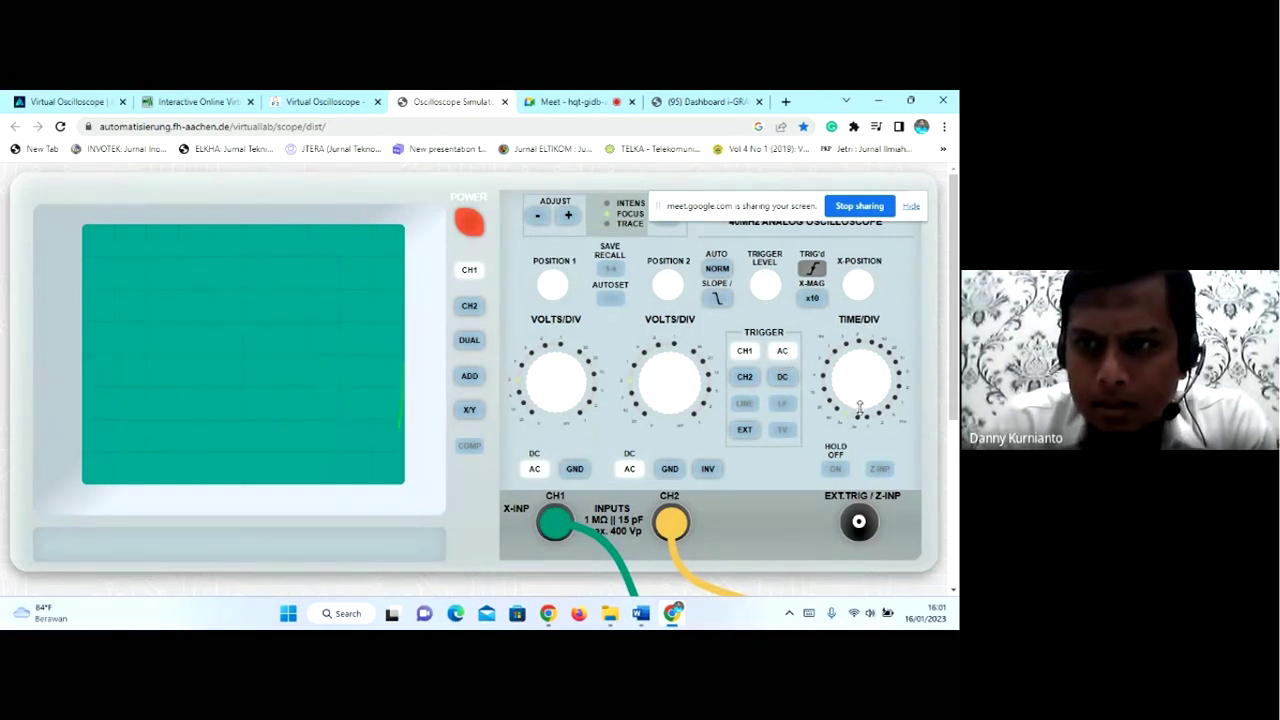
pyautogui.moveTo(862, 386)
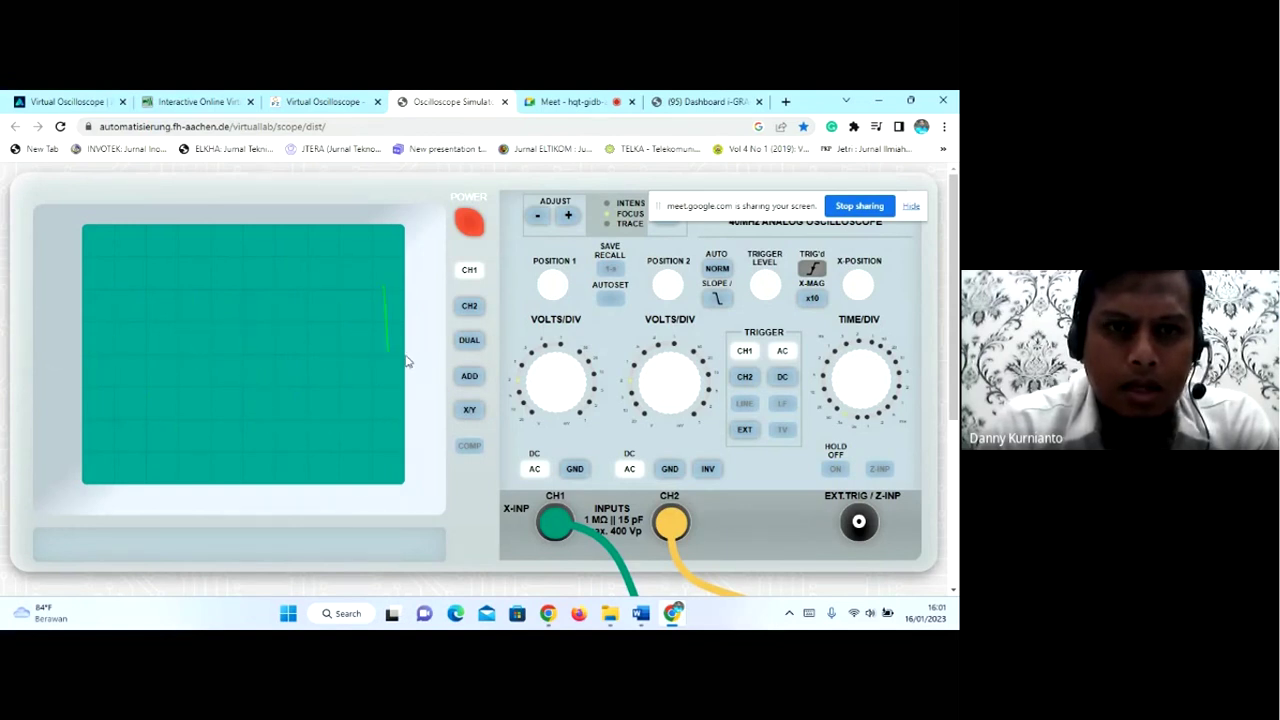
pyautogui.scroll(-4, 405, 390)
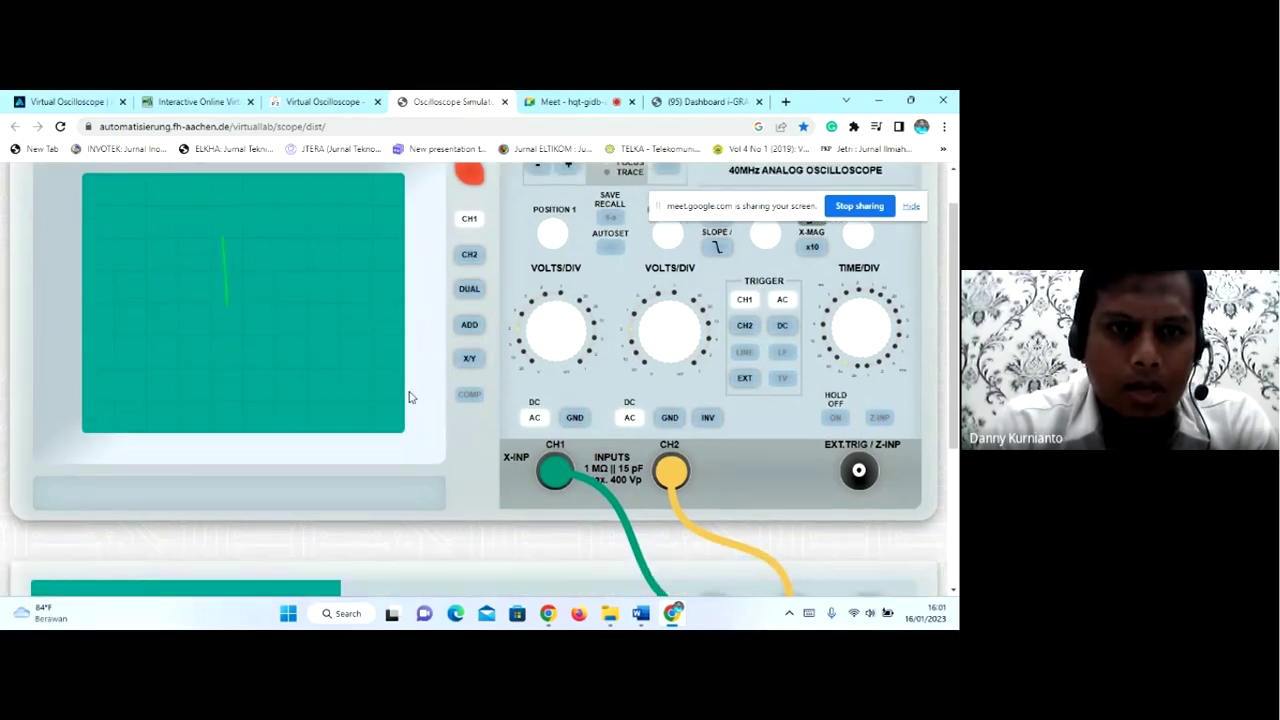
# - Try DC trigger coupling and CH2 as the trigger source on the CH1 display, and restore AC coupling and CH1 triggering
pyautogui.scroll(4, 314, 408)
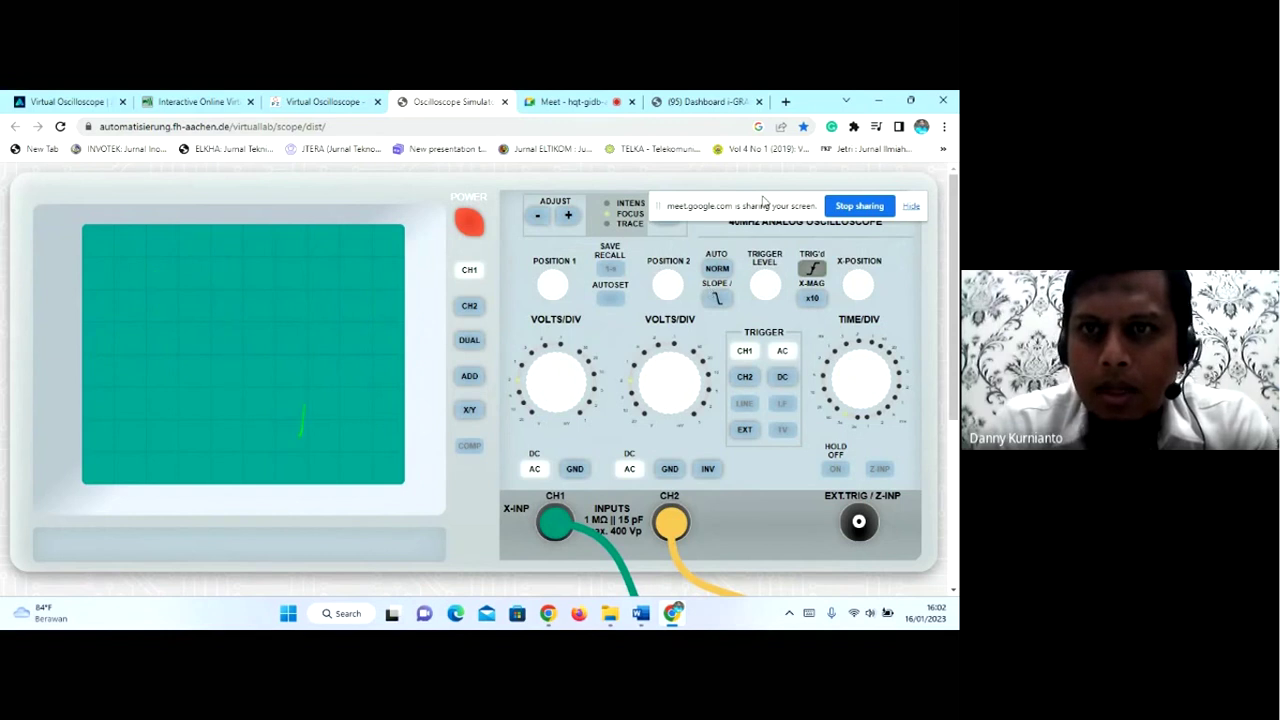
pyautogui.moveTo(765, 207); pyautogui.dragTo(762, 188)
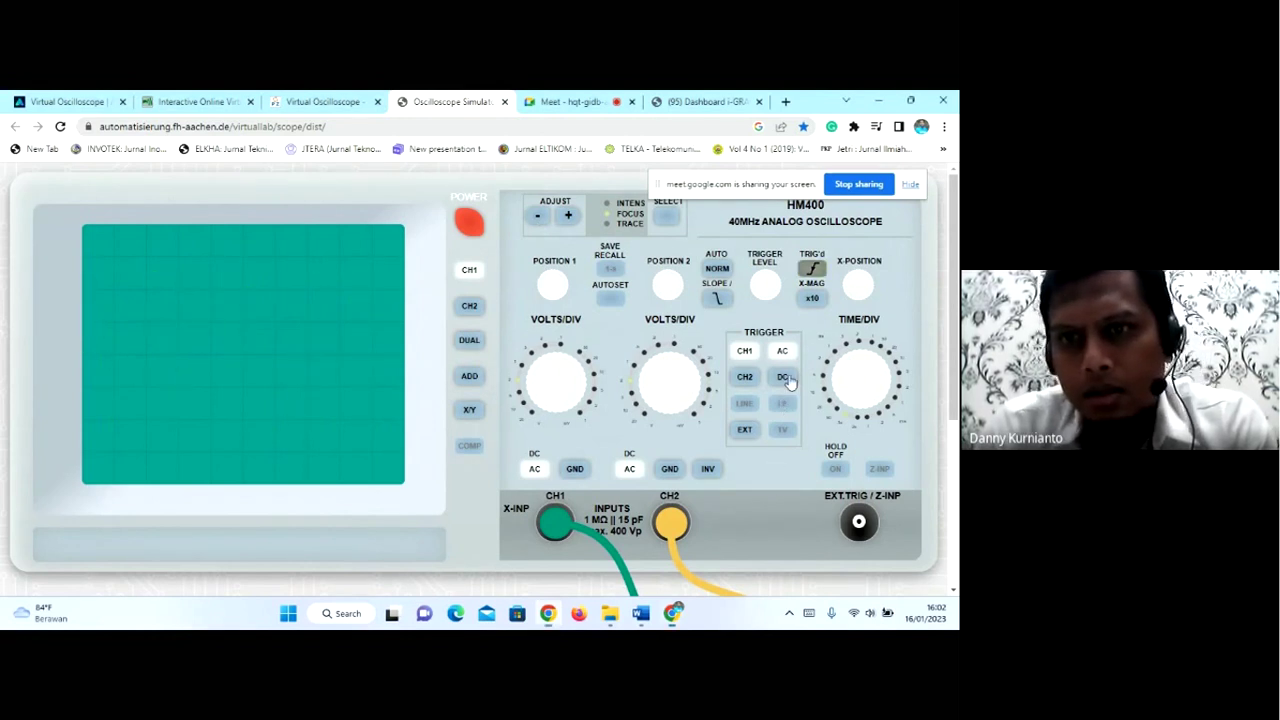
pyautogui.click(783, 377)
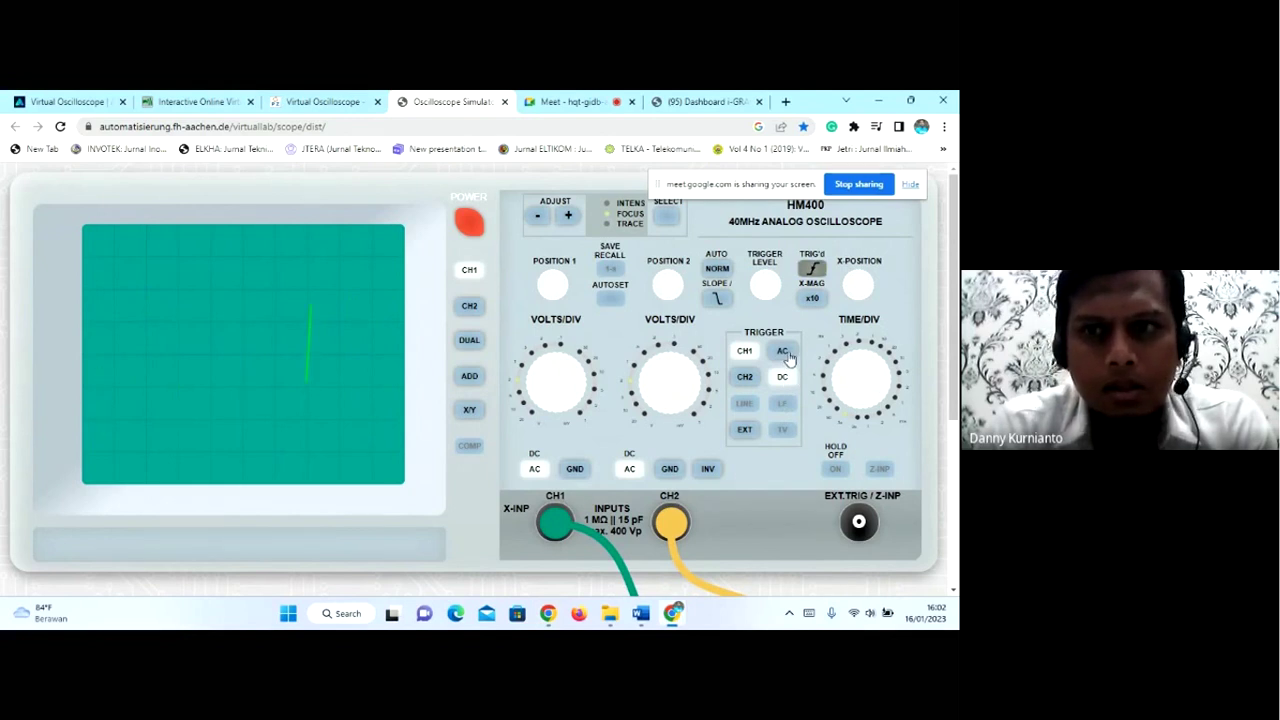
pyautogui.click(786, 358)
pyautogui.click(754, 386)
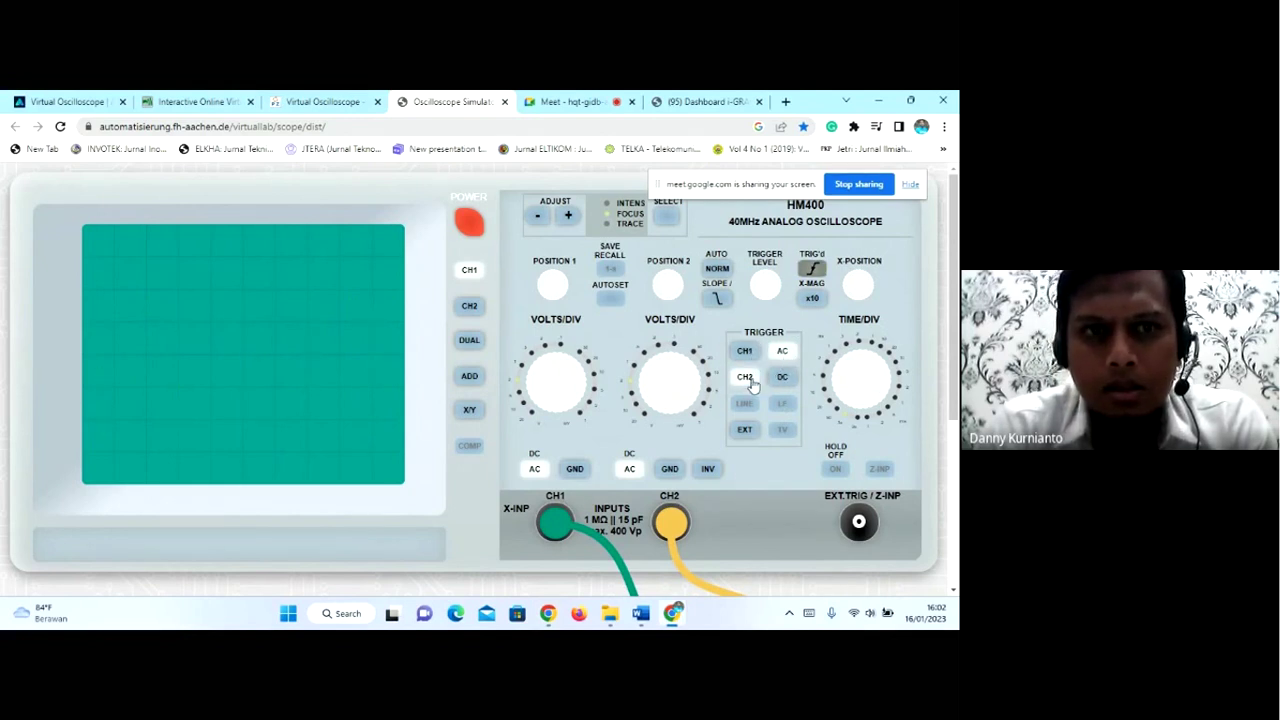
pyautogui.click(746, 354)
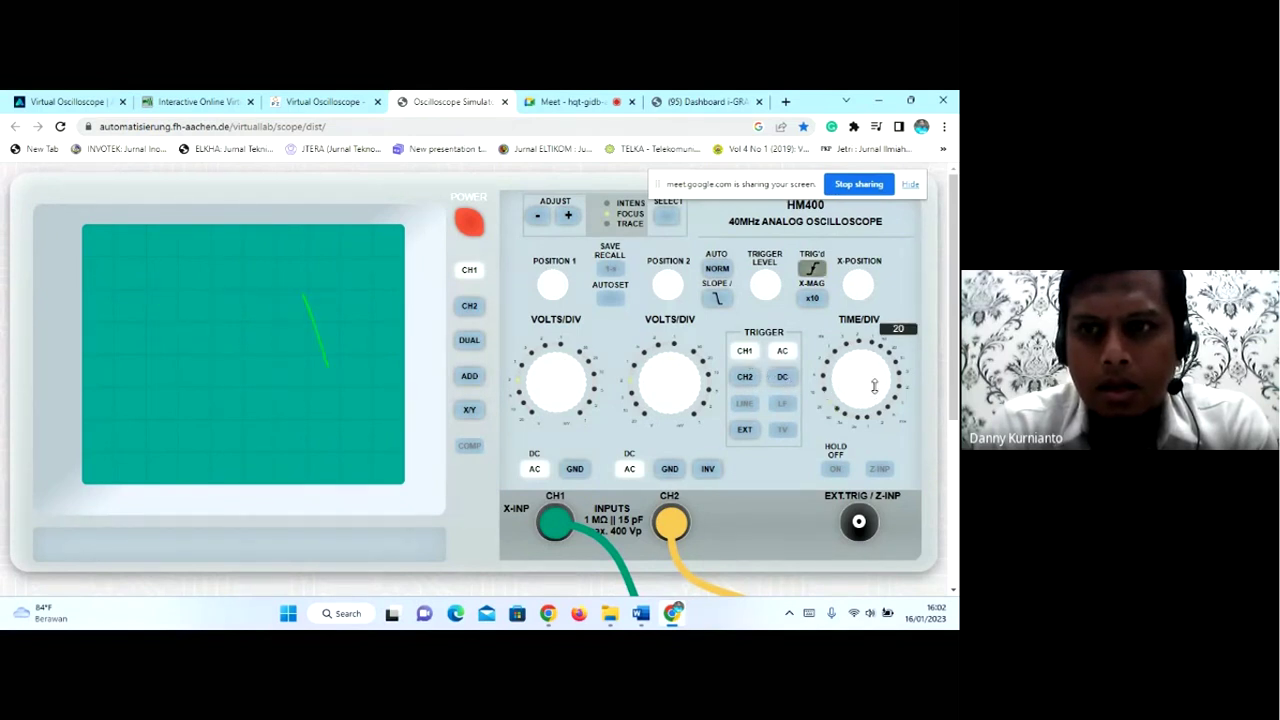
# - Compare the CH1 trace at TIME/DIV settings of 10, 2 and 20, and try DC trigger coupling before returning to AC
pyautogui.scroll(-1, 874, 386)
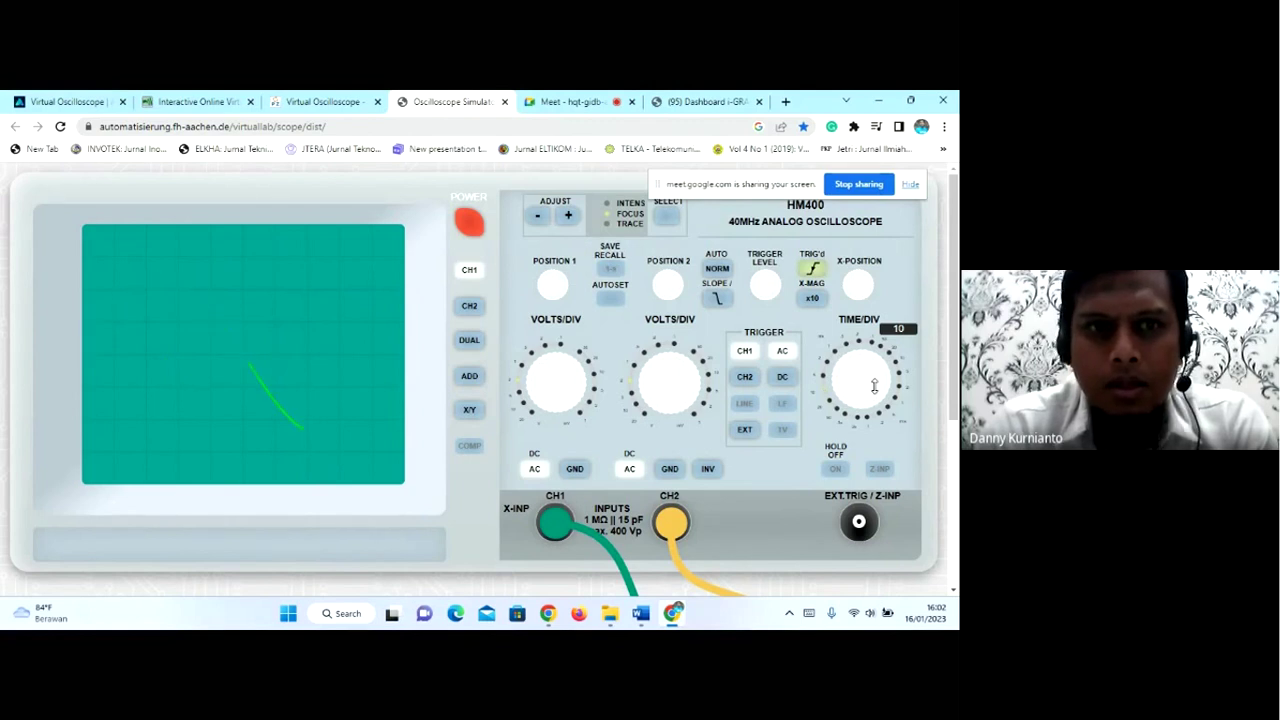
pyautogui.scroll(-1, 874, 386)
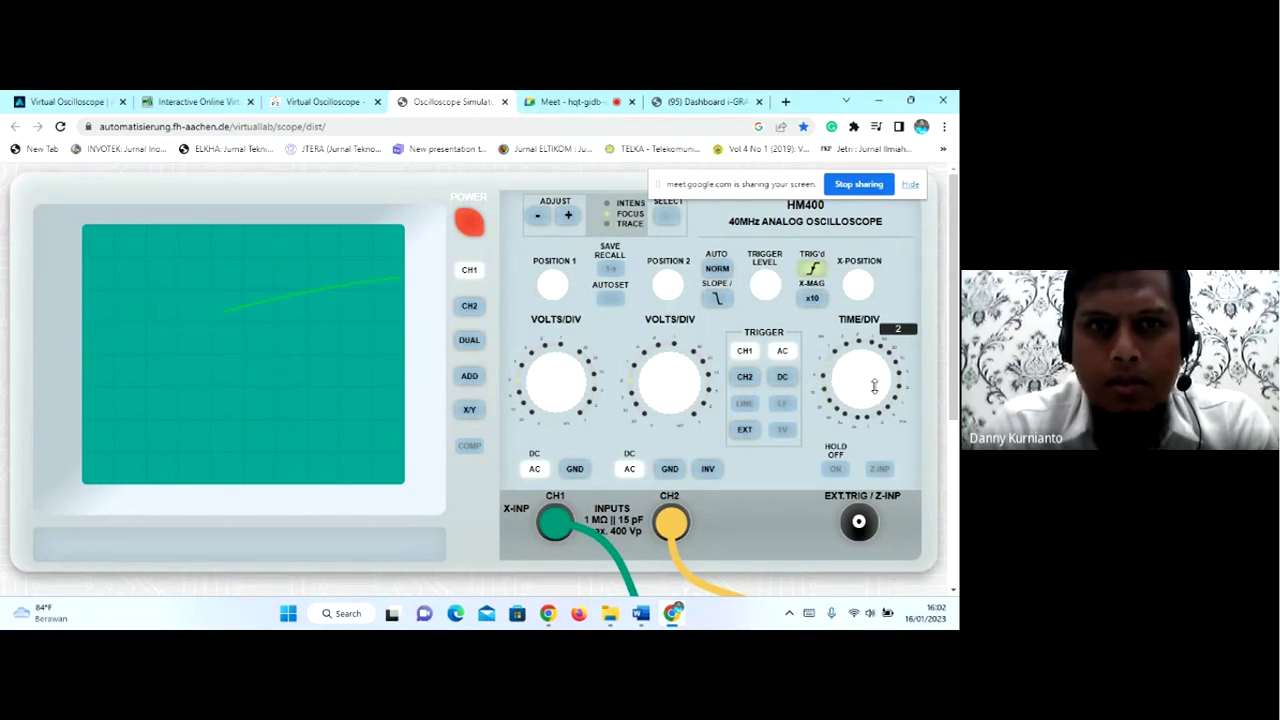
pyautogui.scroll(1, 874, 386)
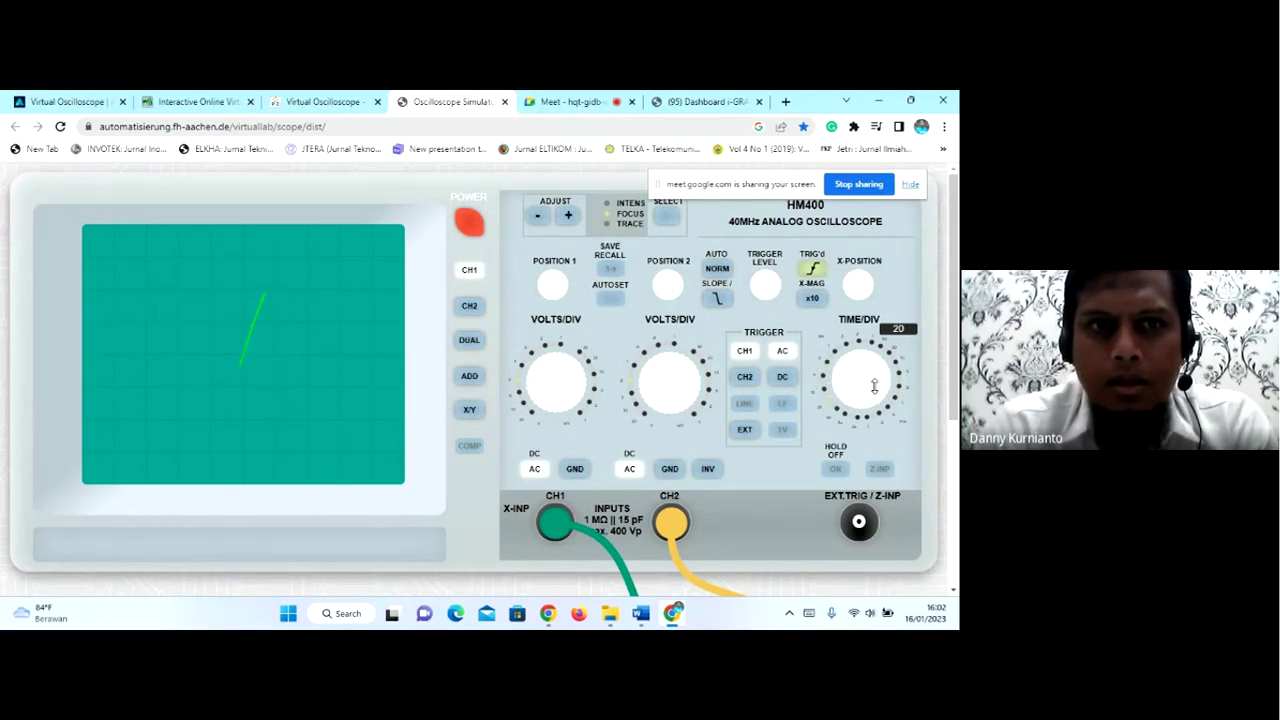
pyautogui.click(784, 378)
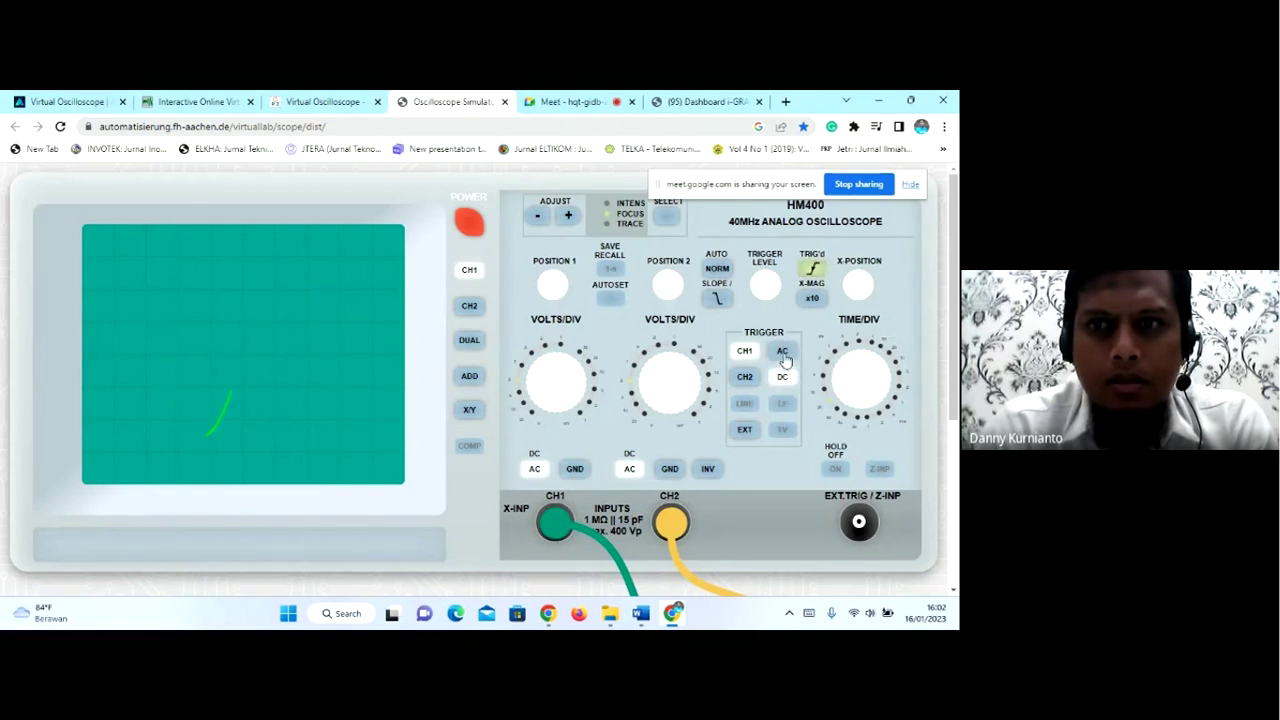
pyautogui.click(788, 356)
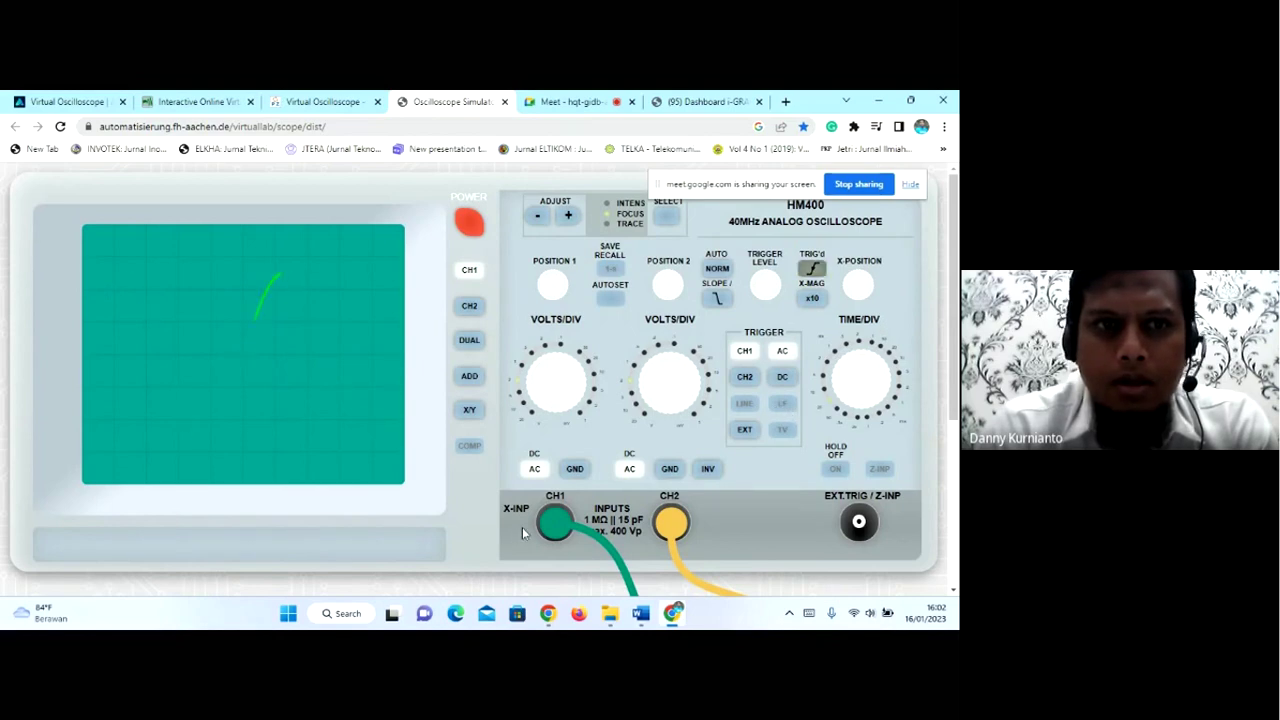
# - Set the generator's CH1 frequency to 100 Hz and return to the oscilloscope screen
pyautogui.click(681, 377)
pyautogui.scroll(-3, 757, 466)
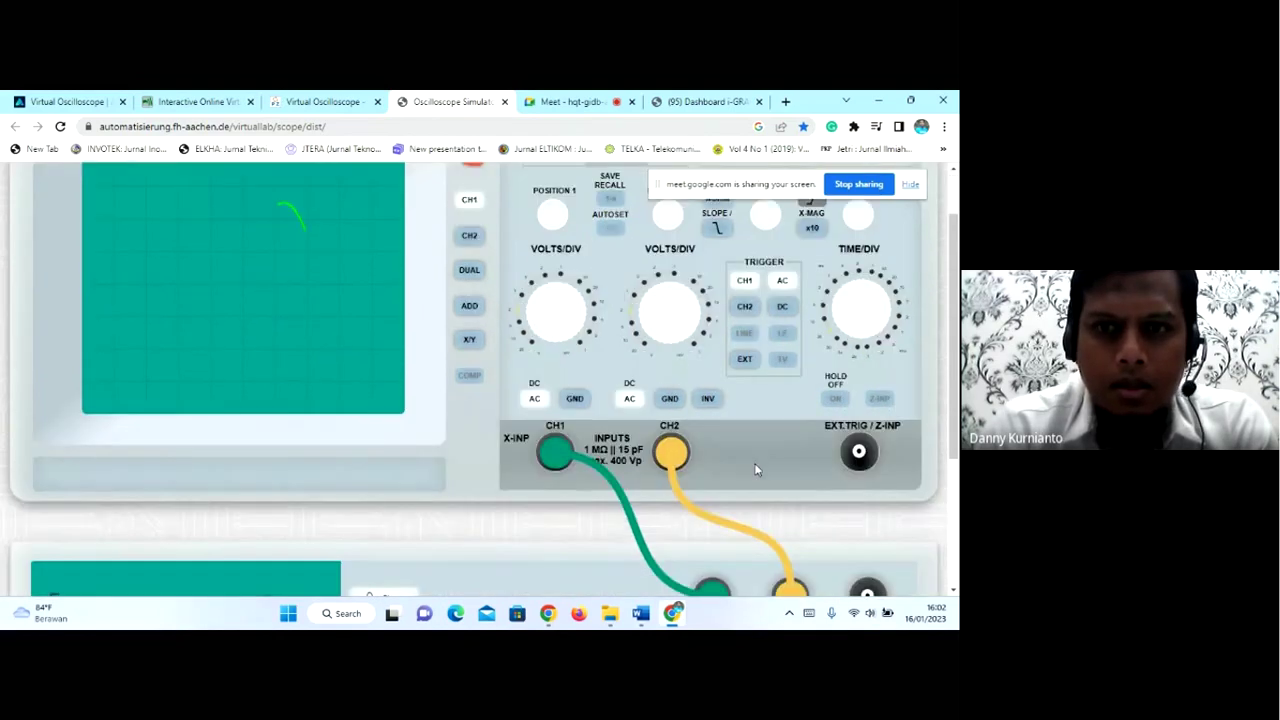
pyautogui.scroll(-1, 757, 470)
pyautogui.click(280, 462)
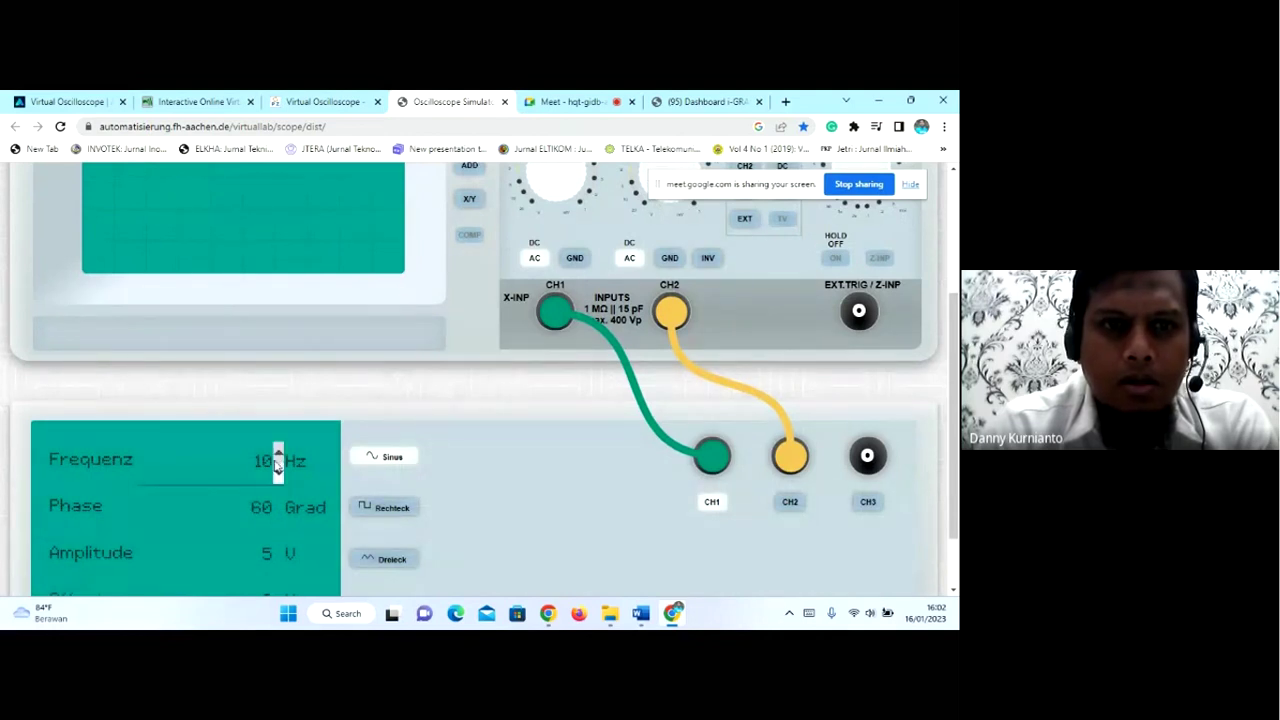
pyautogui.click(278, 456)
pyautogui.click(278, 468)
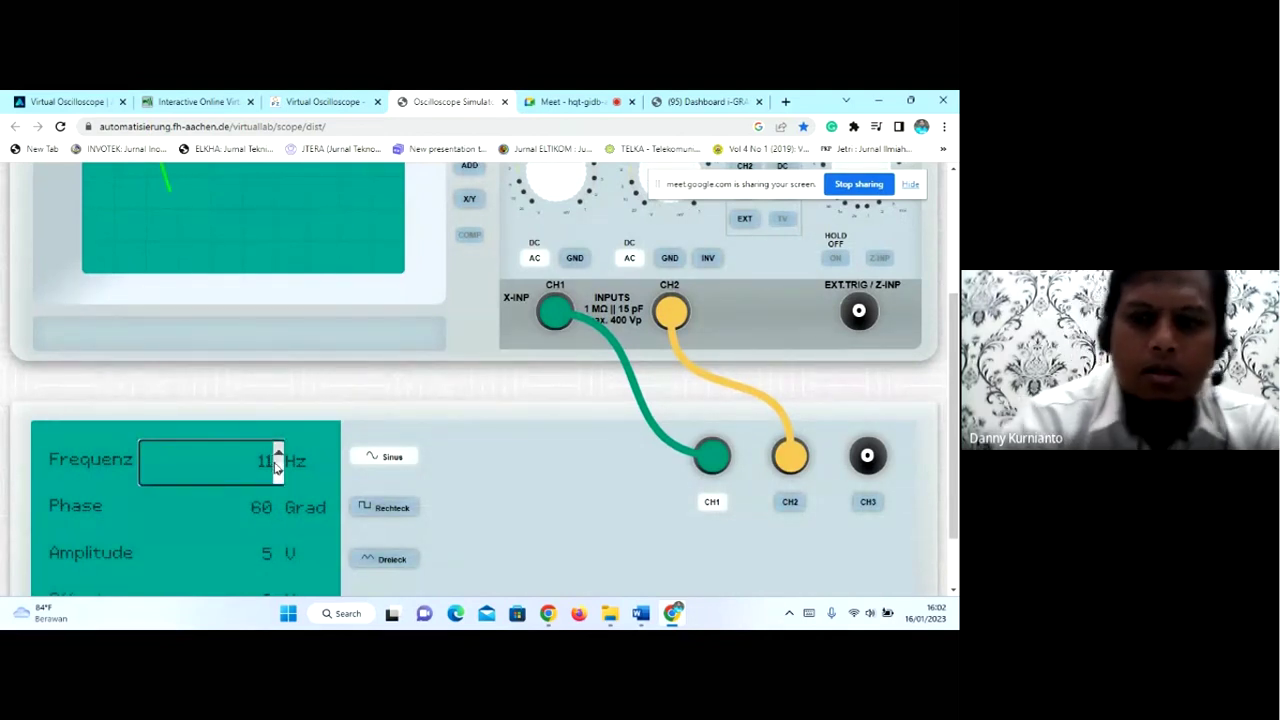
pyautogui.write('0')
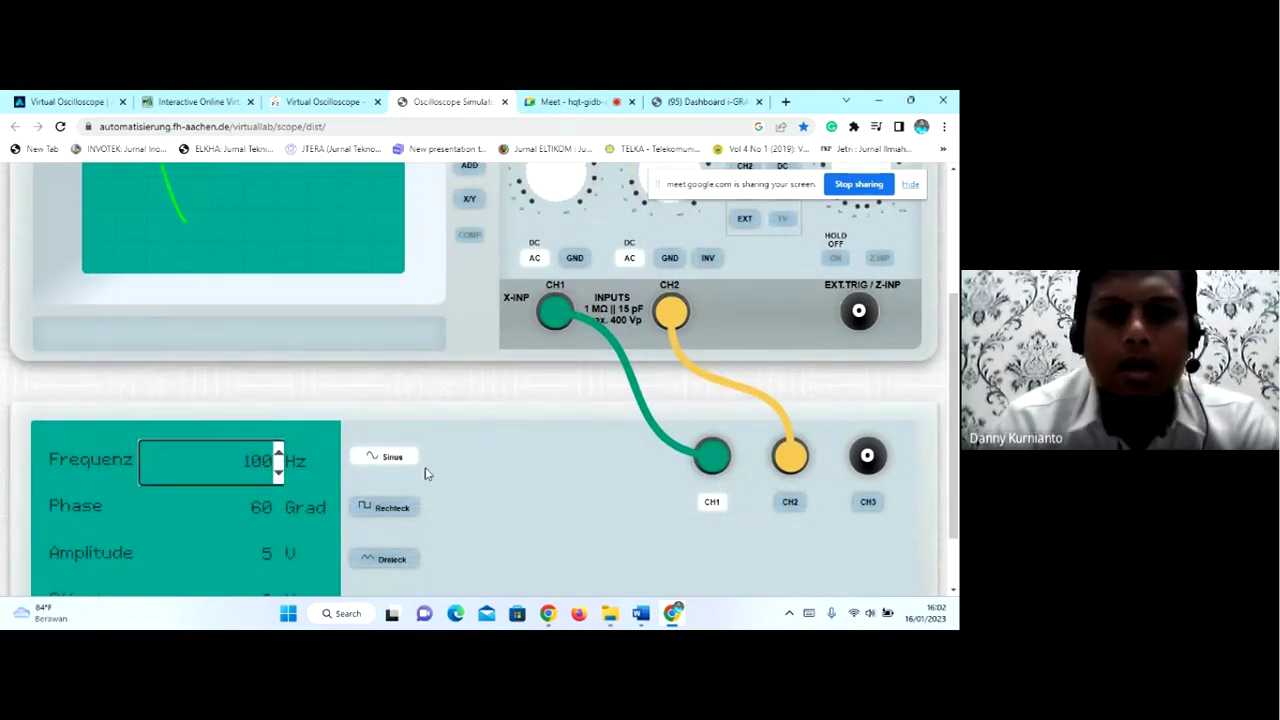
pyautogui.click(520, 466)
pyautogui.scroll(1, 522, 467)
pyautogui.scroll(3, 522, 467)
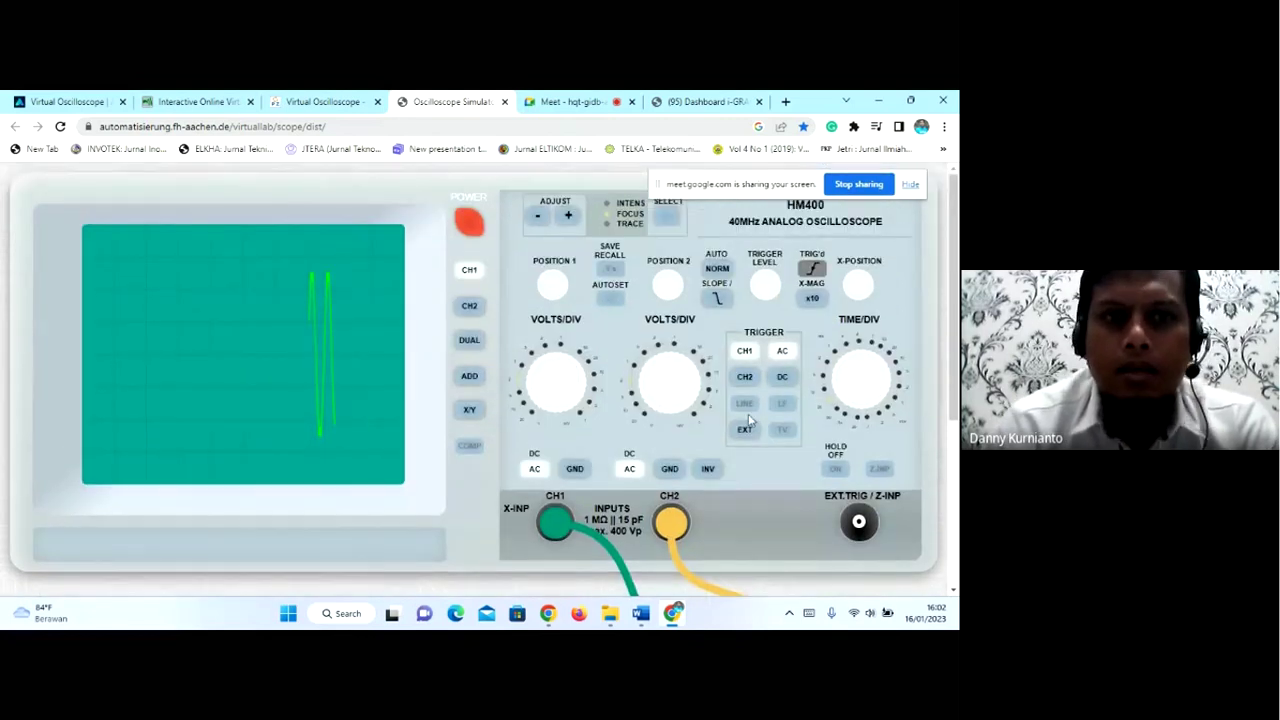
# - Lower TIME/DIV below 10 until about two cycles of the CH1 sine fill the screen, and check the generator's frequency setting
pyautogui.scroll(-2, 840, 370)
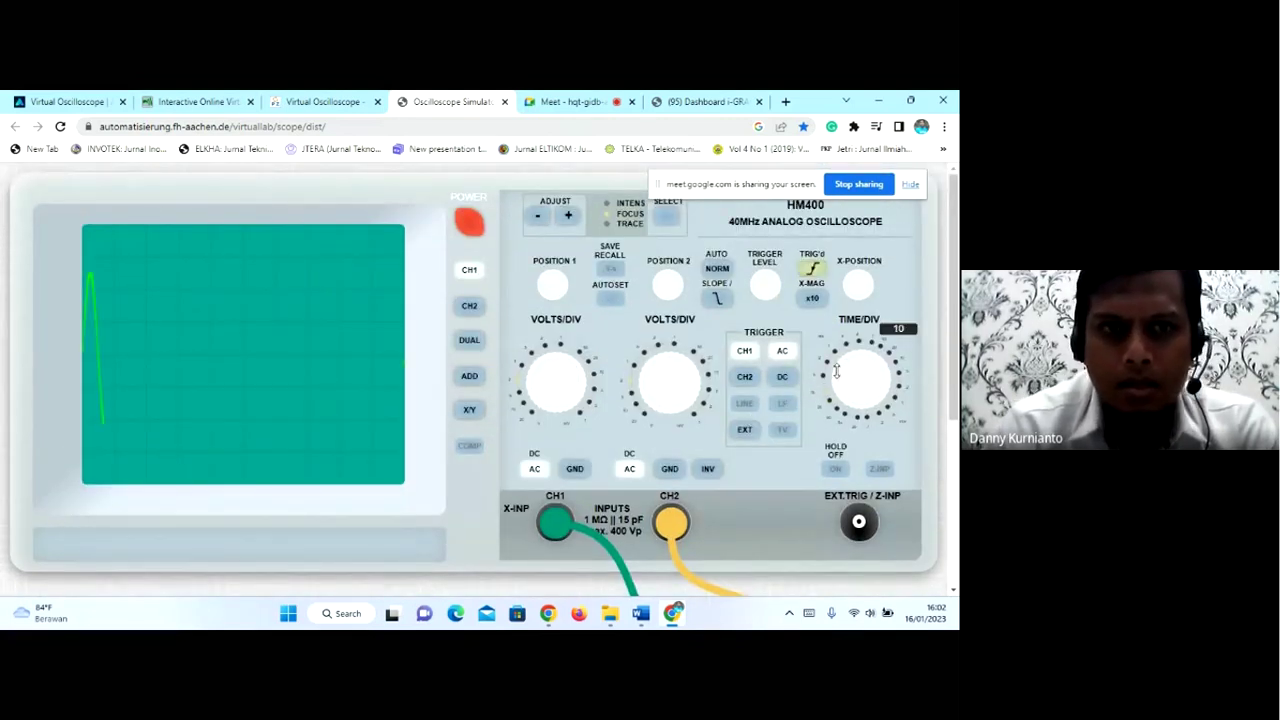
pyautogui.scroll(-1, 836, 371)
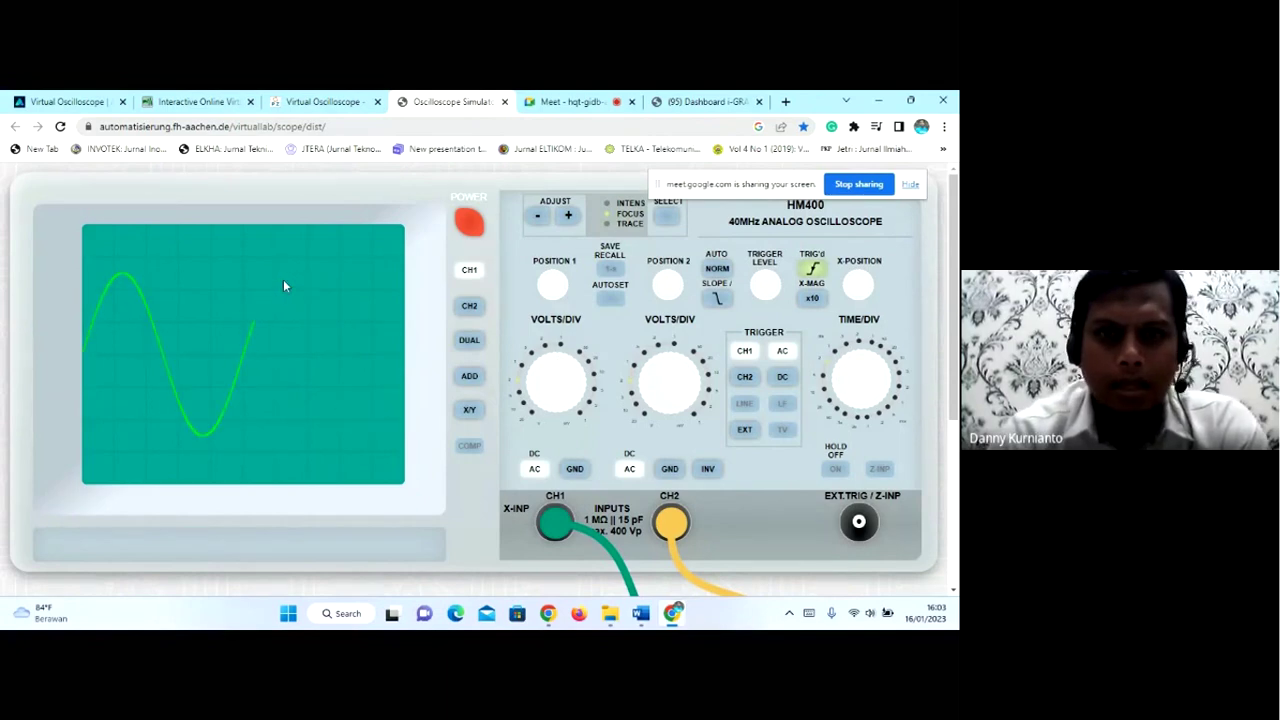
pyautogui.scroll(-3, 290, 376)
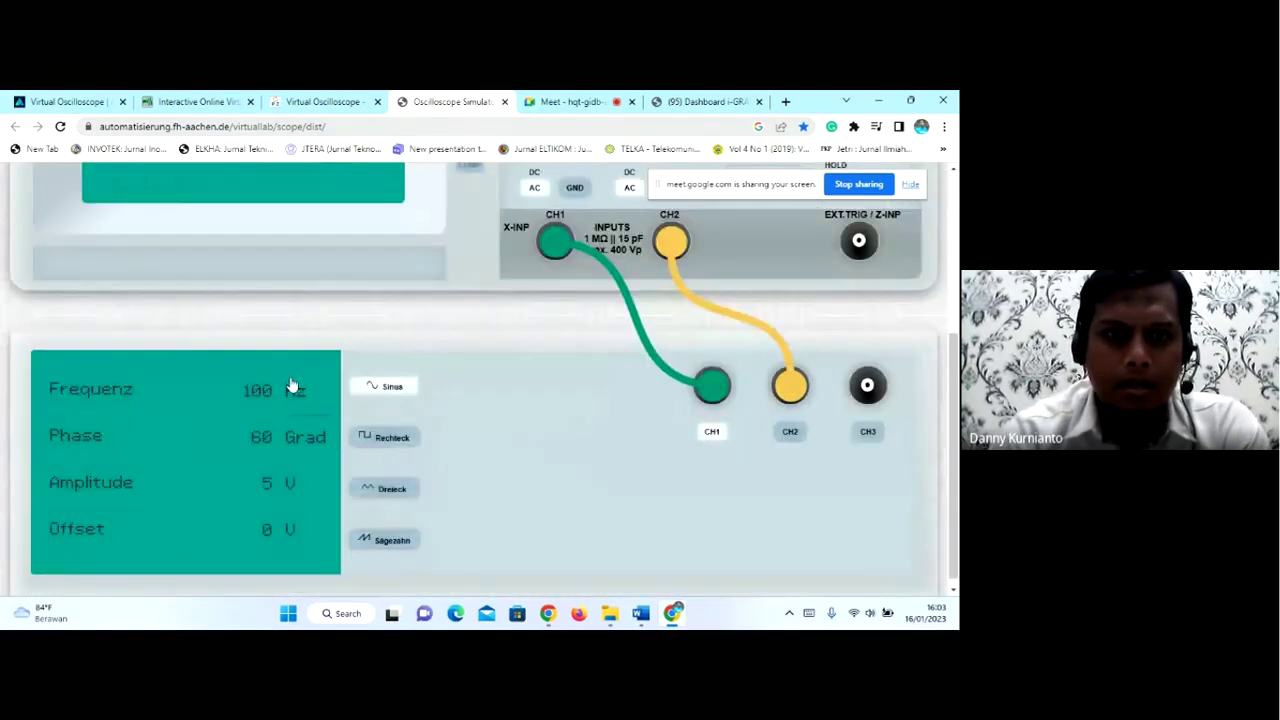
pyautogui.scroll(3, 281, 474)
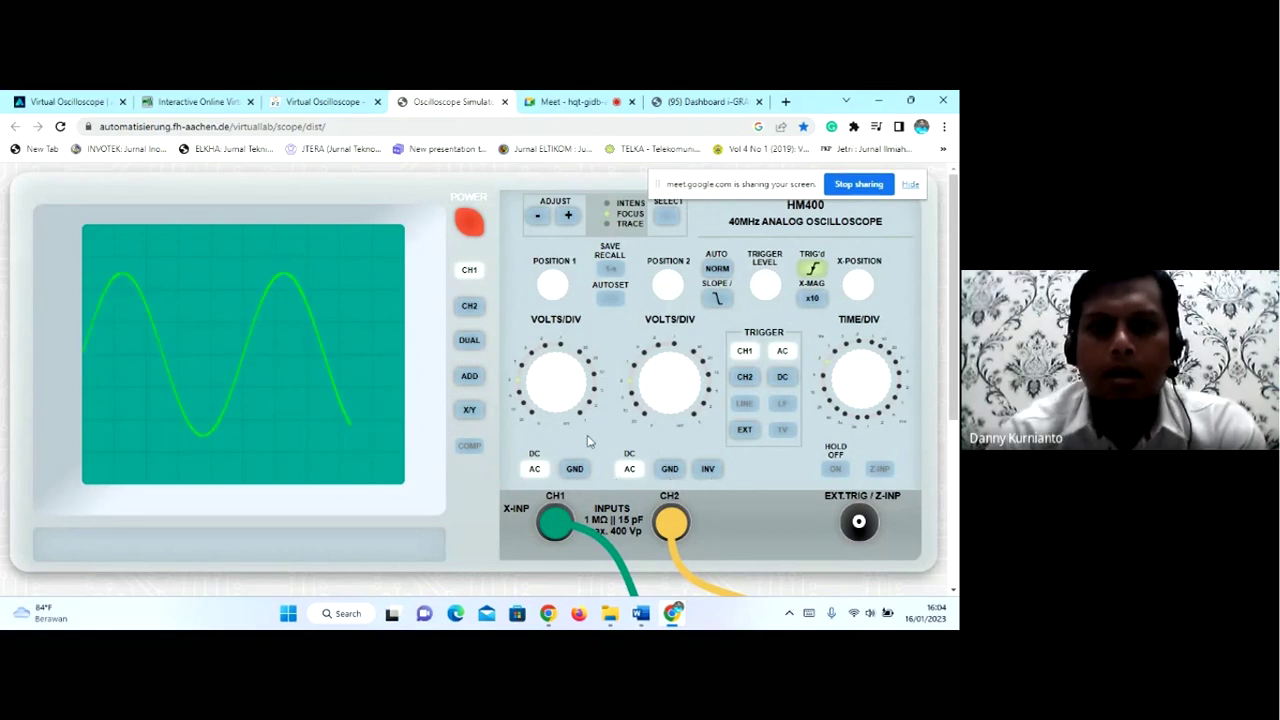
# - Compare the displayed CH1 waveform with the generator's CH1 waveform type and signal settings
pyautogui.scroll(-3, 588, 441)
pyautogui.scroll(3, 588, 441)
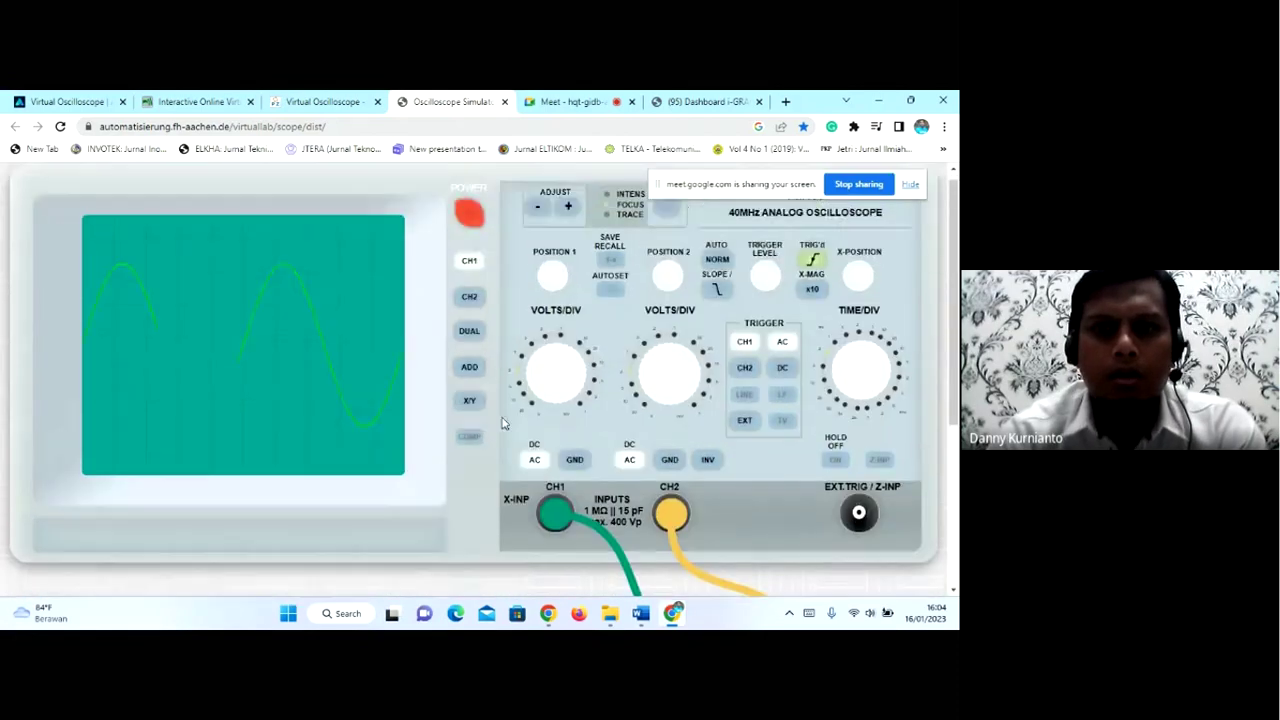
pyautogui.scroll(-3, 497, 436)
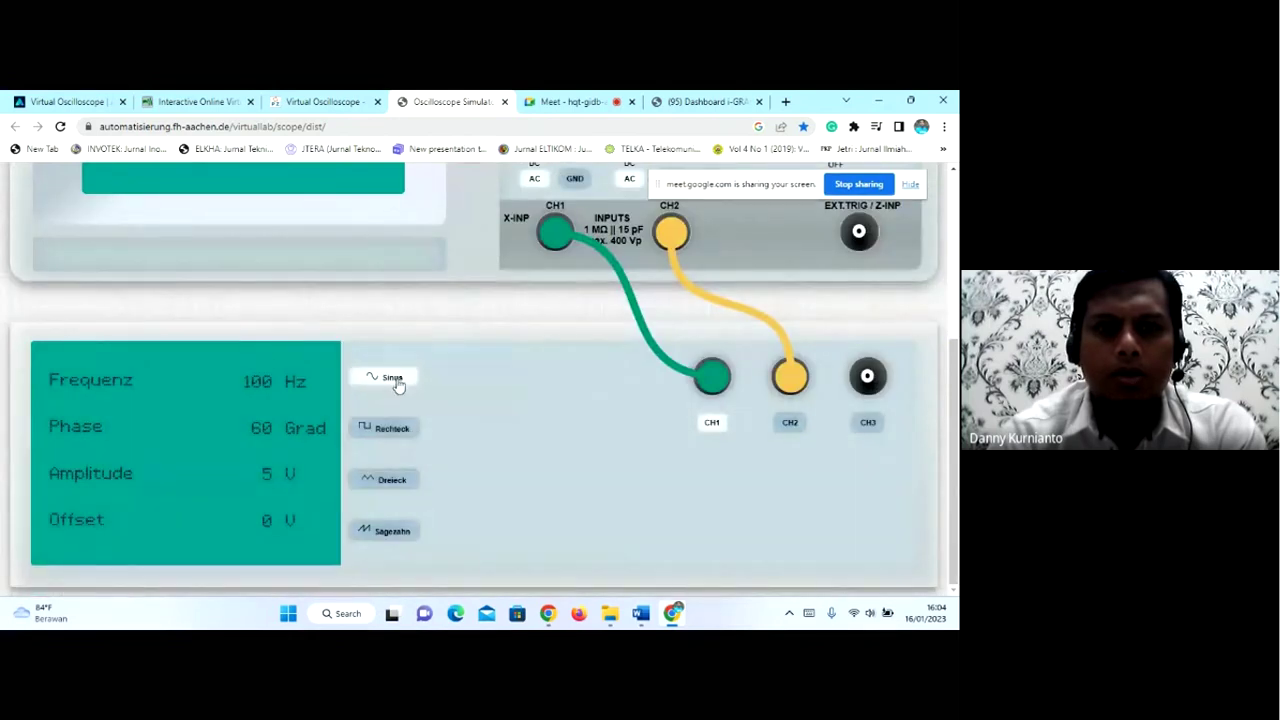
pyautogui.scroll(3, 467, 427)
pyautogui.scroll(-3, 455, 430)
pyautogui.scroll(3, 455, 430)
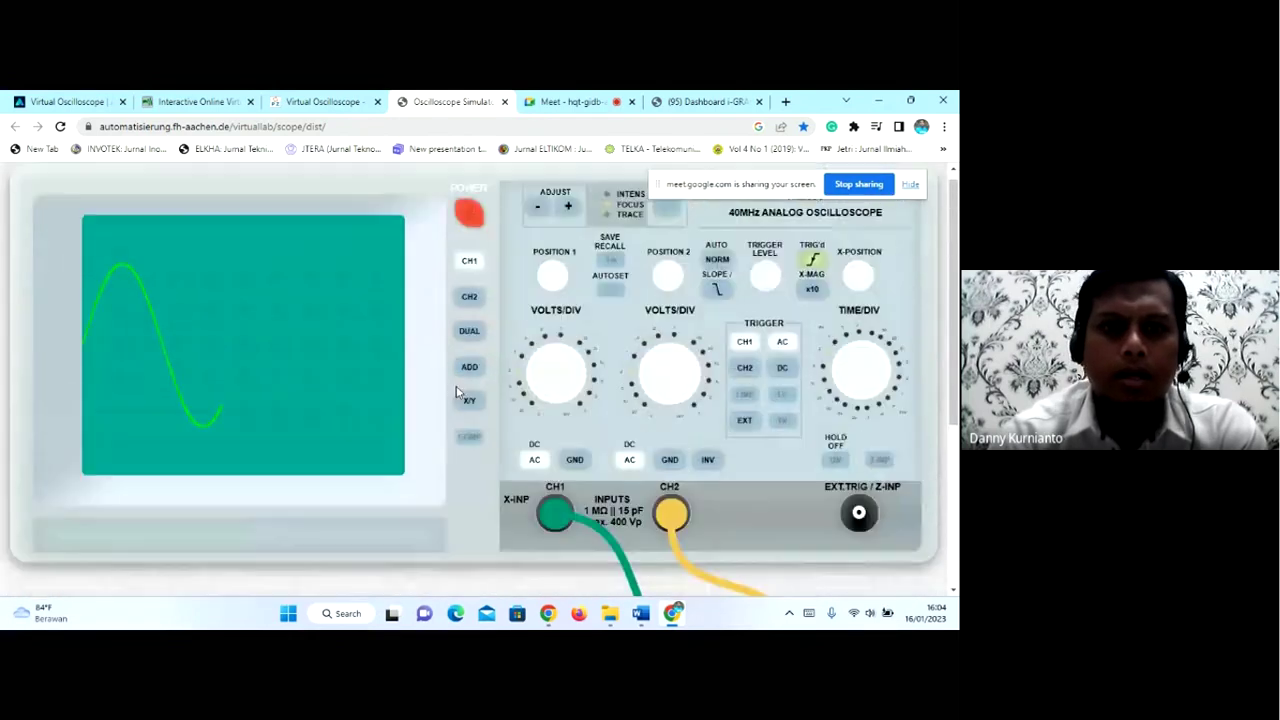
# - Switch the oscilloscope to DUAL display mode and set the trigger source to CH2
pyautogui.click(469, 330)
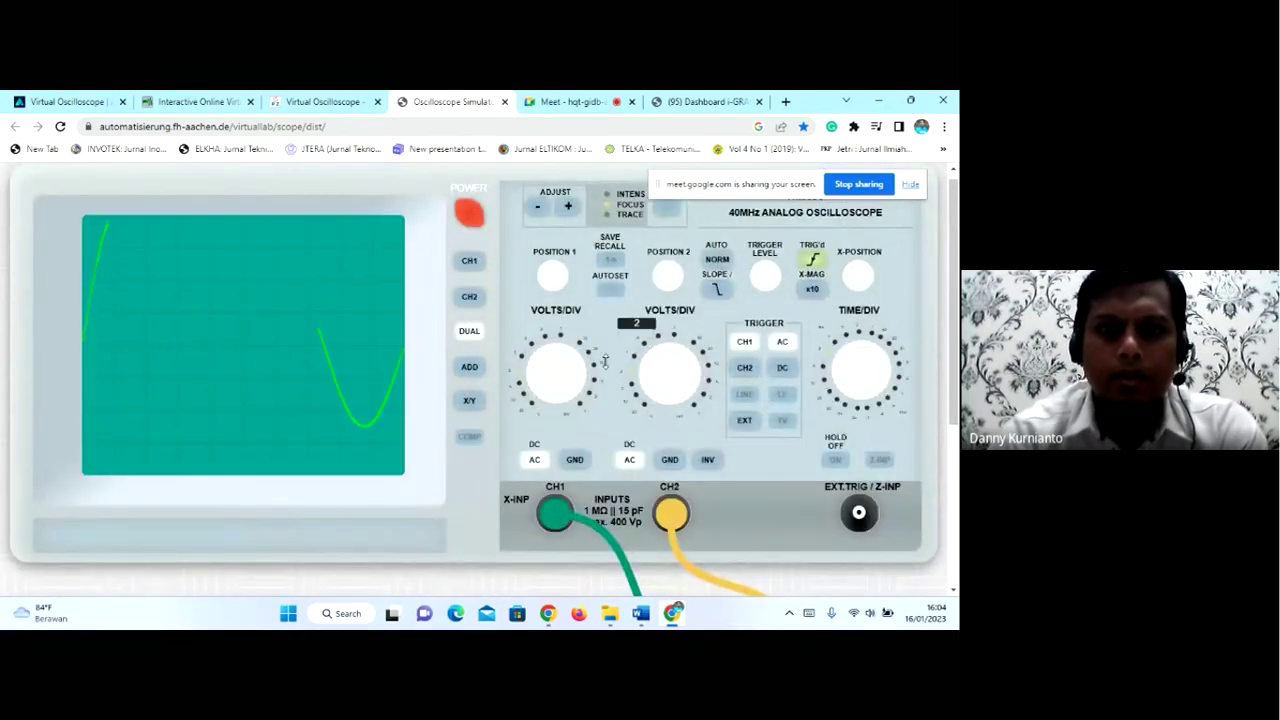
pyautogui.click(745, 370)
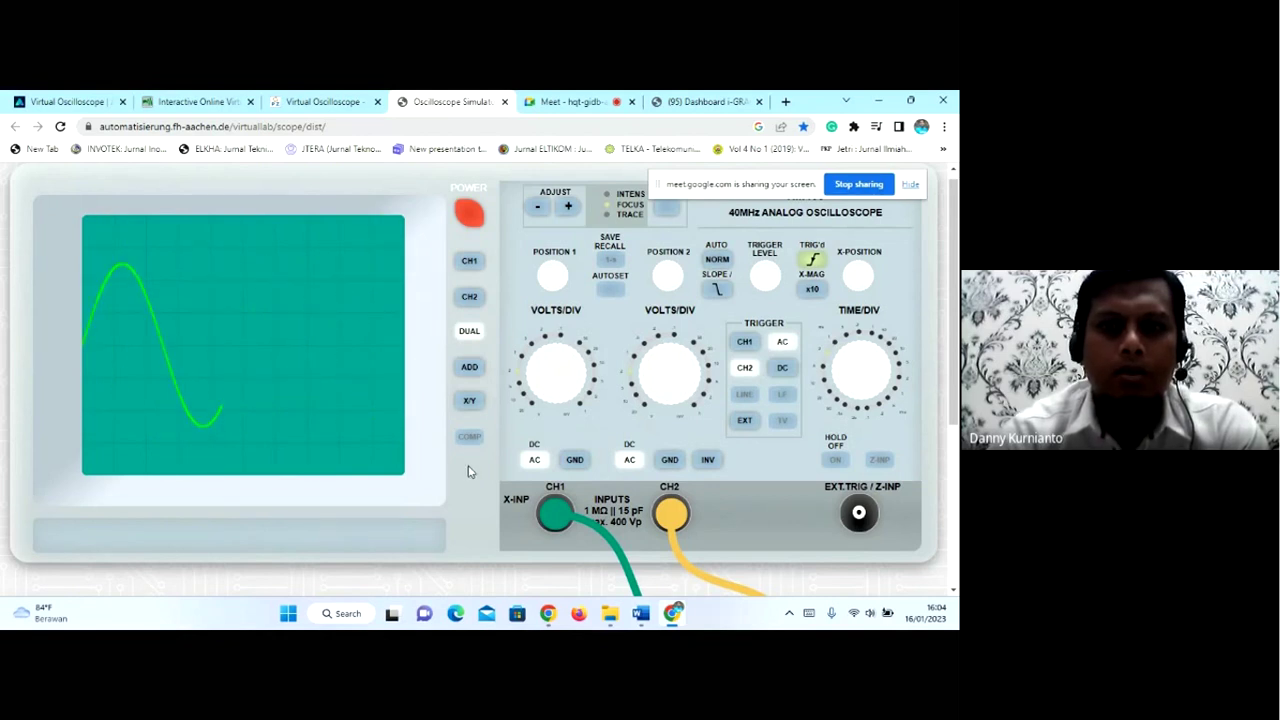
# - Review the generator's CH2 and CH1 settings, and compare CH1's phase with the traces on the dual display
pyautogui.scroll(-3, 468, 472)
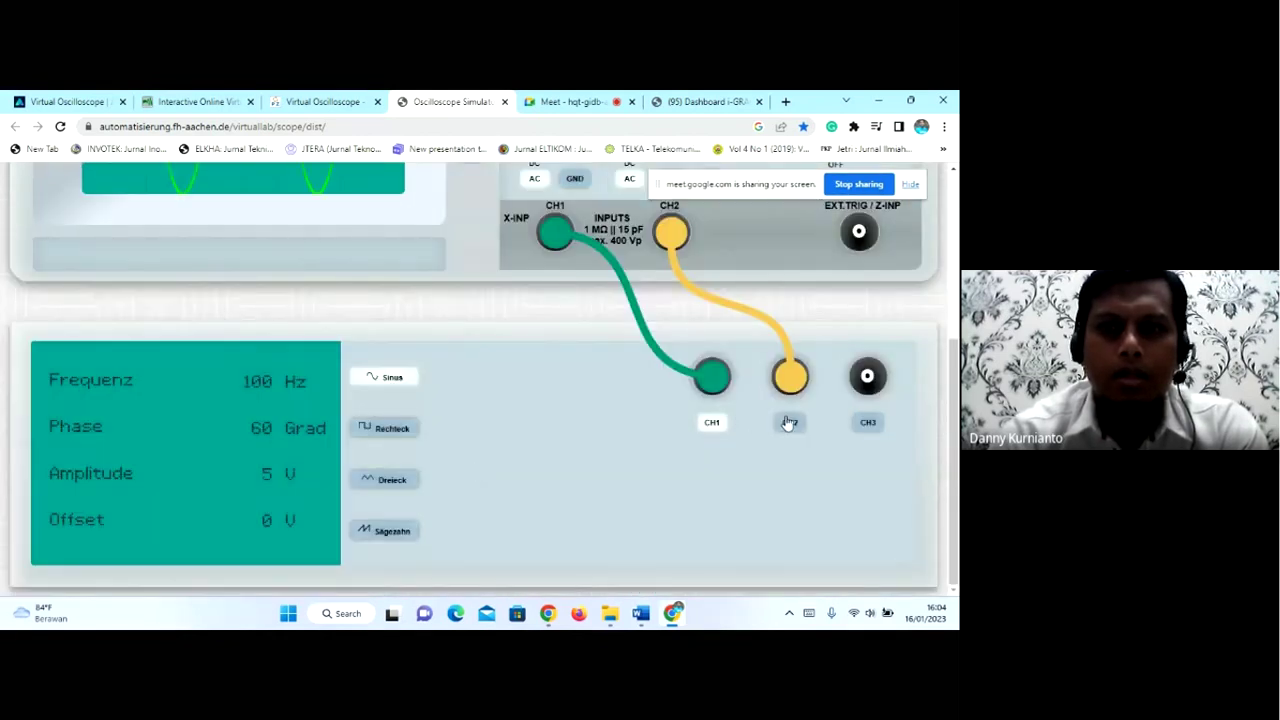
pyautogui.click(789, 422)
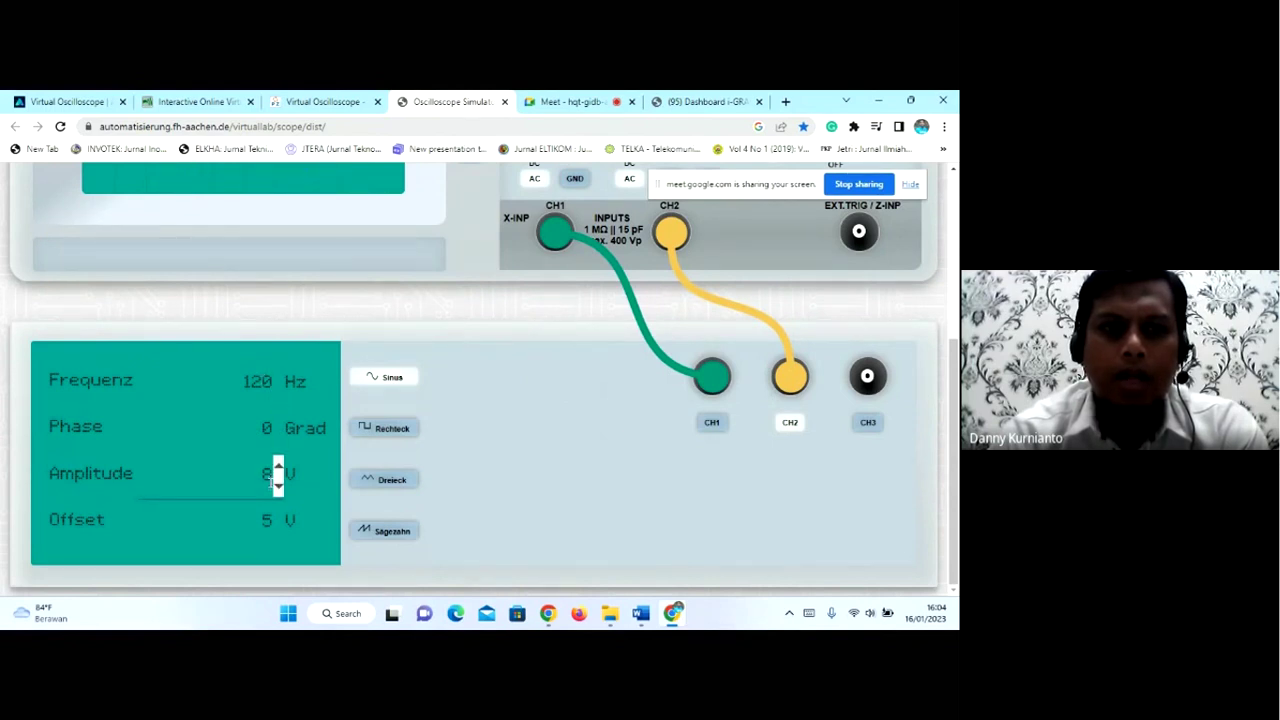
pyautogui.click(713, 422)
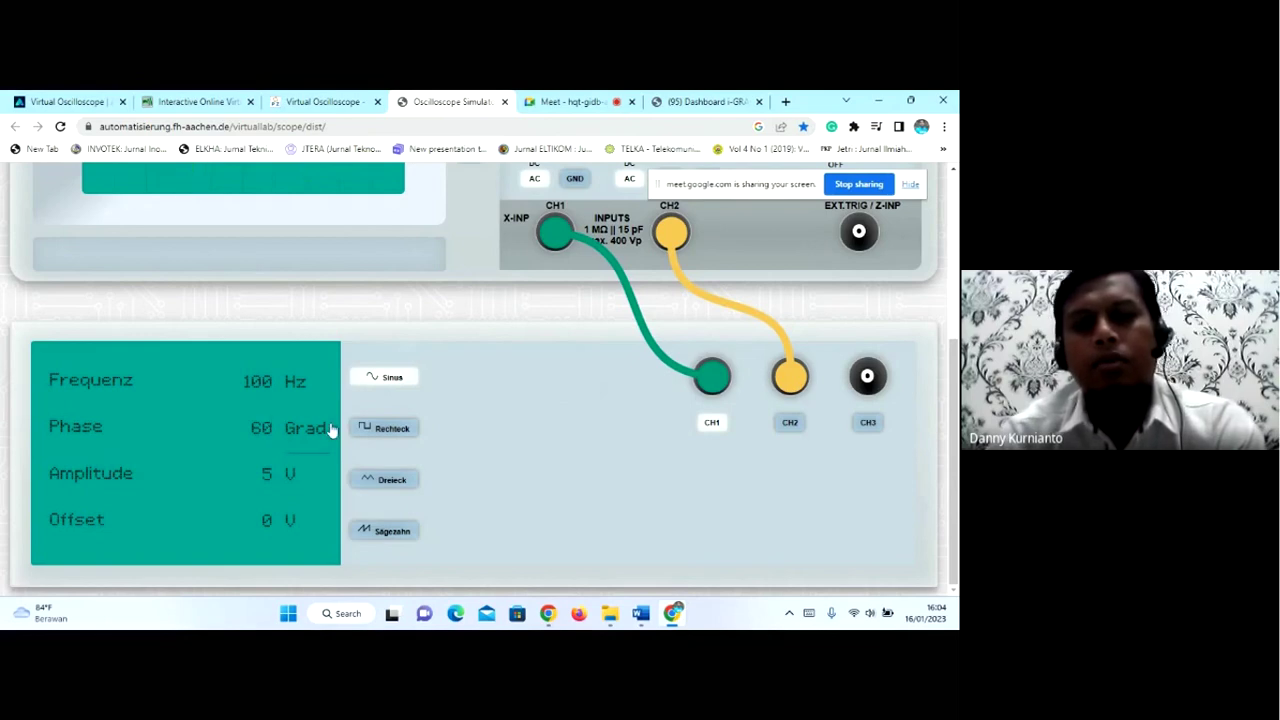
pyautogui.scroll(5, 520, 462)
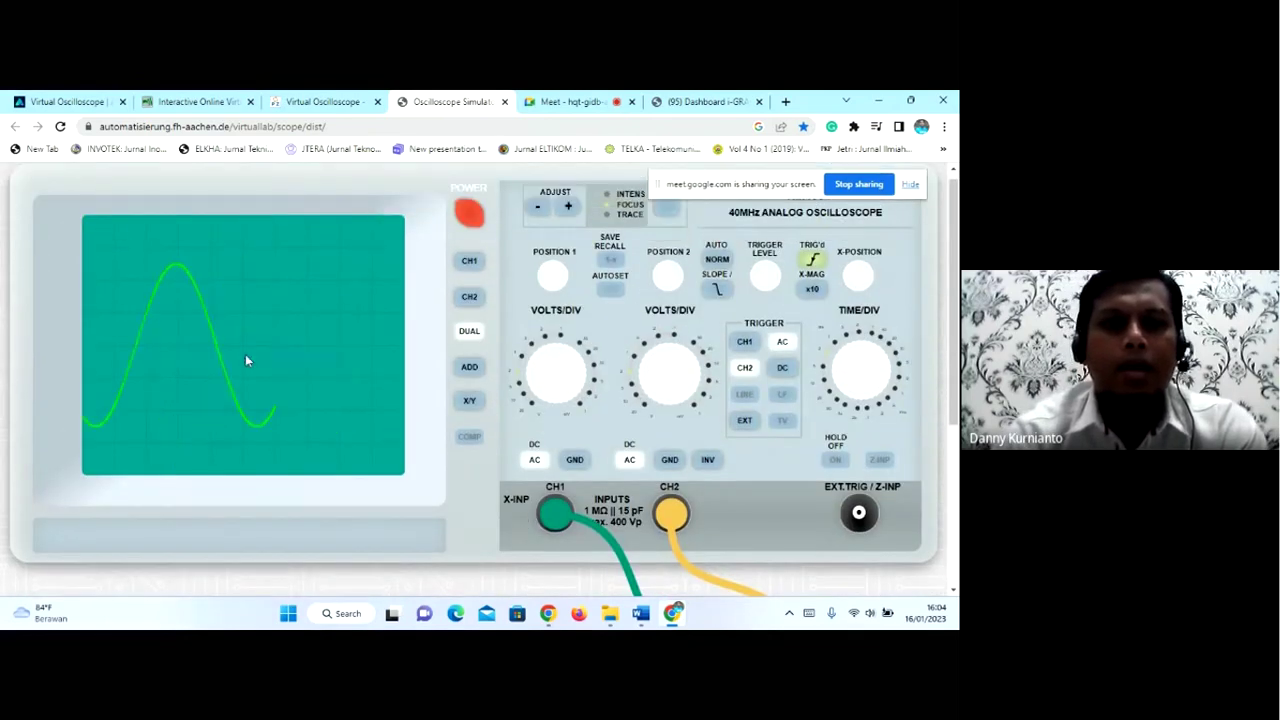
pyautogui.scroll(-5, 308, 428)
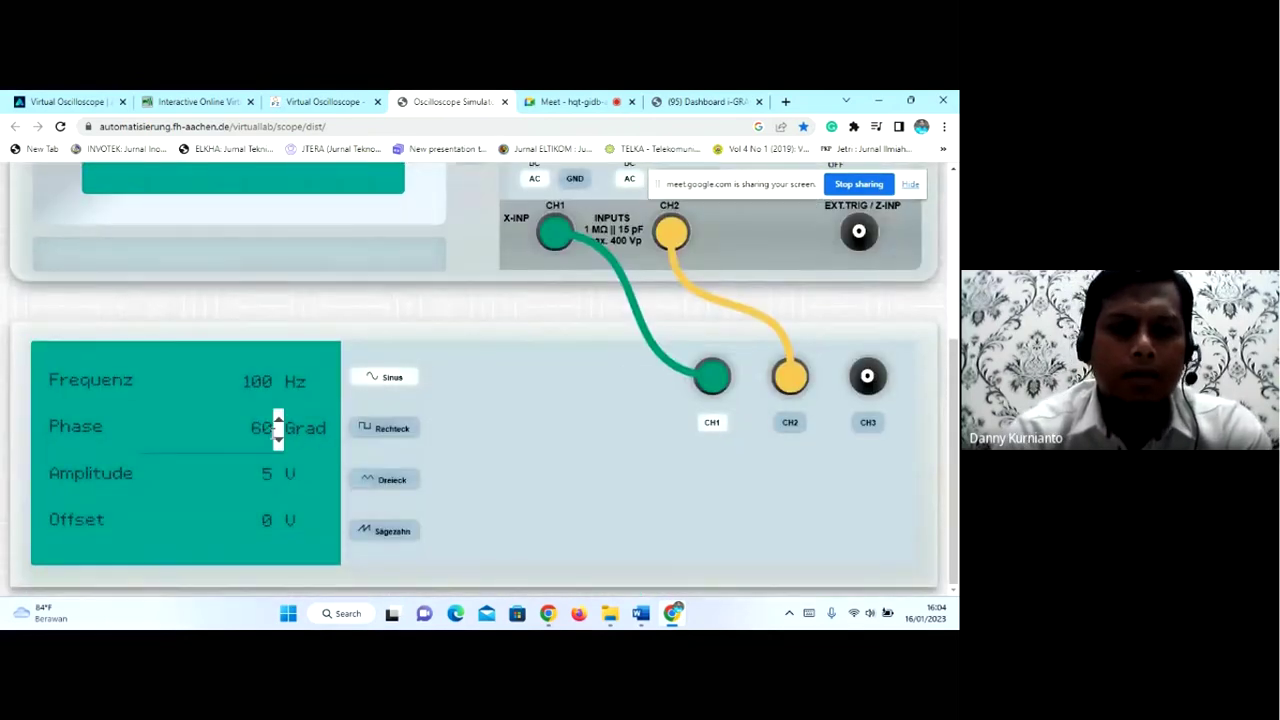
pyautogui.scroll(5, 405, 459)
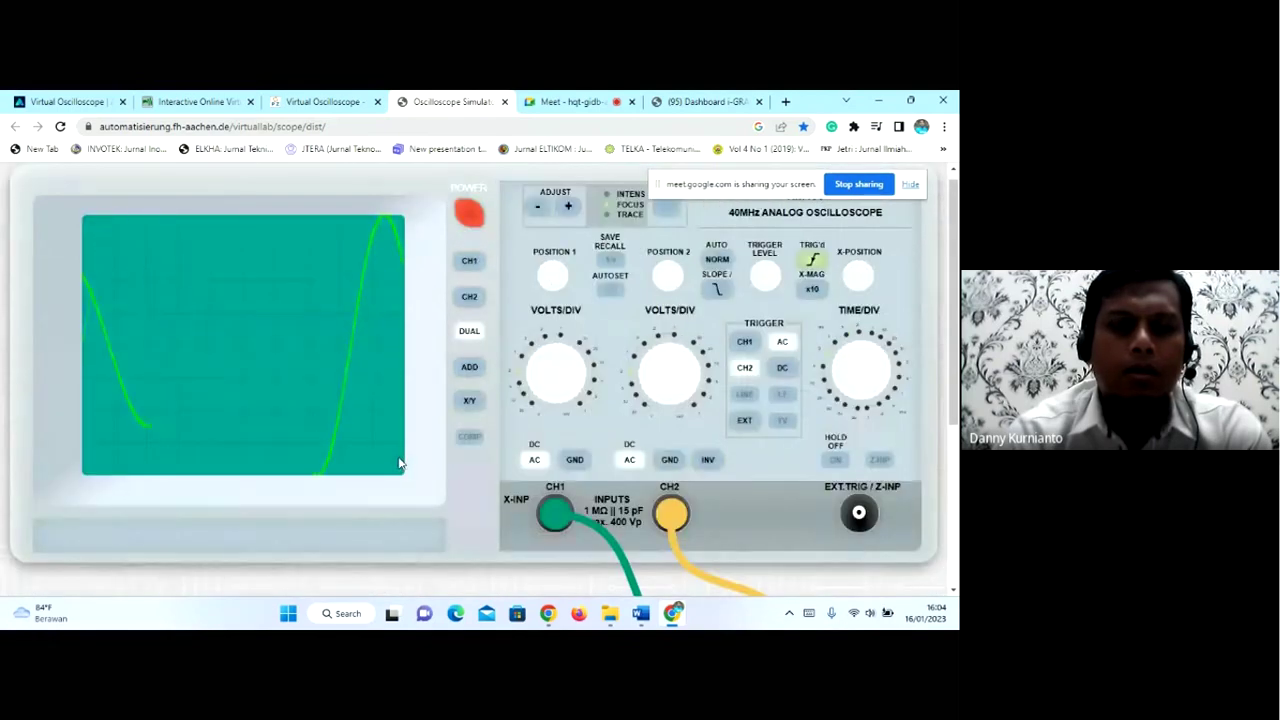
pyautogui.scroll(-5, 403, 493)
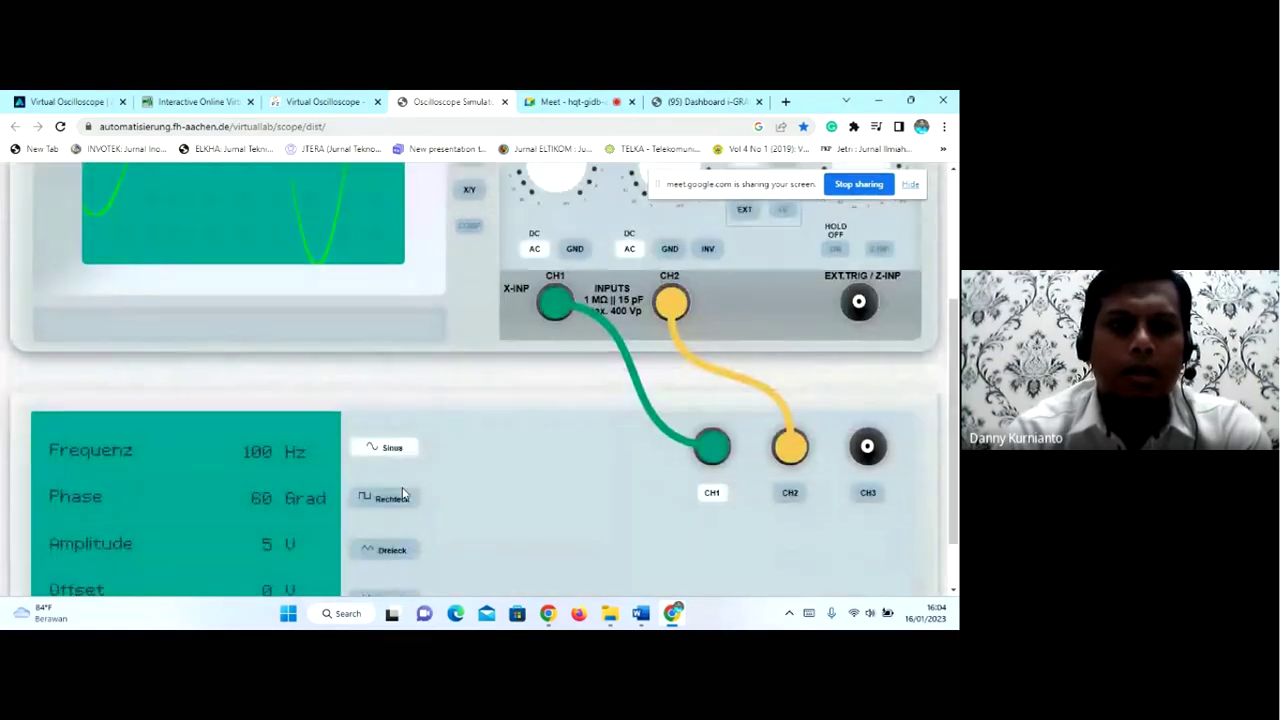
pyautogui.scroll(5, 403, 493)
pyautogui.scroll(-5, 403, 493)
pyautogui.scroll(5, 400, 490)
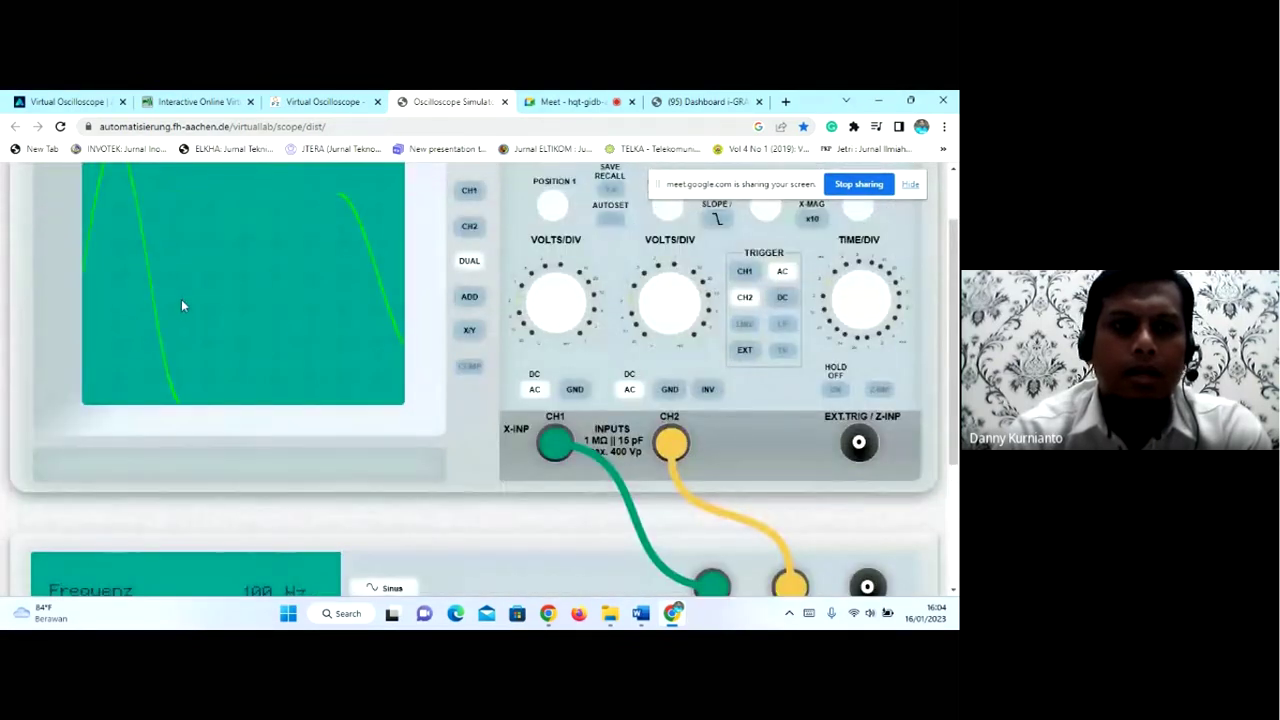
# - Set the generator's CH1 phase to 0 Grad and check the resulting traces on the dual display
pyautogui.scroll(-5, 258, 437)
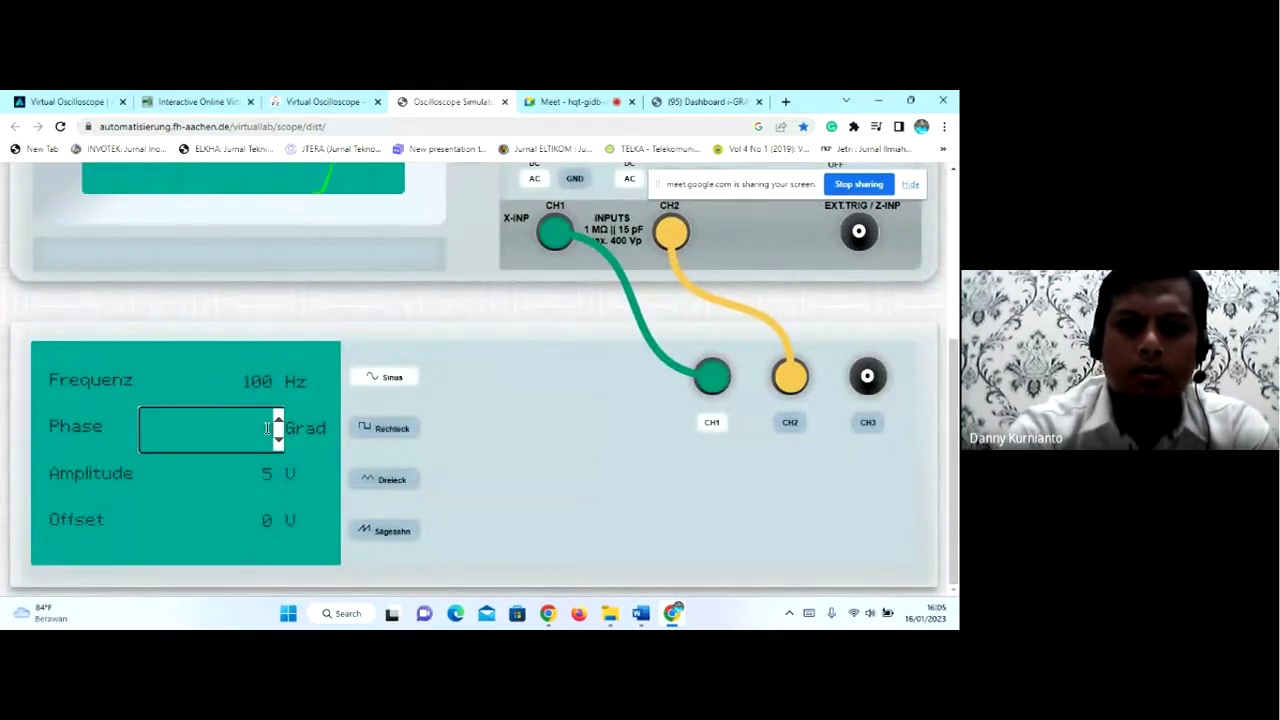
pyautogui.click(629, 409)
pyautogui.scroll(5, 520, 390)
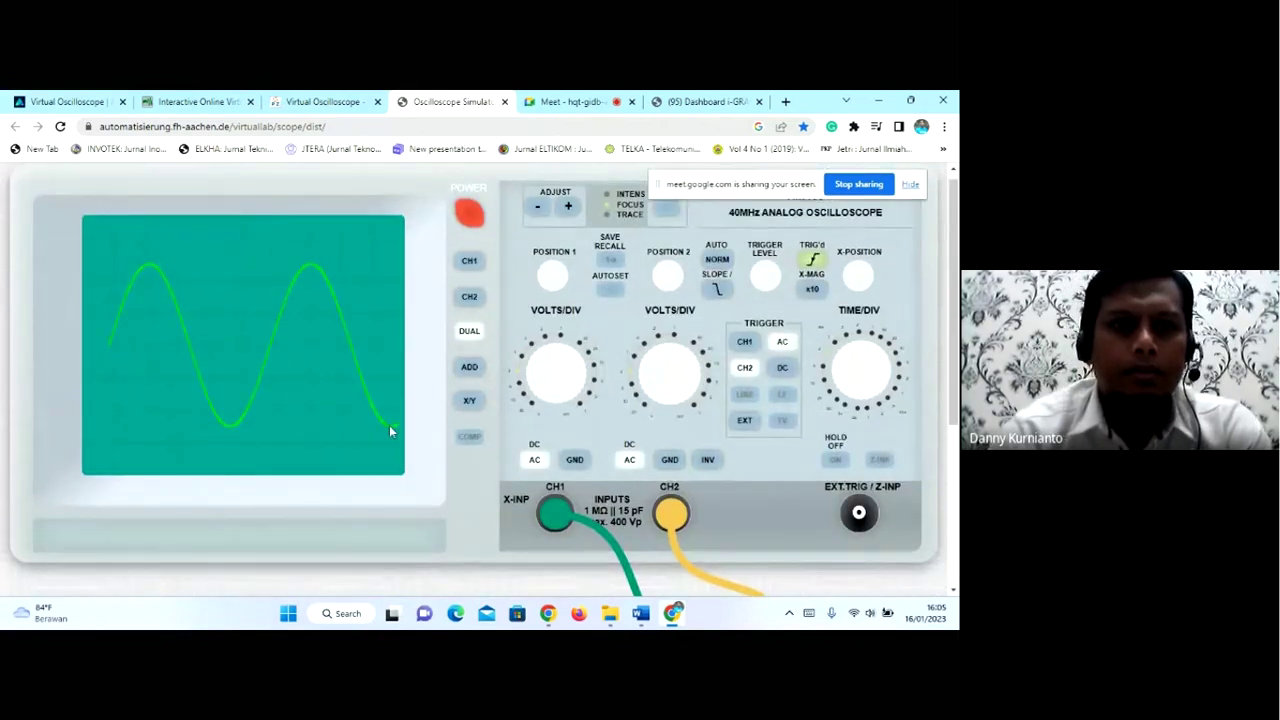
pyautogui.scroll(-2, 455, 515)
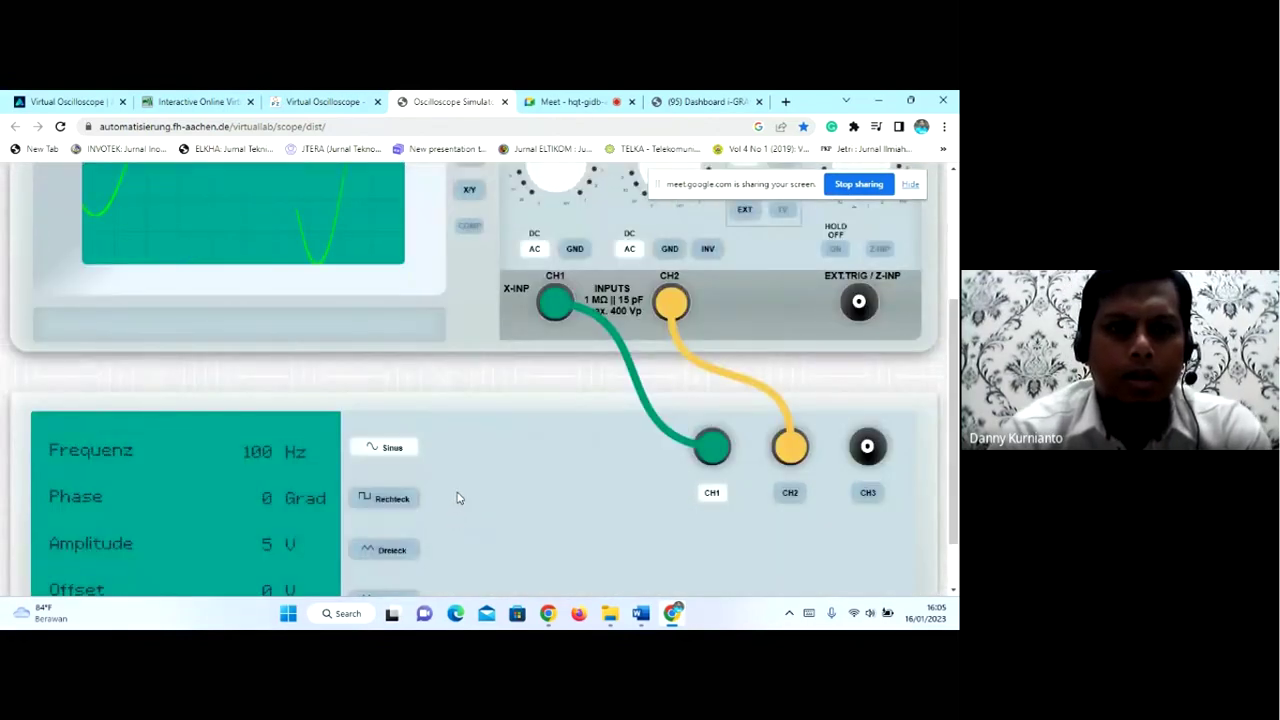
# - Set the generator's CH2 frequency to 100 Hz to match CH1, and check the resulting traces on the dual display
pyautogui.click(790, 491)
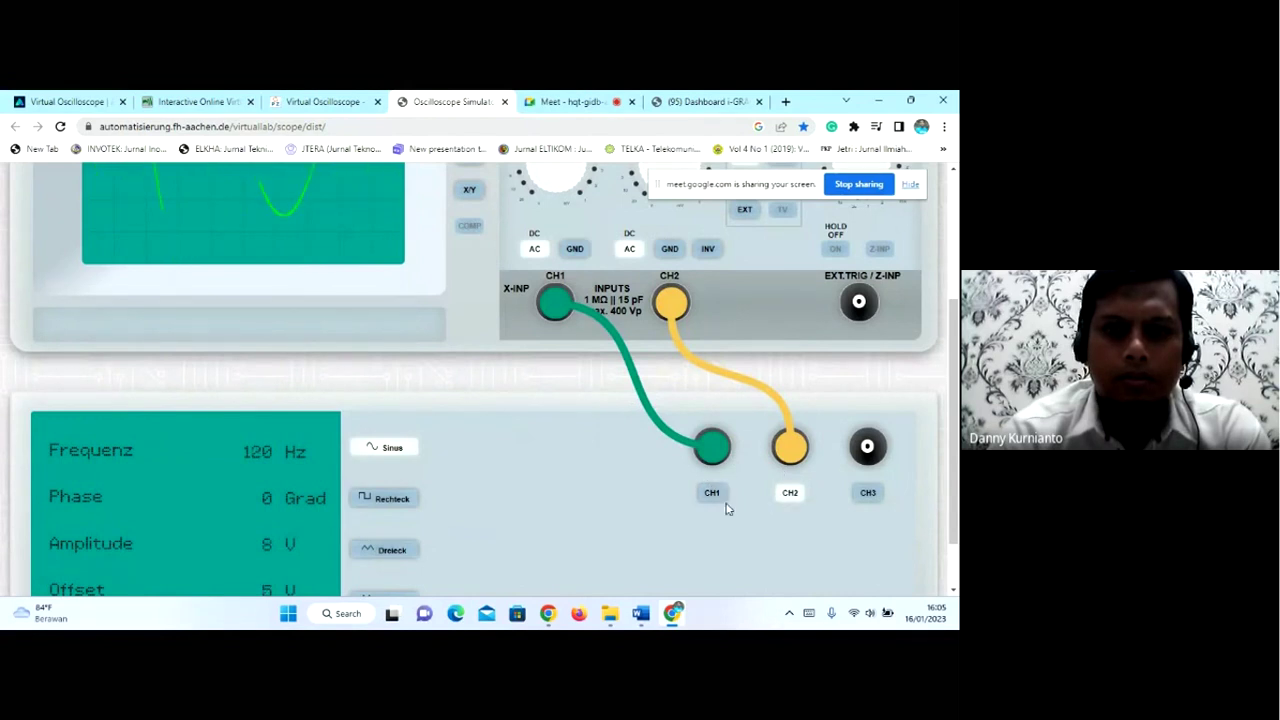
pyautogui.click(713, 495)
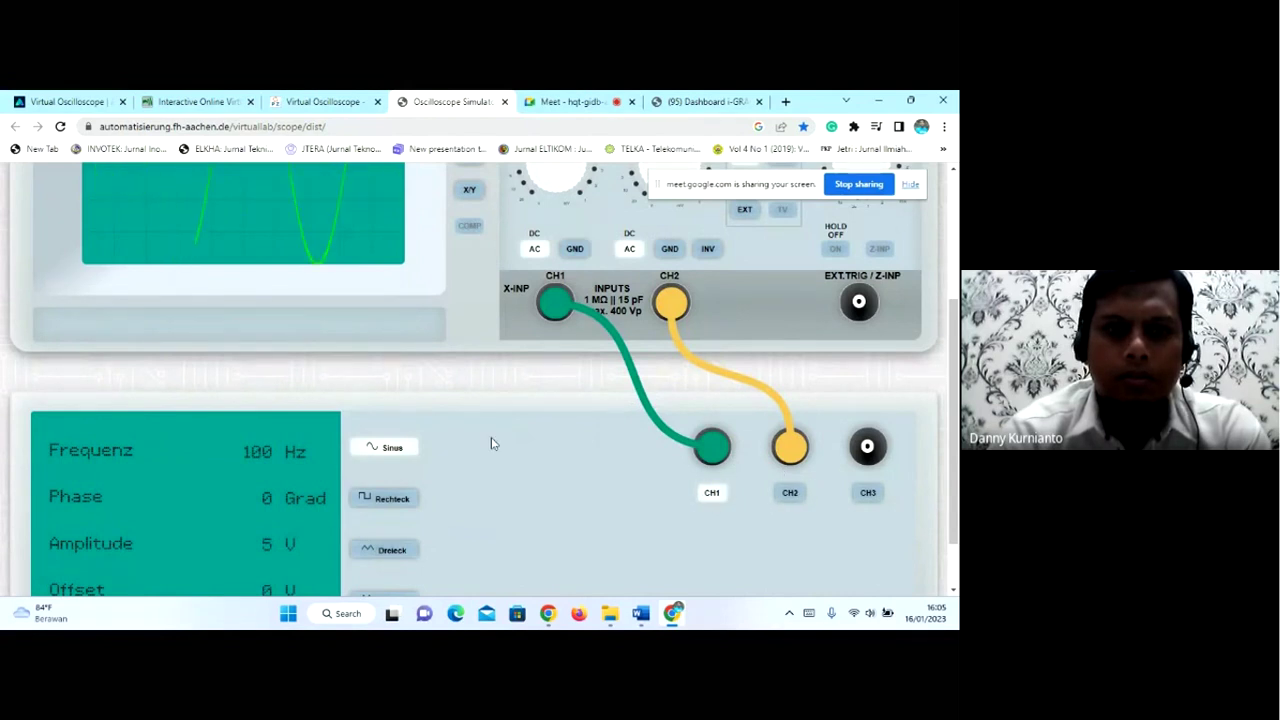
pyautogui.click(797, 503)
pyautogui.click(265, 451)
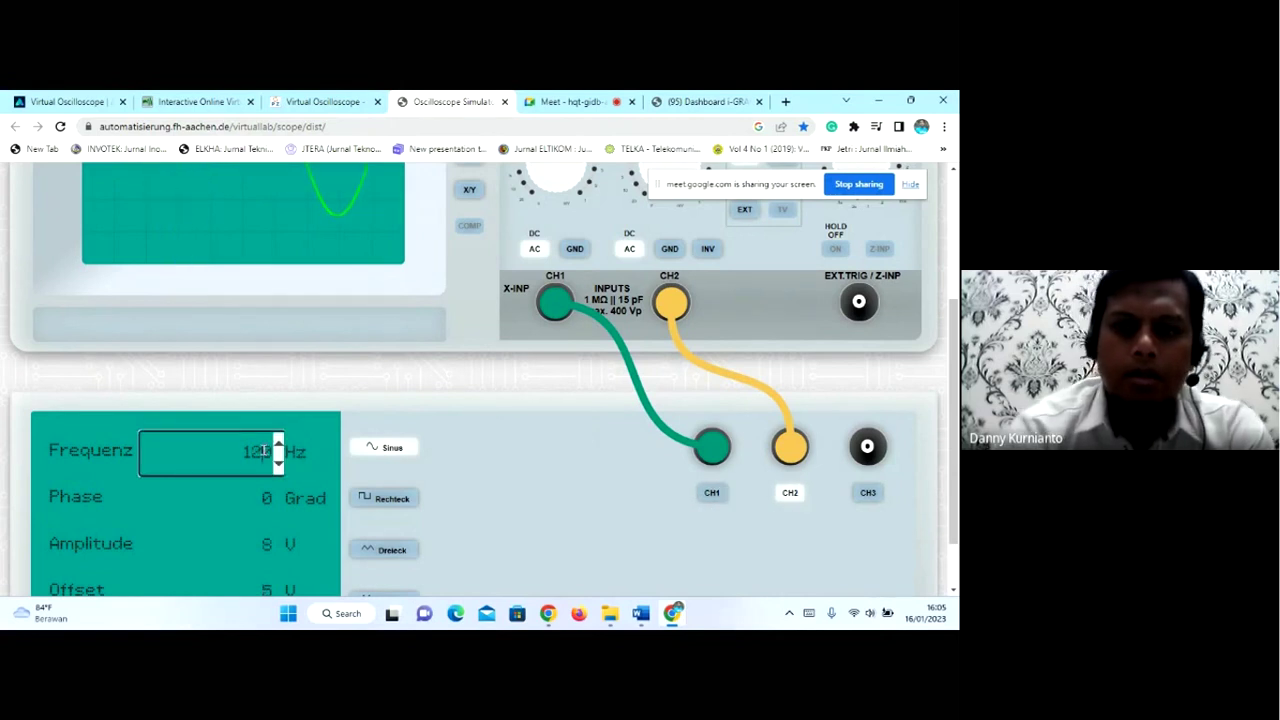
pyautogui.press('BackSpace')
pyautogui.press('BackSpace')
pyautogui.write('00')
pyautogui.click(552, 470)
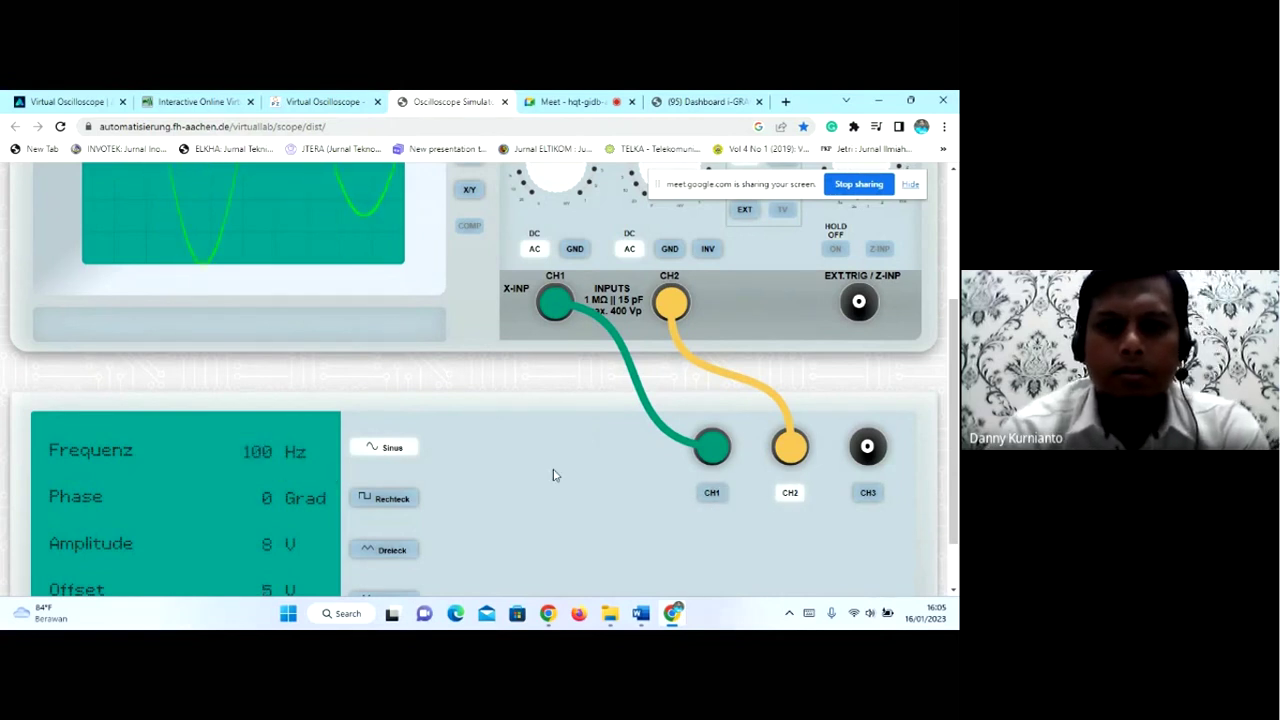
pyautogui.scroll(3, 558, 480)
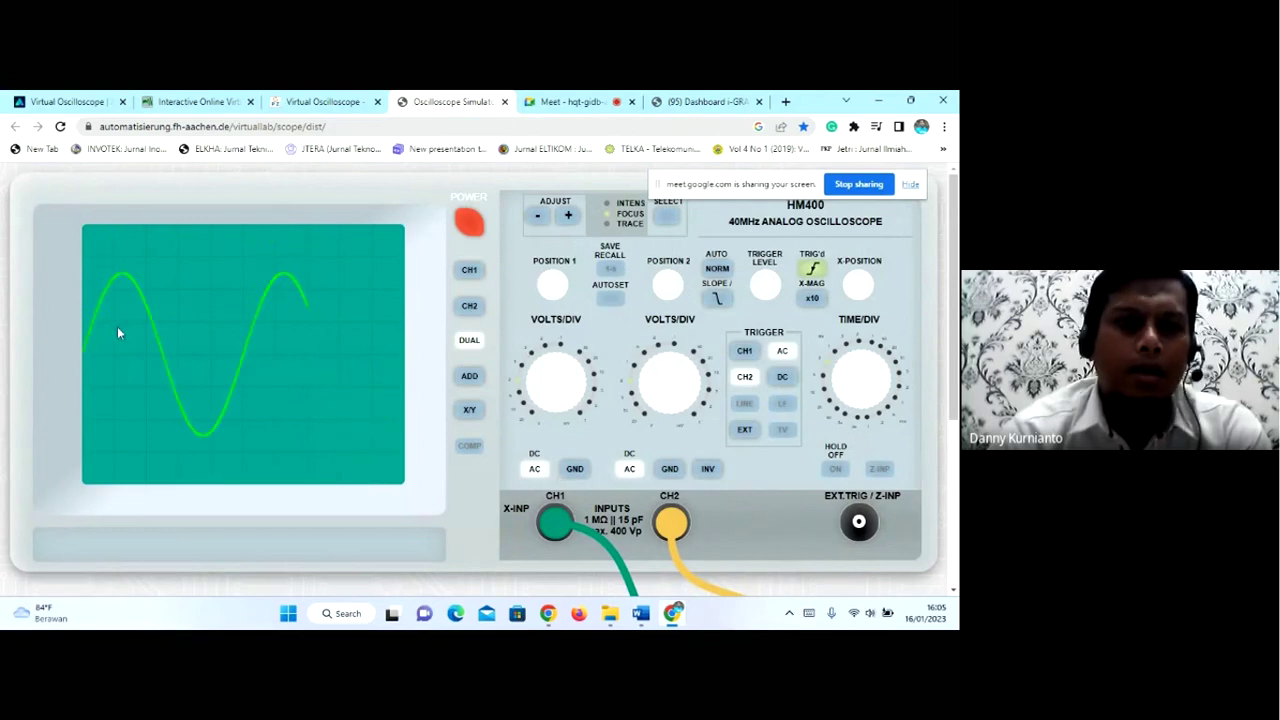
pyautogui.scroll(-3, 187, 343)
pyautogui.scroll(-1, 281, 437)
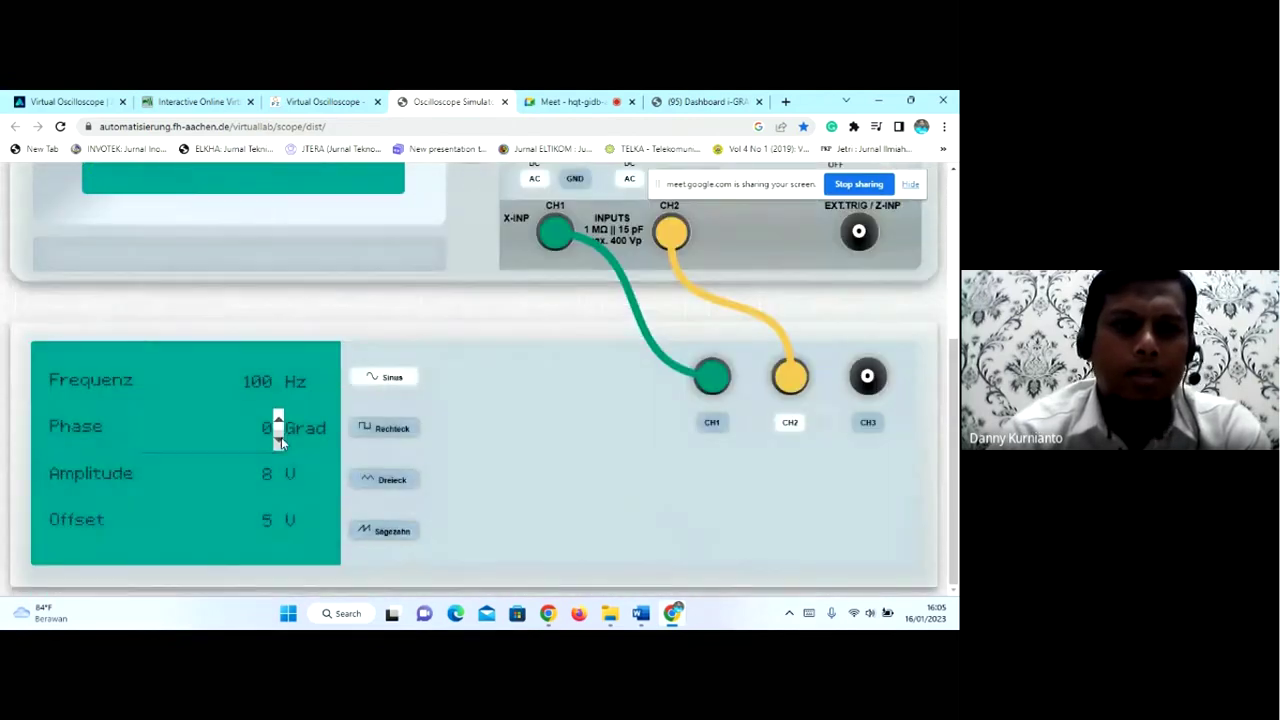
pyautogui.scroll(3, 280, 470)
pyautogui.scroll(1, 274, 480)
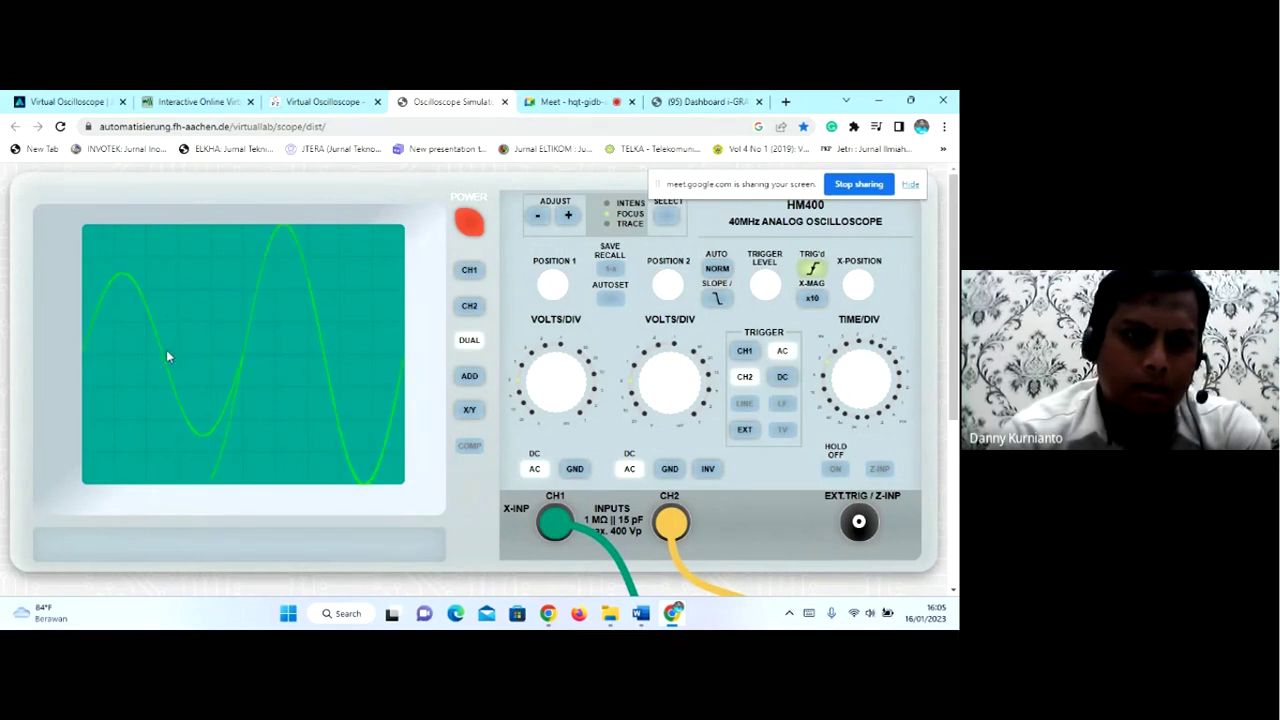
# - Set the generator's CH2 frequency to 120 Hz and check the dual traces with CH2 as the trigger source
pyautogui.scroll(-3, 170, 365)
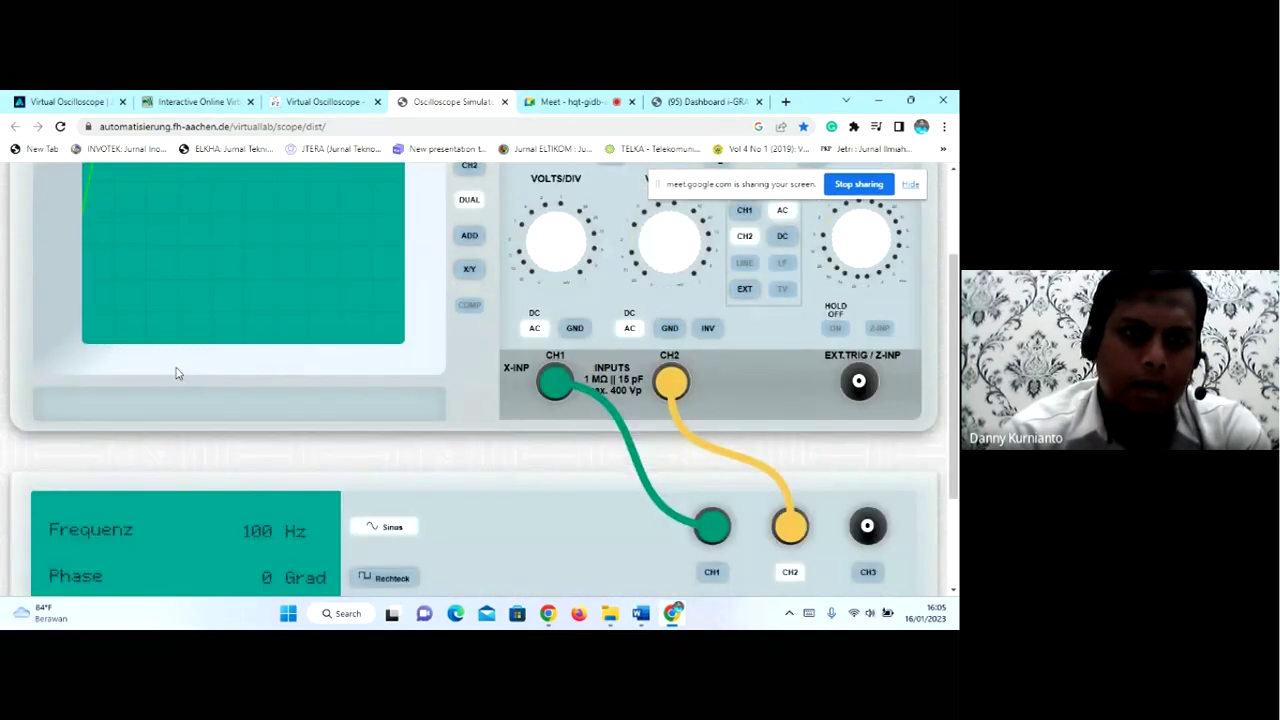
pyautogui.scroll(-3, 175, 373)
pyautogui.click(268, 392)
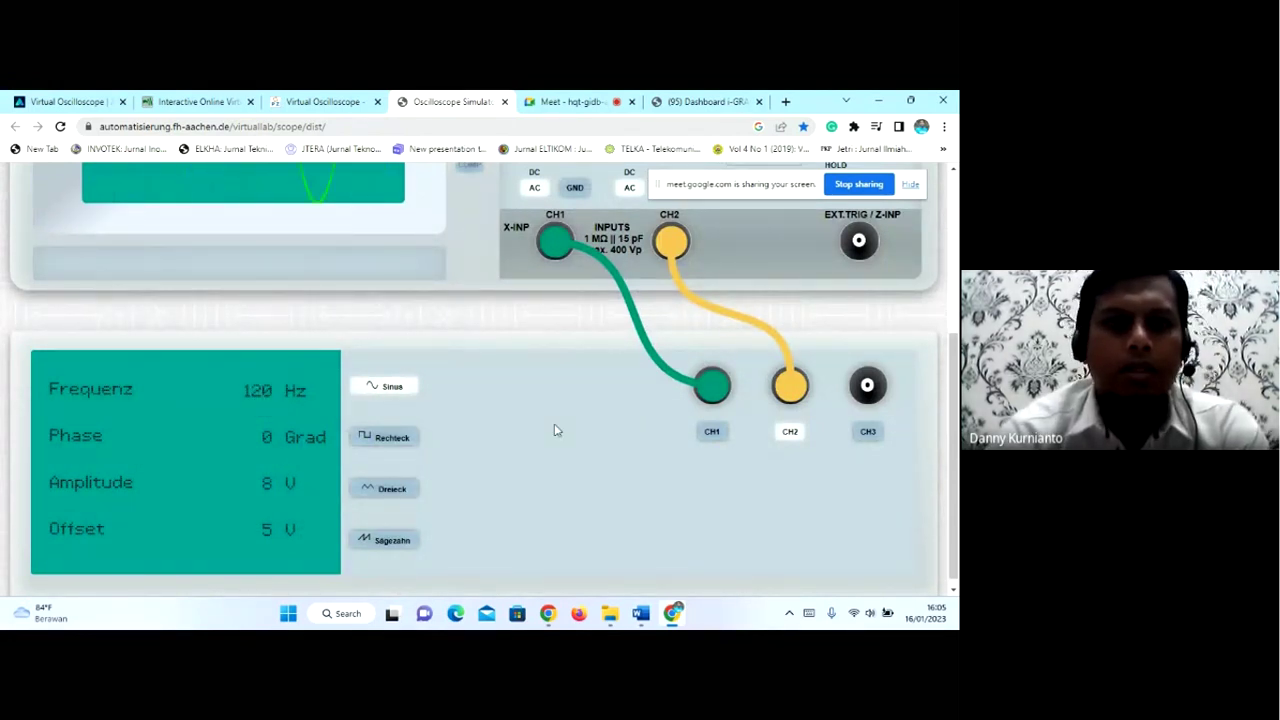
pyautogui.scroll(6, 554, 428)
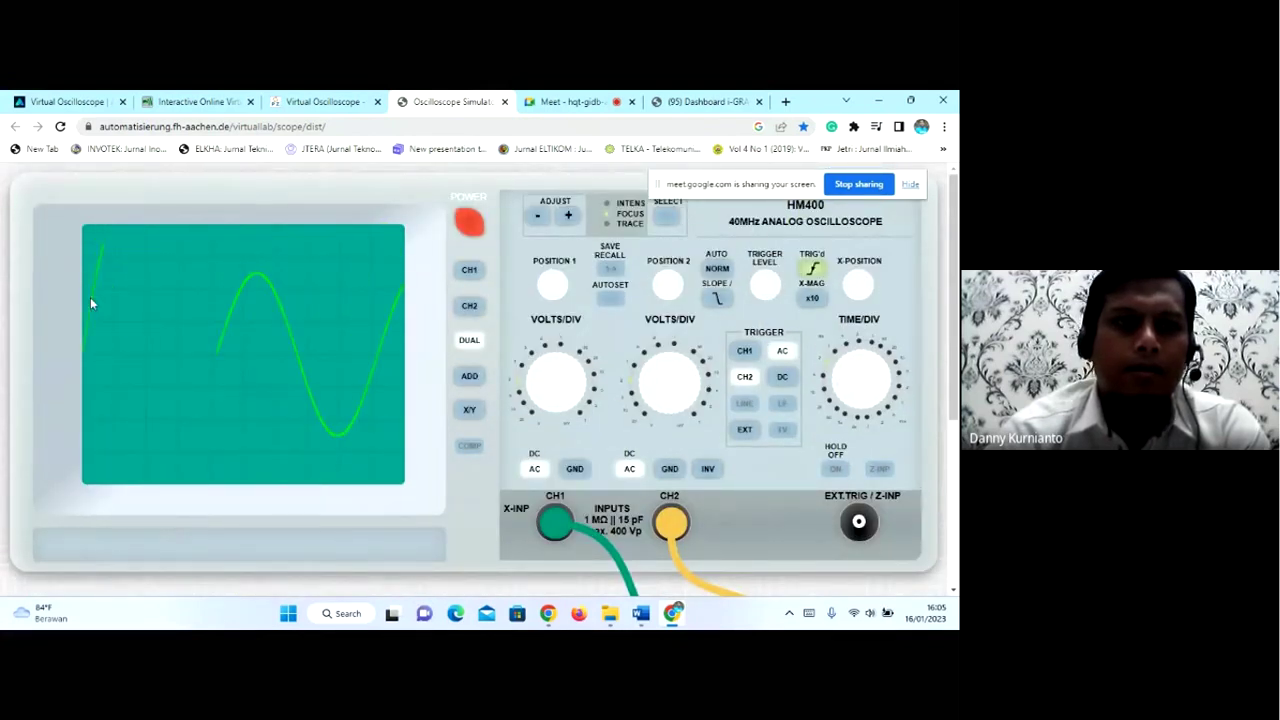
pyautogui.click(753, 377)
pyautogui.click(750, 378)
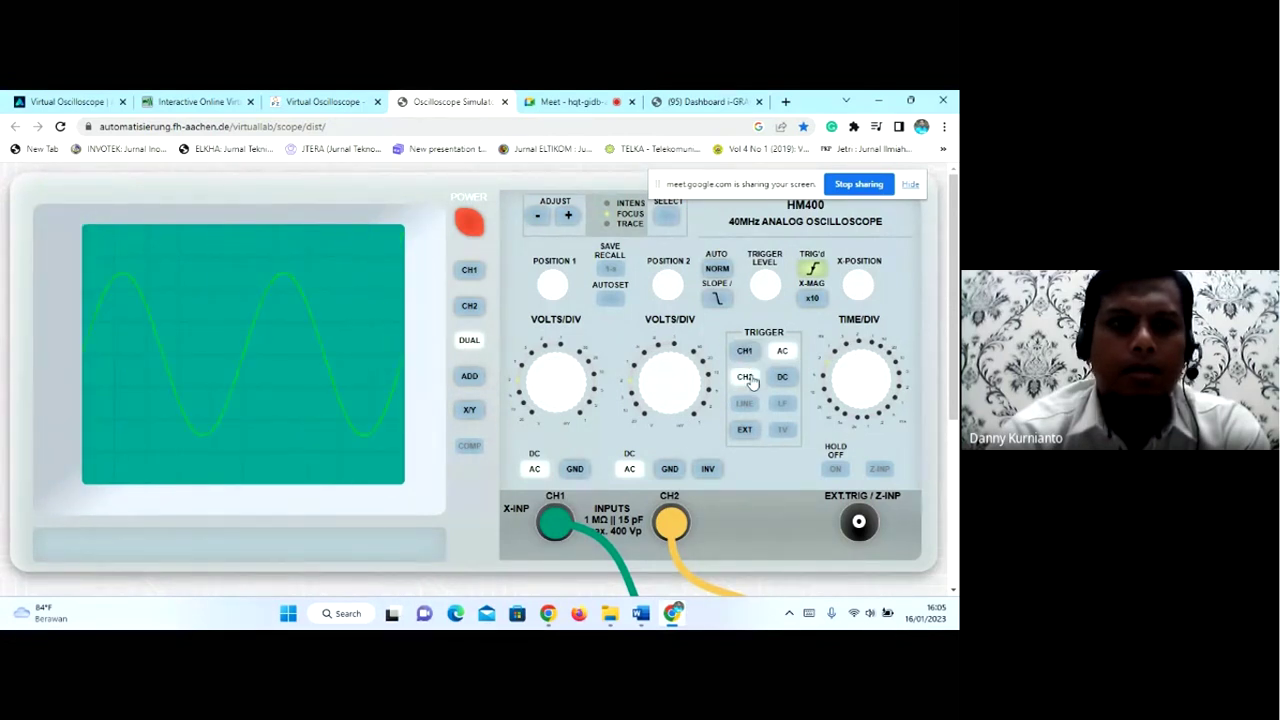
# - Restore the generator's CH2 frequency to 100 Hz and check both traces on the oscilloscope
pyautogui.scroll(-1, 429, 442)
pyautogui.scroll(-3, 429, 442)
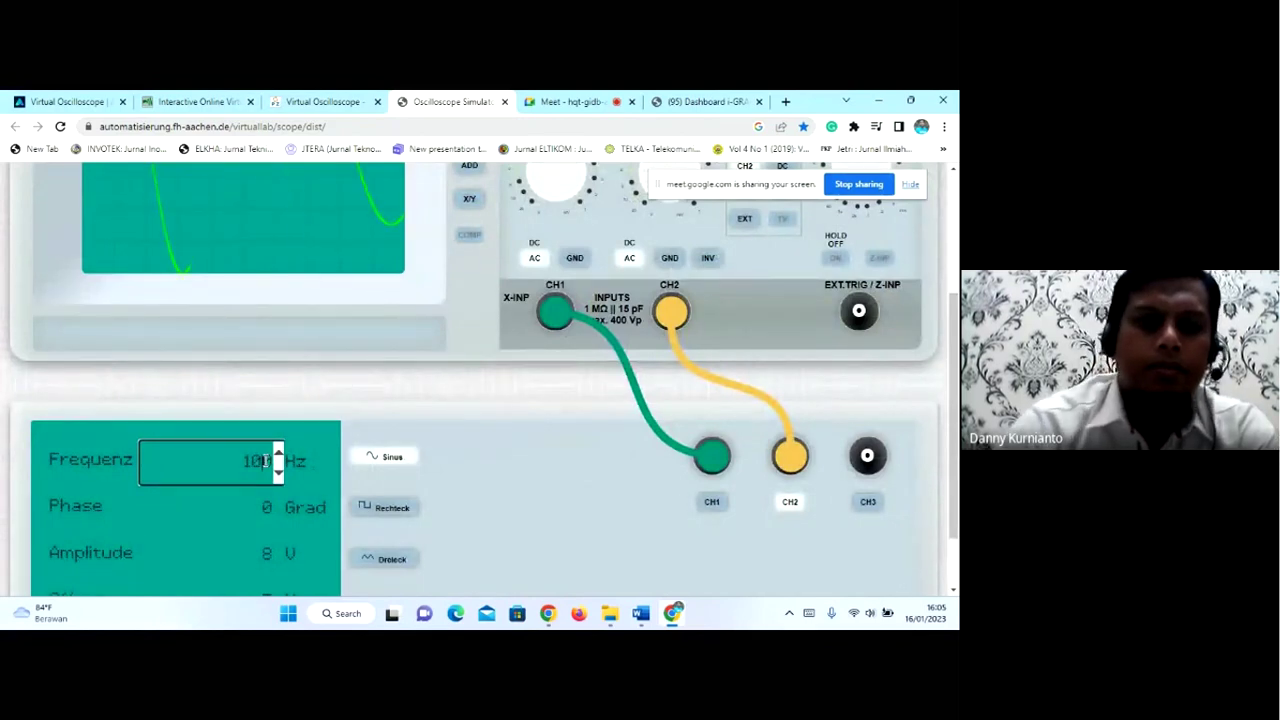
pyautogui.scroll(3, 517, 486)
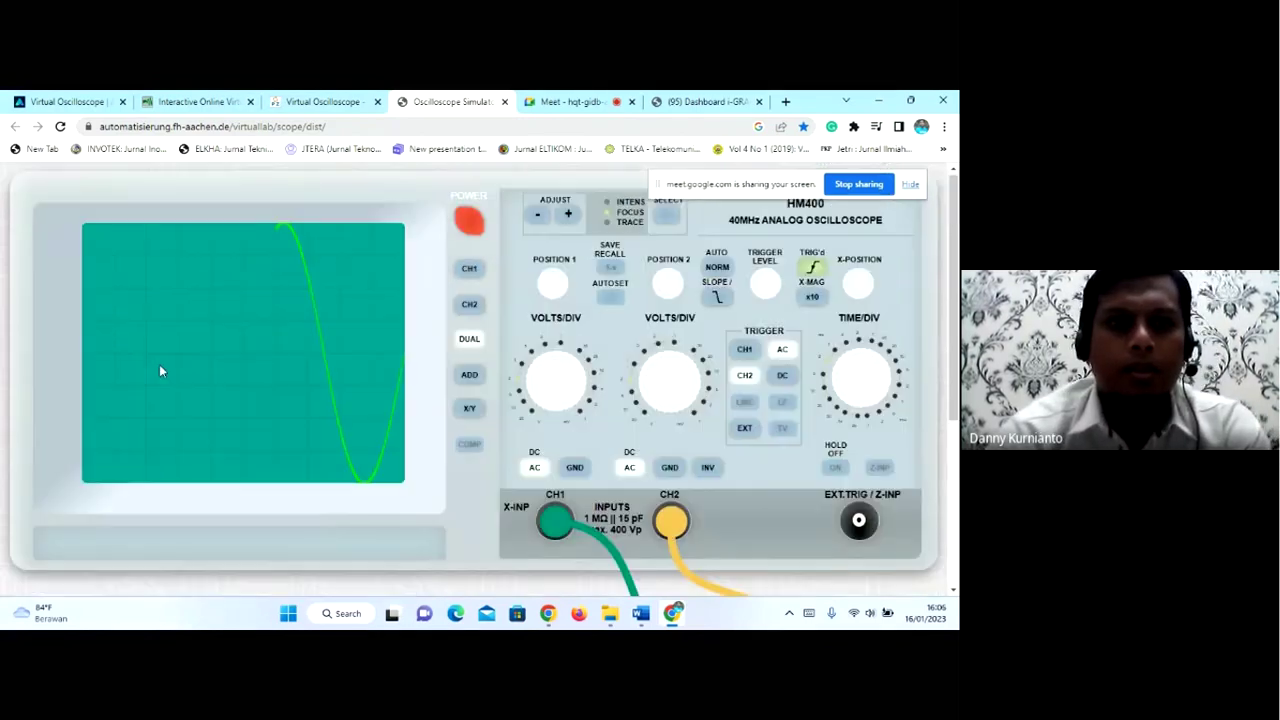
# - Set the generator's CH2 phase to 45 Grad and check the phase shift between the two traces
pyautogui.scroll(-4, 263, 434)
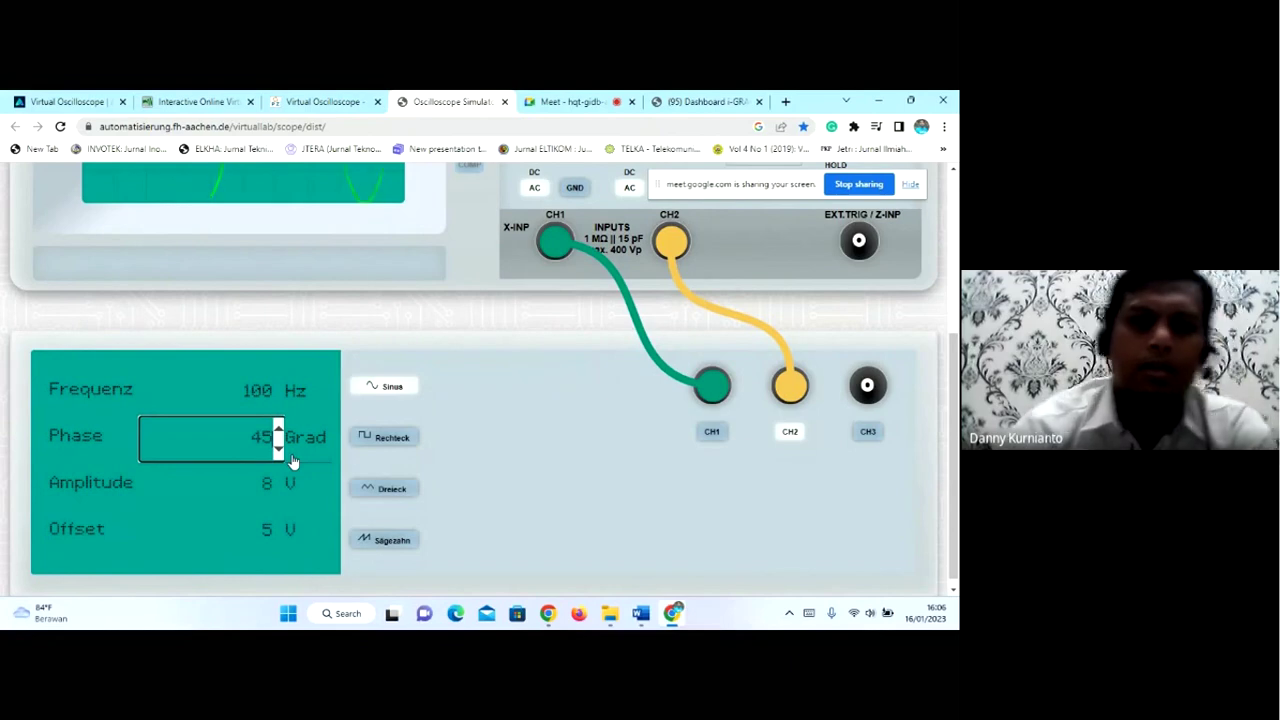
pyautogui.click(504, 421)
pyautogui.scroll(4, 502, 414)
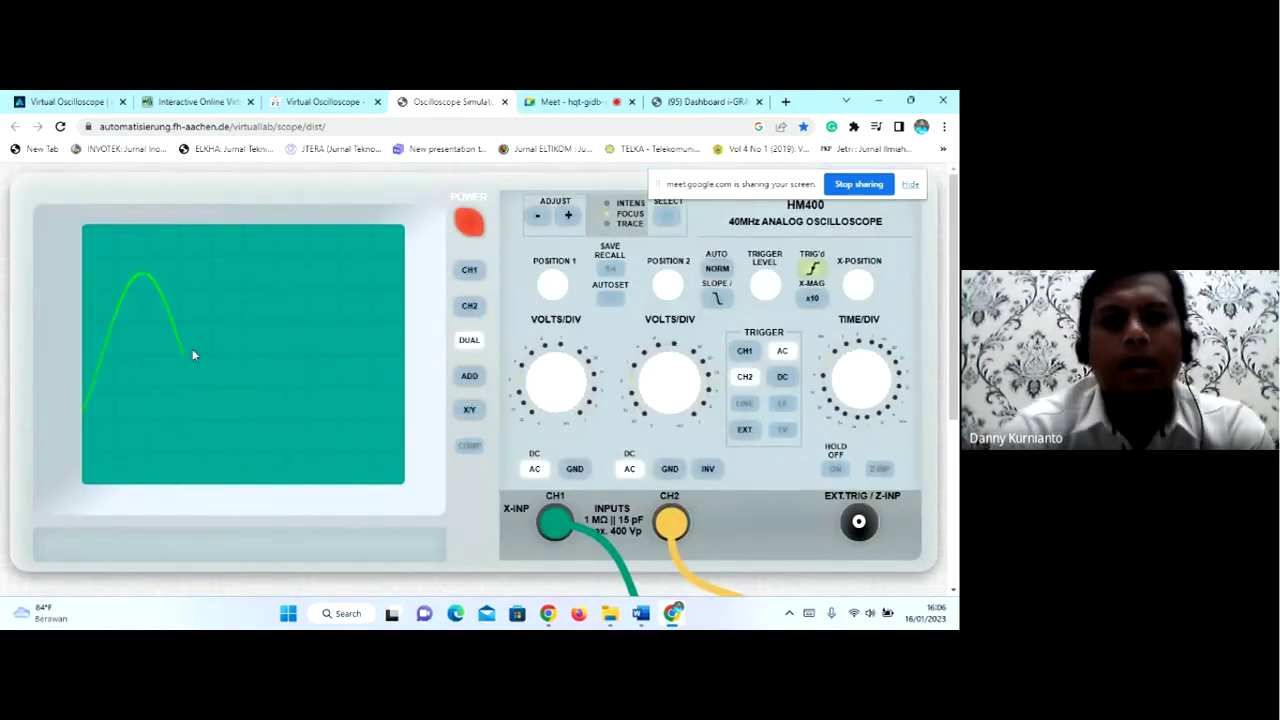
# - Set the generator's CH2 phase to 0 Grad and compare the two traces on the dual display
pyautogui.scroll(-4, 250, 375)
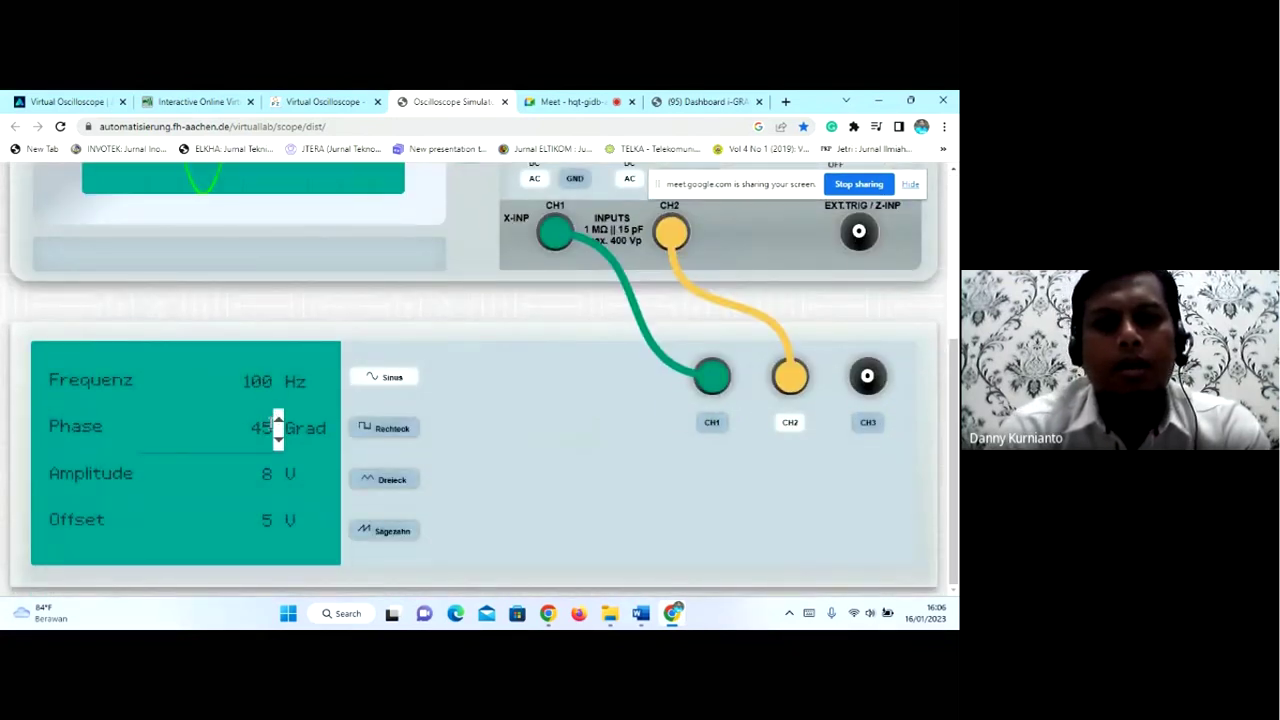
pyautogui.doubleClick(260, 426)
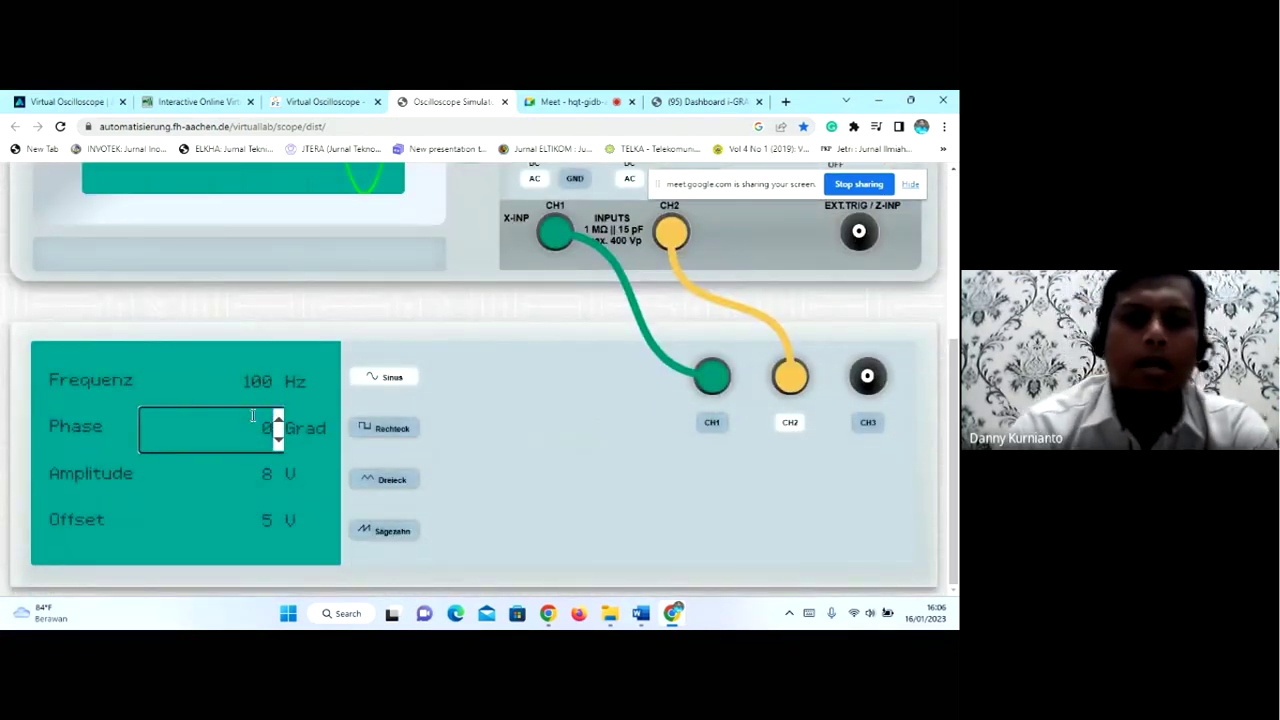
pyautogui.click(508, 430)
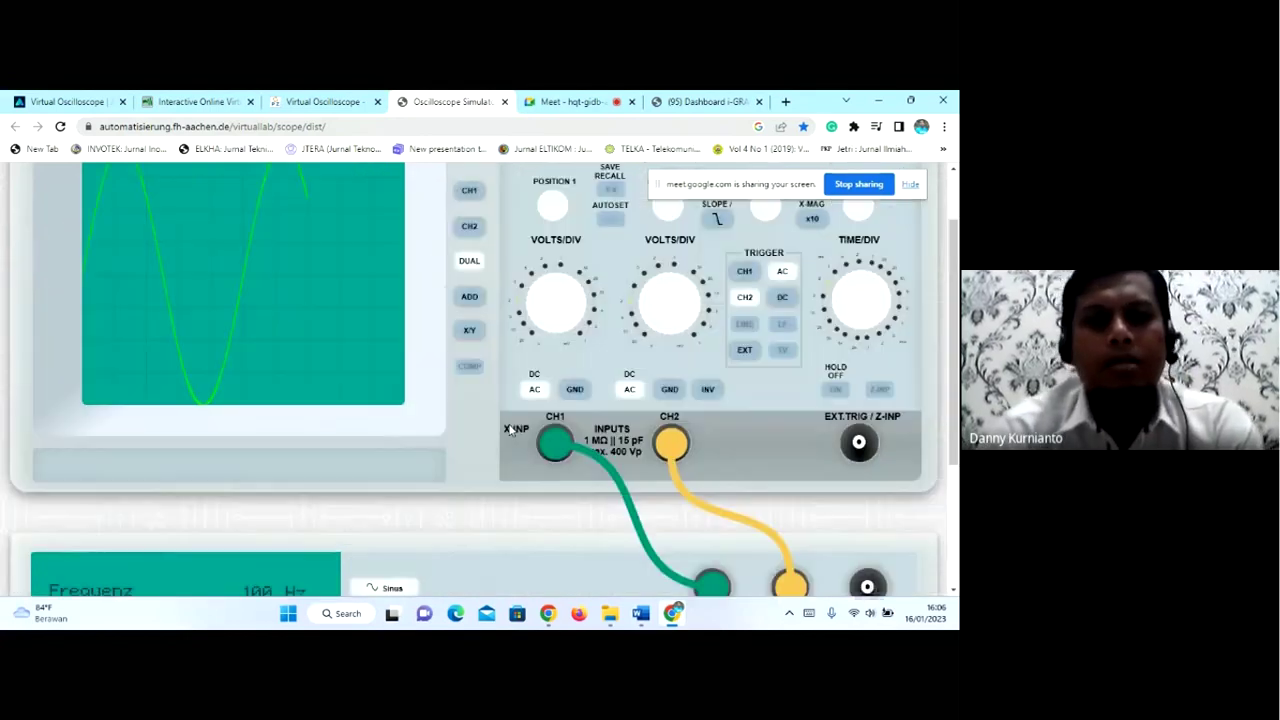
pyautogui.scroll(3, 326, 422)
pyautogui.scroll(2, 322, 415)
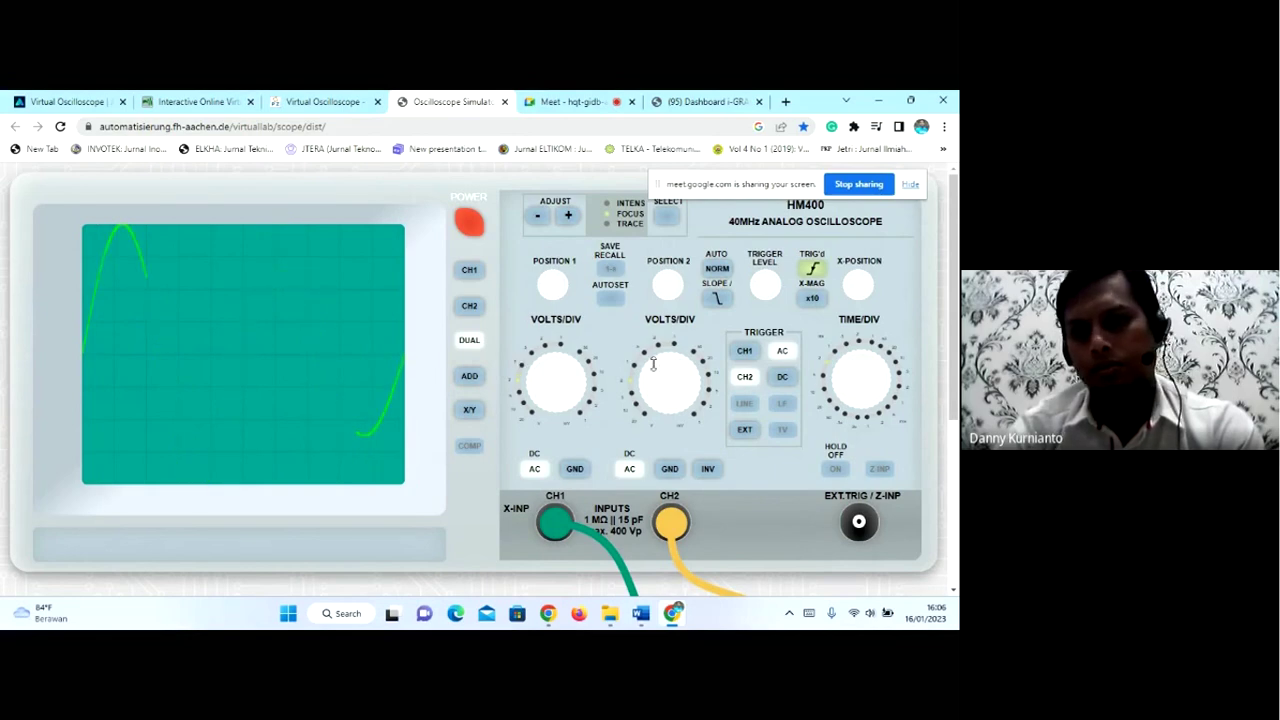
# - Review the generator's CH2 signal settings and check the oscilloscope's TIME/DIV setting
pyautogui.scroll(-3, 772, 444)
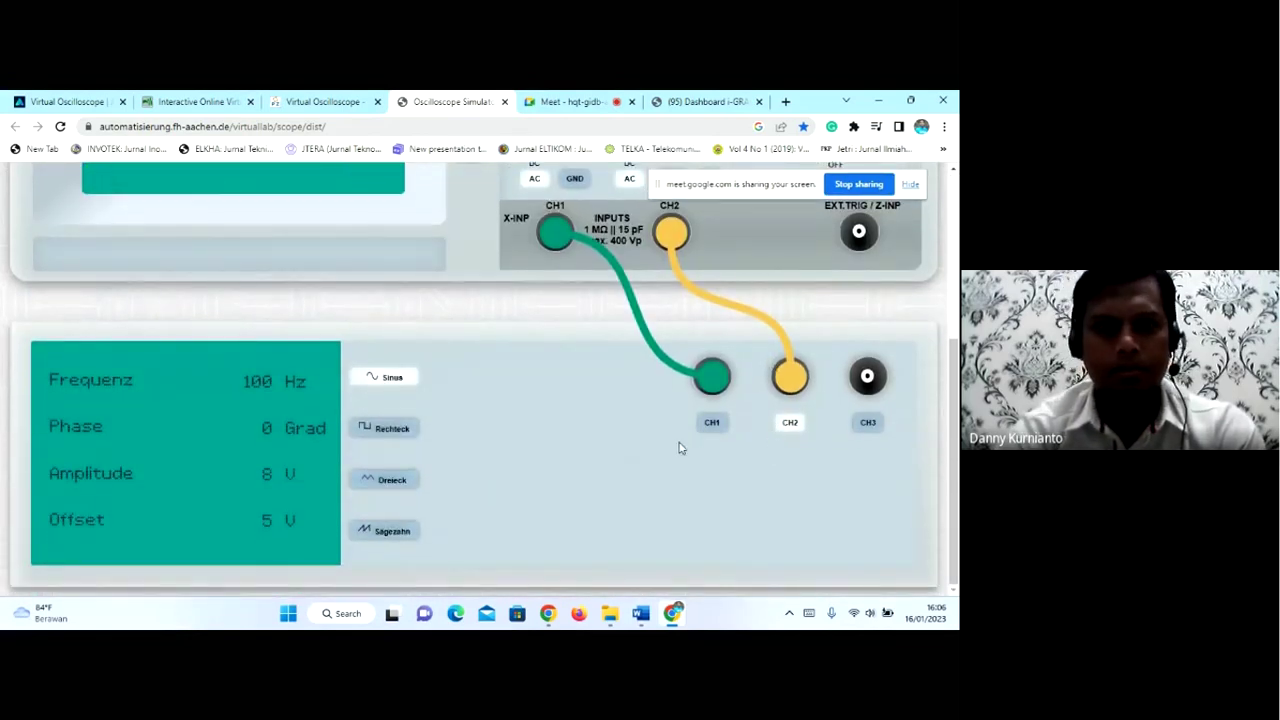
pyautogui.scroll(3, 603, 441)
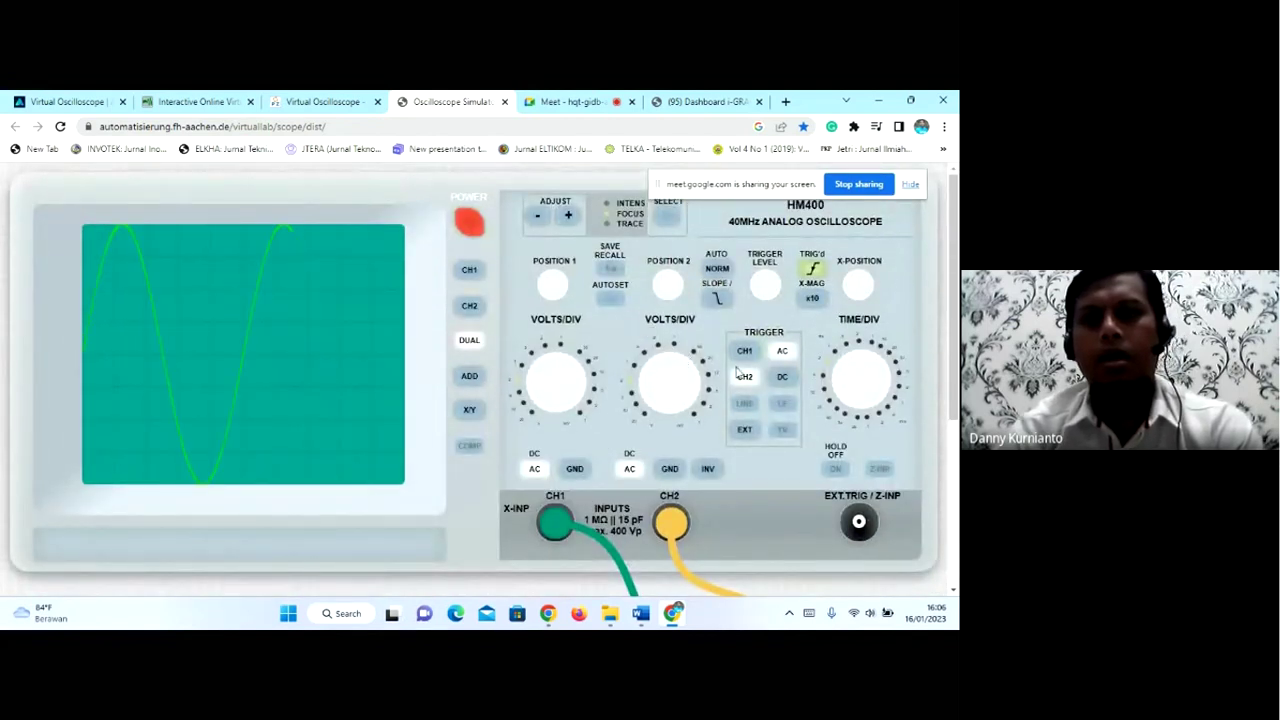
pyautogui.scroll(-1, 556, 380)
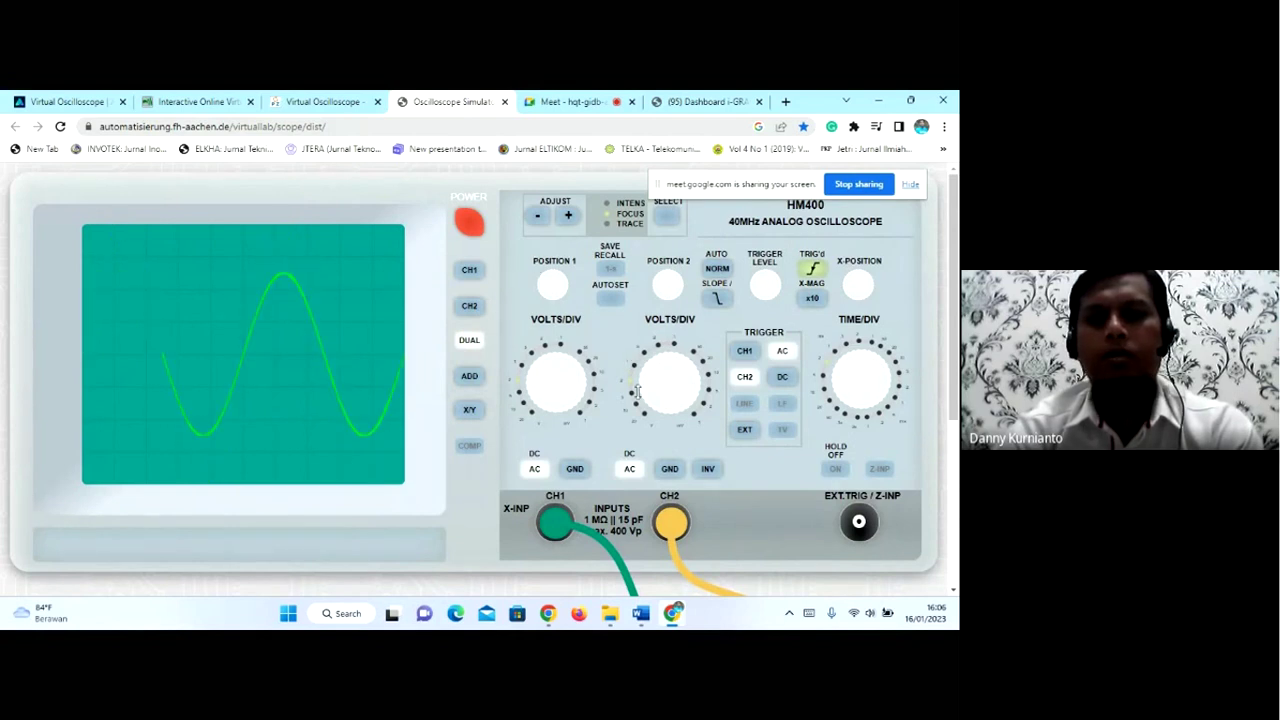
pyautogui.moveTo(839, 375)
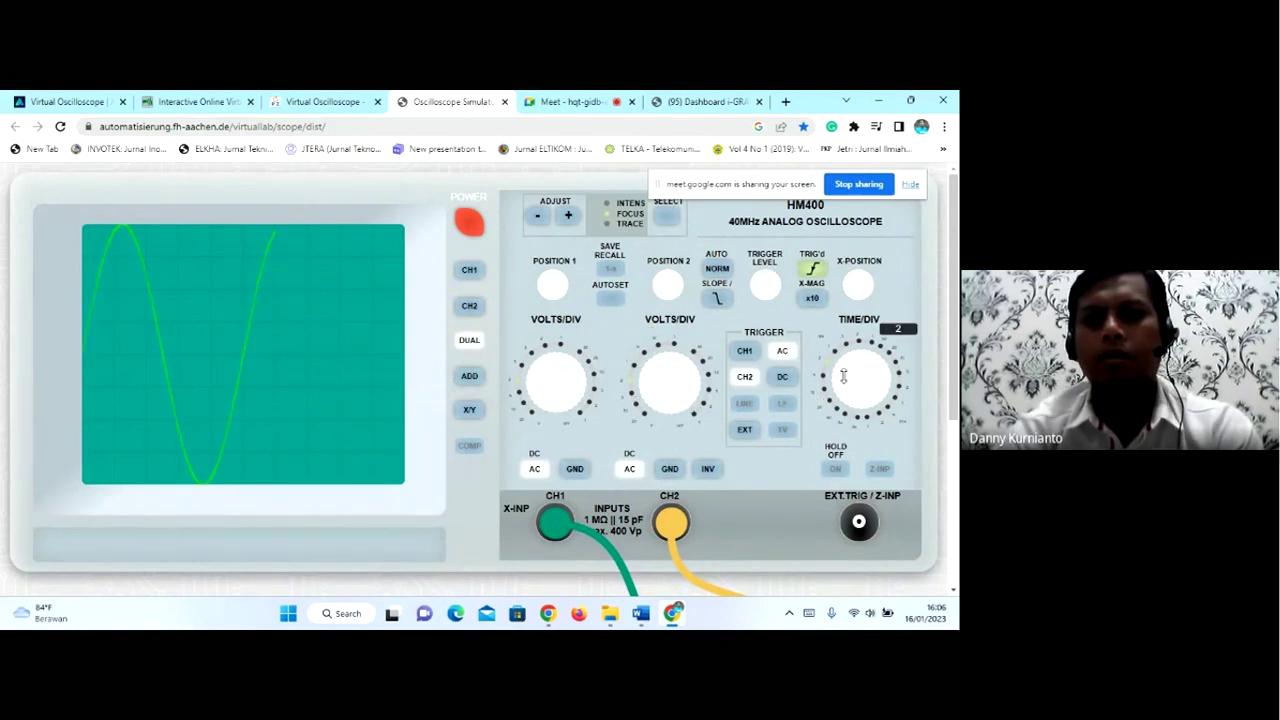
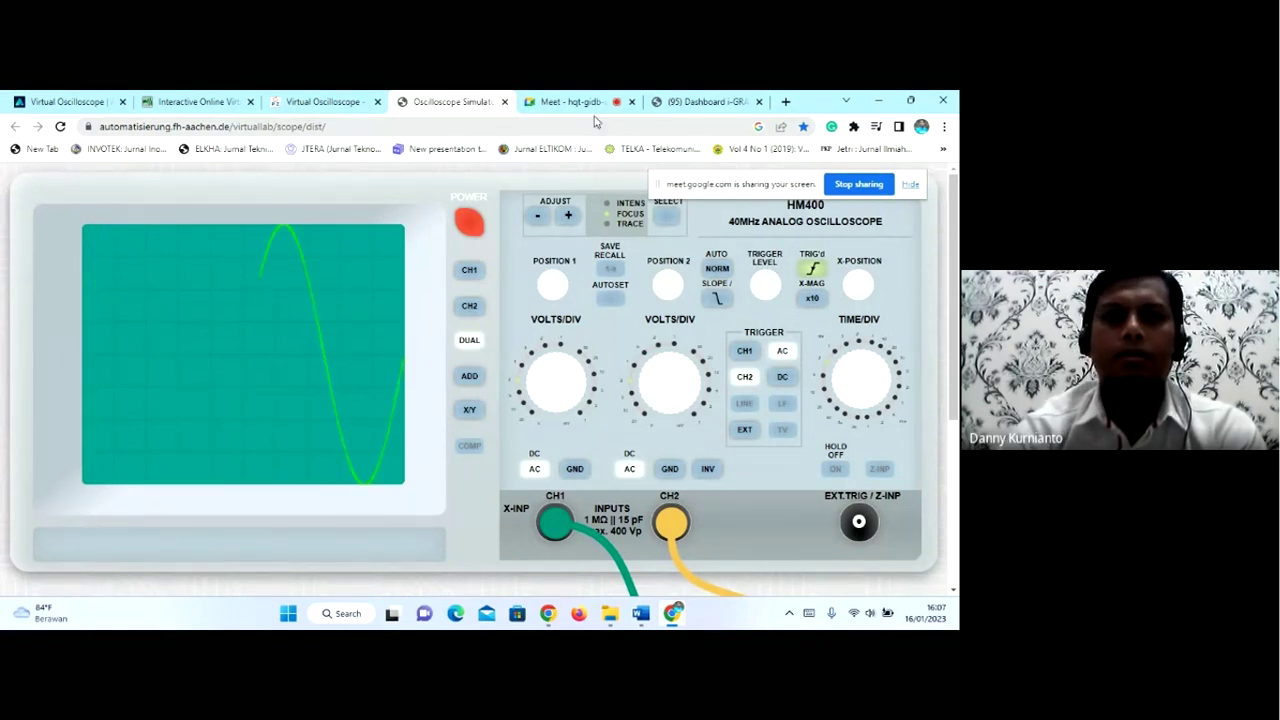
# - Check the Google Meet call, return to the FH Aachen oscilloscope simulator and review the generator's CH2 settings
pyautogui.click(565, 101)
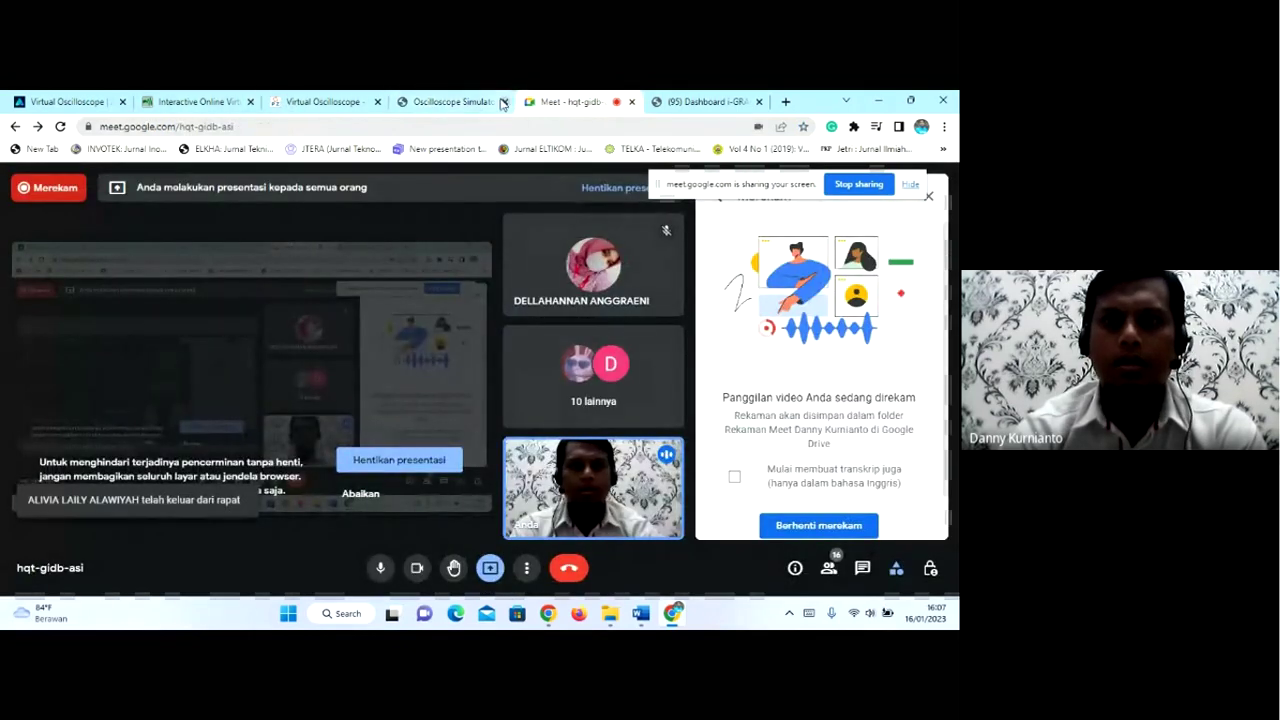
pyautogui.click(408, 103)
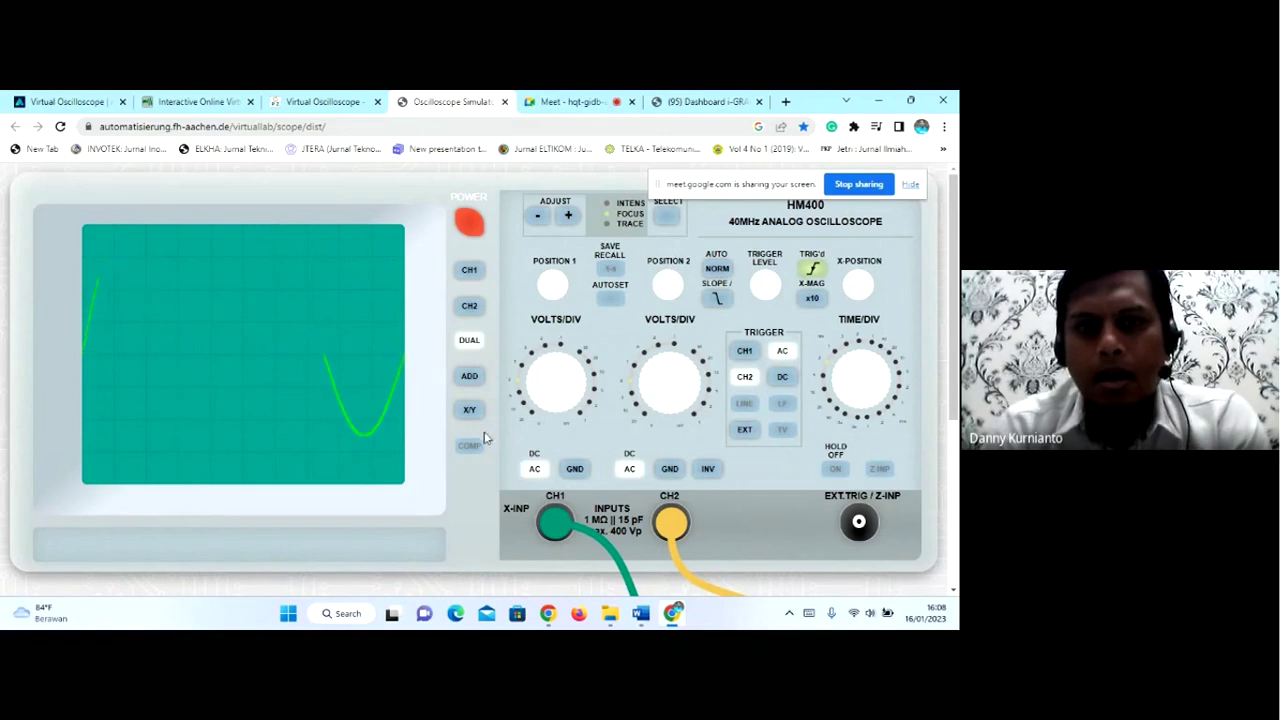
pyautogui.scroll(-1, 478, 385)
pyautogui.scroll(-5, 476, 381)
pyautogui.scroll(4, 476, 381)
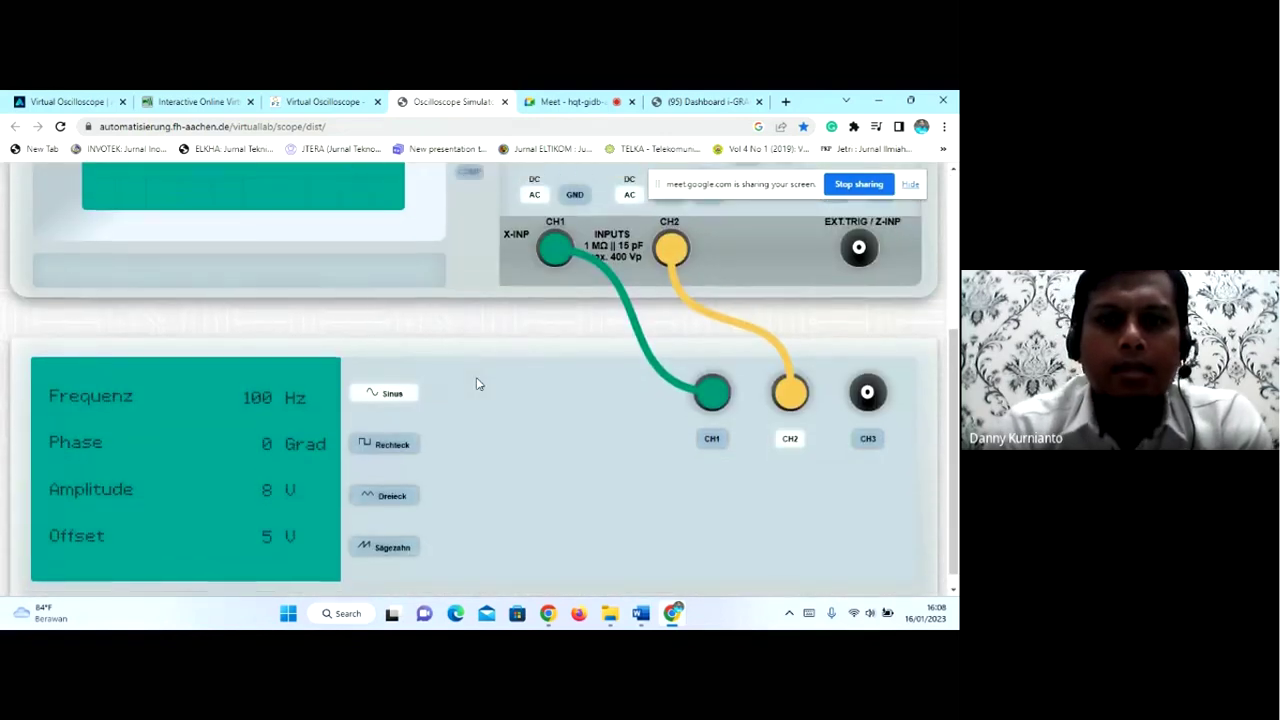
pyautogui.scroll(-4, 377, 454)
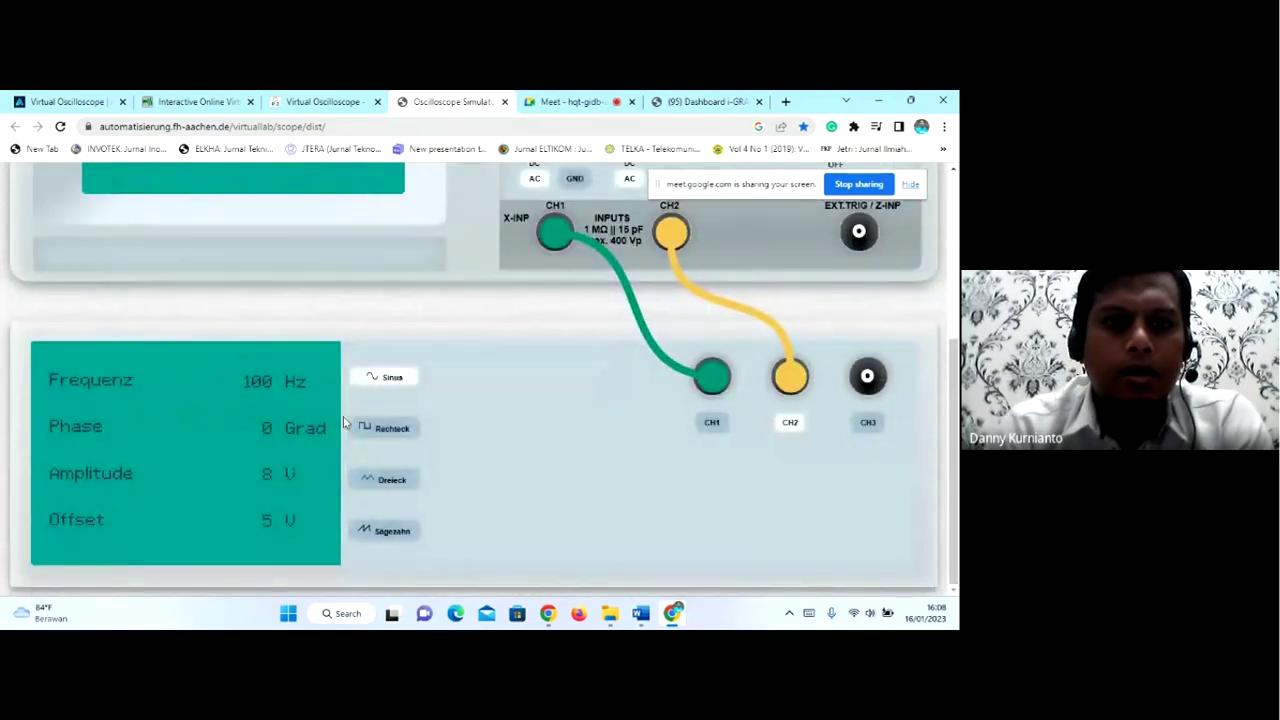
# - Switch to the Physics-Zone Virtual Oscilloscope and toggle CH I's signal inversion on and back off
pyautogui.click(322, 101)
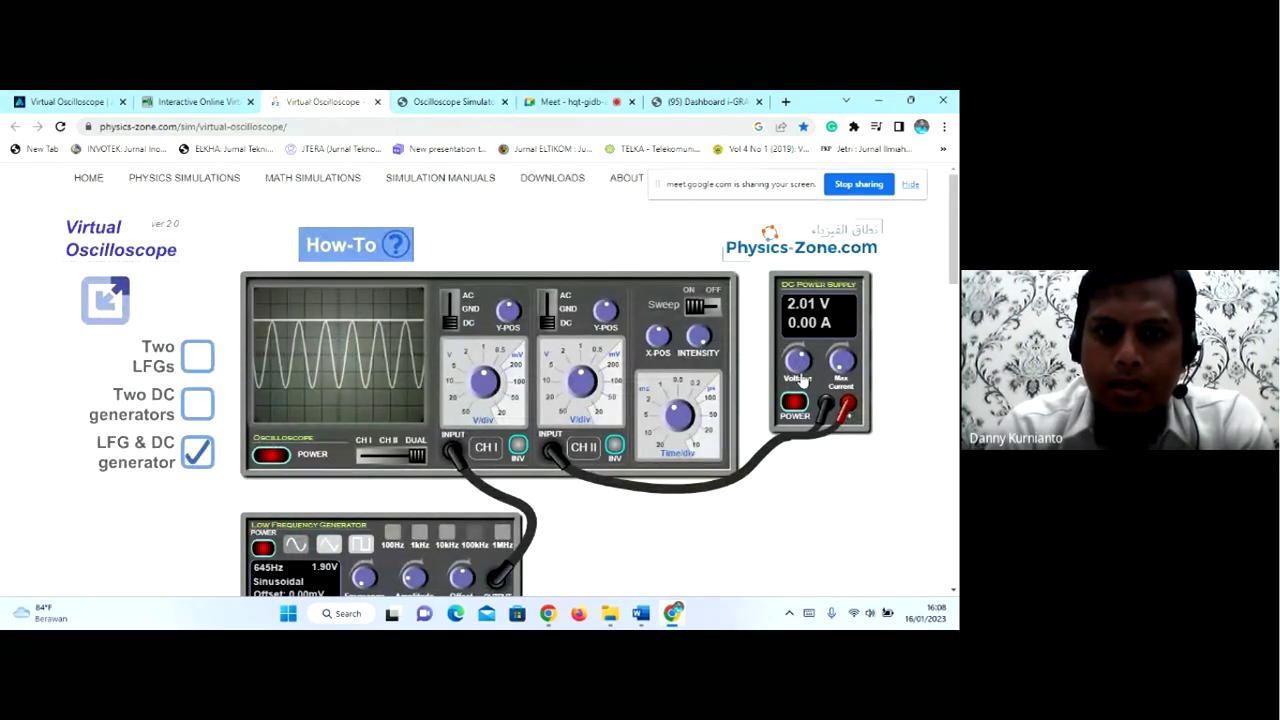
pyautogui.scroll(-2, 801, 380)
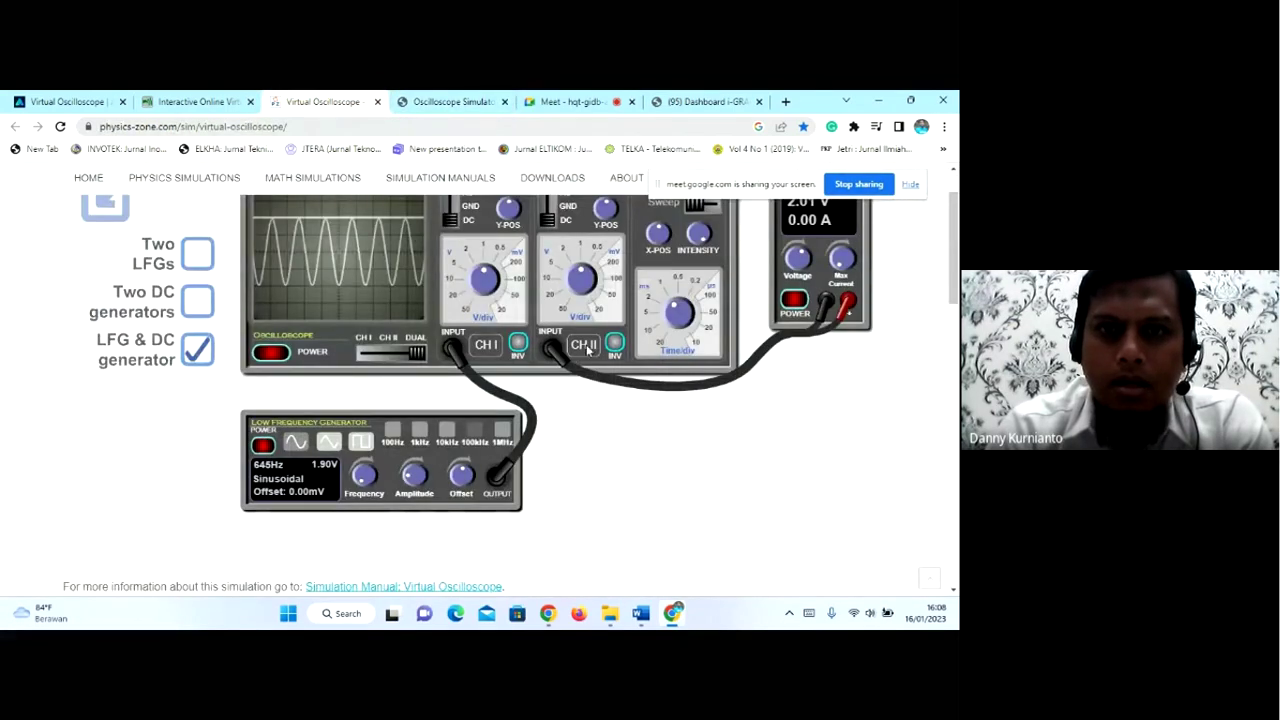
pyautogui.click(518, 344)
pyautogui.click(518, 344)
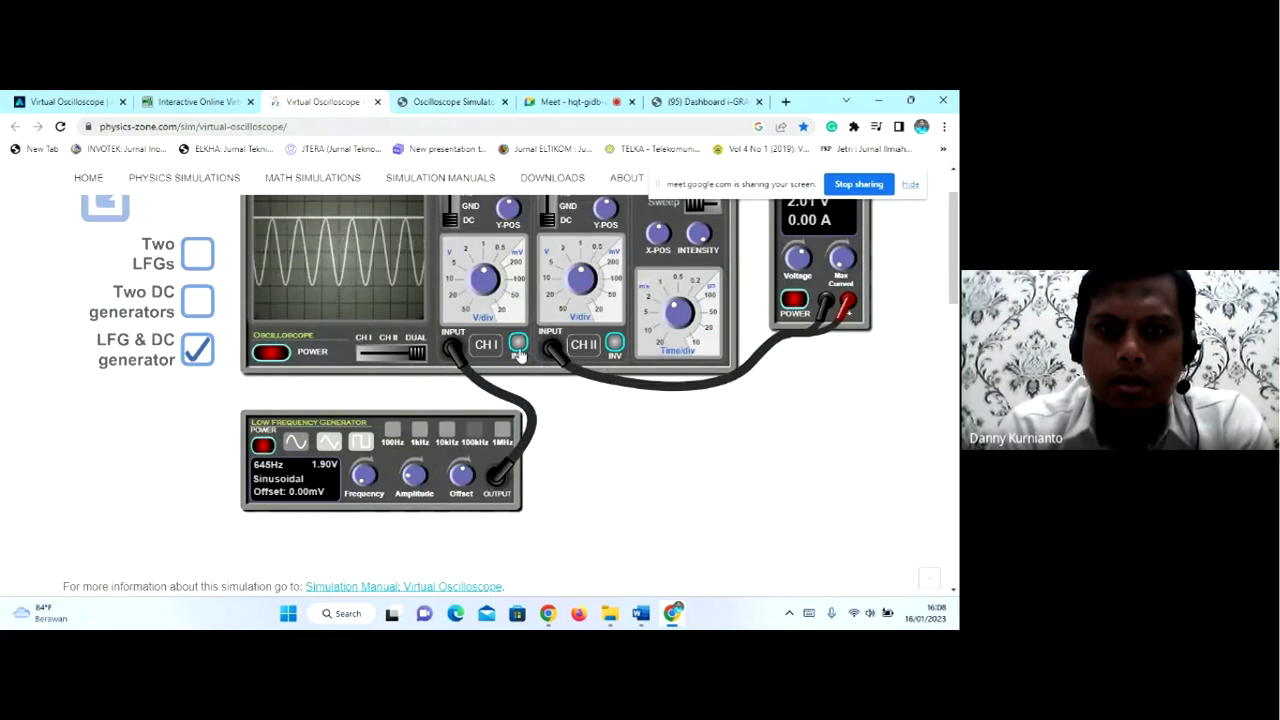
pyautogui.scroll(2, 591, 453)
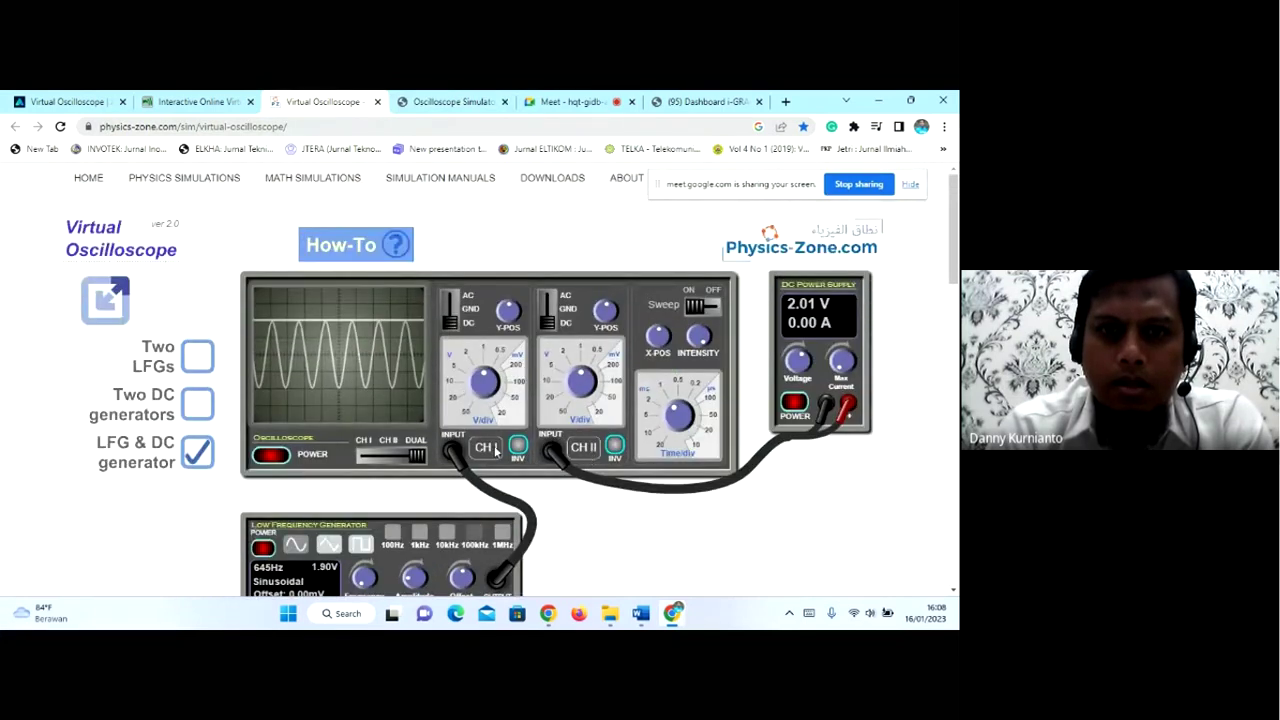
pyautogui.scroll(-2, 545, 468)
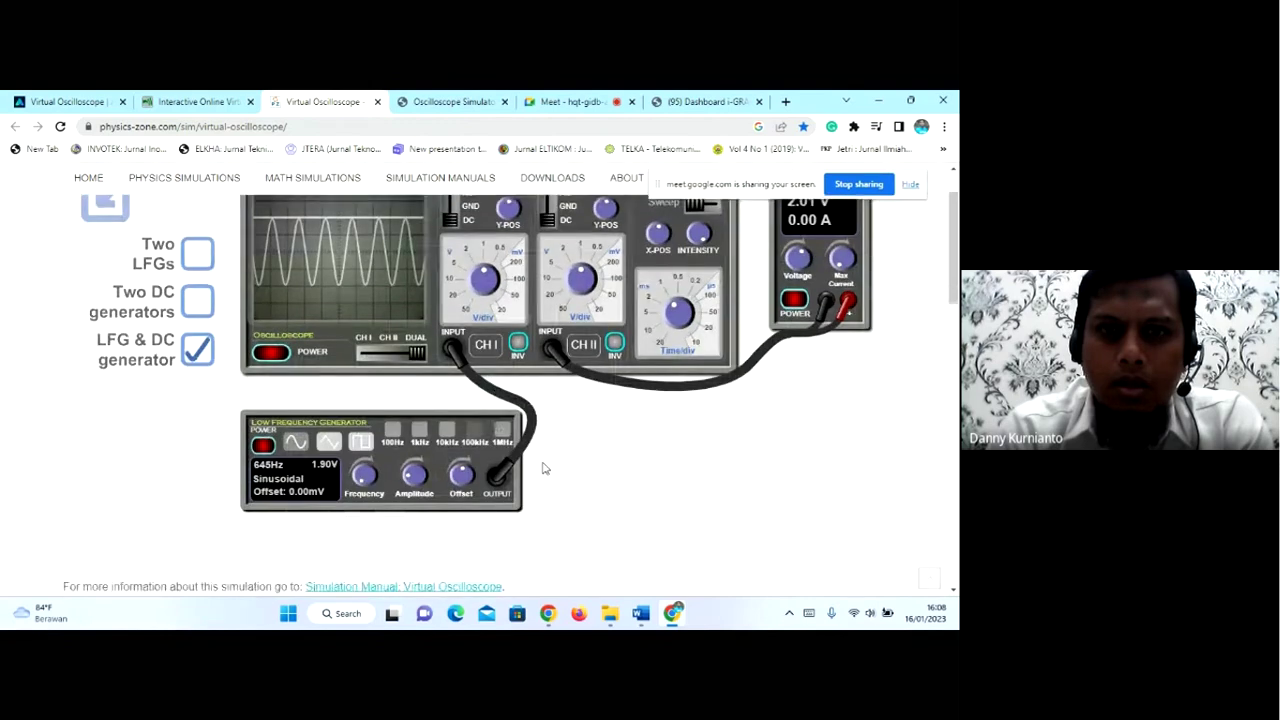
# - Power off the low frequency generator and check the oscilloscope's traces
pyautogui.click(263, 446)
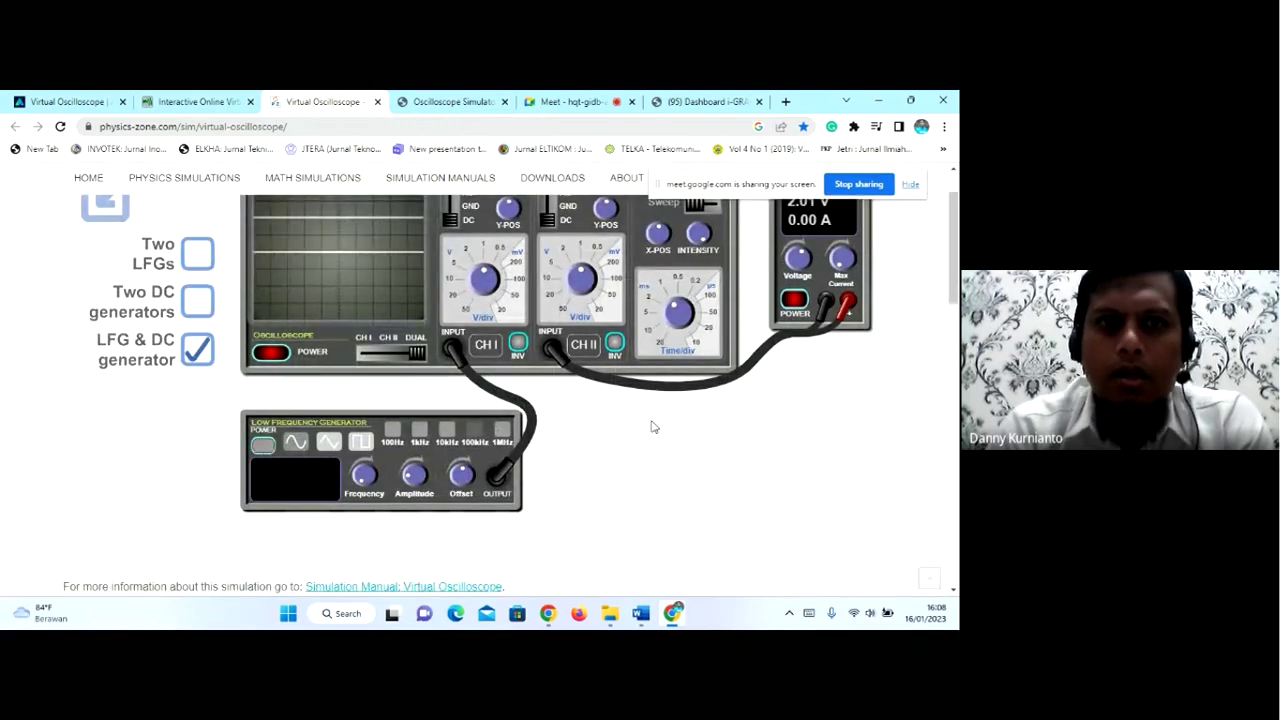
pyautogui.scroll(1, 690, 435)
pyautogui.scroll(2, 722, 440)
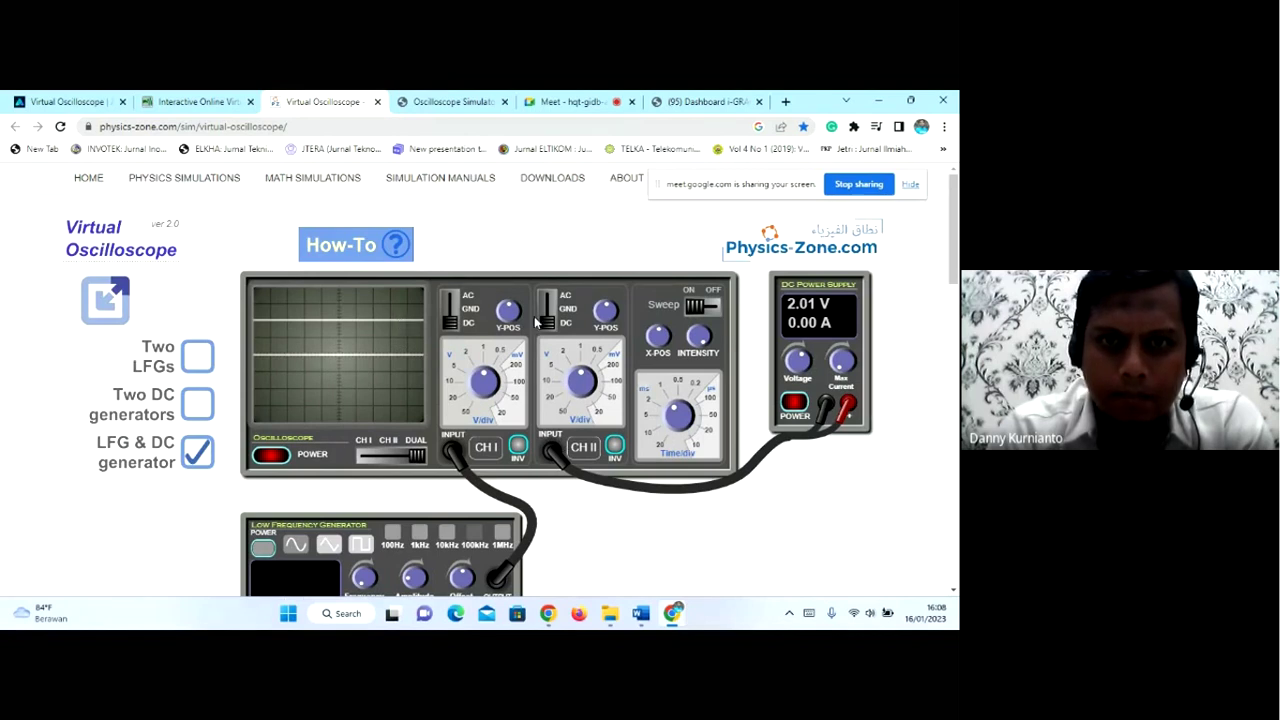
# - Switch to the FH Aachen oscilloscope simulator and inspect the AC/DC input coupling controls of CH1 and CH2
pyautogui.moveTo(548, 323); pyautogui.dragTo(548, 318)
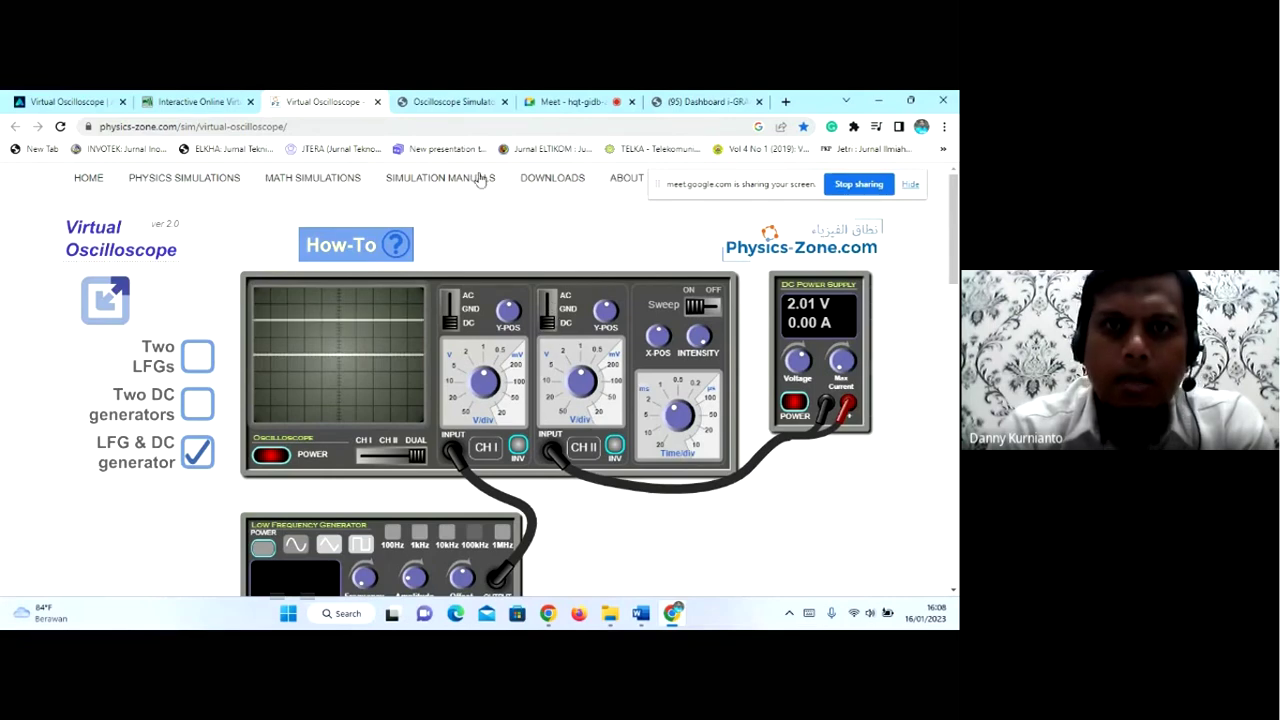
pyautogui.click(450, 101)
pyautogui.scroll(3, 466, 400)
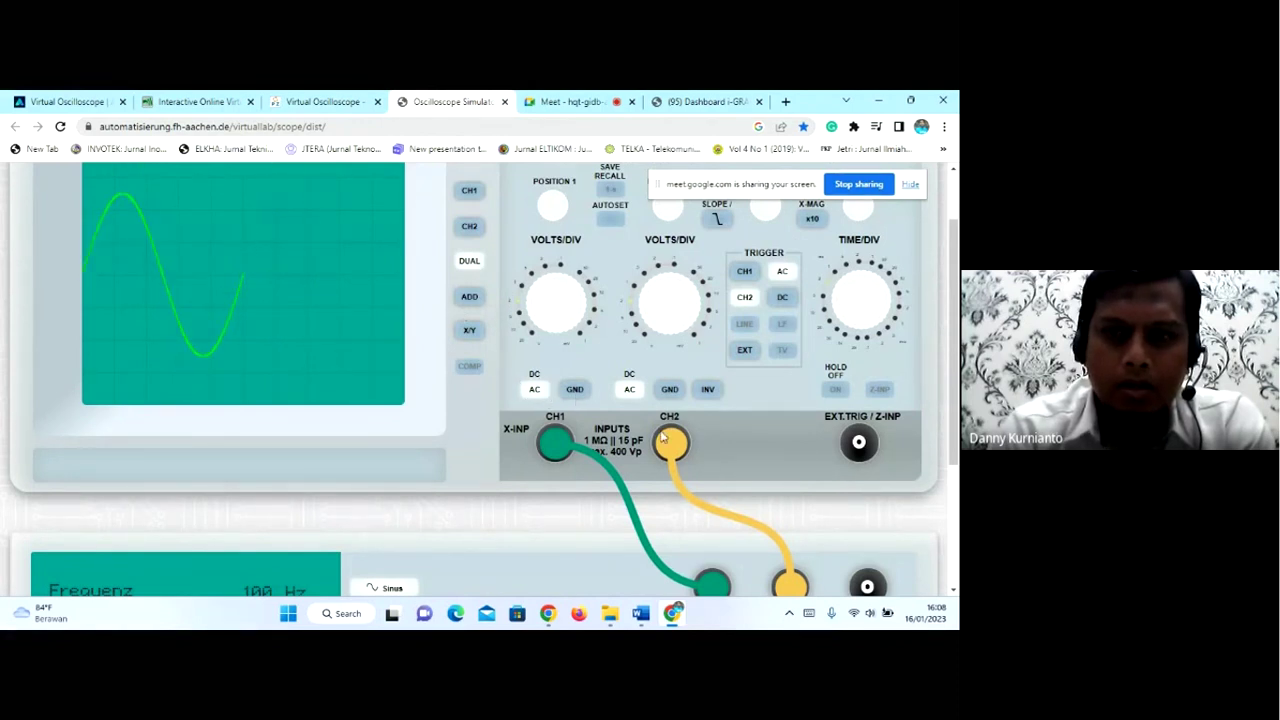
pyautogui.scroll(-3, 627, 506)
pyautogui.scroll(4, 471, 517)
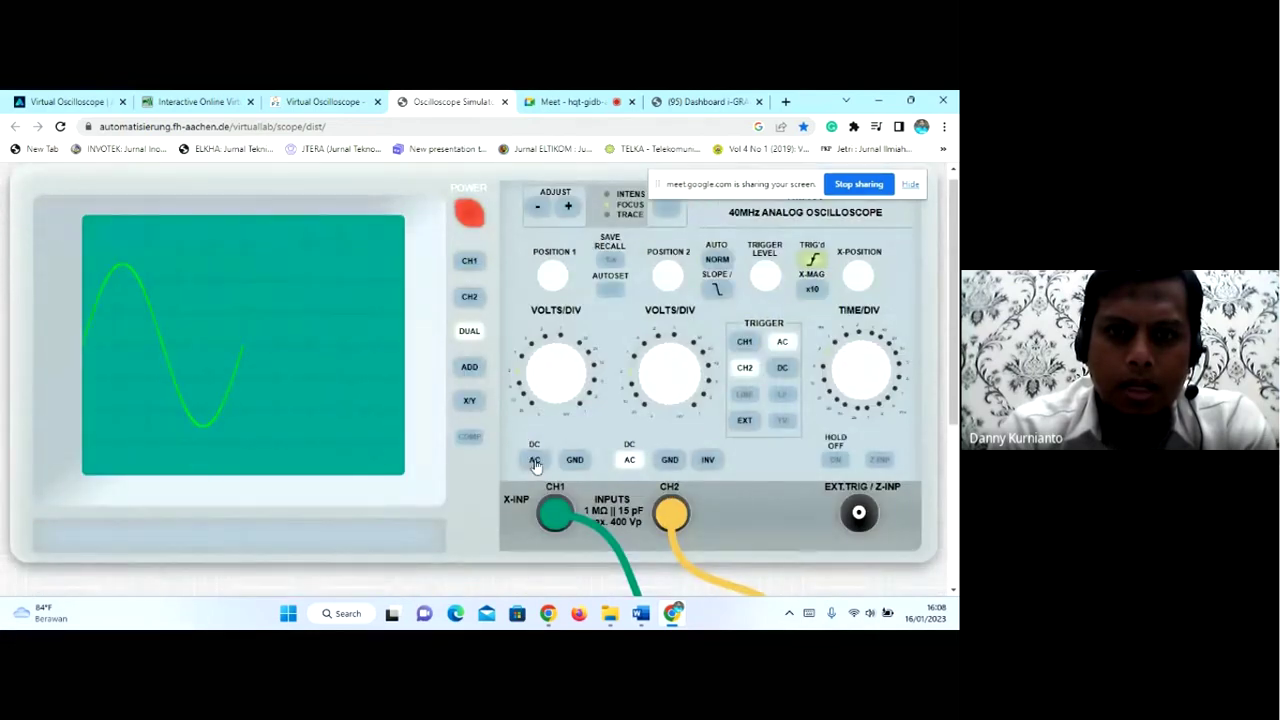
# - Return to the Physics-Zone Virtual Oscilloscope and switch CH II's input coupling to AC and back to DC
pyautogui.click(360, 101)
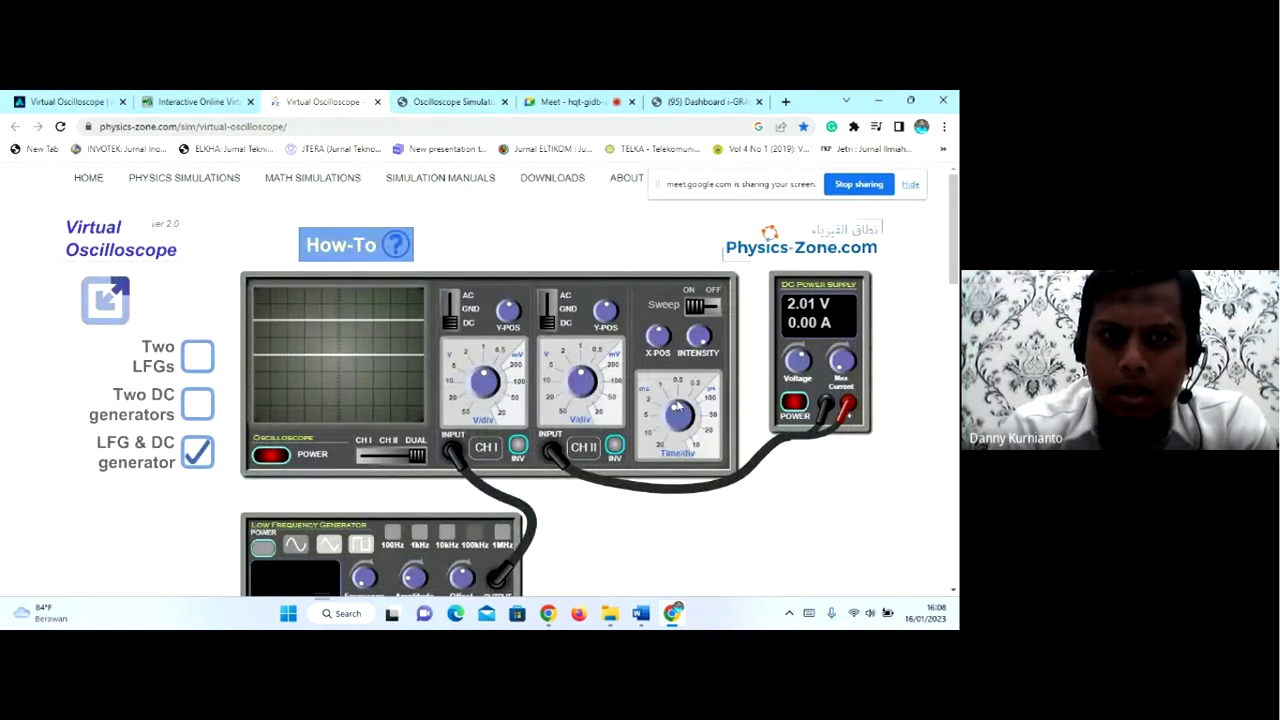
pyautogui.click(550, 313)
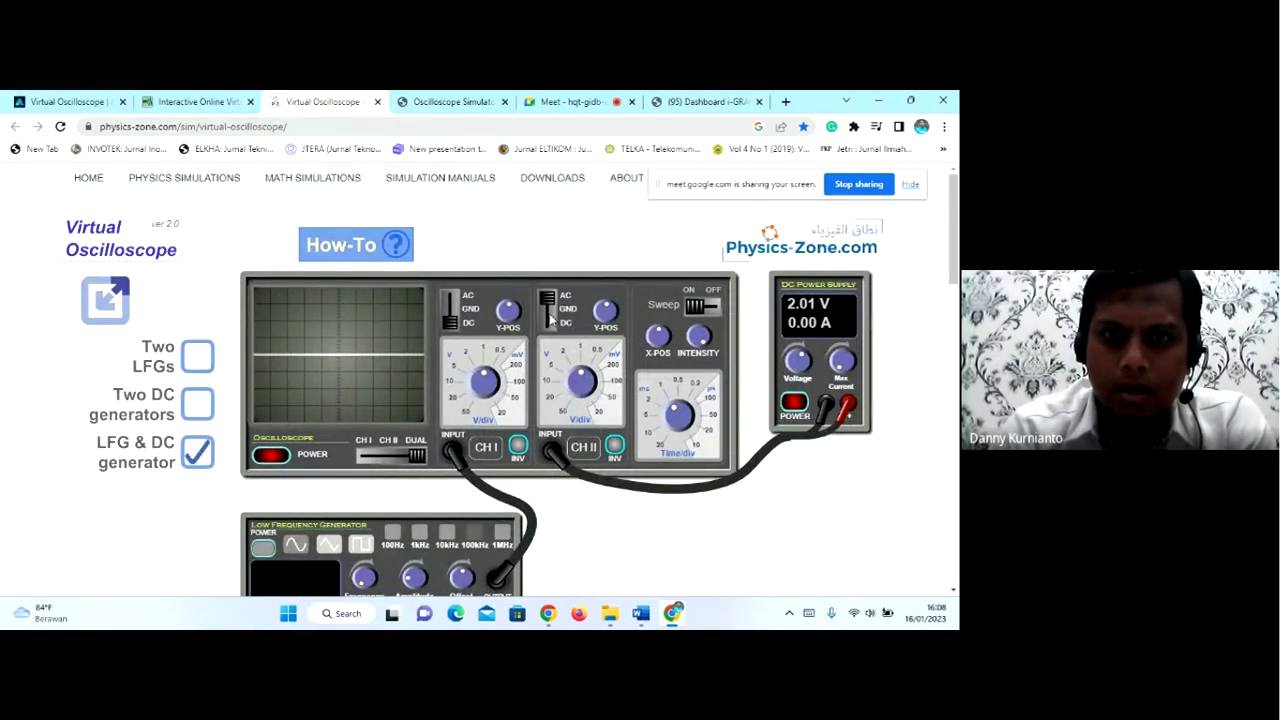
pyautogui.click(549, 322)
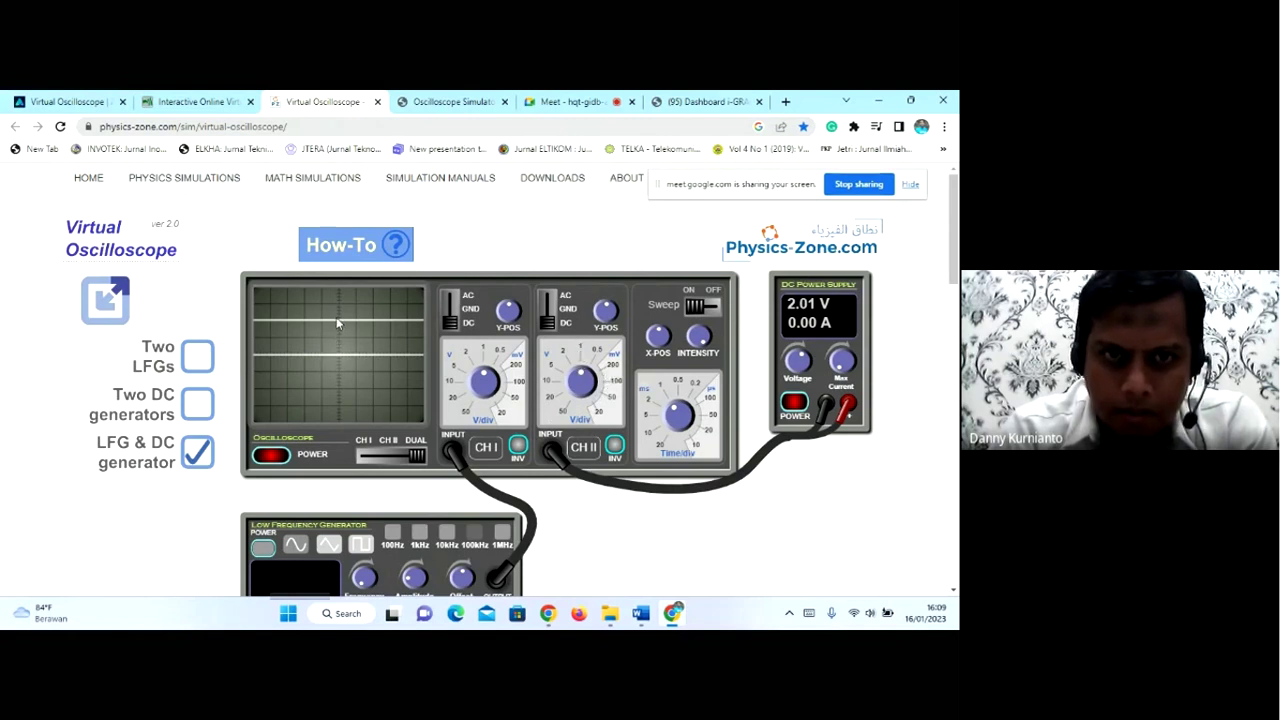
# - Change CH II's V/div scale and restore it, and vary the DC power supply's voltage, finishing at 2.26 V
pyautogui.click(576, 380)
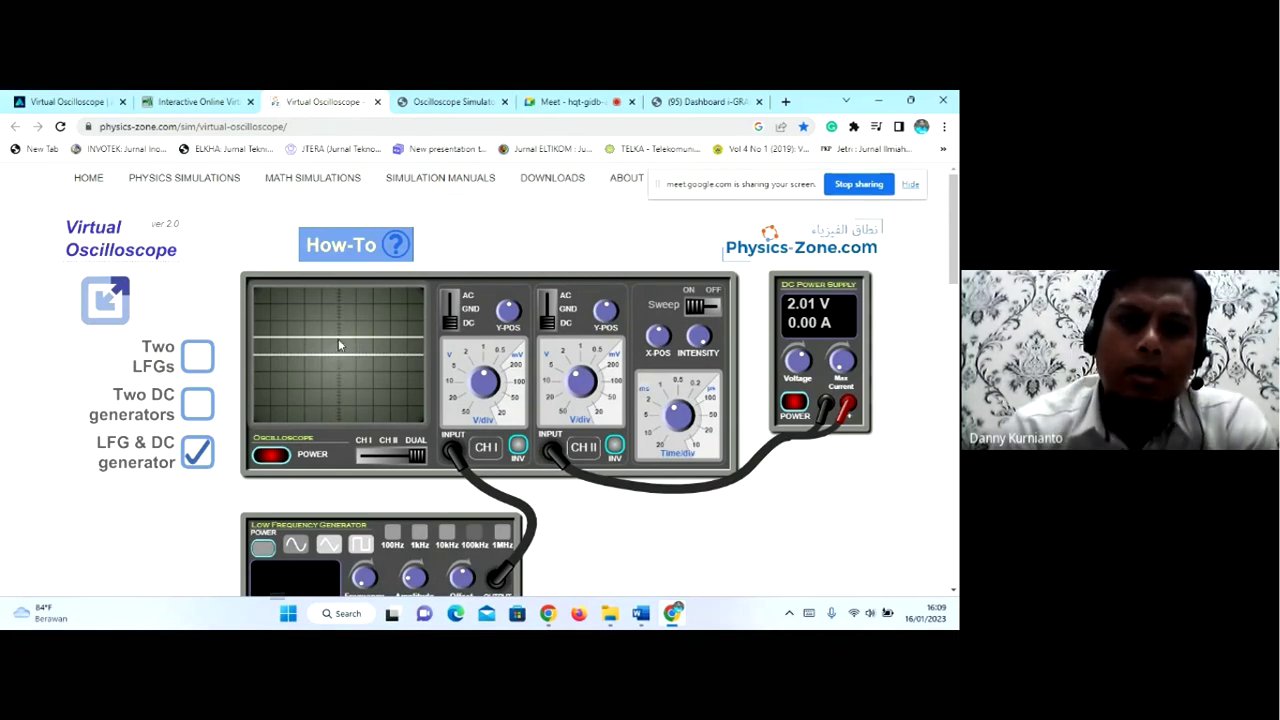
pyautogui.click(582, 378)
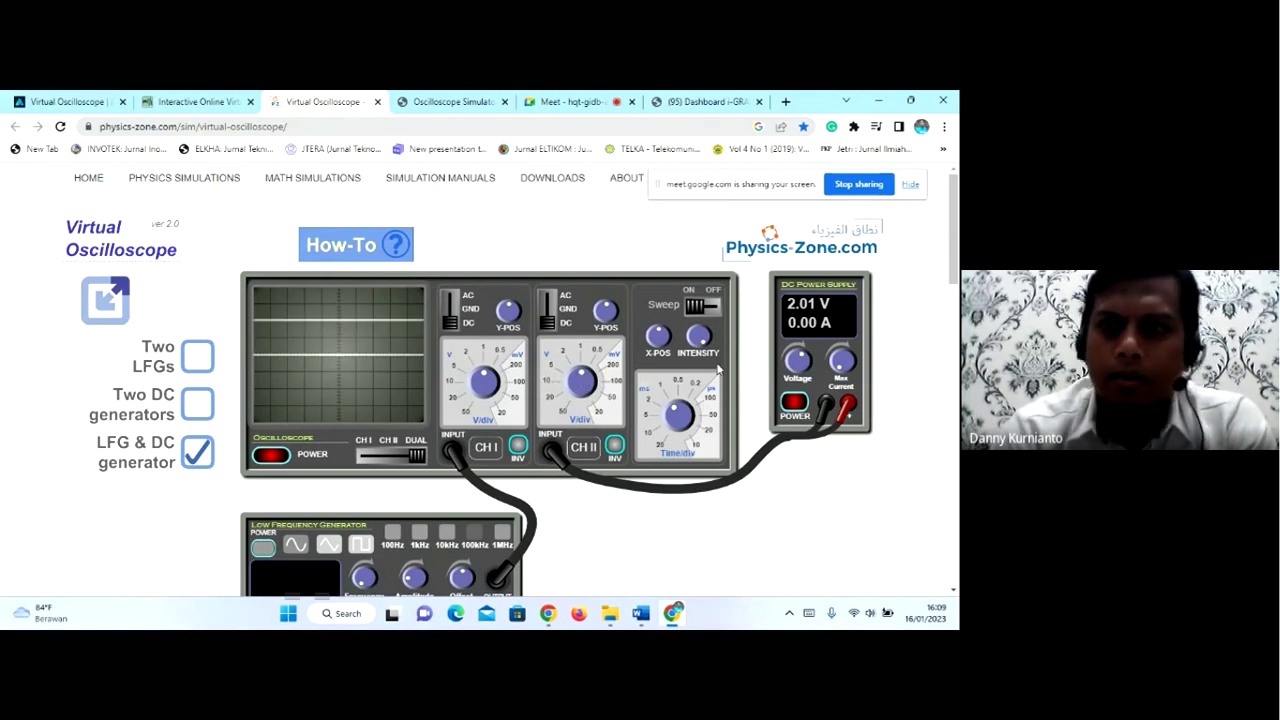
pyautogui.click(801, 360)
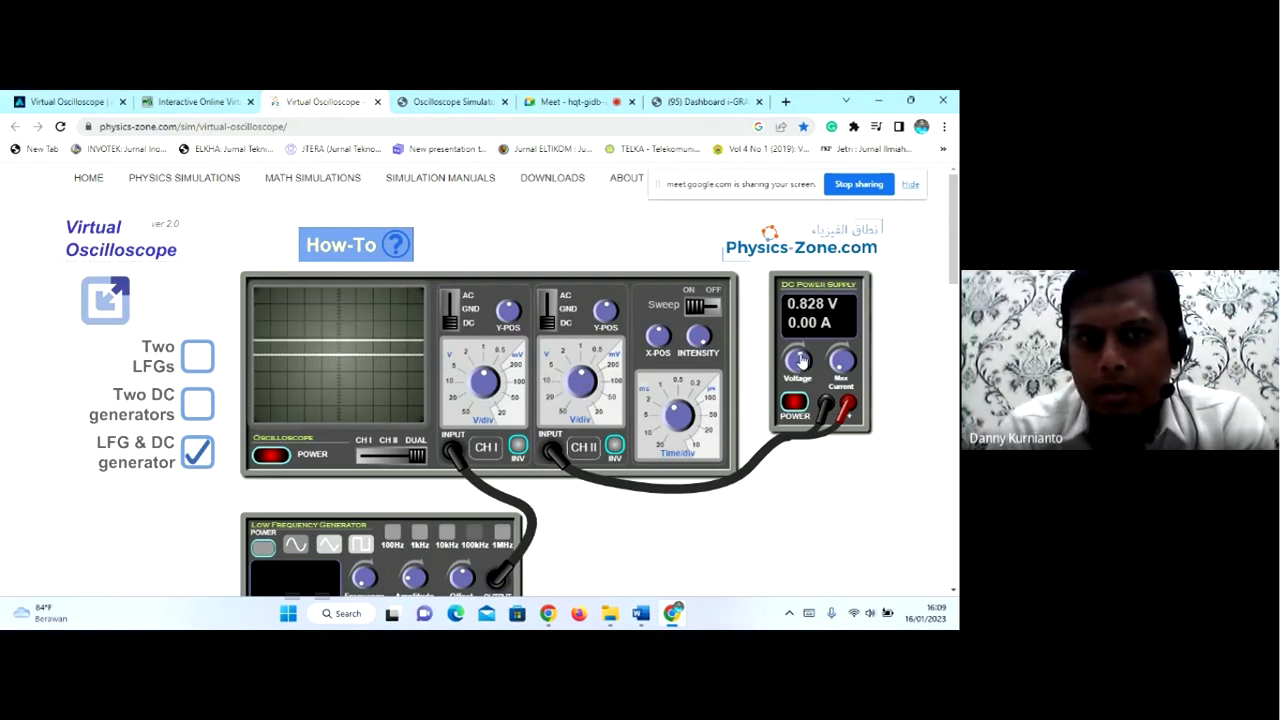
pyautogui.click(802, 362)
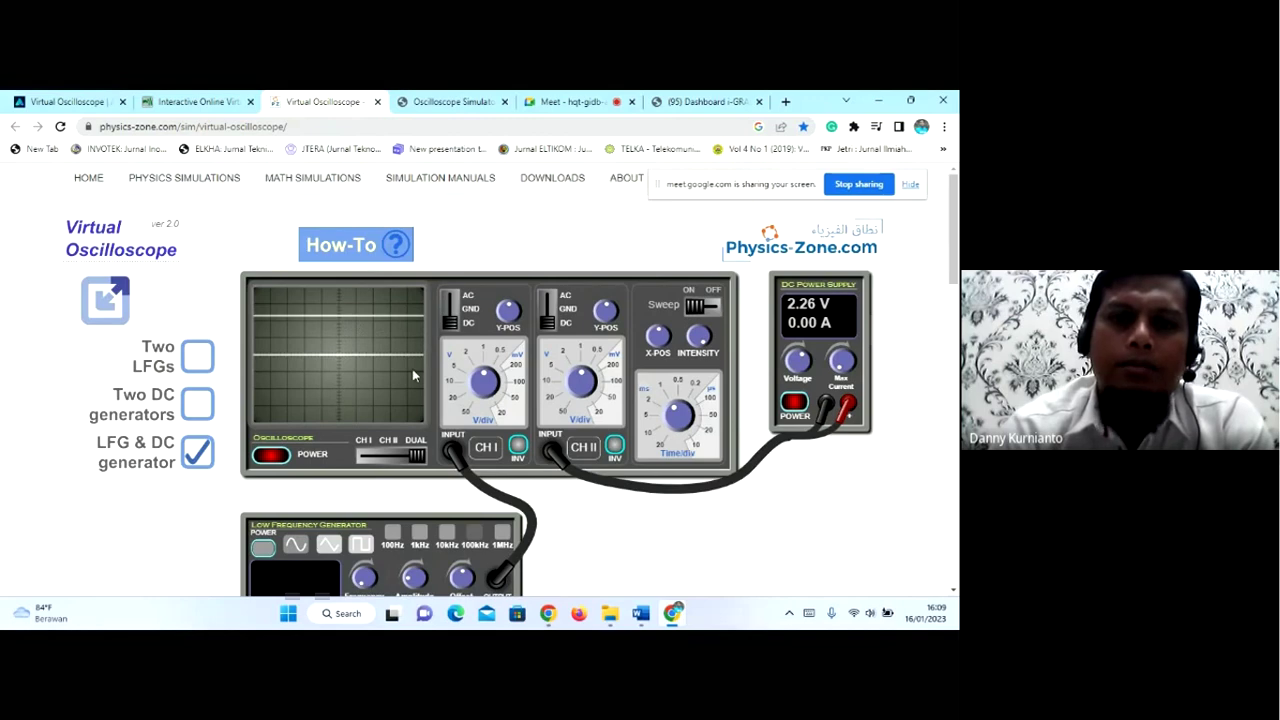
# - Power on the low frequency generator and check its waveform beside the DC trace on the oscilloscope
pyautogui.scroll(-2, 623, 489)
pyautogui.scroll(2, 623, 494)
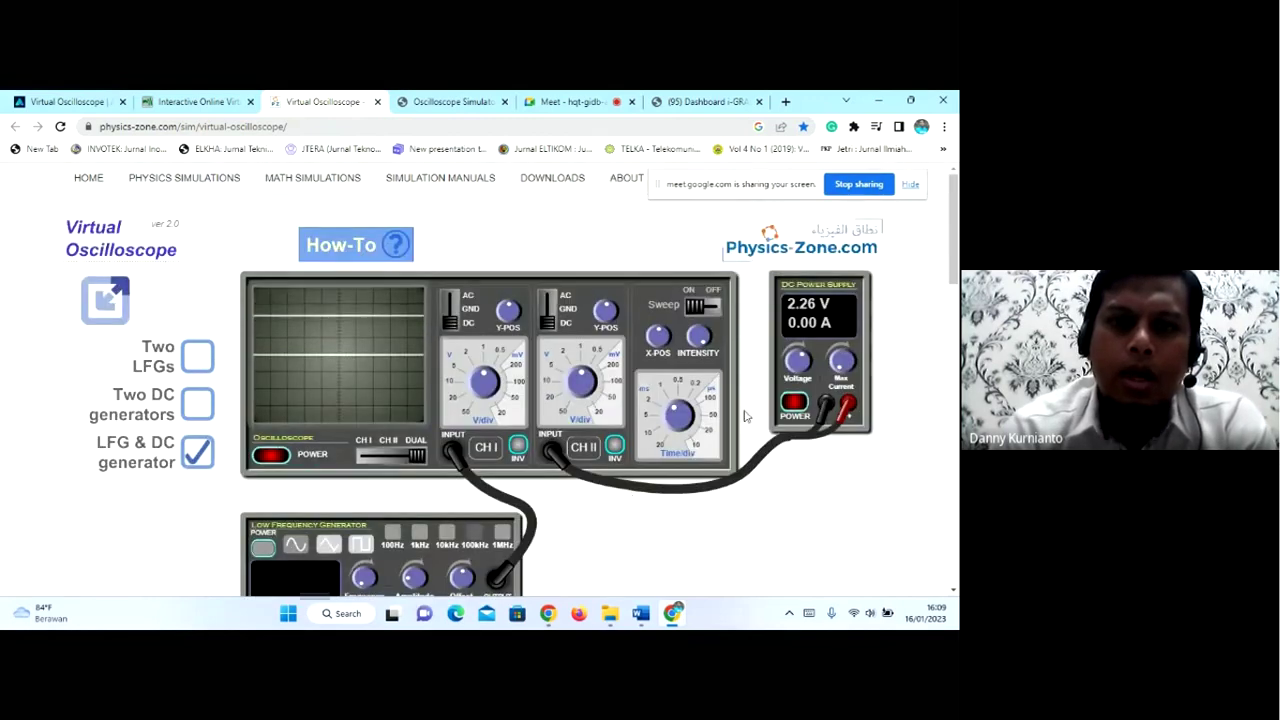
pyautogui.scroll(-2, 680, 460)
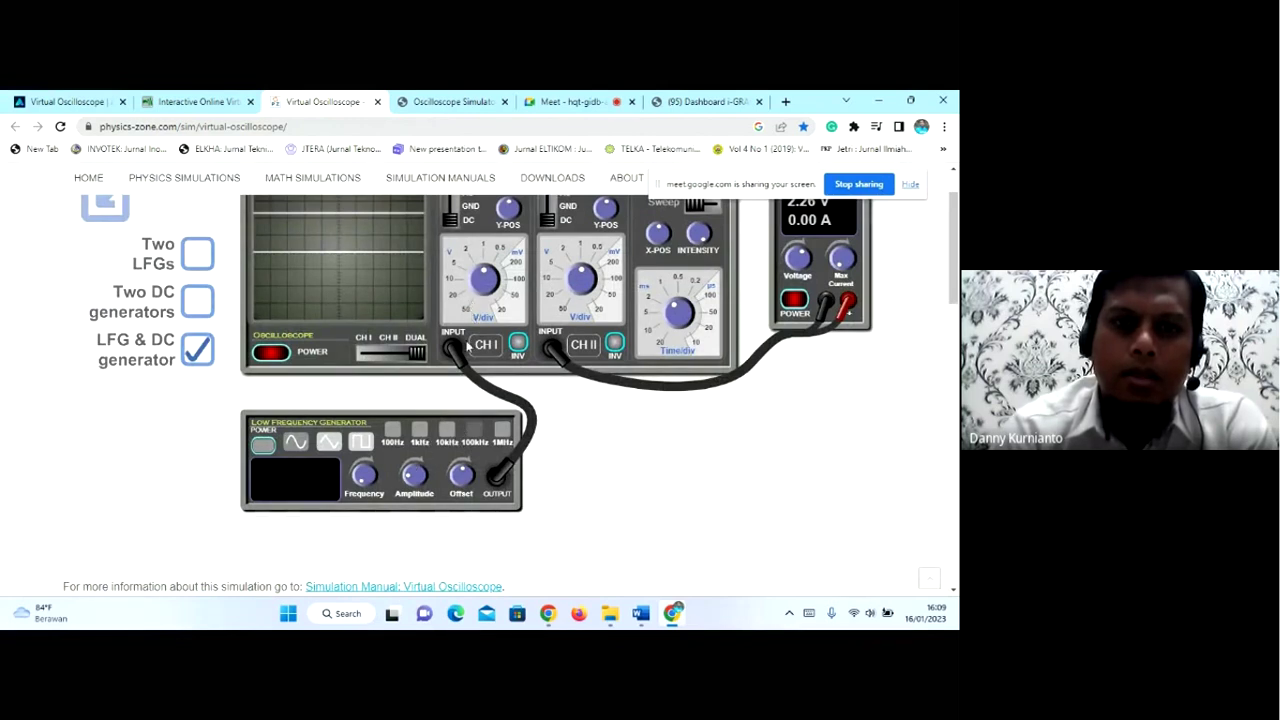
pyautogui.click(266, 446)
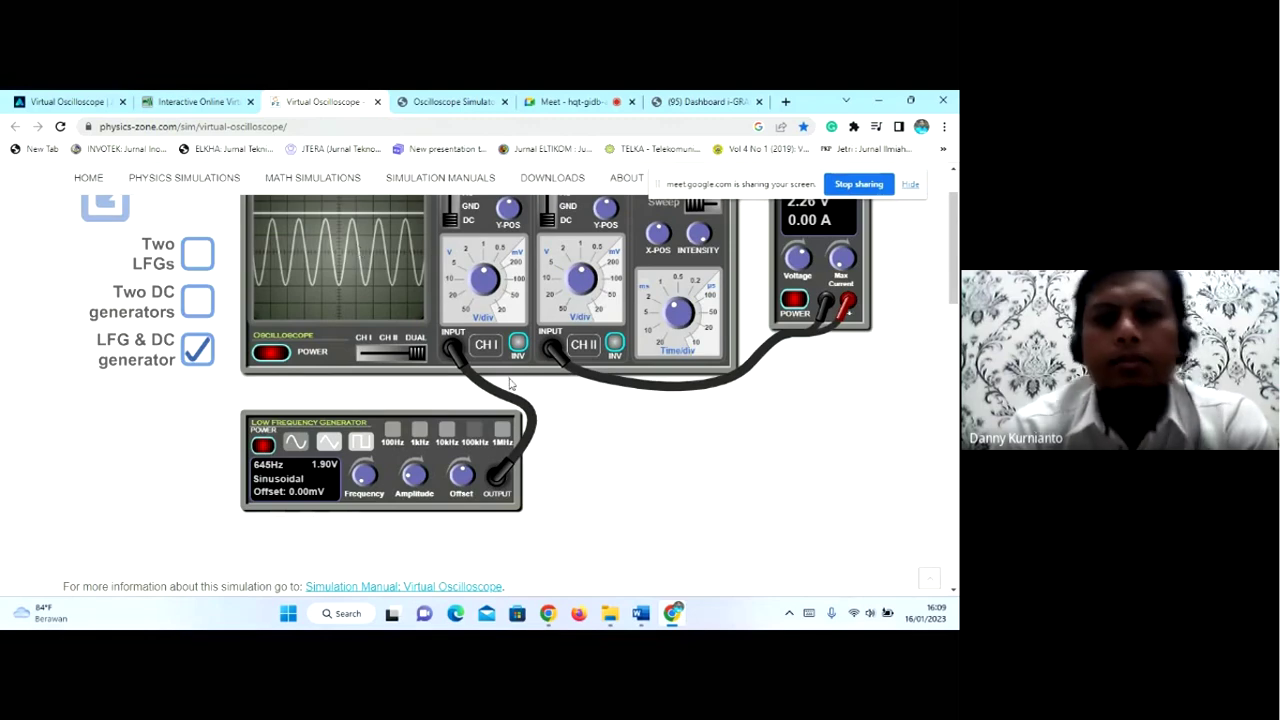
pyautogui.scroll(2, 627, 490)
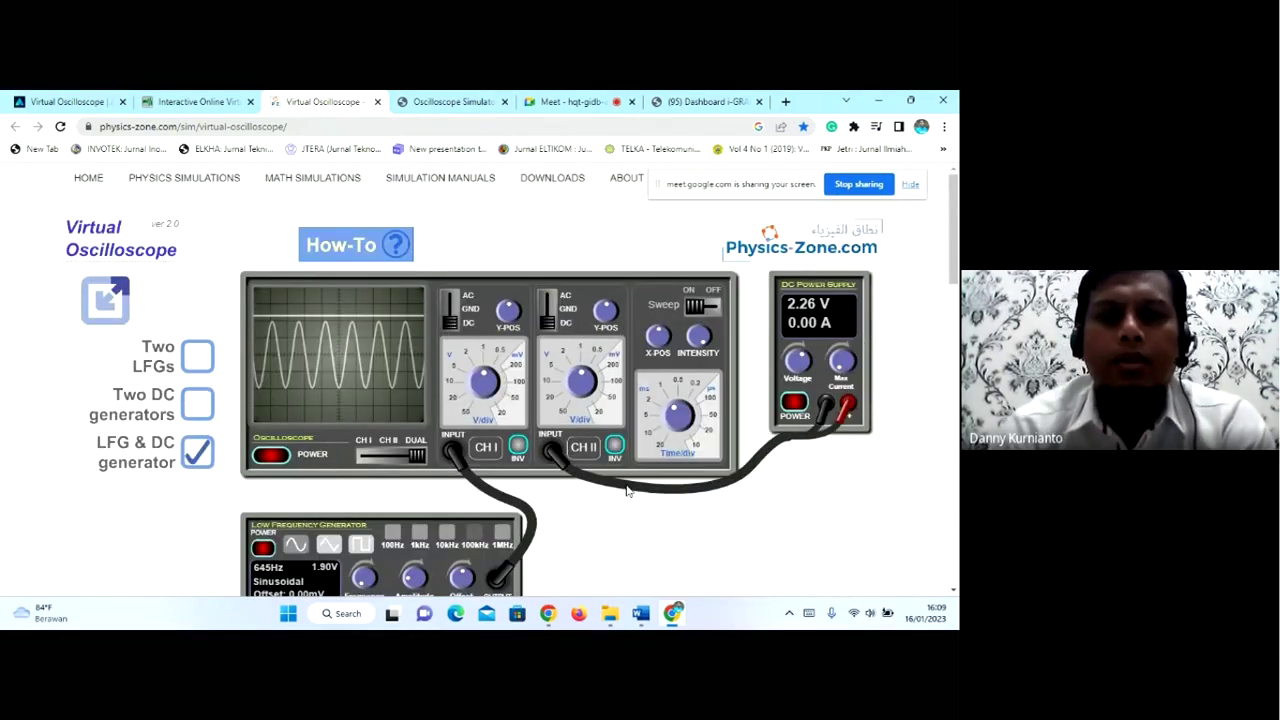
pyautogui.scroll(-2, 627, 490)
# - Switch to the FH Aachen simulator and view the signals in CH1, CH2, DUAL and ADD modes, returning to DUAL
pyautogui.click(437, 100)
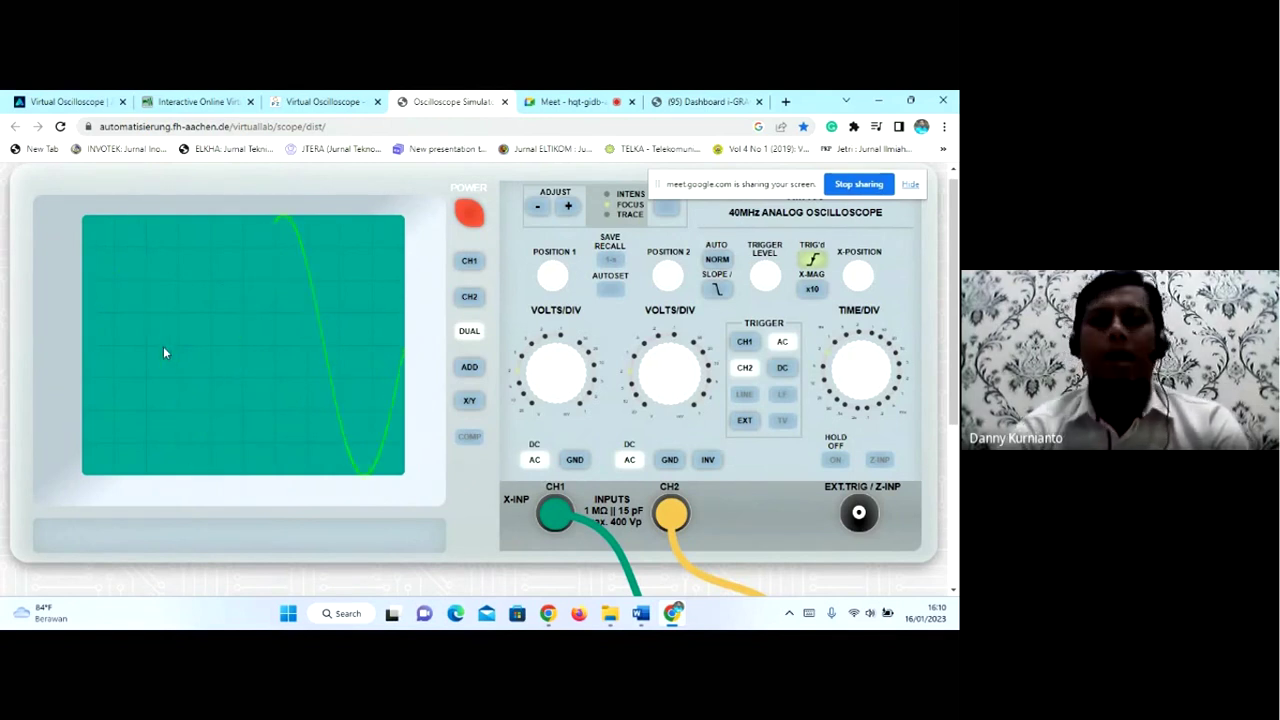
pyautogui.click(474, 264)
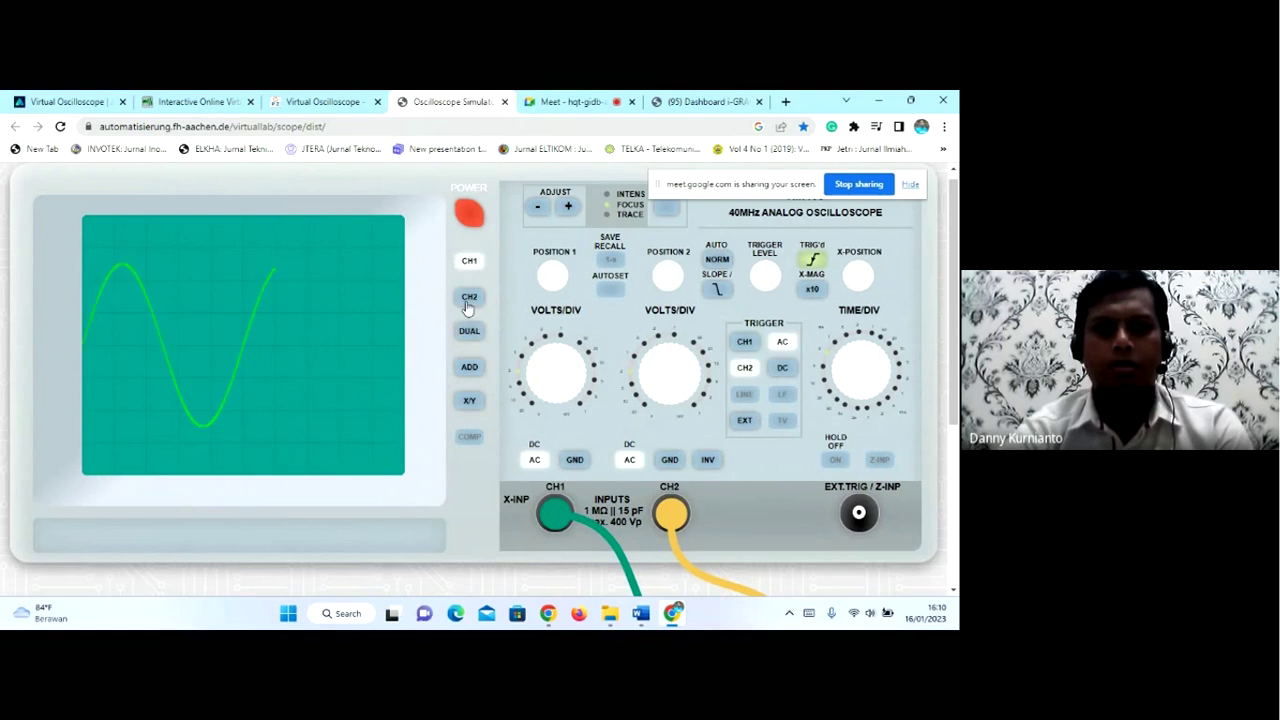
pyautogui.click(468, 304)
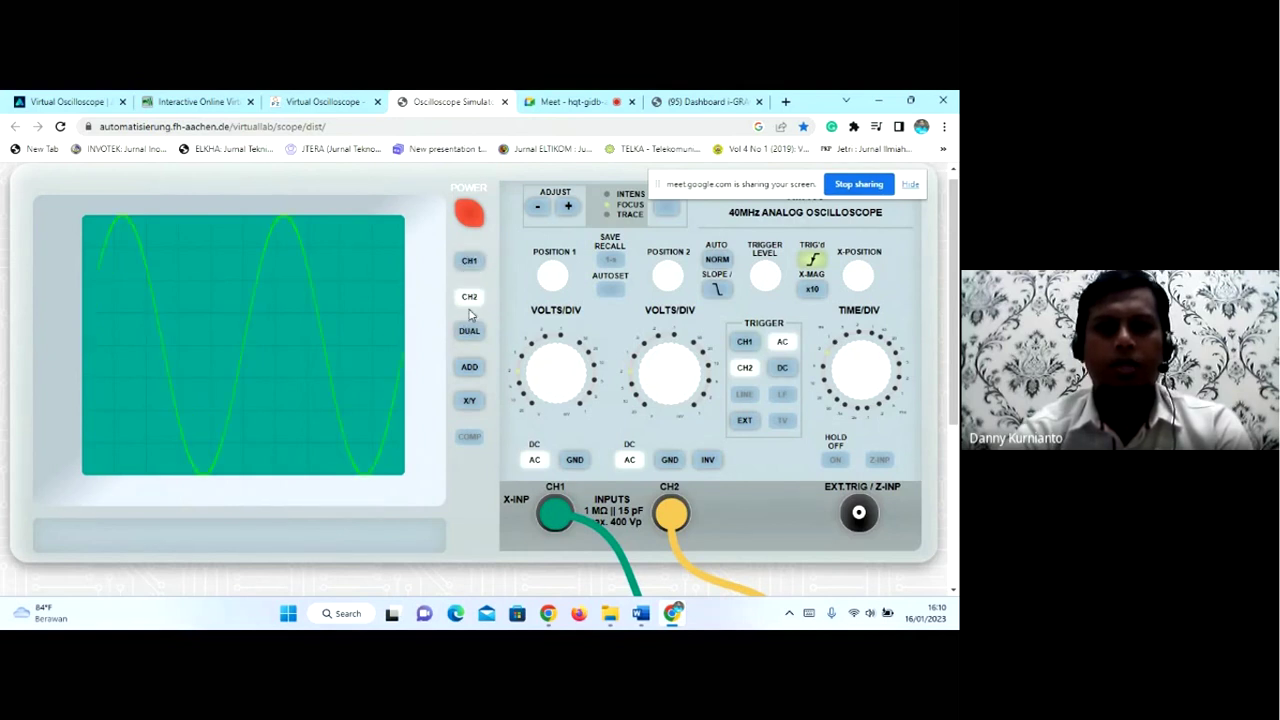
pyautogui.click(469, 336)
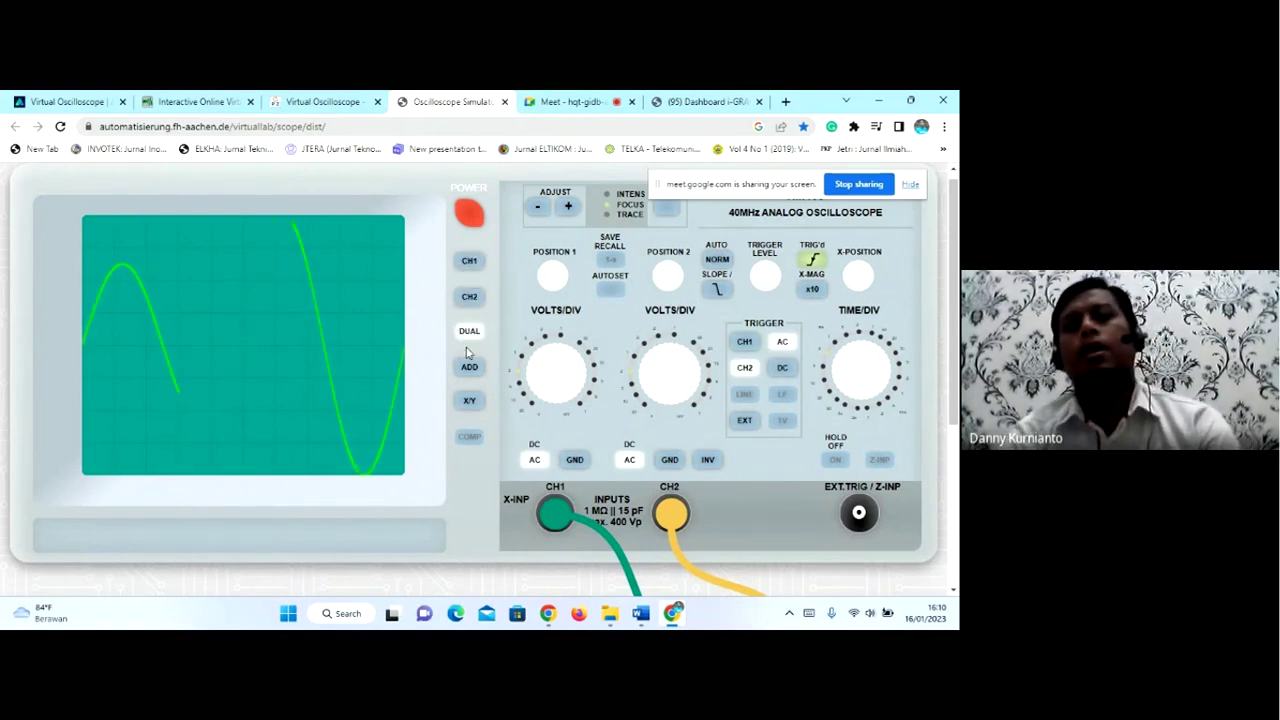
pyautogui.click(469, 368)
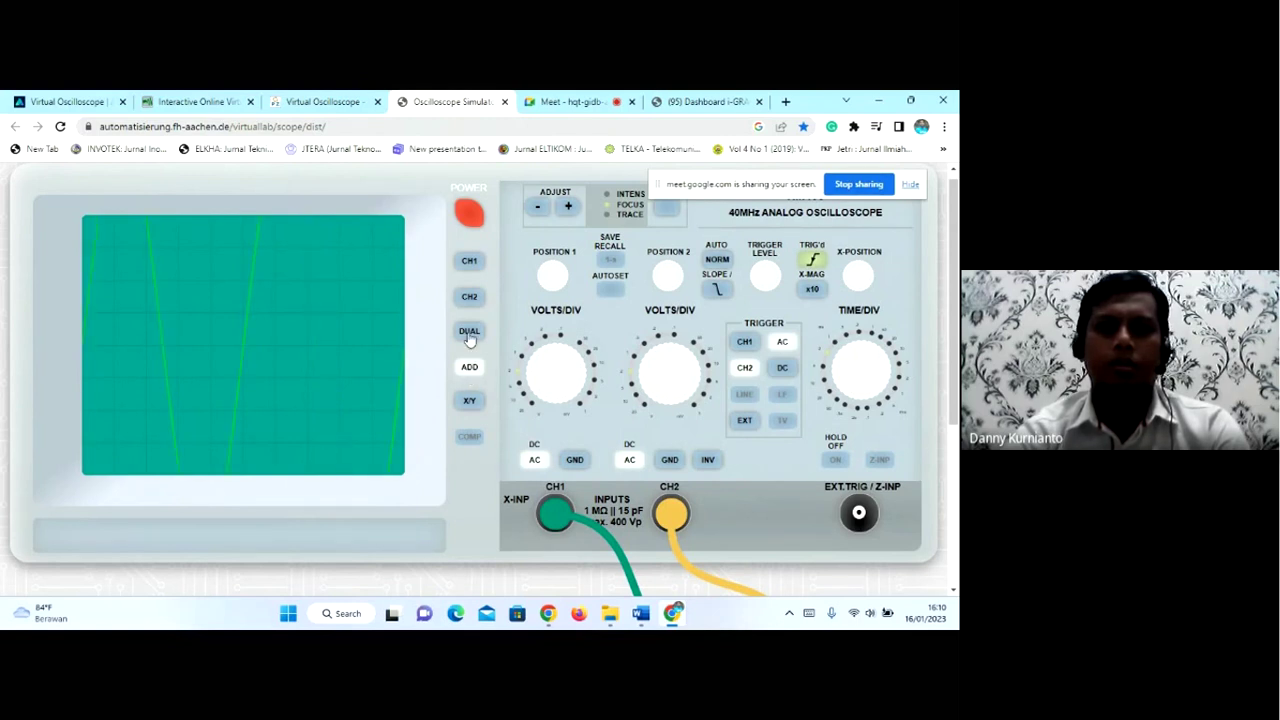
pyautogui.click(469, 336)
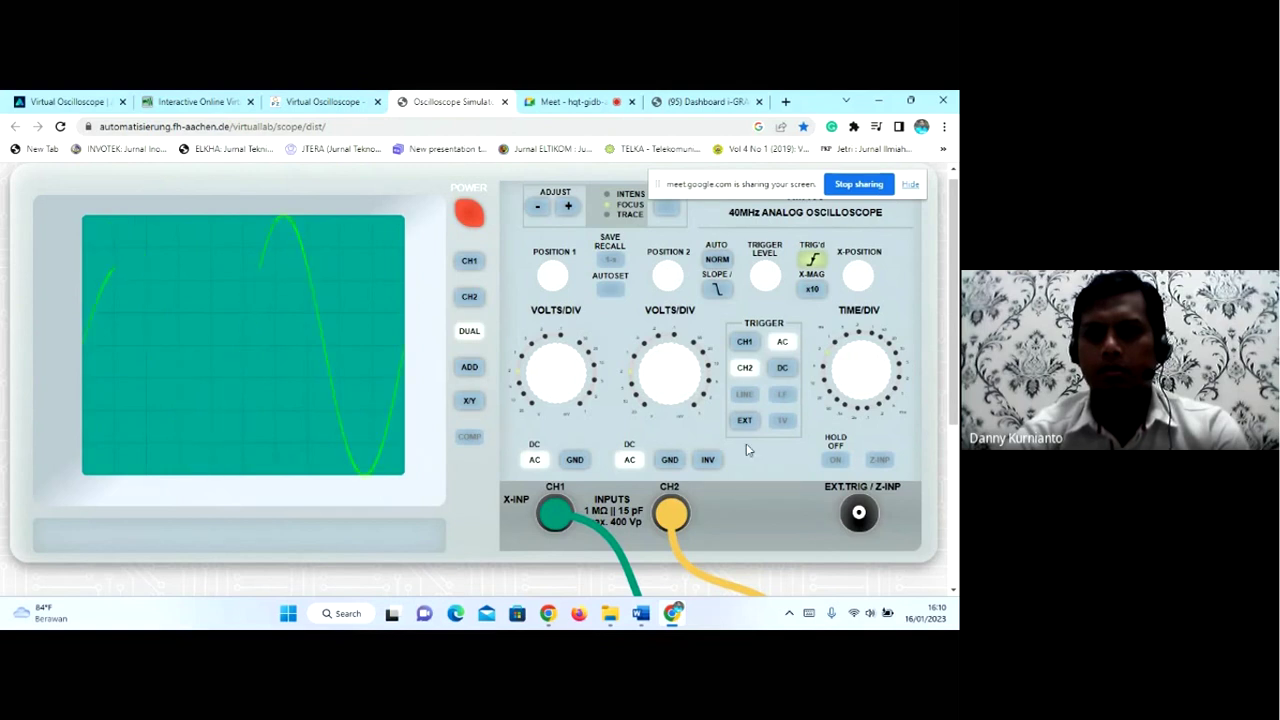
# - Switch the trigger coupling to DC and back to AC, and lower CH1's trace to -3 with POSITION 1
pyautogui.click(782, 370)
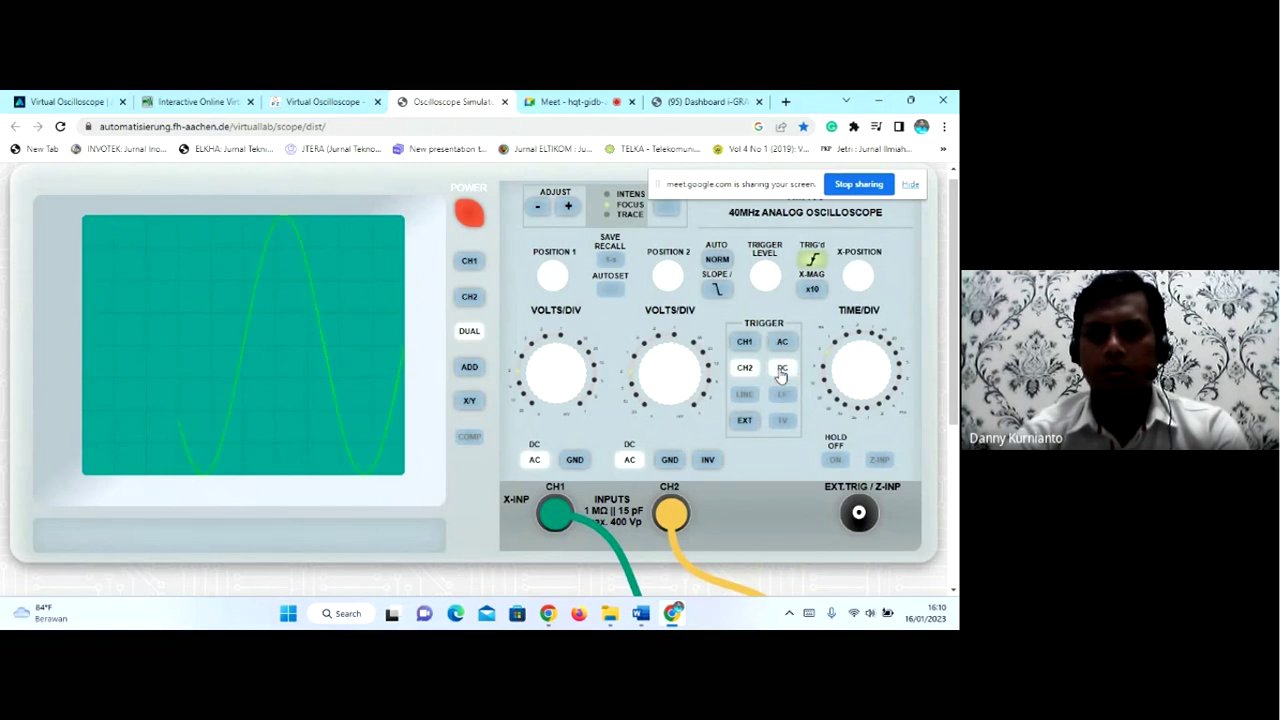
pyautogui.click(780, 350)
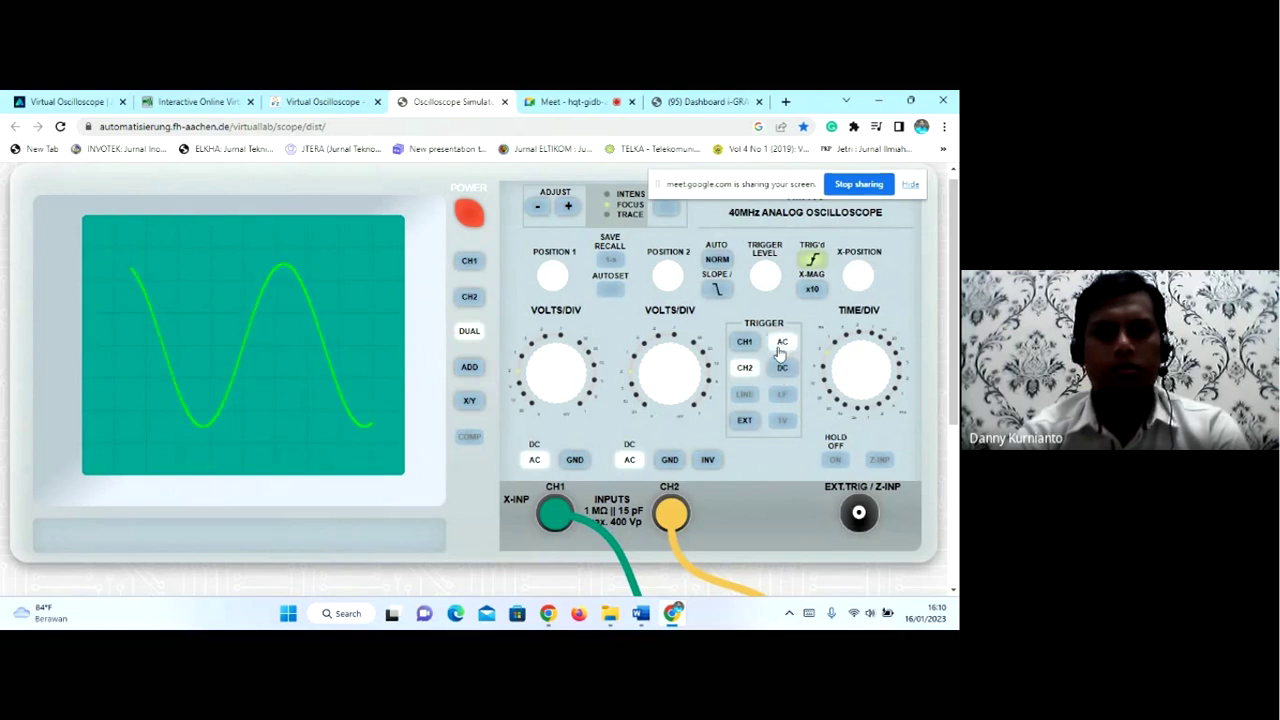
pyautogui.scroll(1, 660, 320)
pyautogui.moveTo(548, 290)
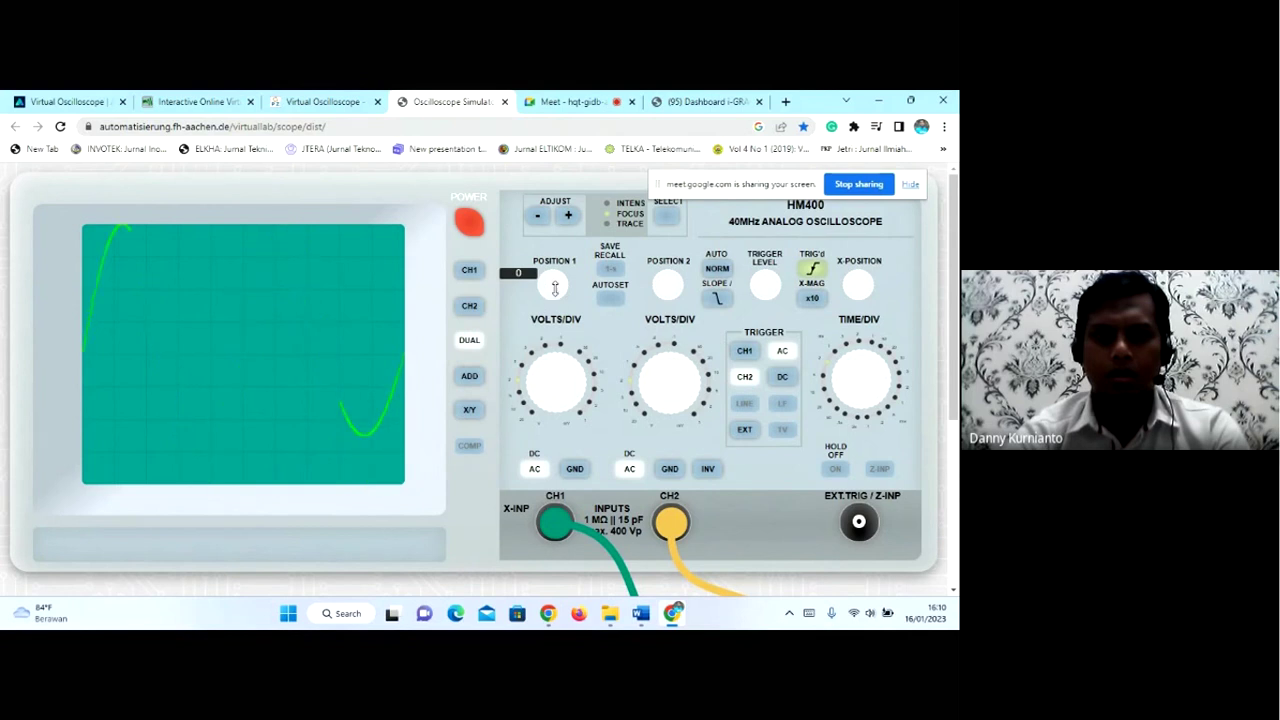
pyautogui.scroll(-2, 555, 288)
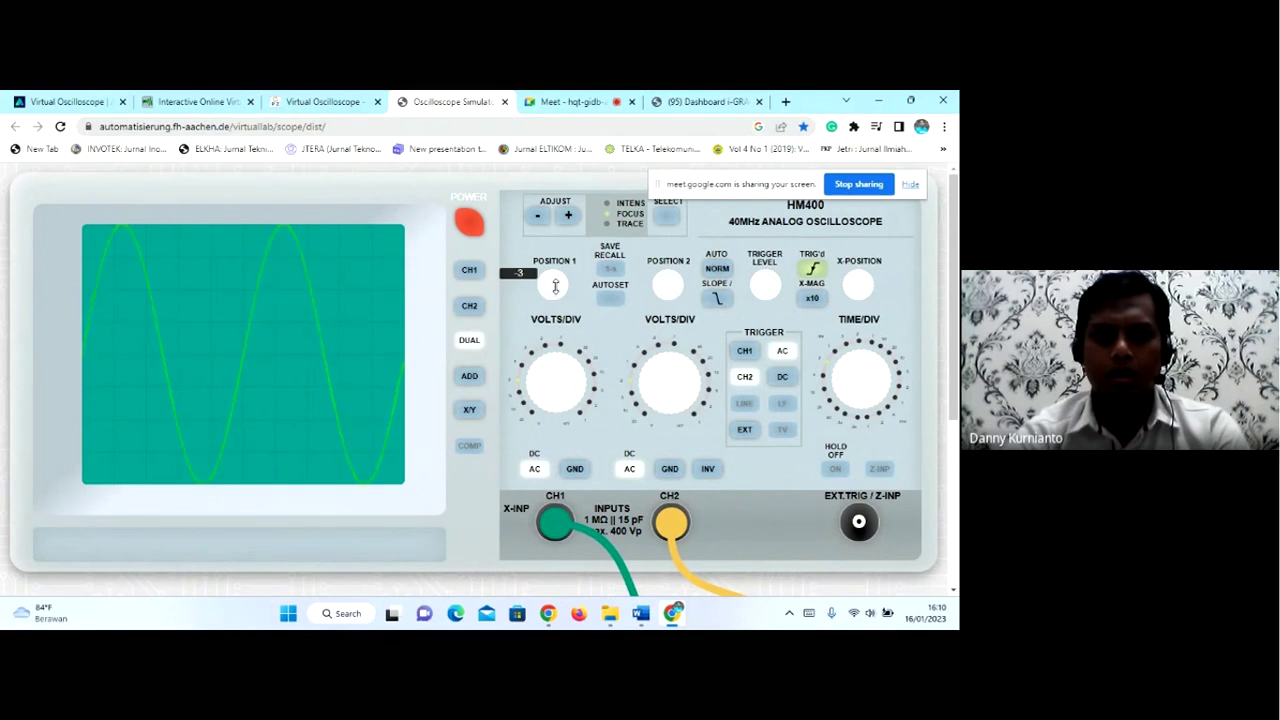
pyautogui.scroll(-1, 555, 287)
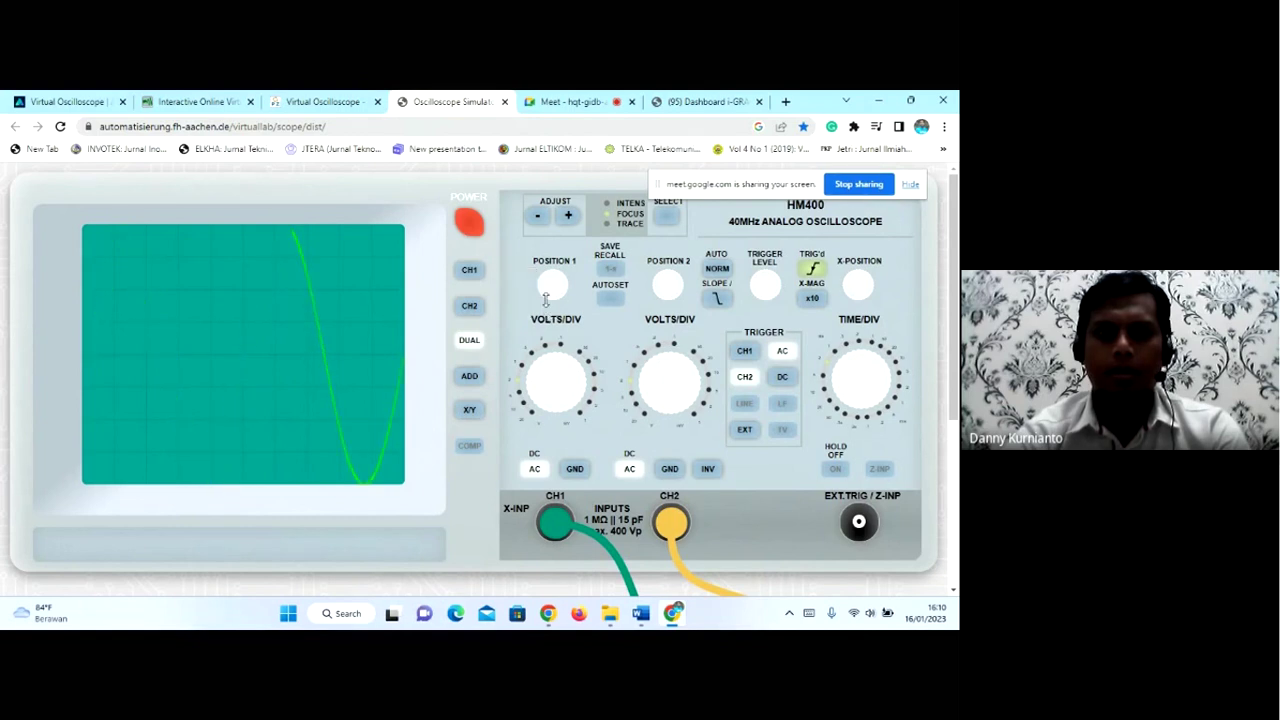
# - Show CH2 alone, switch the display to CH1 only, and return CH1's vertical position to 0
pyautogui.click(471, 302)
pyautogui.click(469, 270)
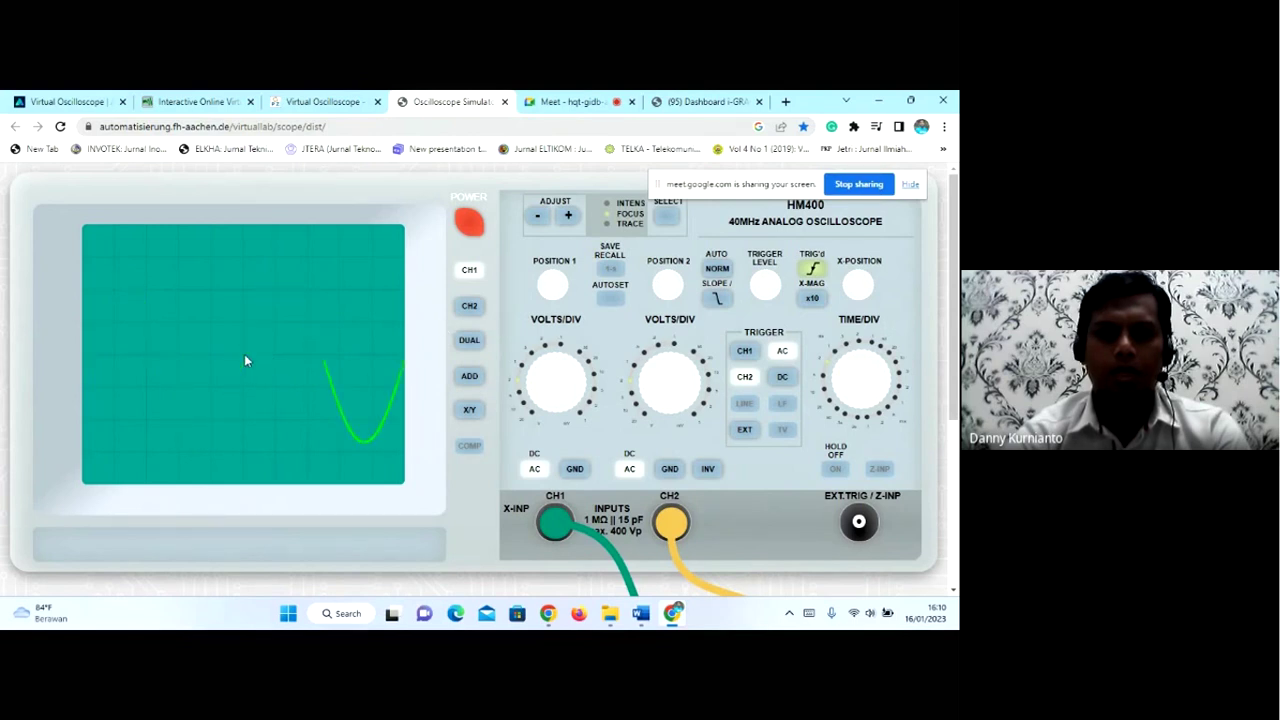
pyautogui.click(560, 285)
pyautogui.scroll(3, 560, 285)
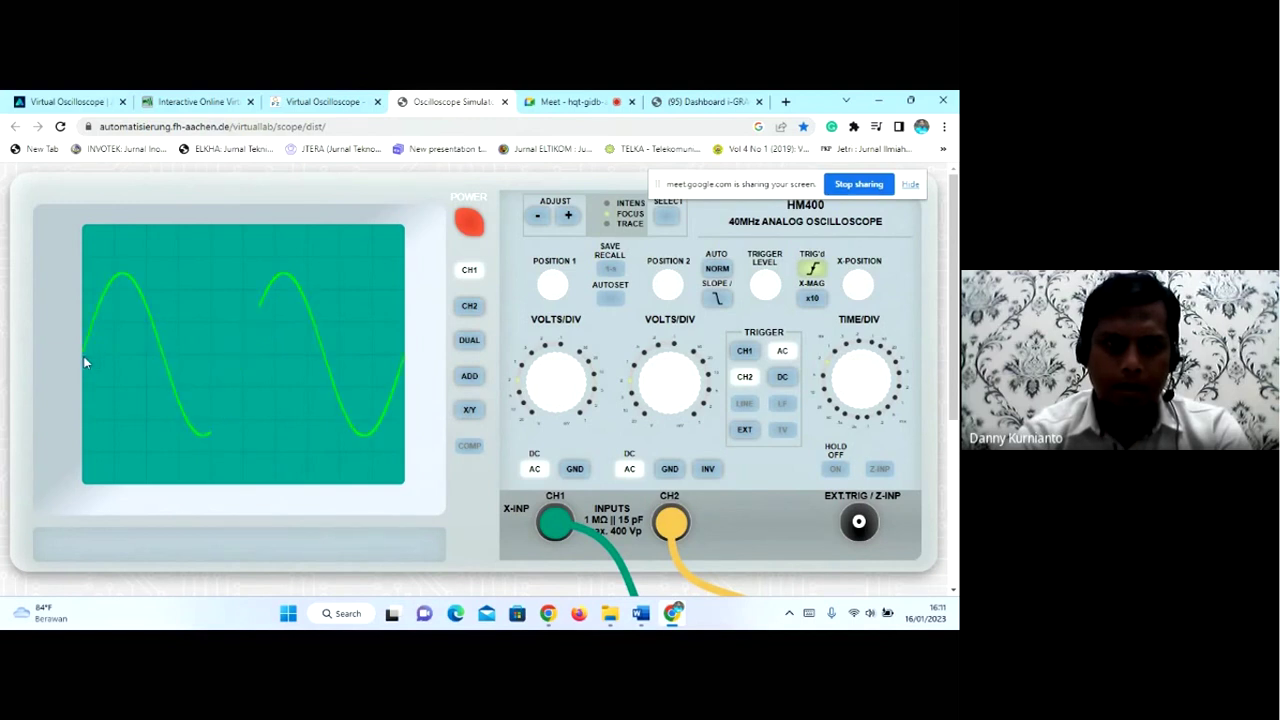
# - Shift CH1's trace vertically down to -15 and up to 11 with POSITION 1, and return it to 0
pyautogui.moveTo(559, 283)
pyautogui.scroll(-7, 559, 283)
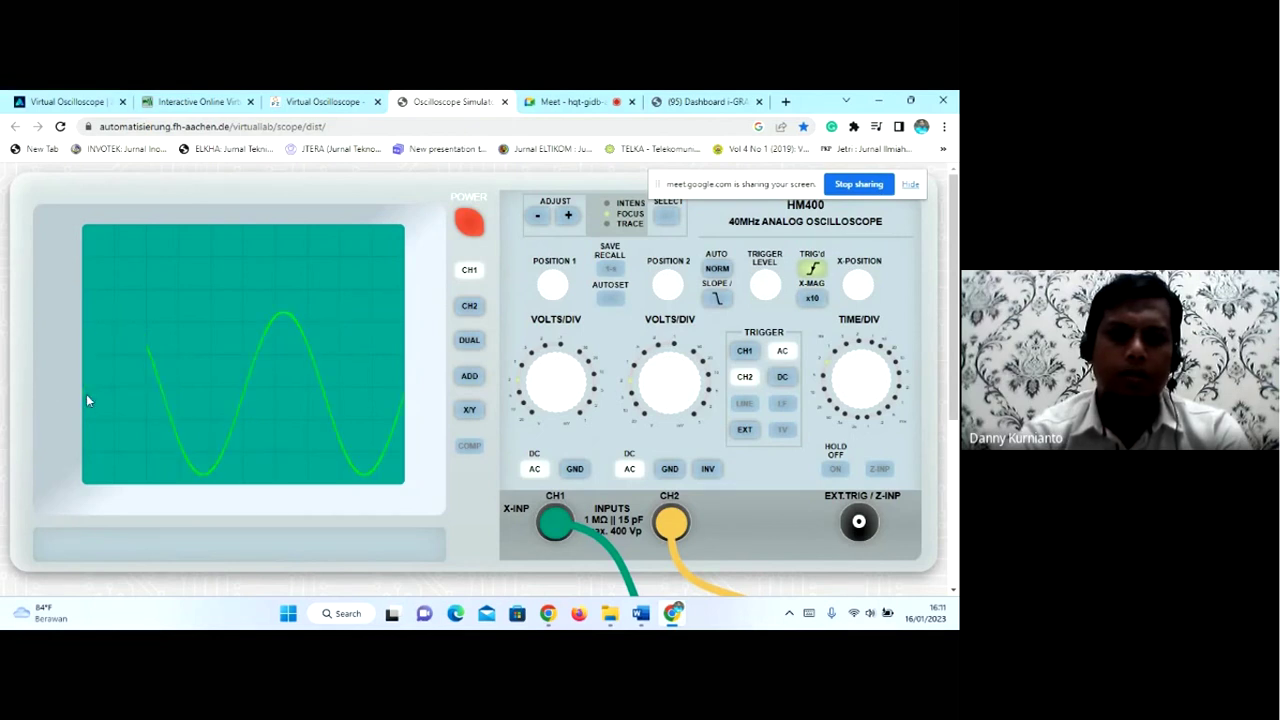
pyautogui.moveTo(552, 278); pyautogui.dragTo(552, 285)
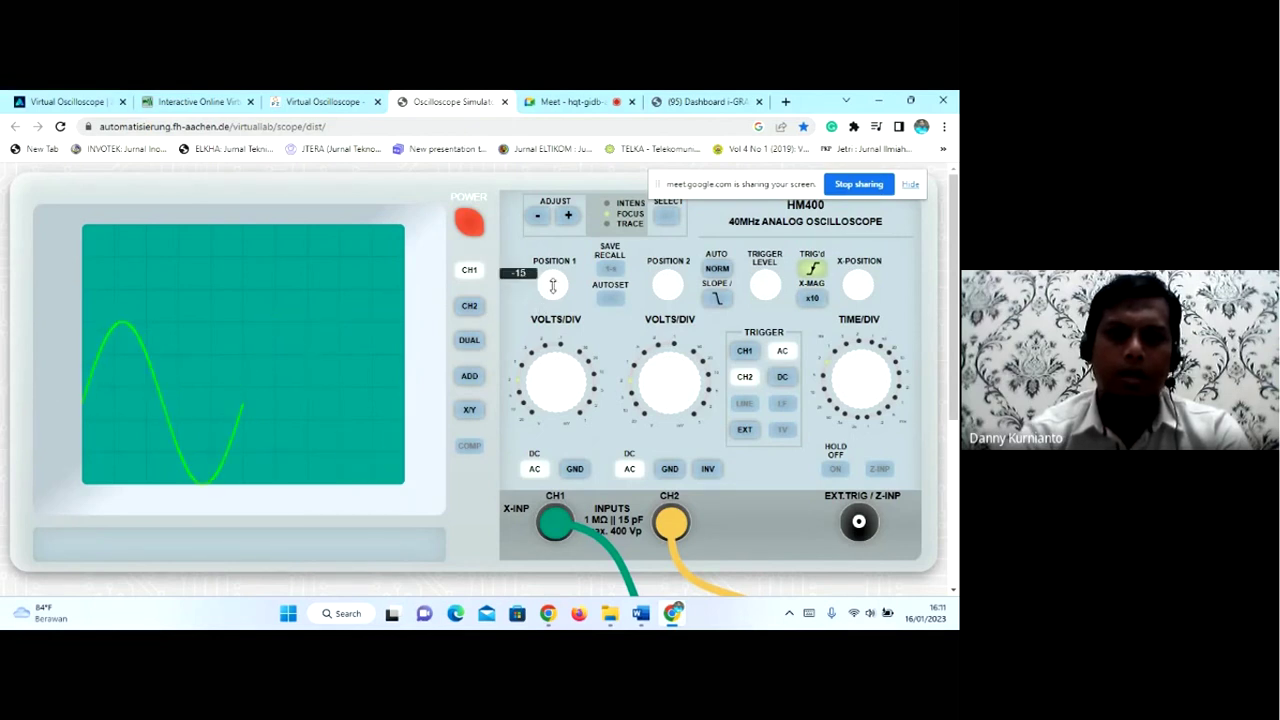
pyautogui.scroll(7, 552, 285)
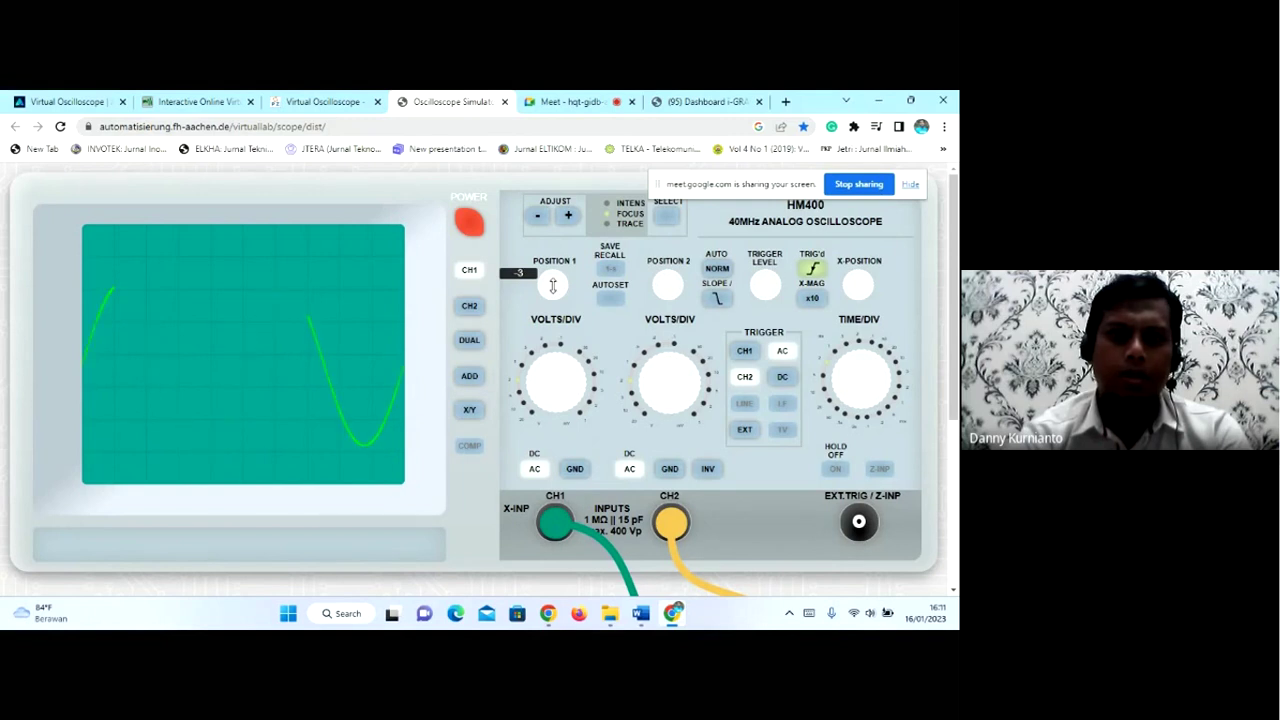
pyautogui.scroll(14, 552, 285)
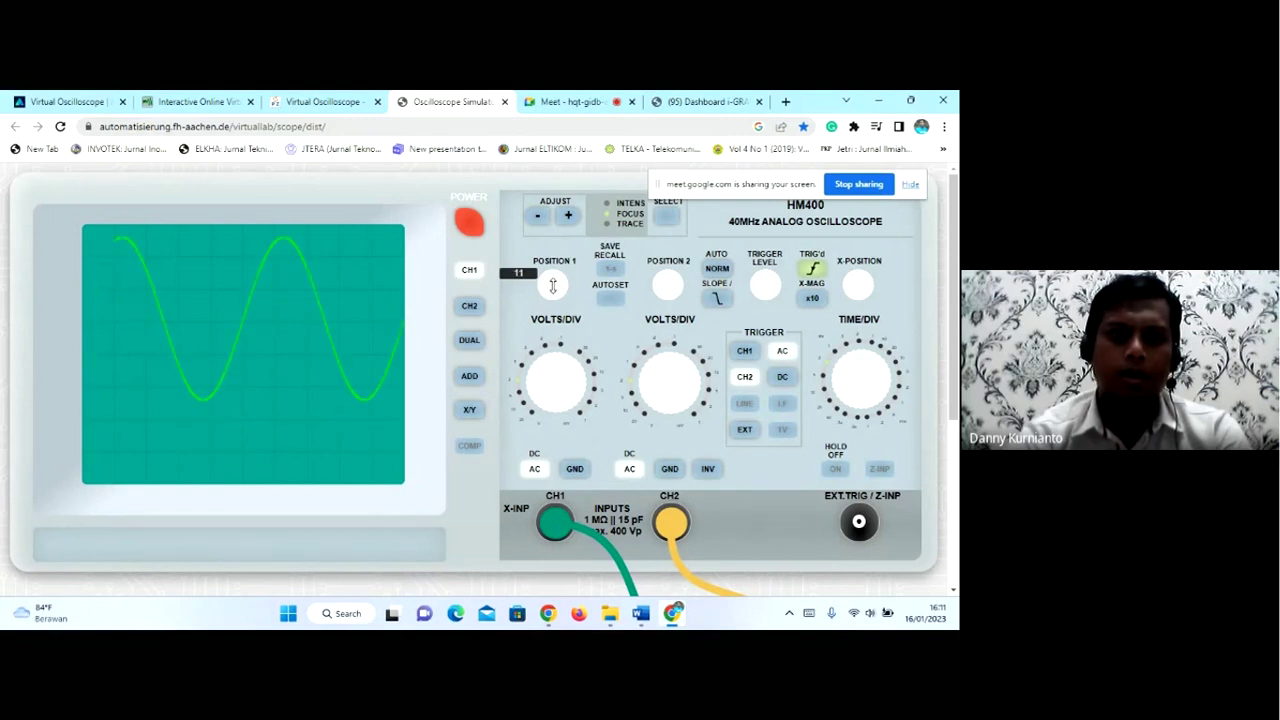
pyautogui.scroll(-7, 552, 285)
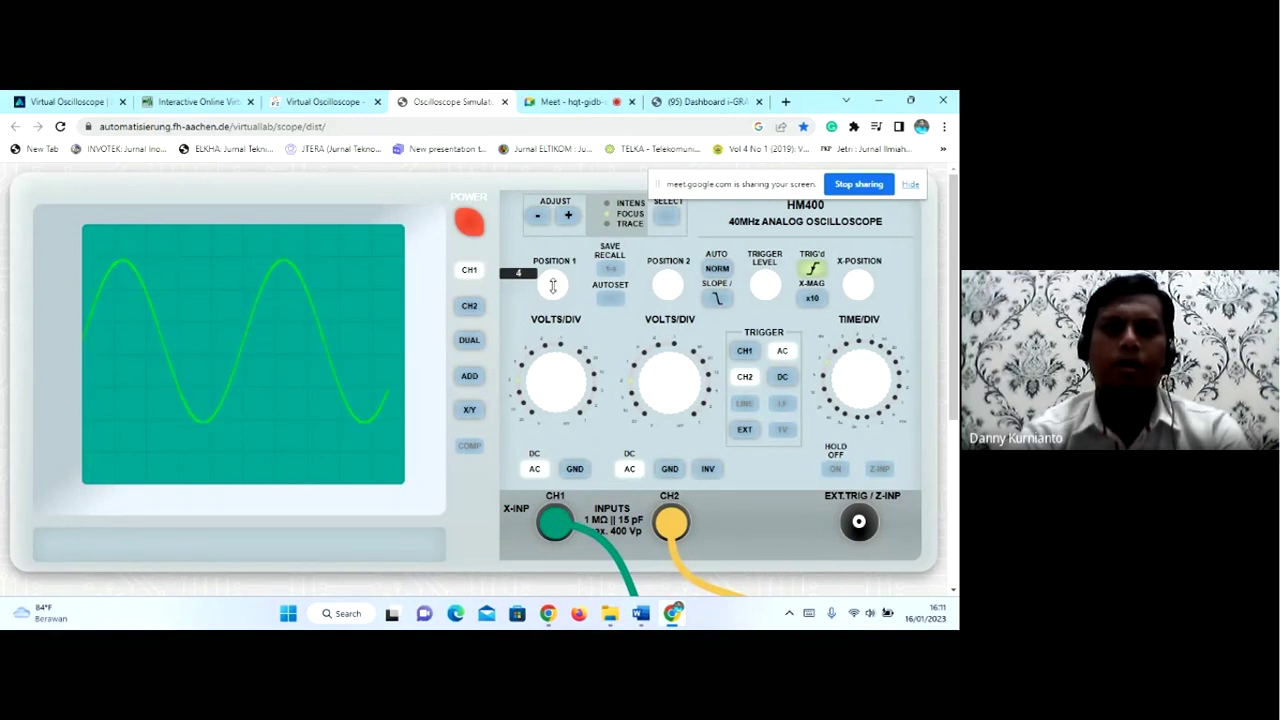
pyautogui.scroll(-4, 552, 285)
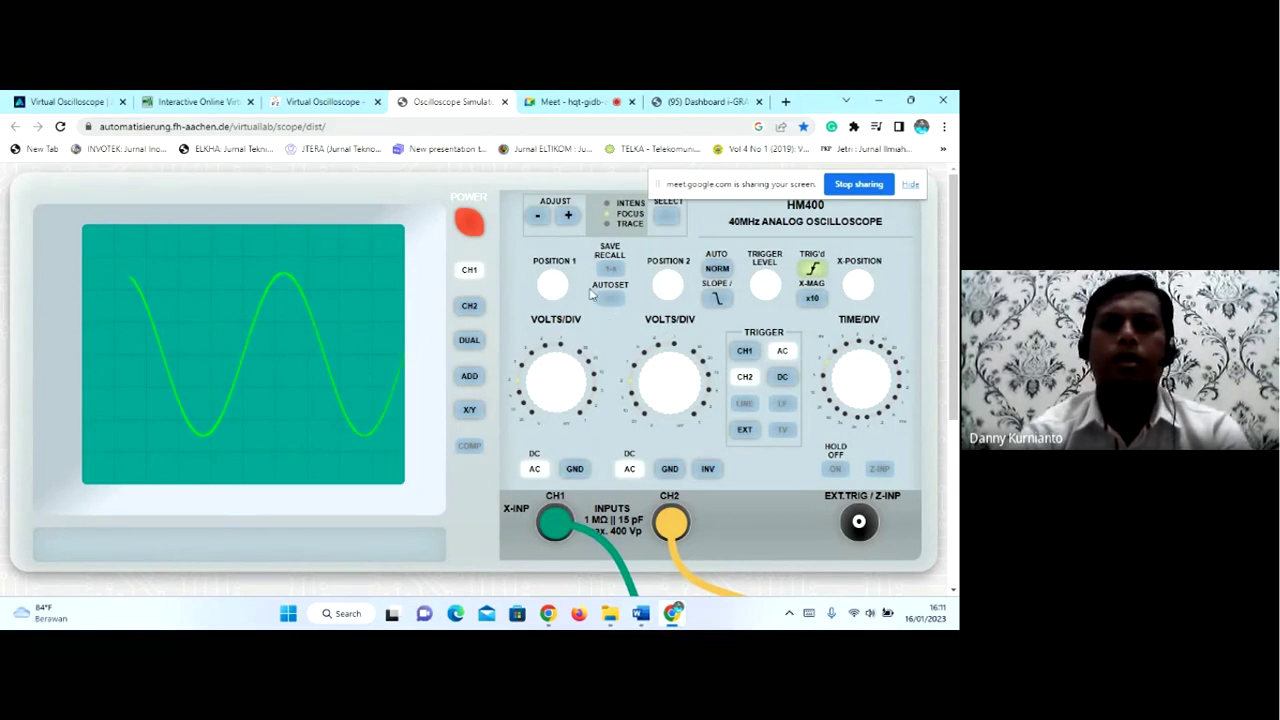
# - Review the generator's CH2 frequency, phase, amplitude and offset settings and recheck CH1's trace on the oscilloscope
pyautogui.moveTo(553, 279)
pyautogui.scroll(-5, 565, 300)
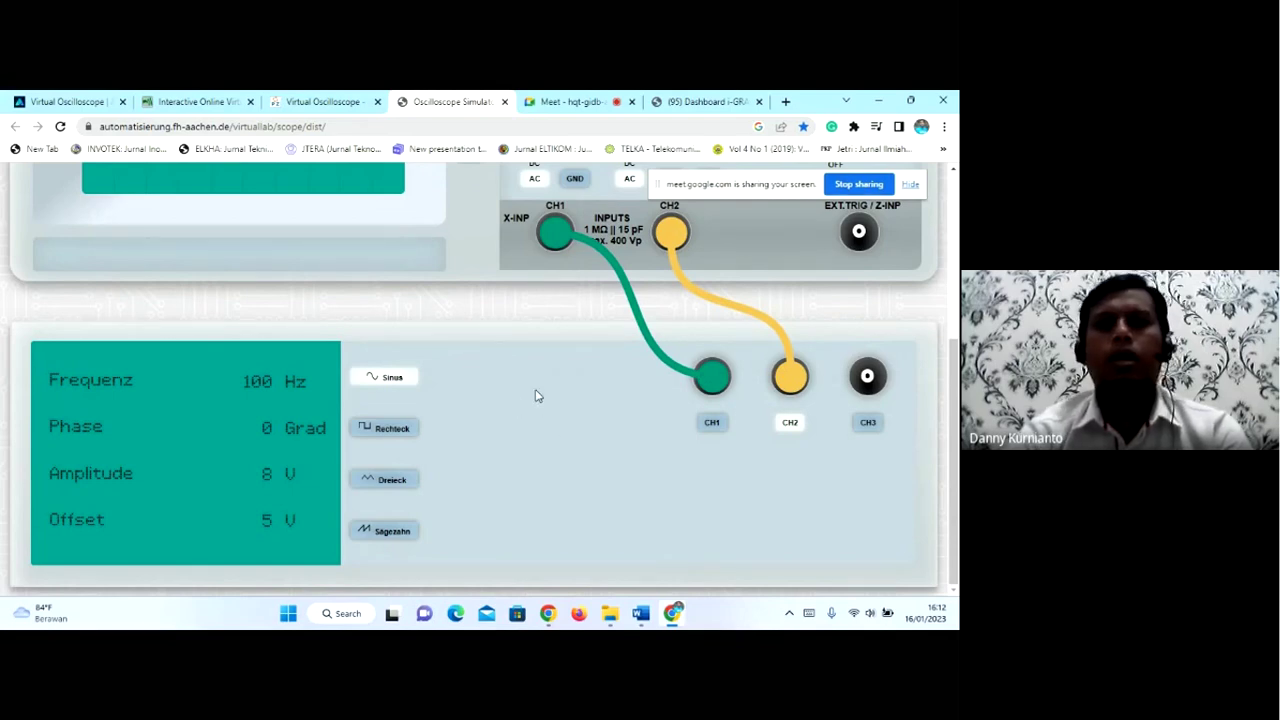
pyautogui.scroll(3, 535, 396)
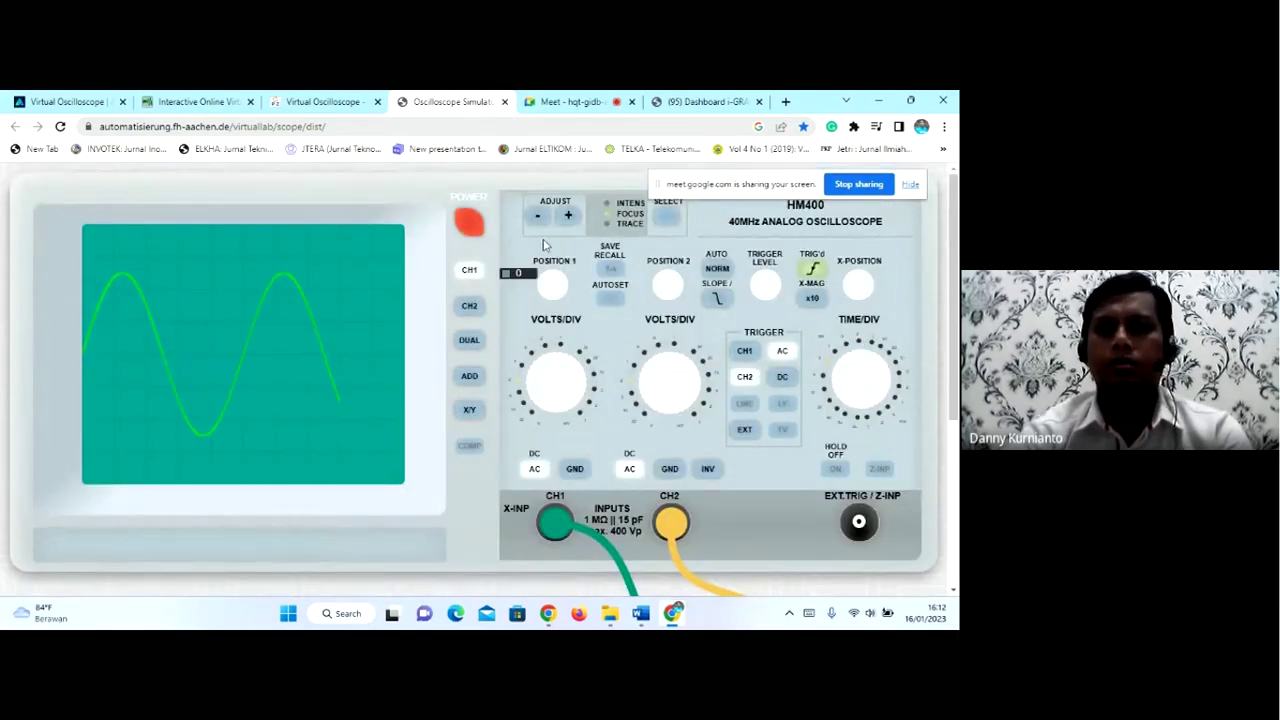
# - Switch to the i-GRACIAS dashboard and stop sharing the screen in Google Meet
pyautogui.click(688, 100)
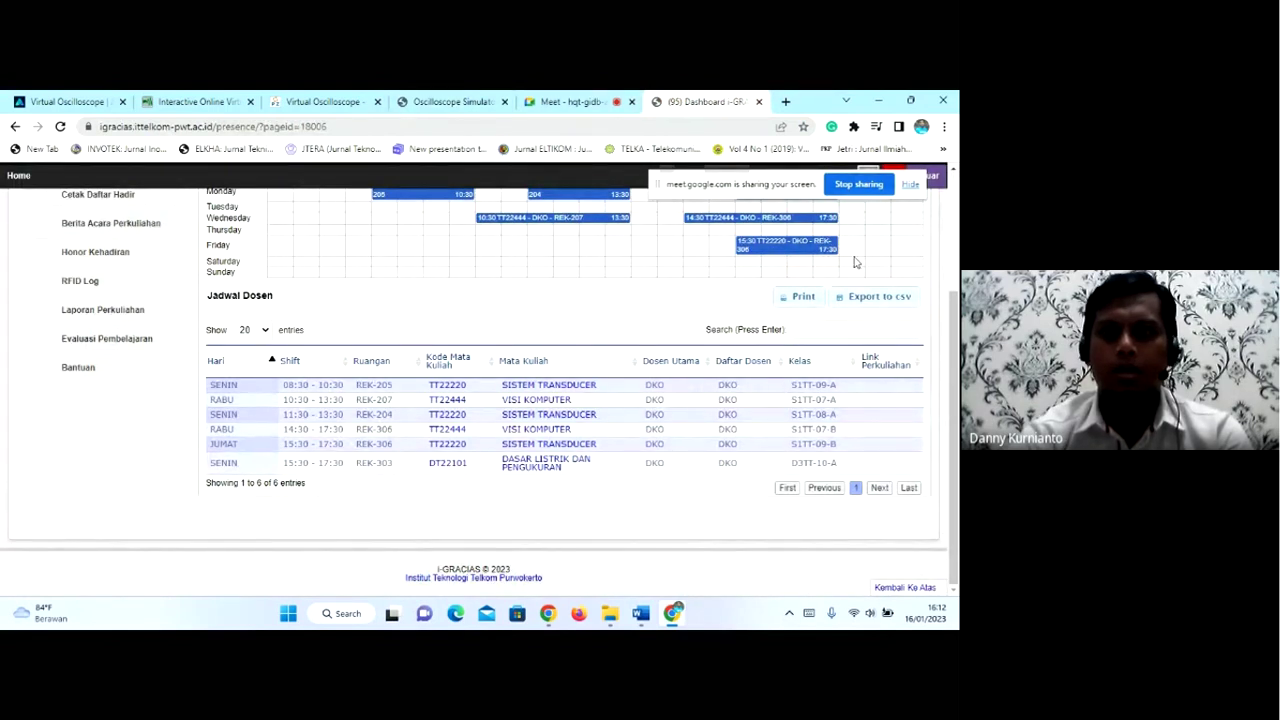
pyautogui.click(856, 185)
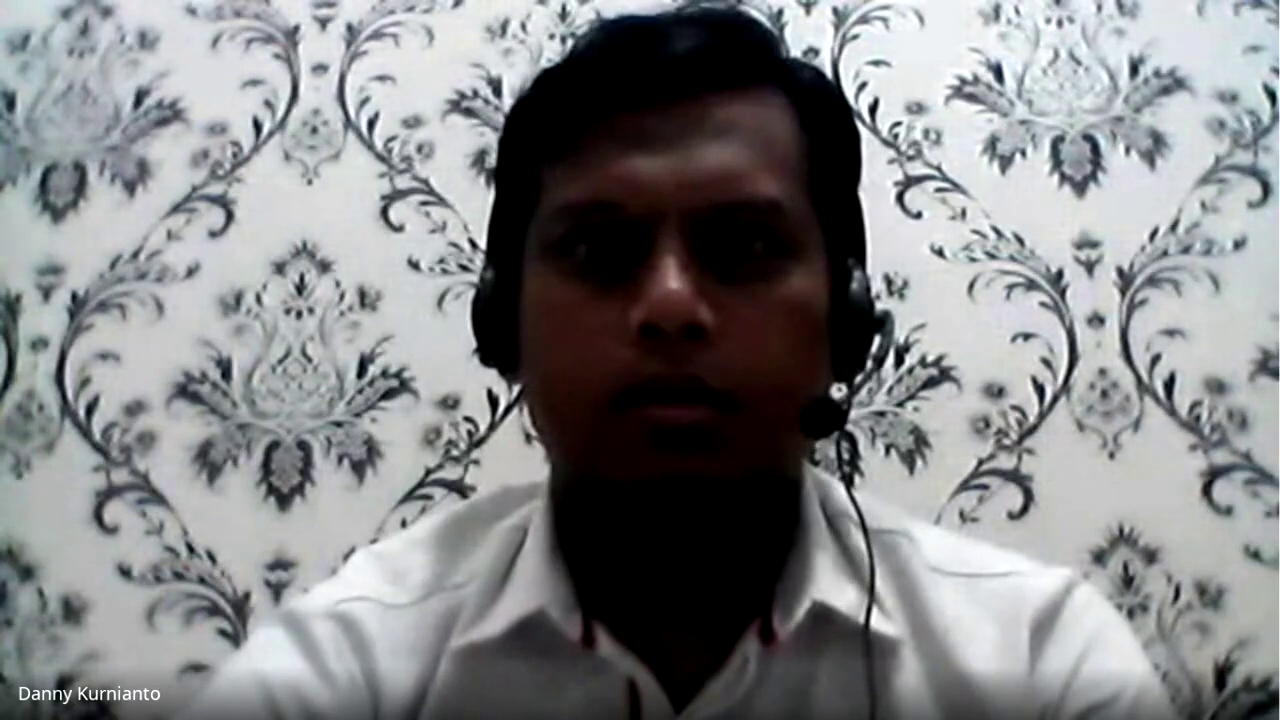